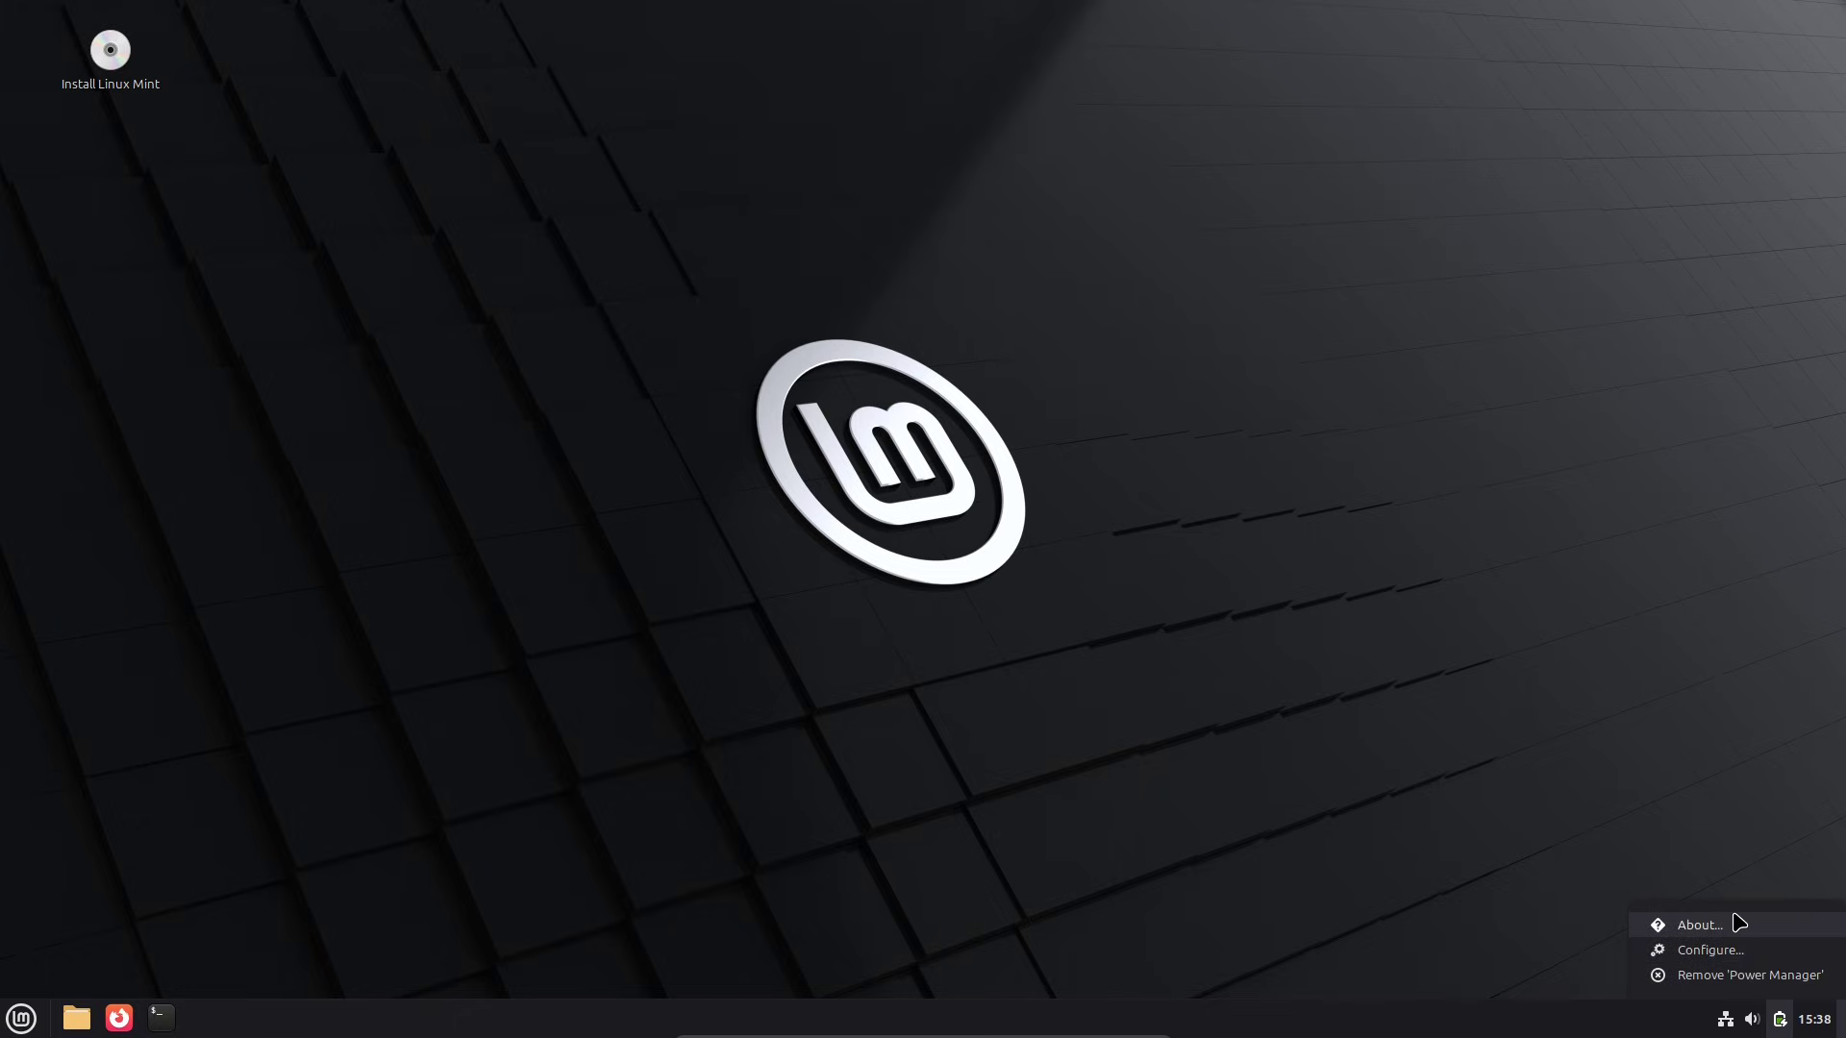
# Step: Open the Power Manager applet configuration, the Sound settings and the Network settings
pyautogui.click(1692, 952)
pyautogui.click(1823, 1027)
pyautogui.click(1758, 1023)
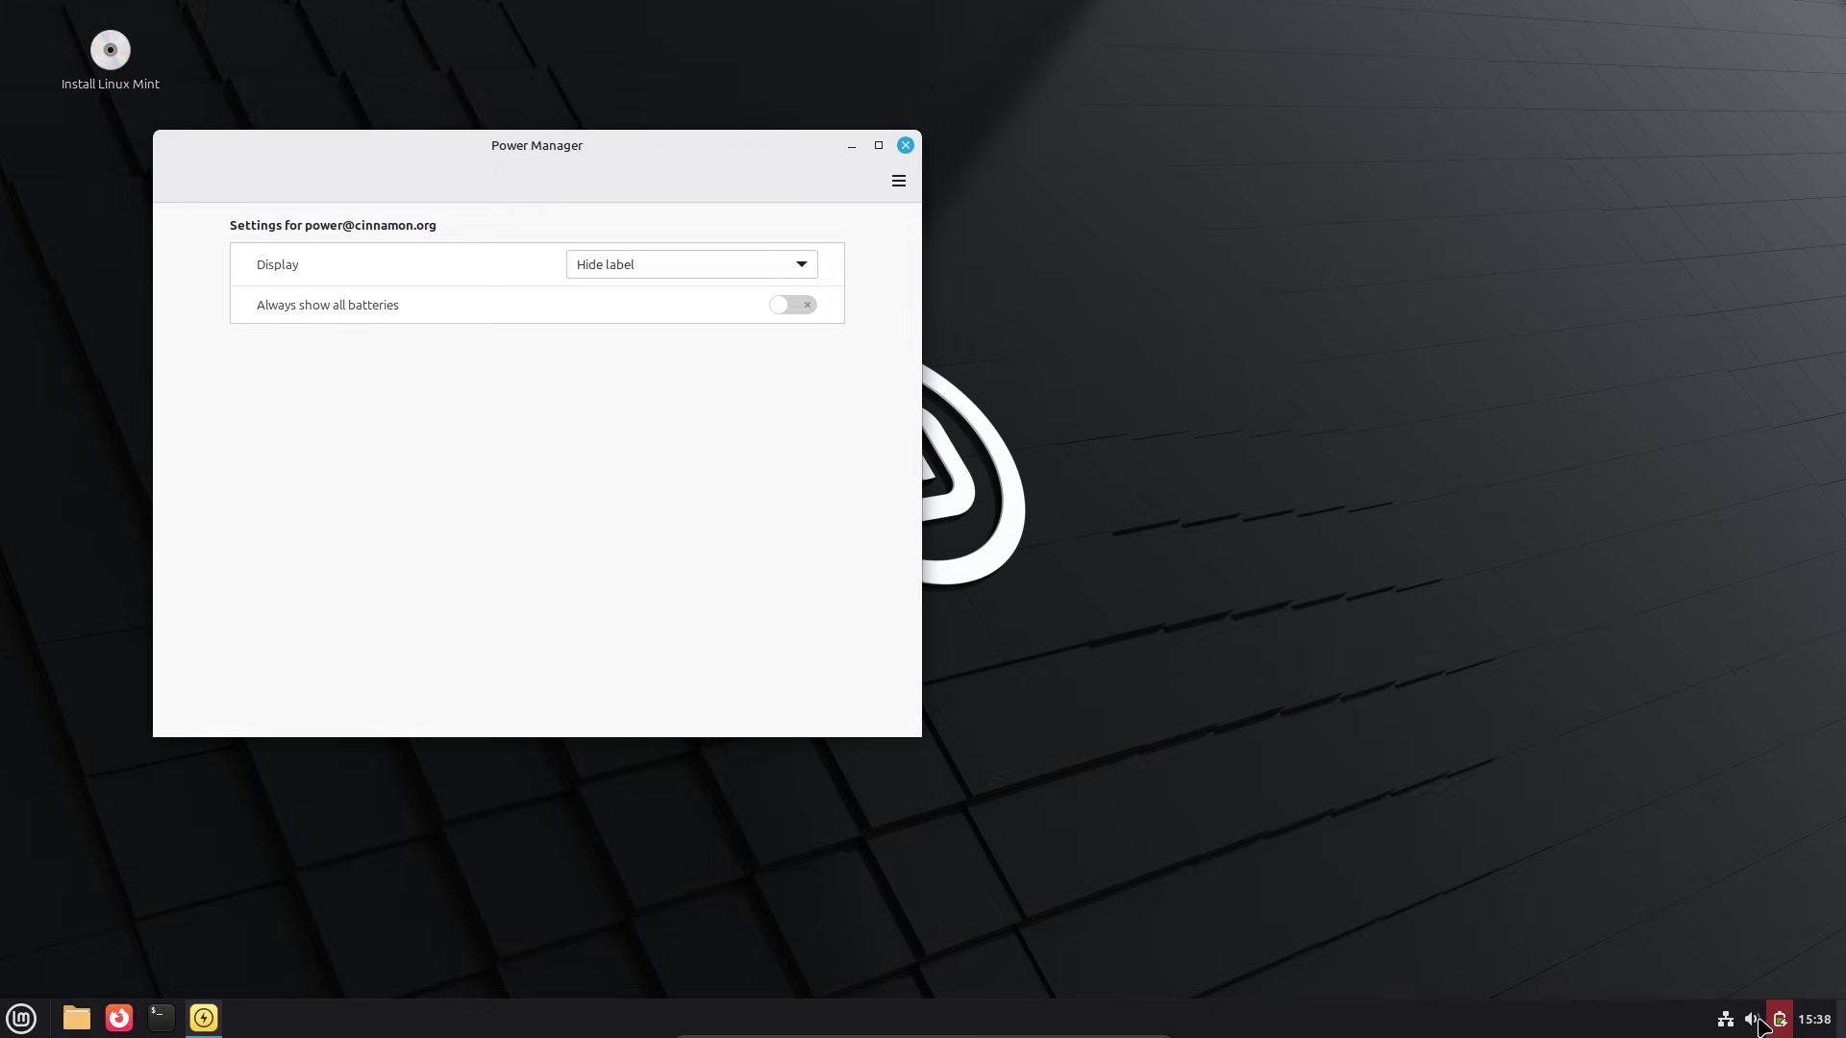
pyautogui.click(1758, 1023)
pyautogui.click(1678, 974)
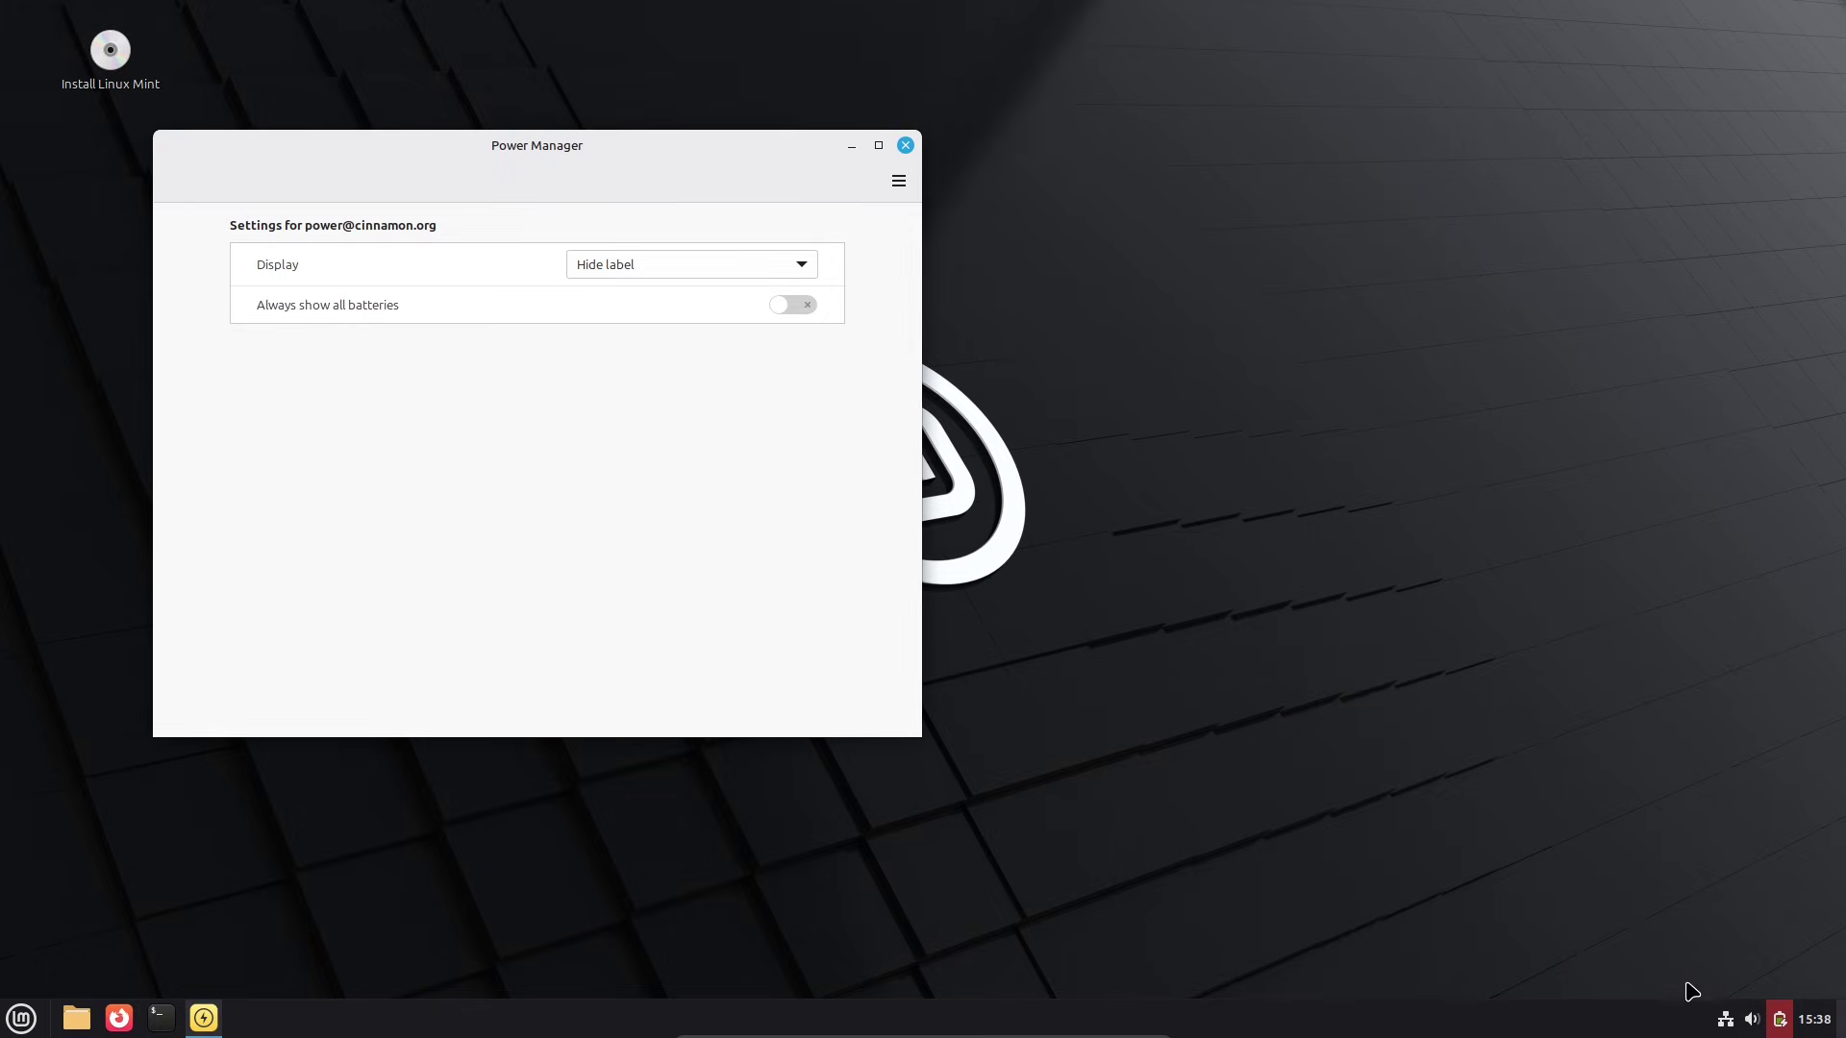
pyautogui.click(1725, 1019)
pyautogui.click(1678, 954)
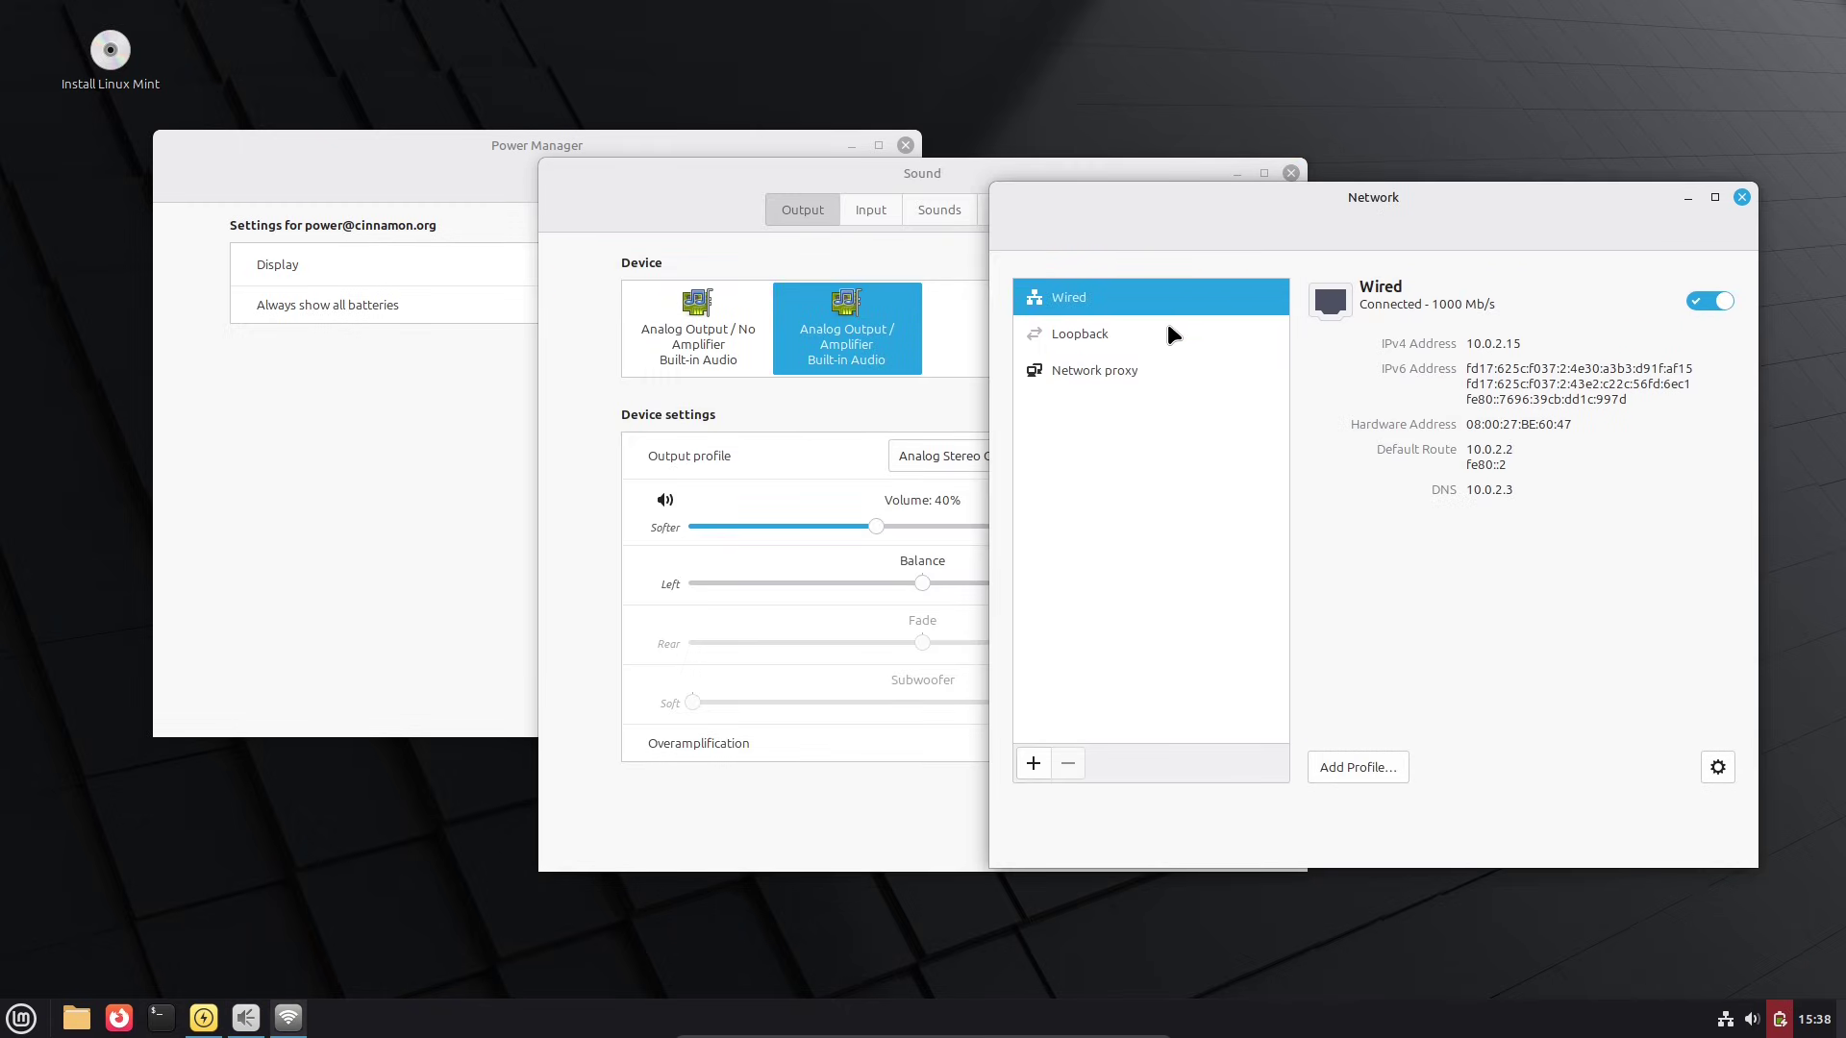
# Step: Examine the Loopback and Network proxy entries in the Network settings and close that window
pyautogui.click(1165, 329)
pyautogui.click(1153, 371)
pyautogui.click(1741, 197)
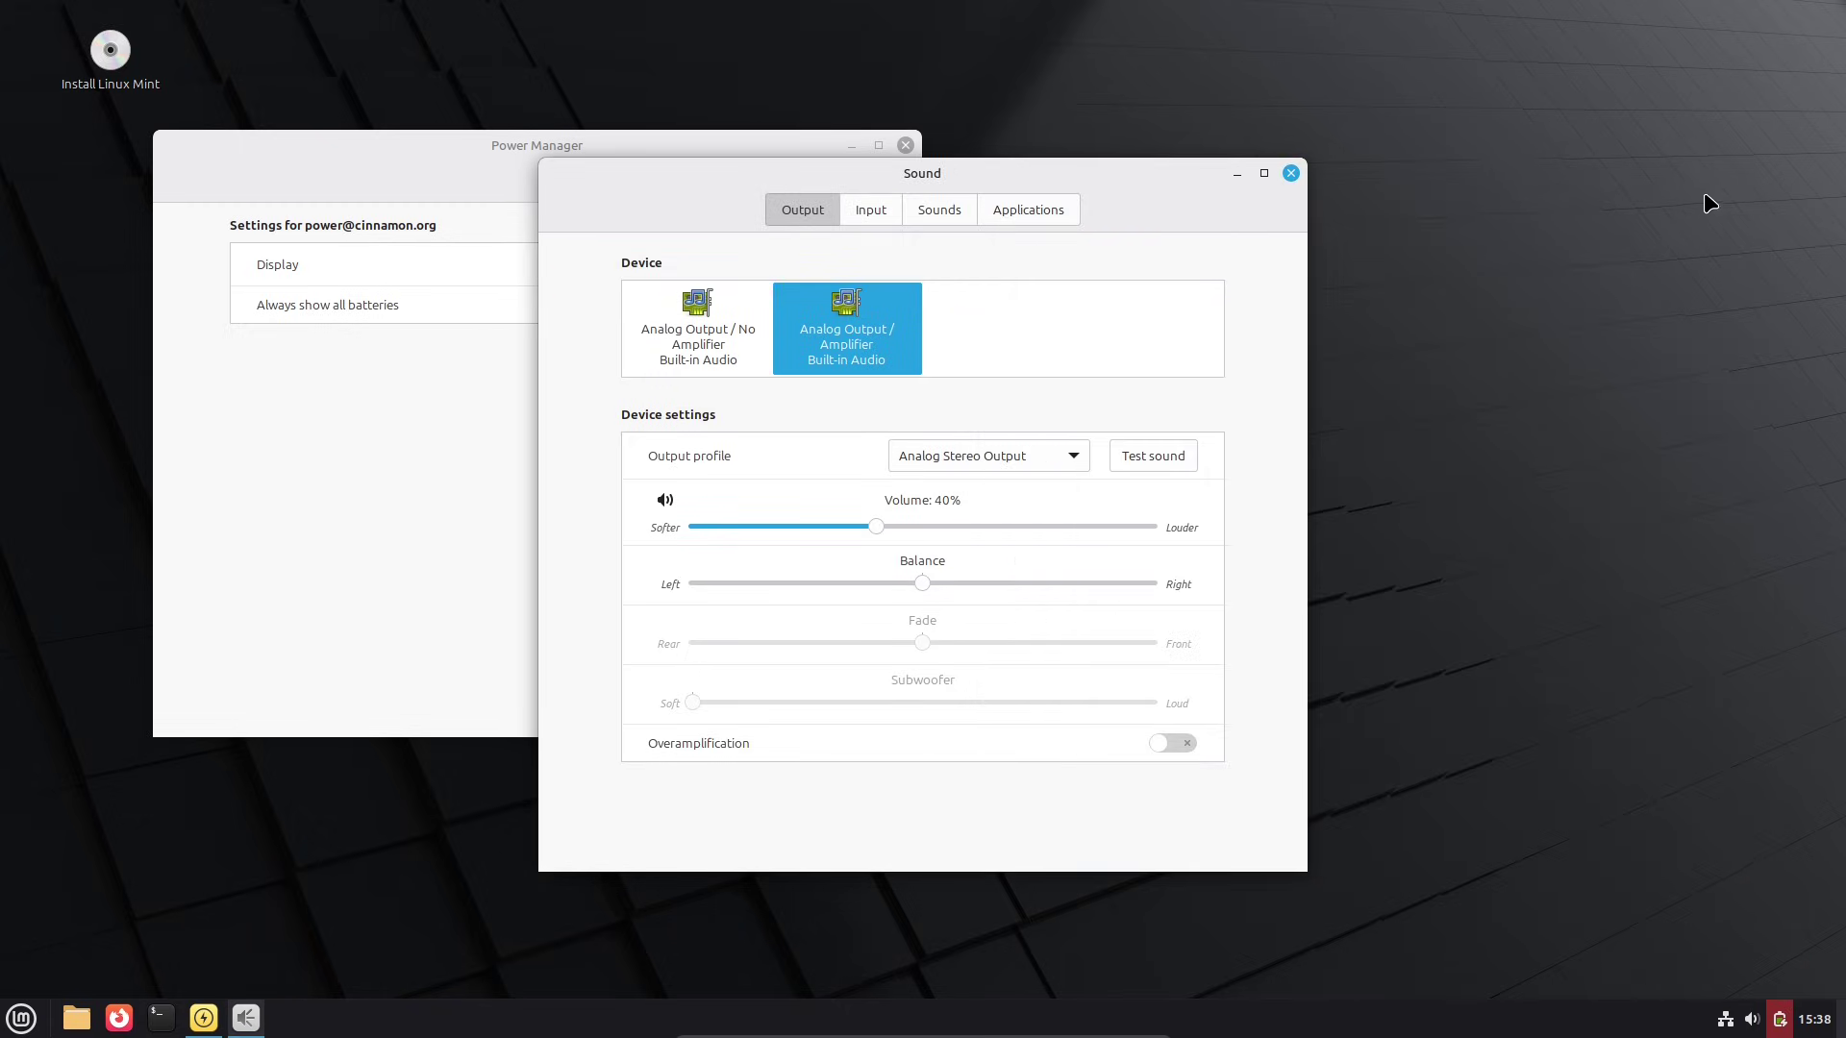
# Step: Review the Input, Sounds and Applications pages of the Sound settings, and close the Sound and Power Manager windows
pyautogui.click(879, 204)
pyautogui.click(942, 207)
pyautogui.click(1024, 209)
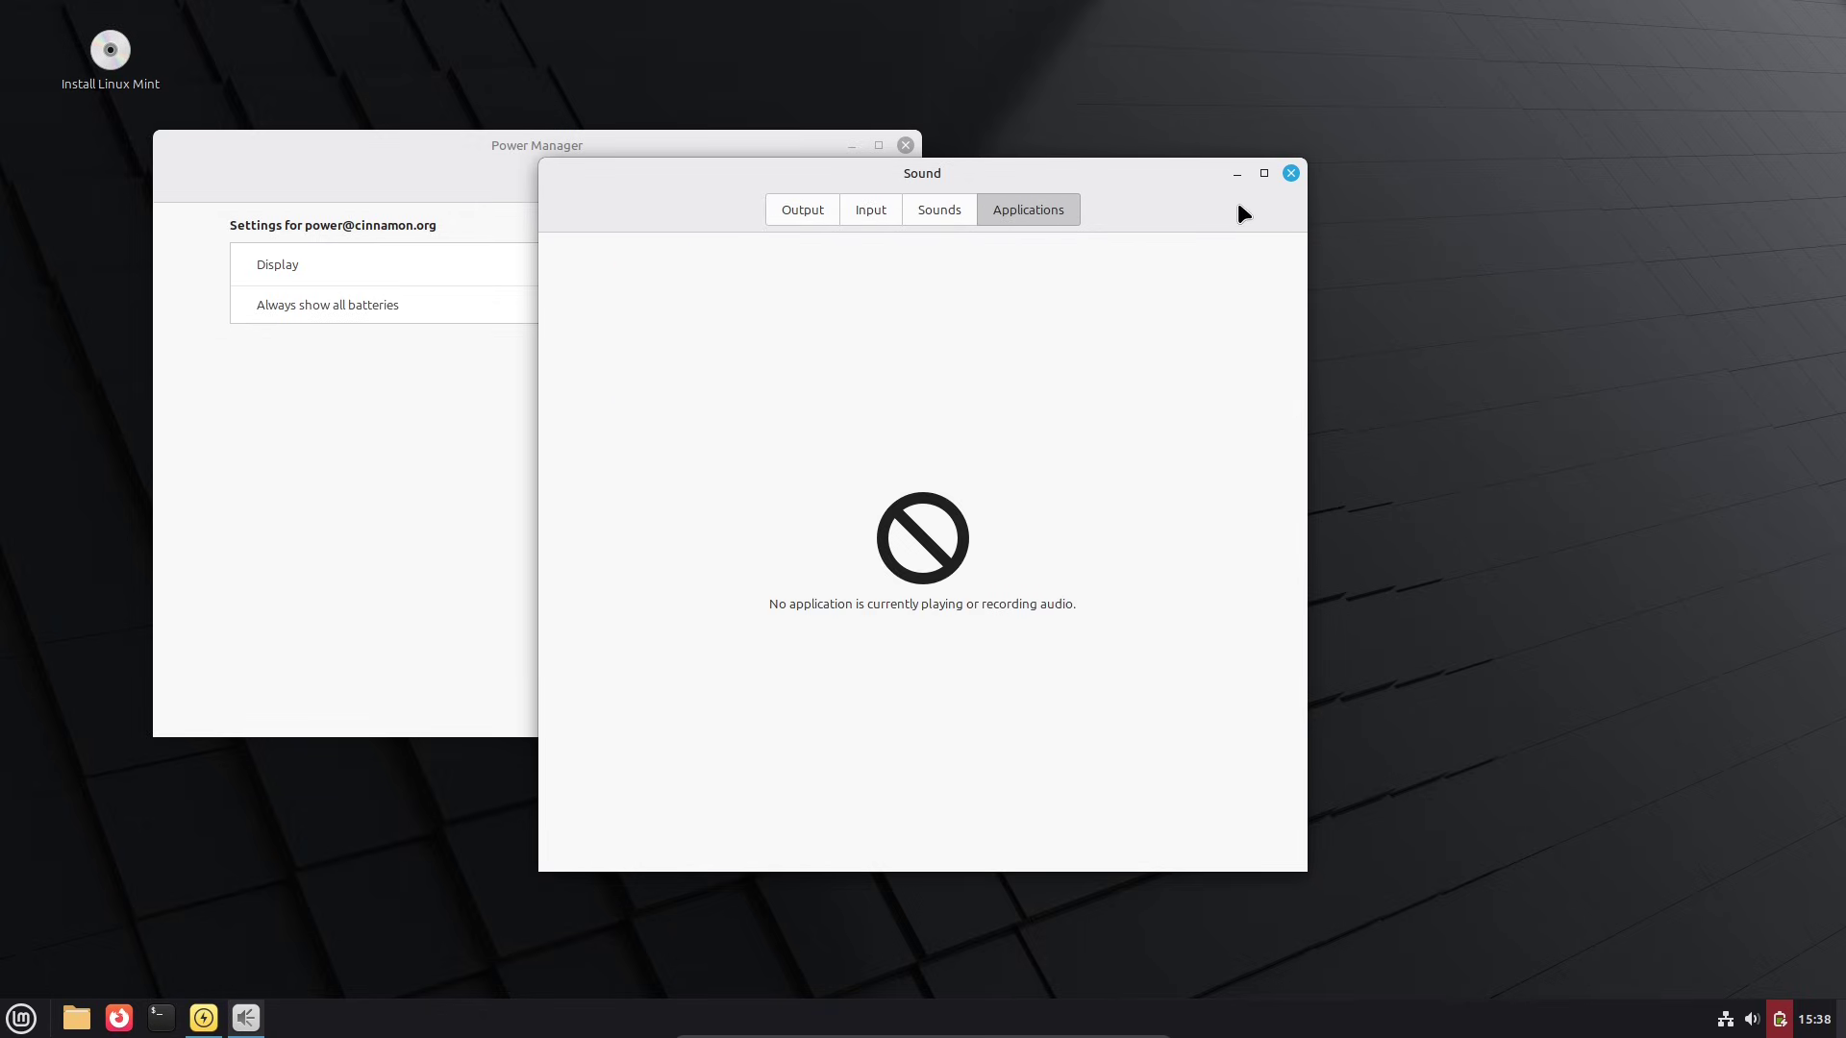
pyautogui.click(1290, 173)
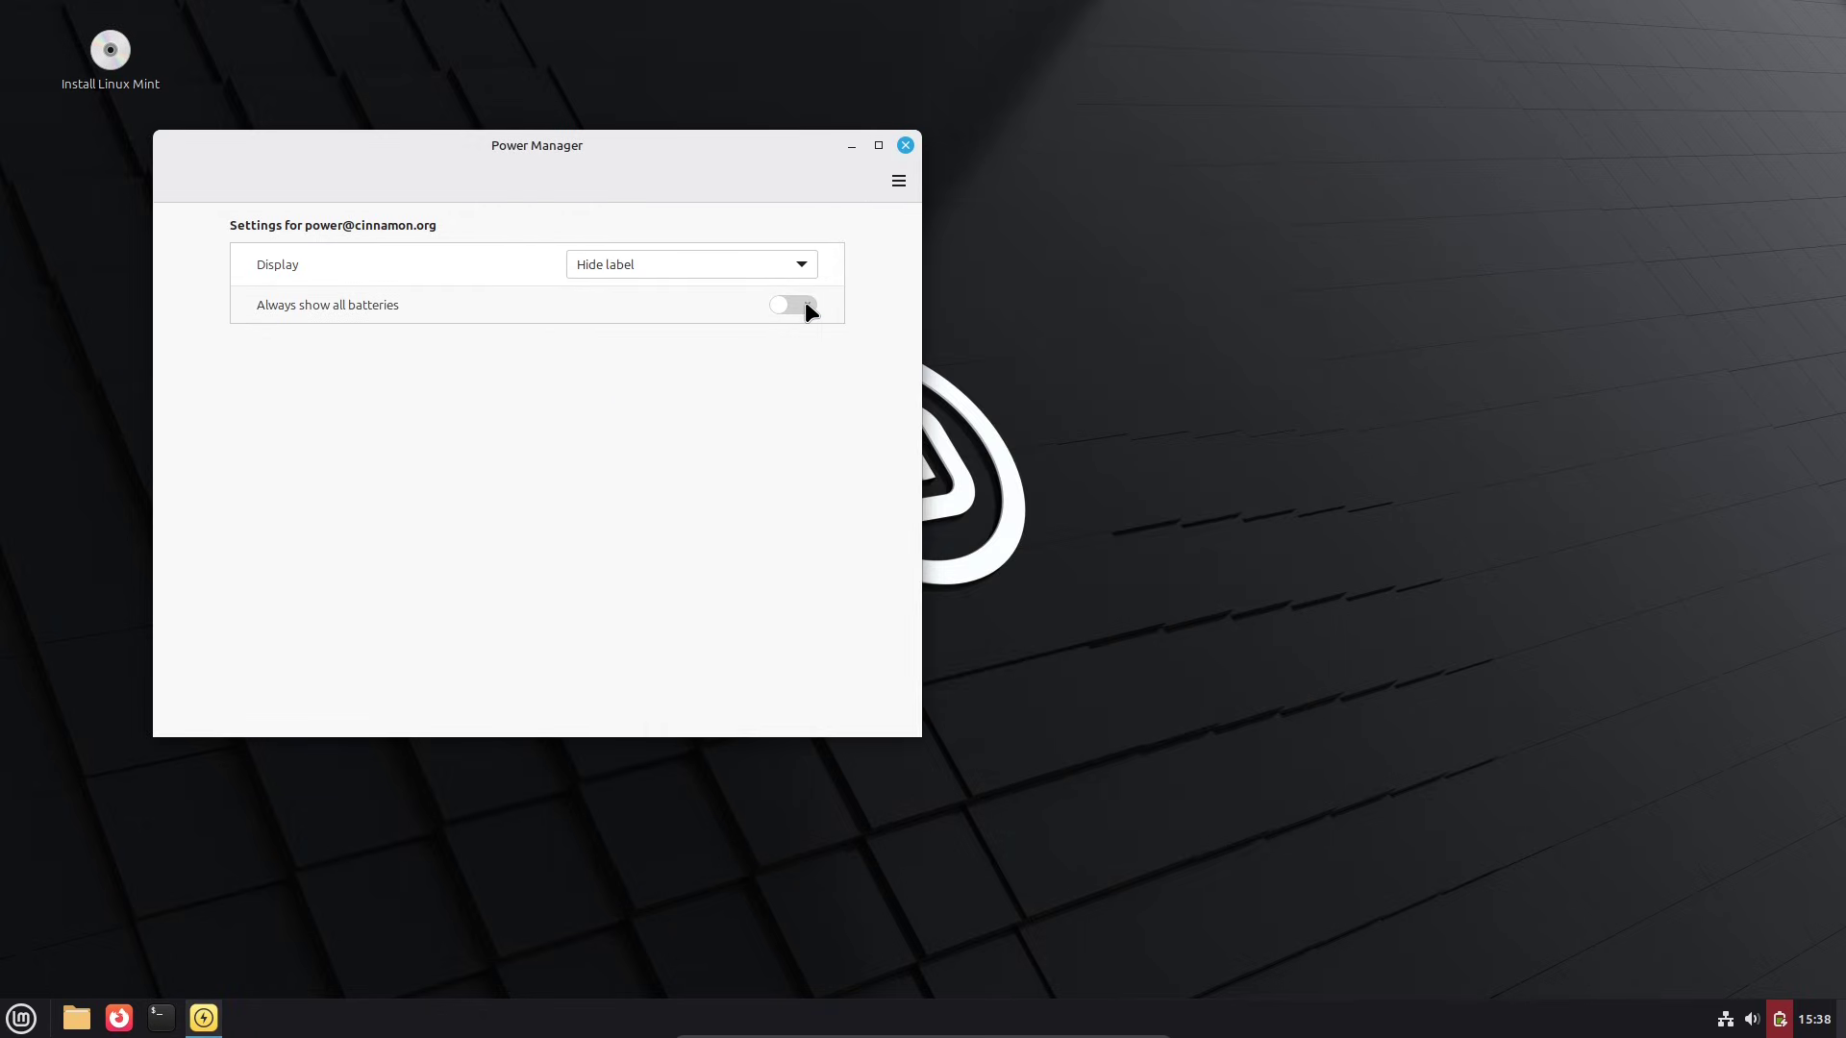
pyautogui.click(904, 145)
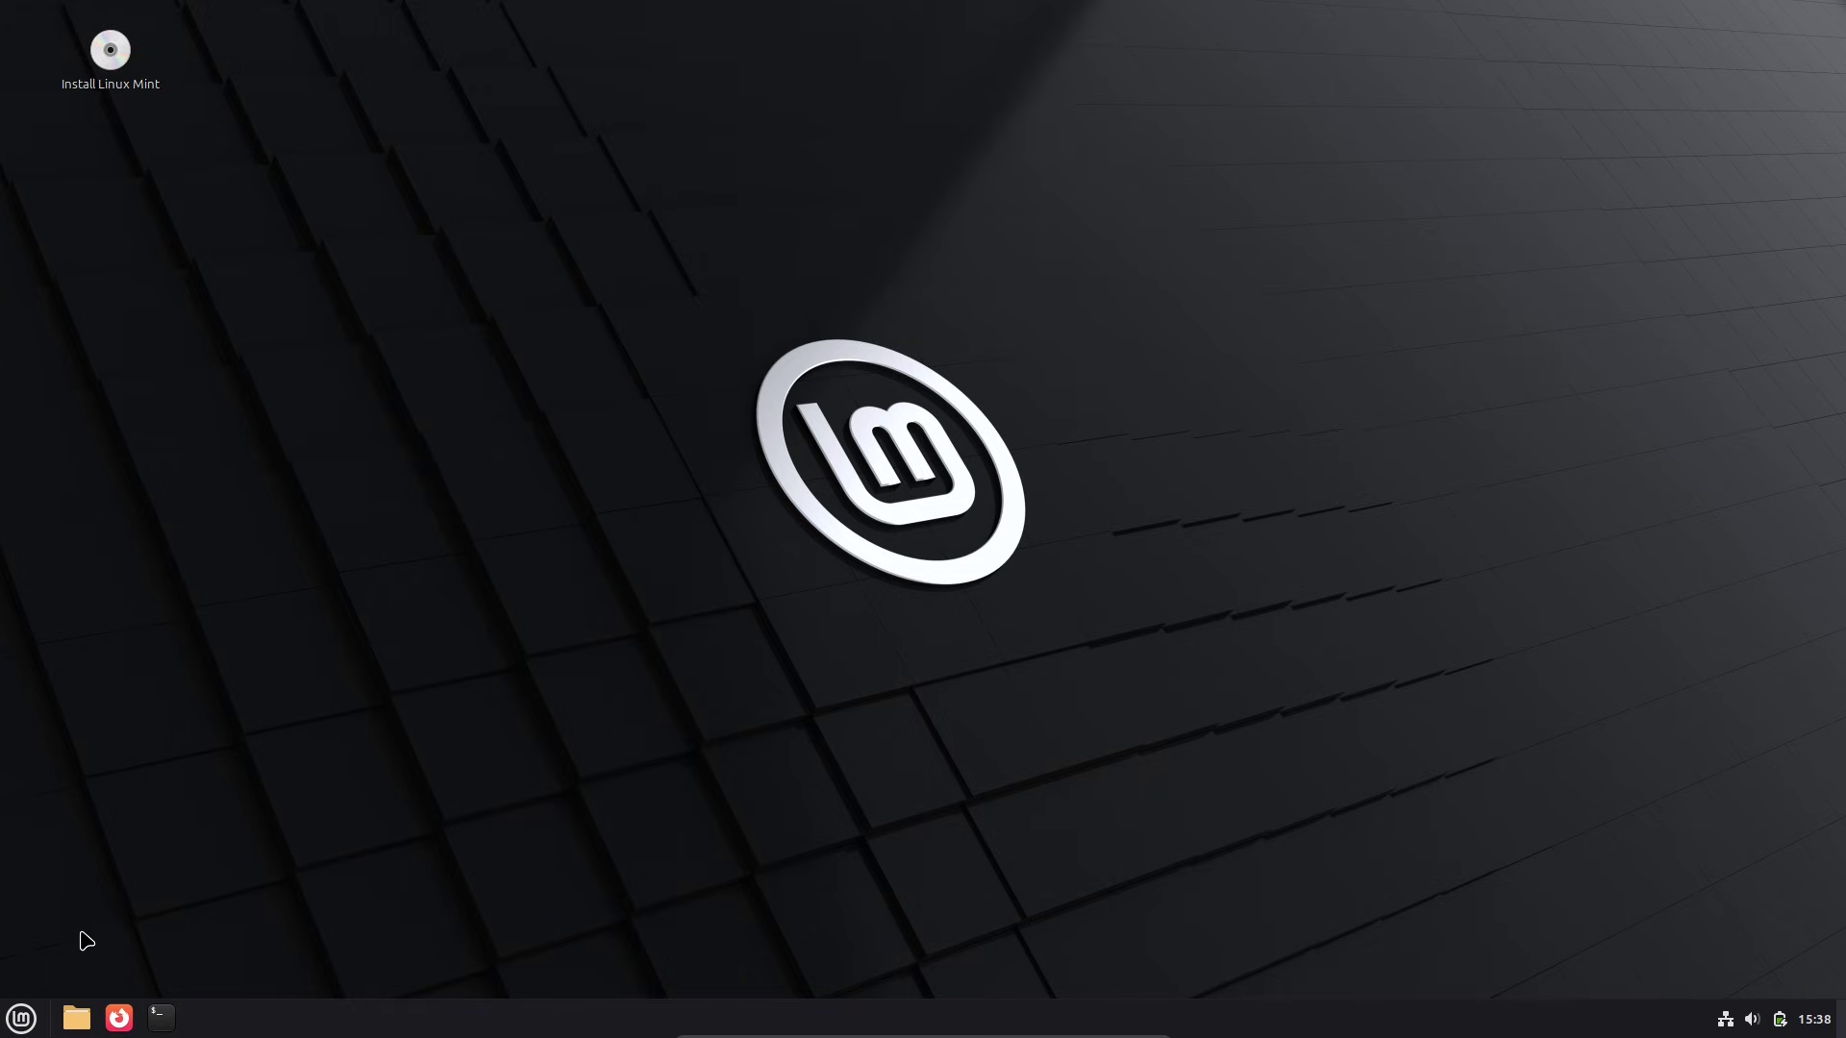
# Step: Open the Home folder in the file manager
pyautogui.click(76, 1017)
pyautogui.rightClick(918, 299)
pyautogui.click(1429, 378)
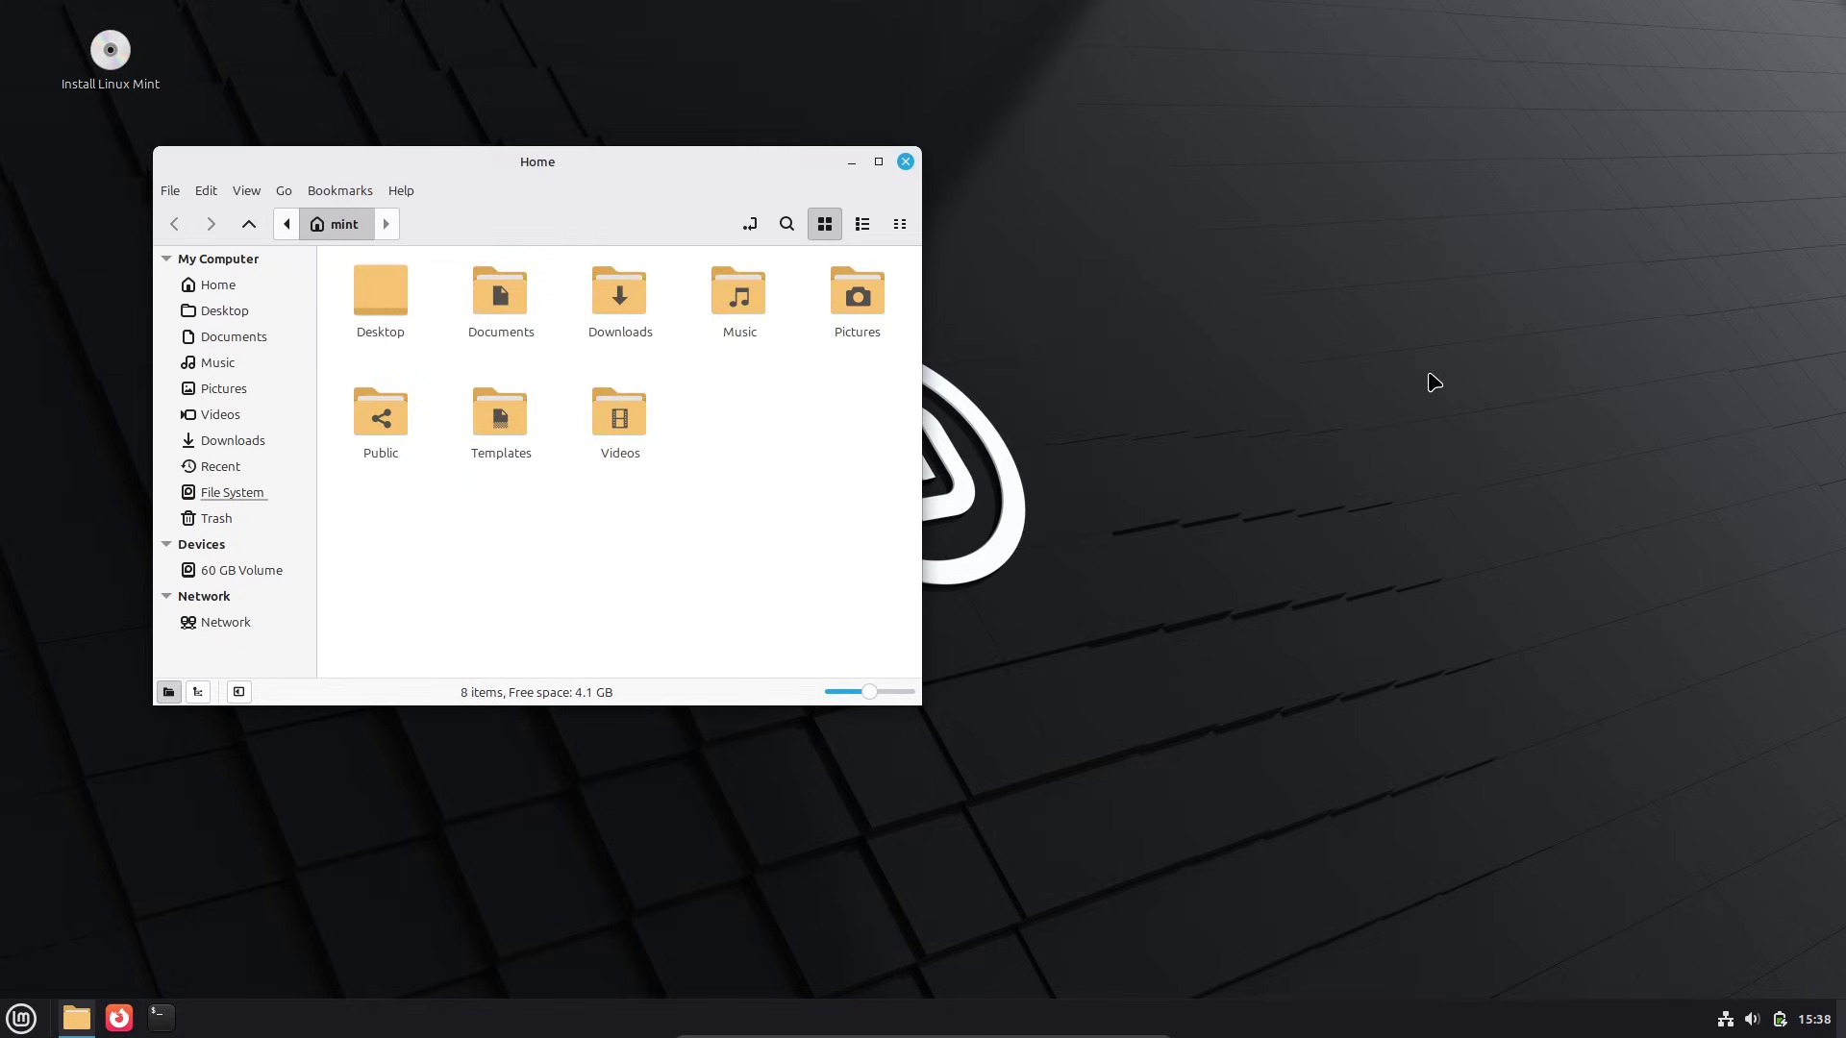
# Step: Set the desktop background to the glowing green 1920x1080 wallpaper from the Linux Mint collection and close the background settings
pyautogui.rightClick(1430, 377)
pyautogui.click(1482, 500)
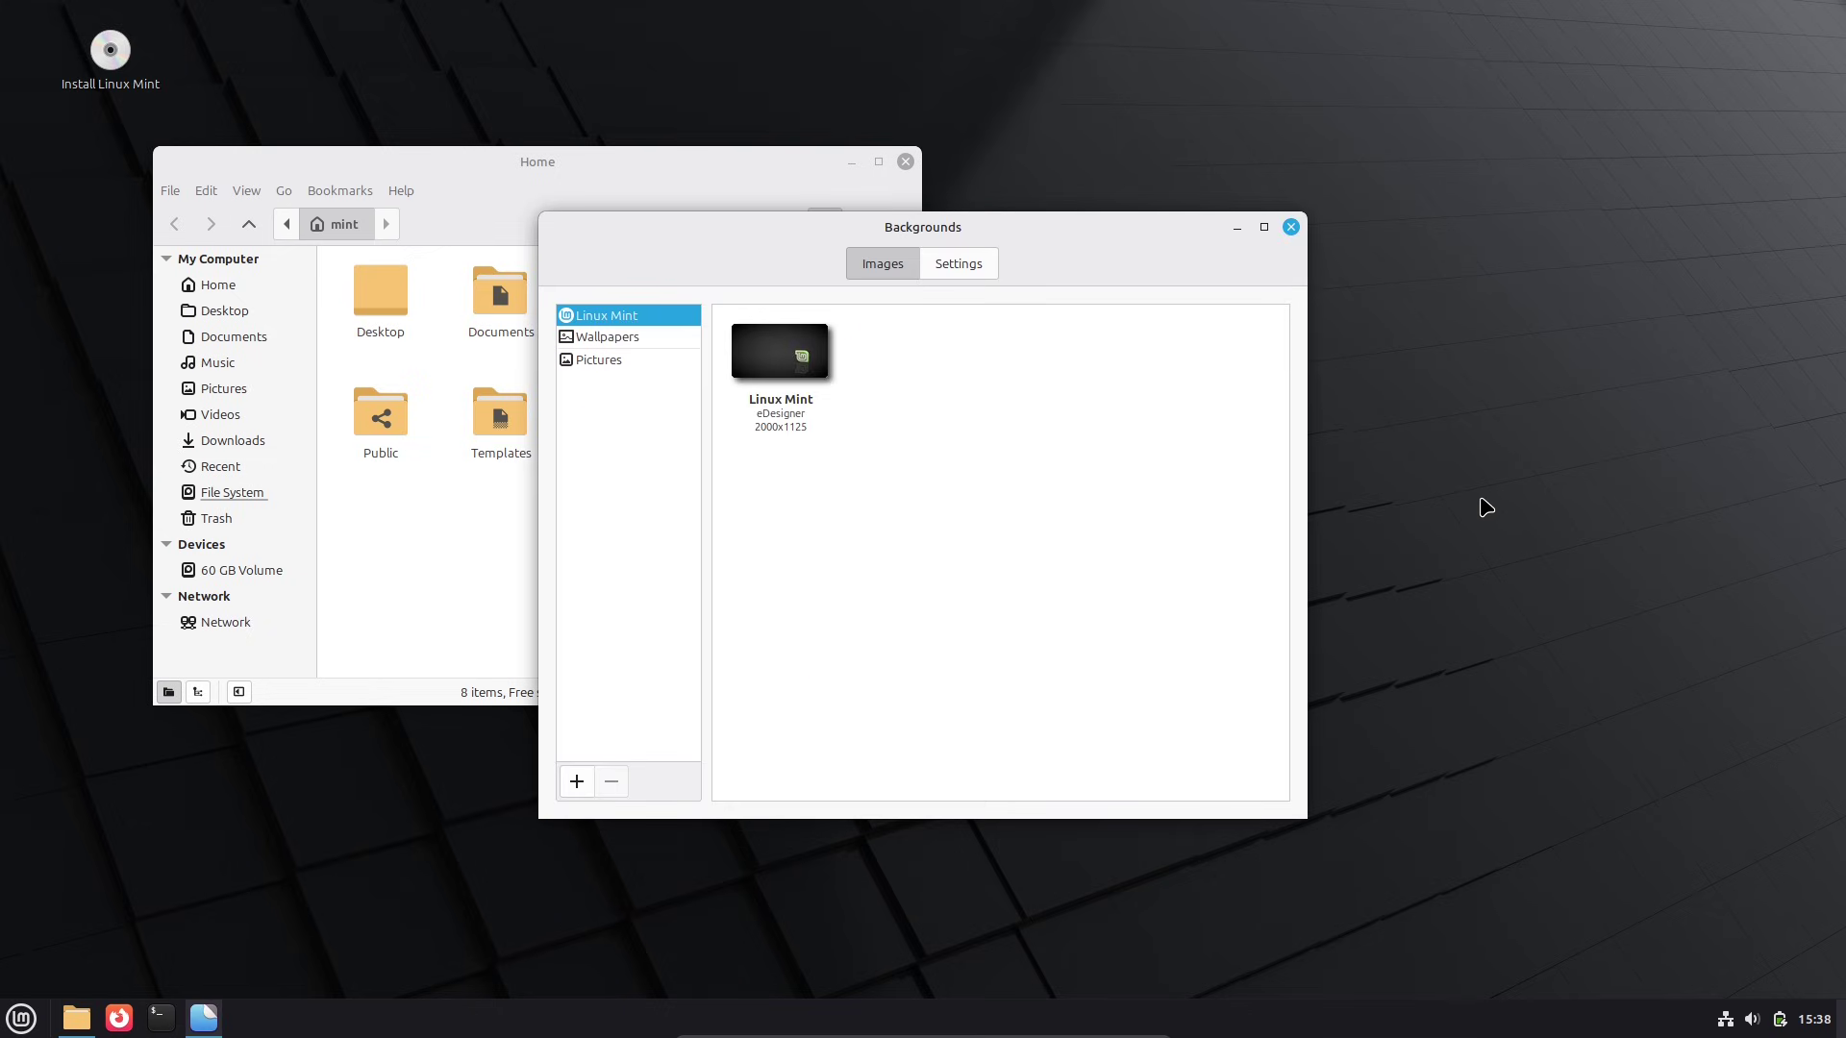
pyautogui.moveTo(1004, 227); pyautogui.dragTo(1302, 227)
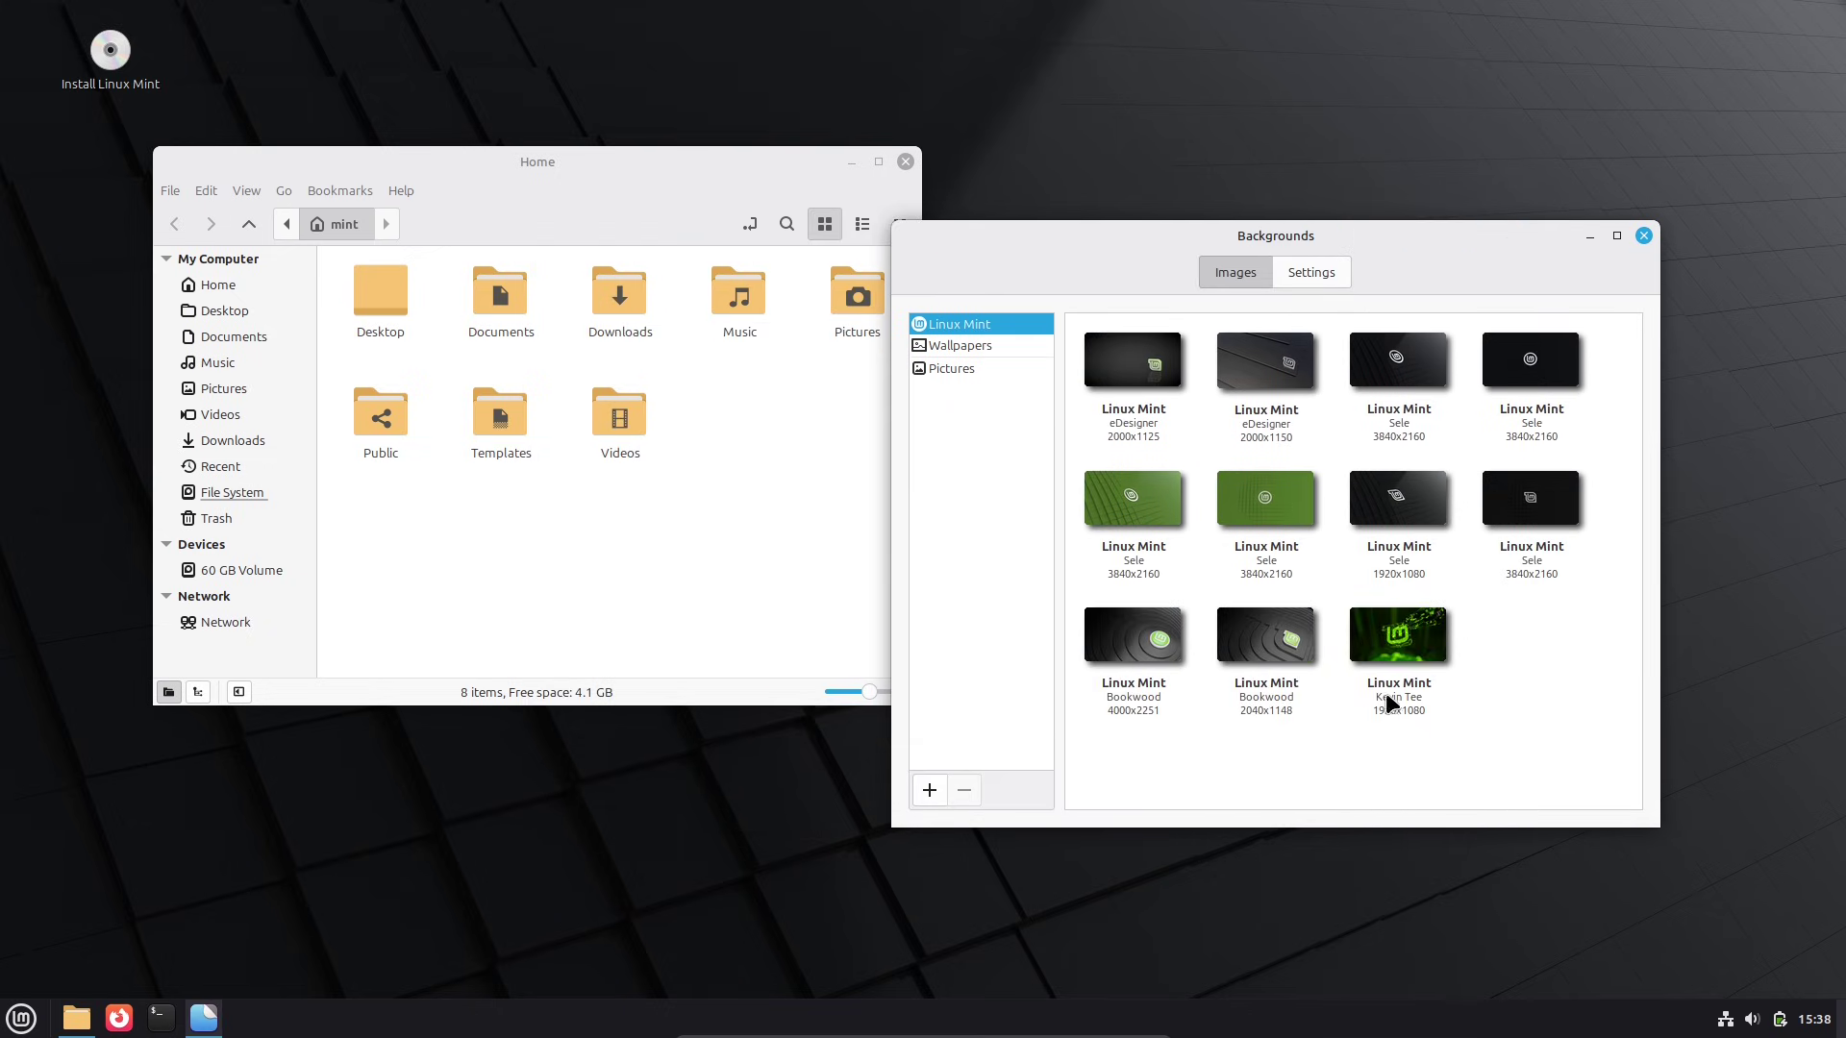
pyautogui.click(1387, 705)
pyautogui.moveTo(1230, 235); pyautogui.dragTo(1352, 163)
pyautogui.click(1130, 320)
pyautogui.click(1770, 206)
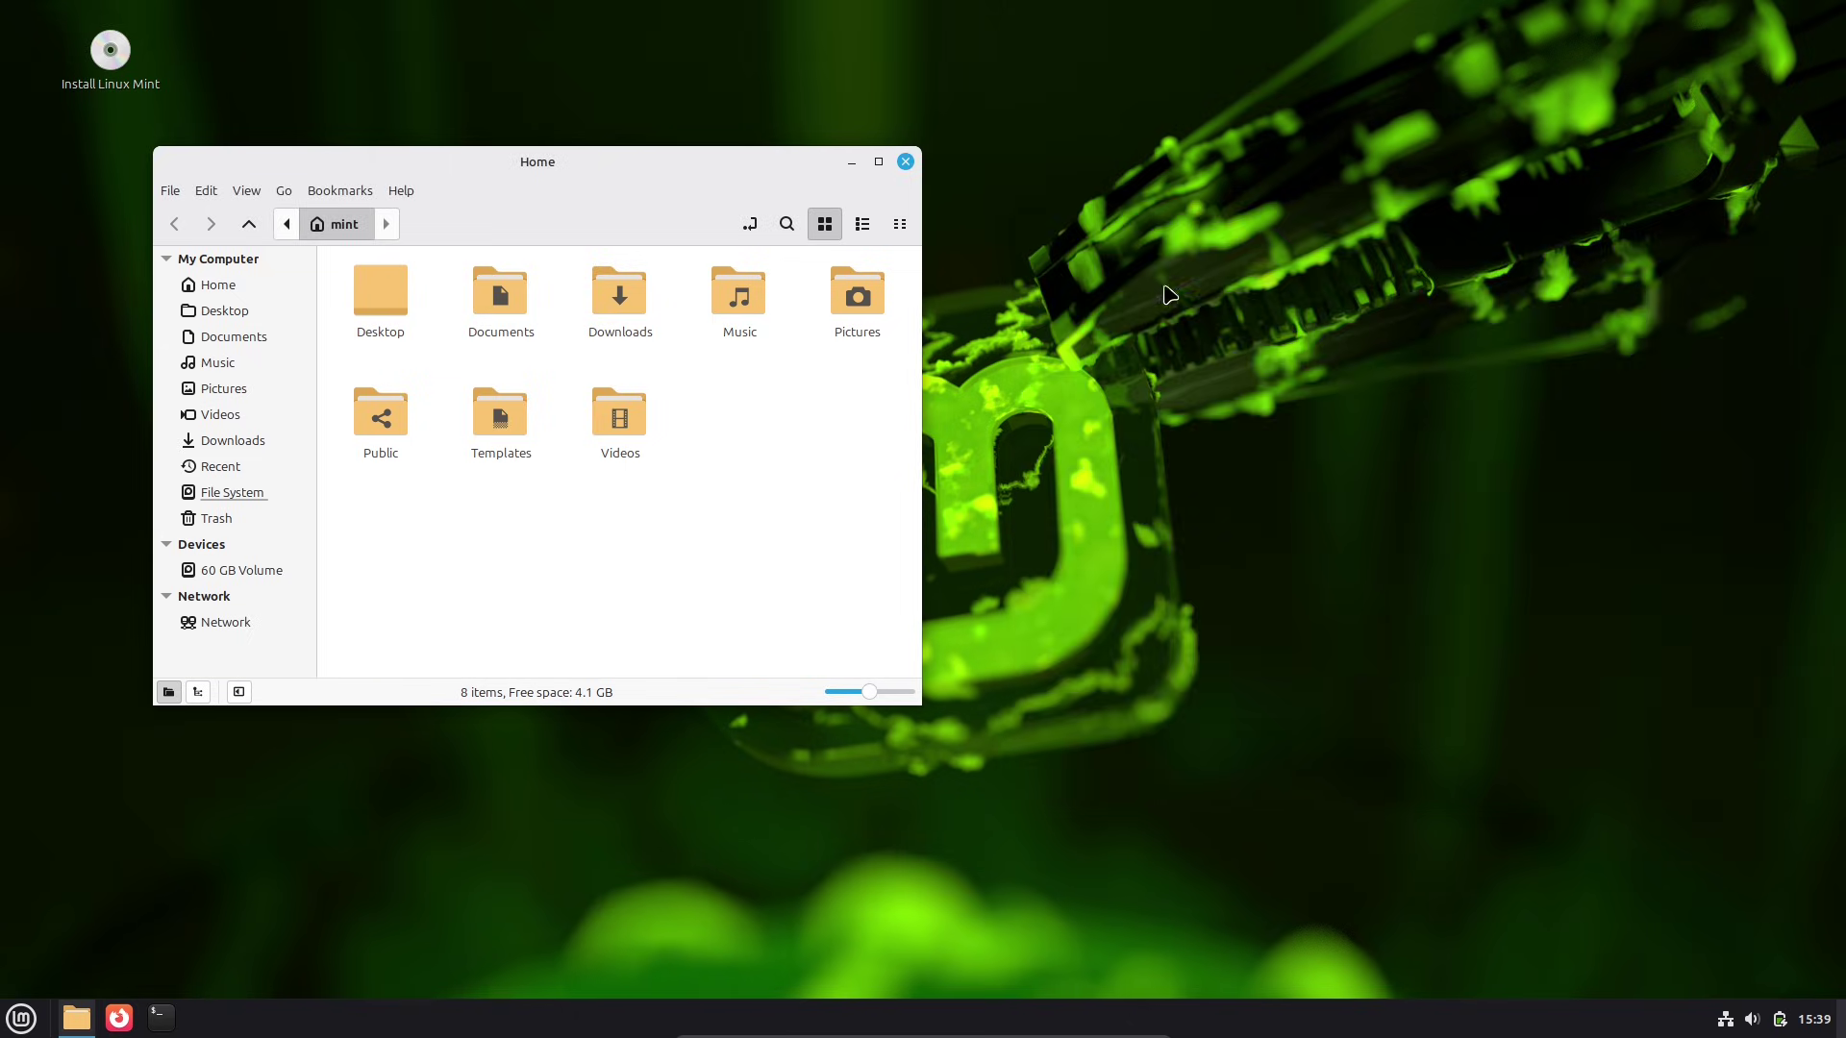
# Step: Launch the Software Manager
pyautogui.click(21, 1017)
pyautogui.click(112, 889)
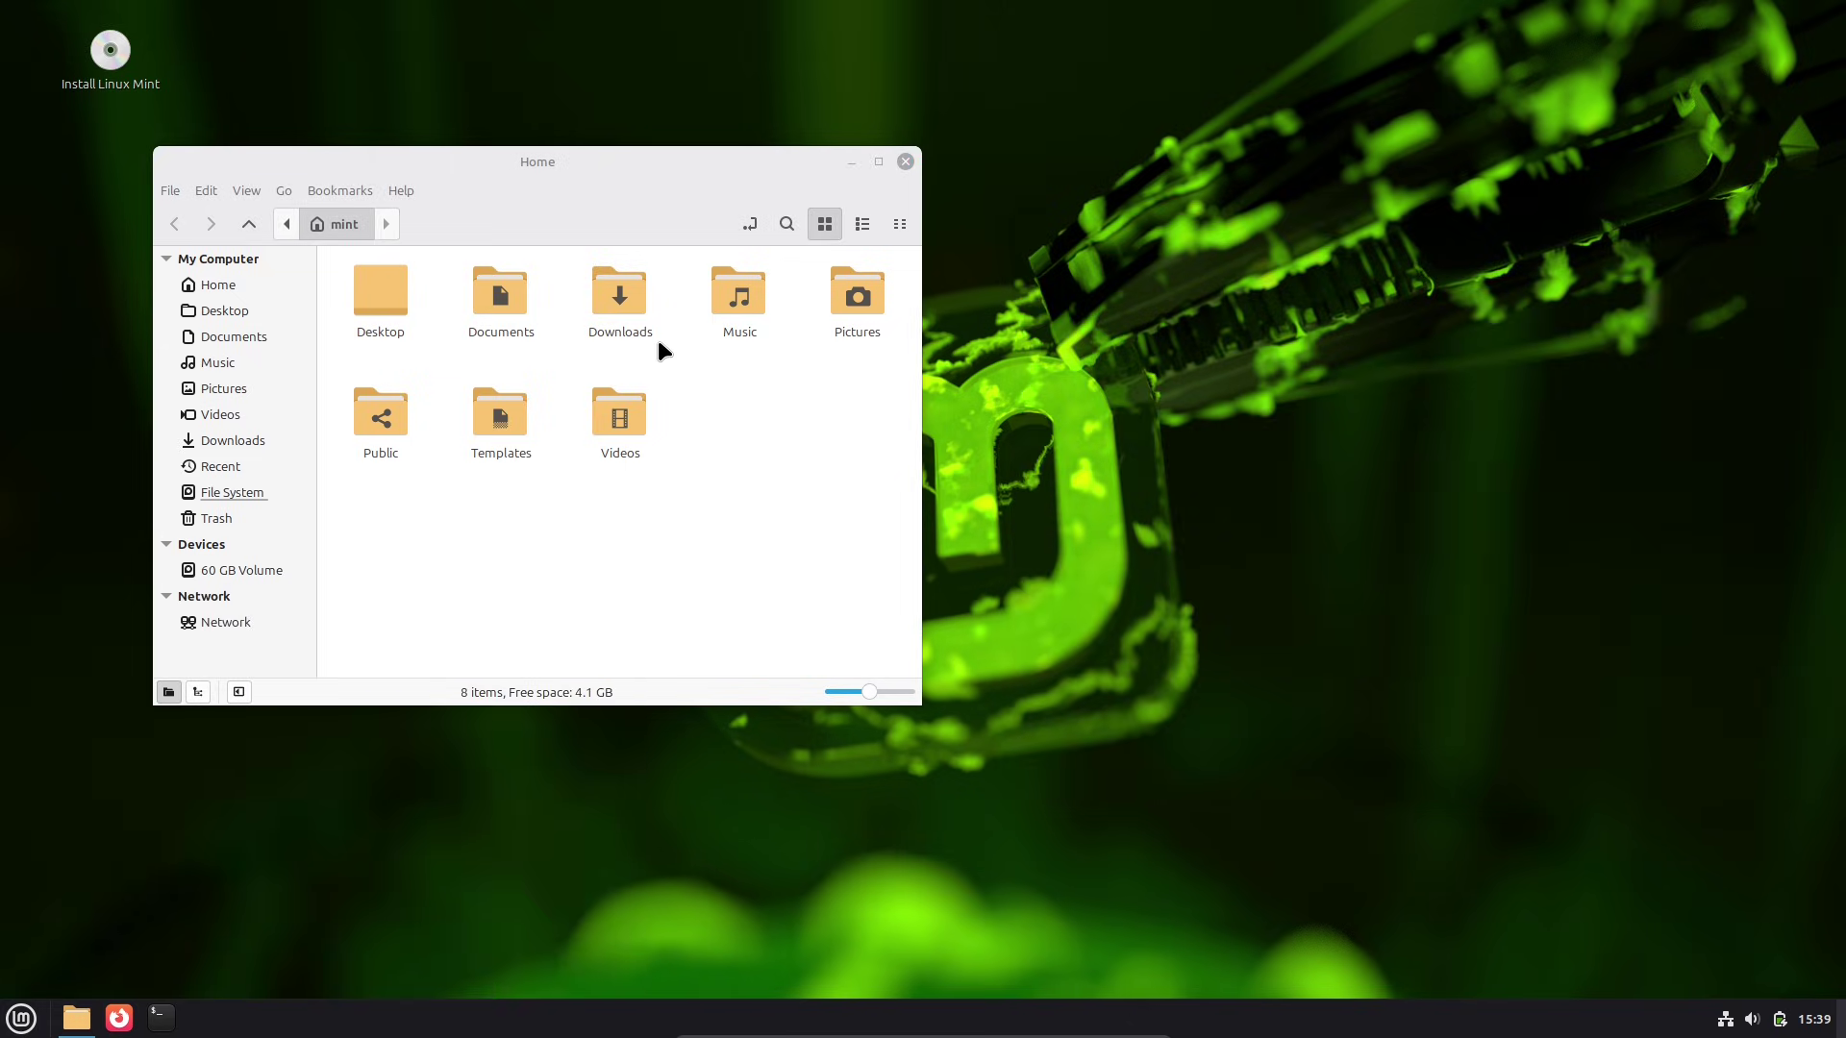
# Step: View the file manager's version information and close the Home folder window
pyautogui.click(401, 191)
pyautogui.click(413, 263)
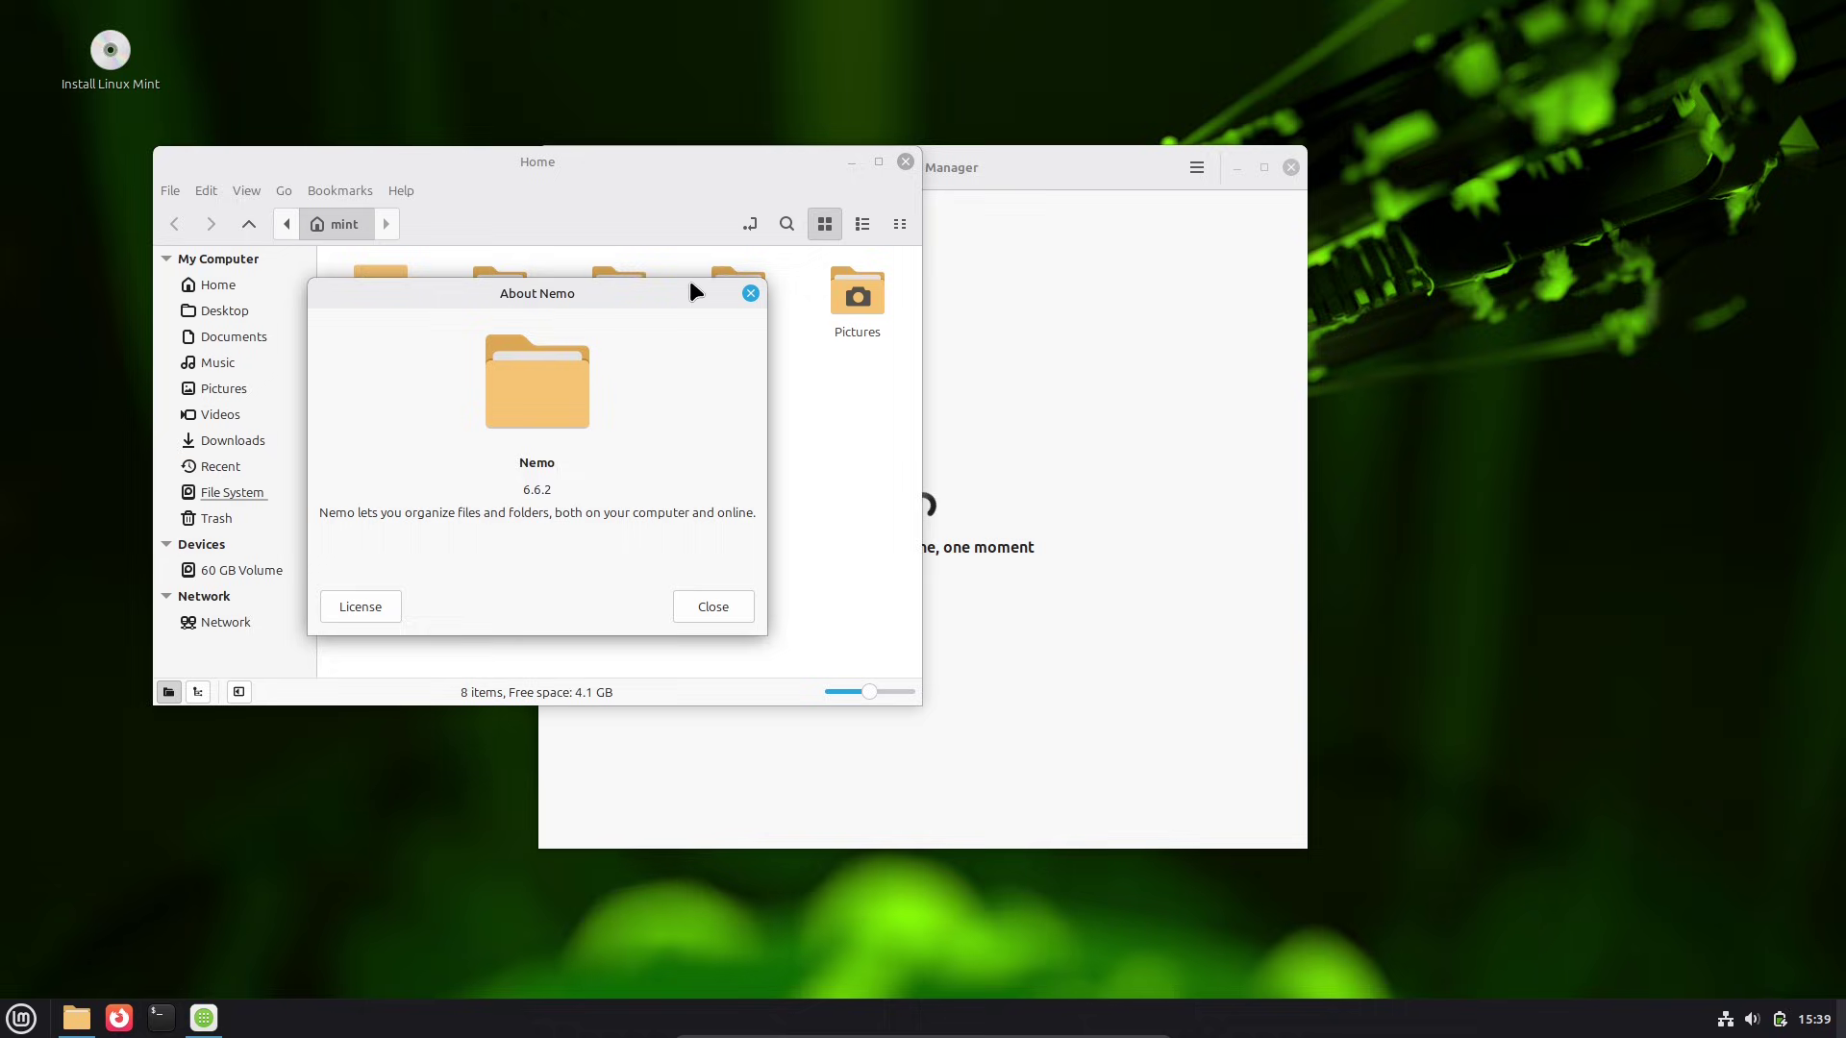
pyautogui.click(747, 295)
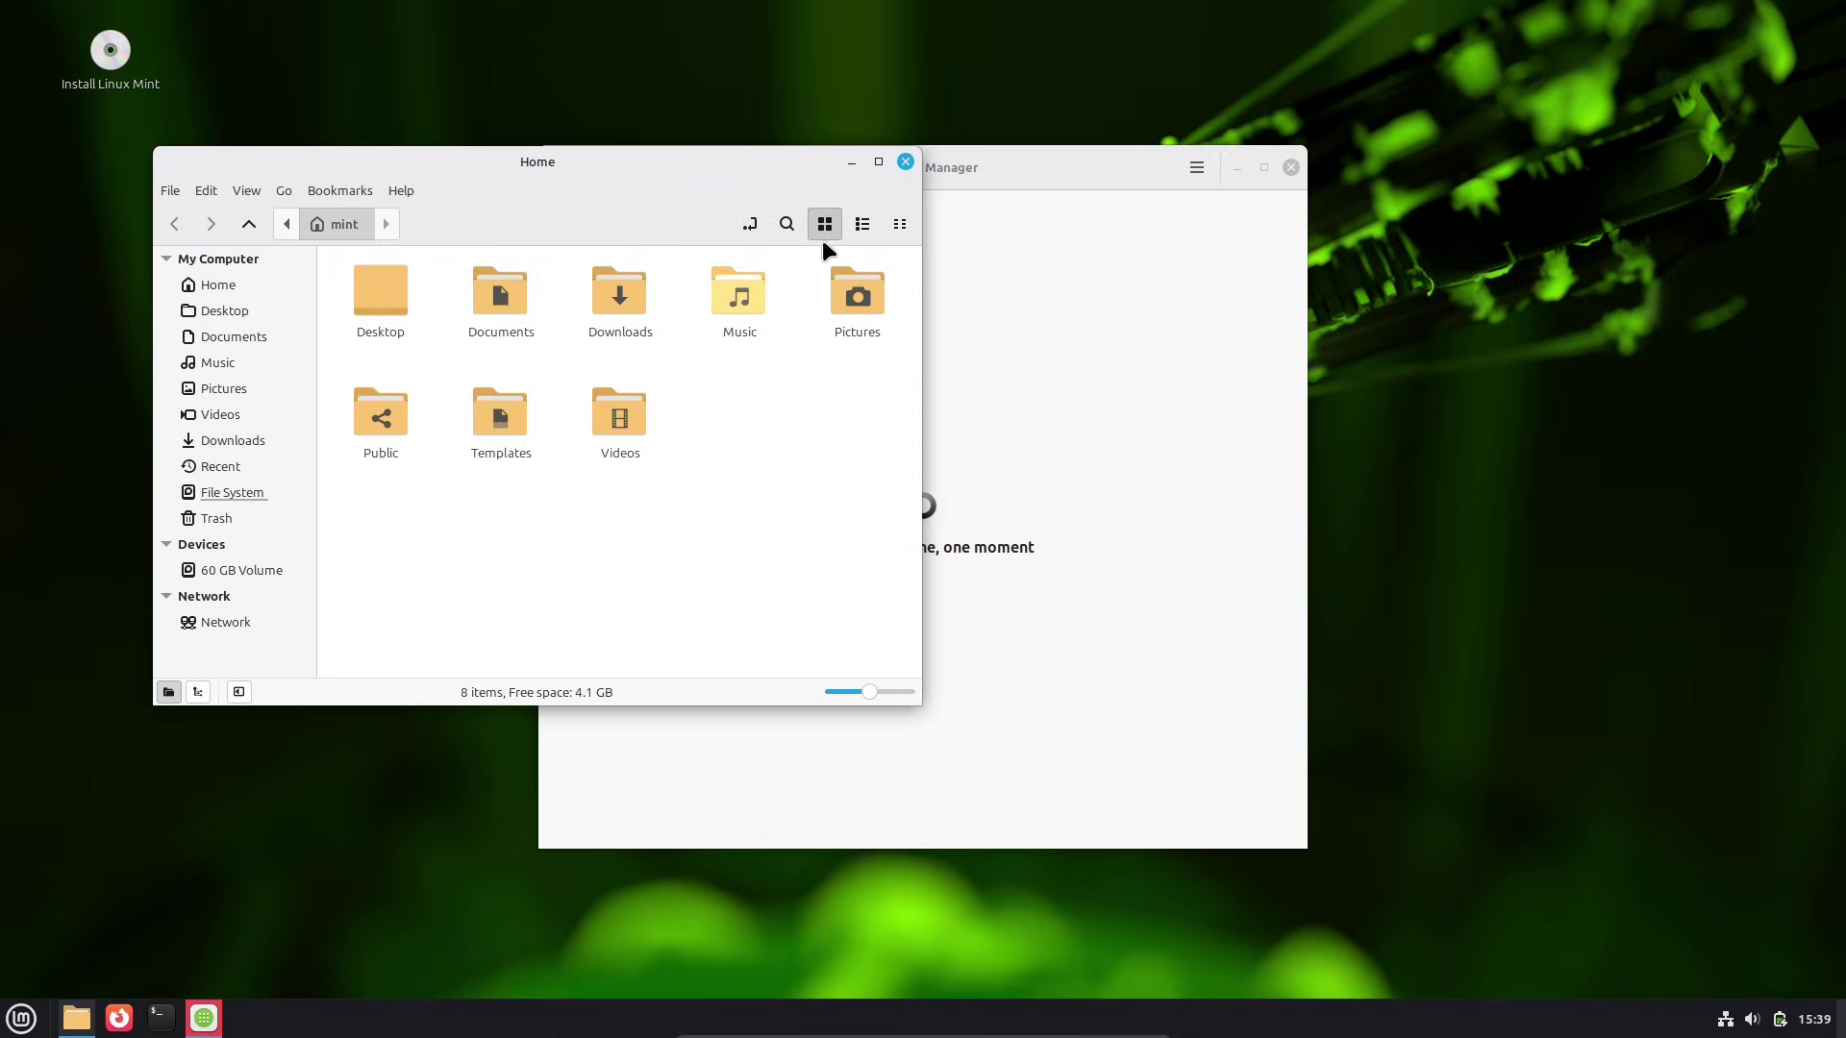
pyautogui.click(905, 163)
# Step: Open the Software Manager's preferences and Software Sources, and arrange the two windows side by side
pyautogui.click(1195, 173)
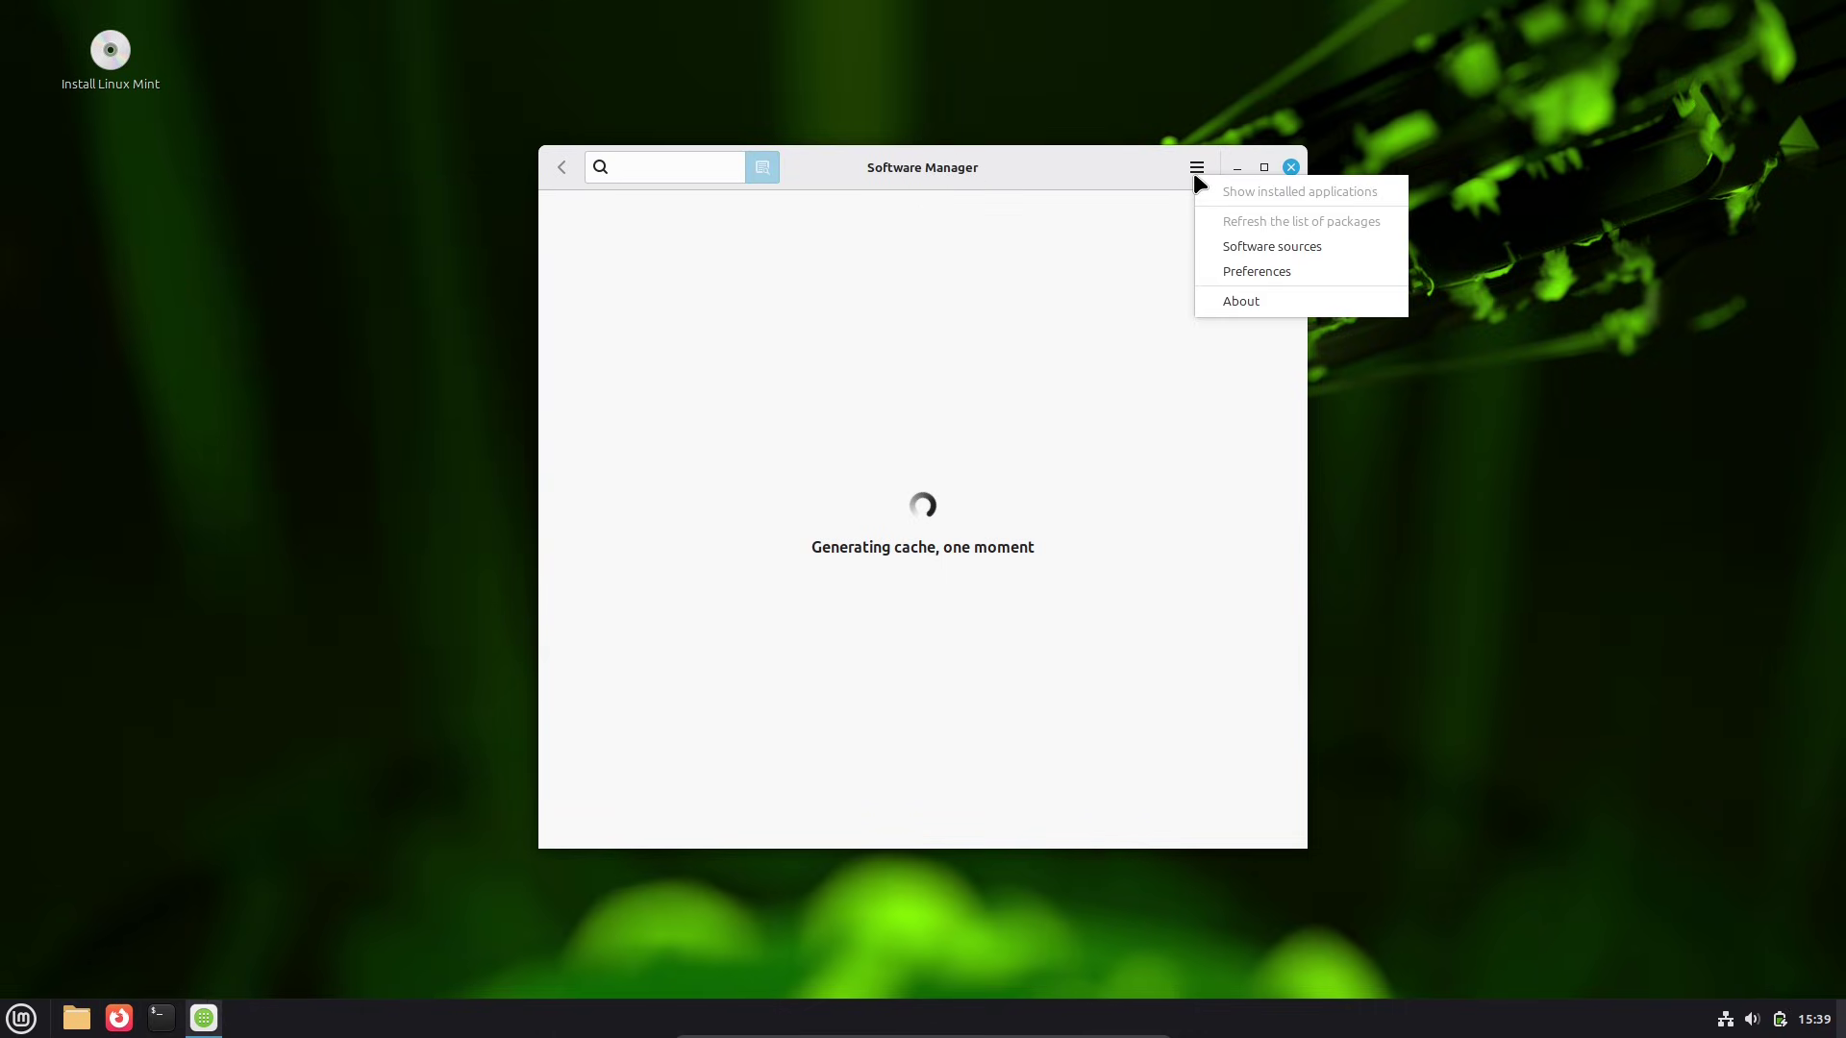
pyautogui.click(1244, 246)
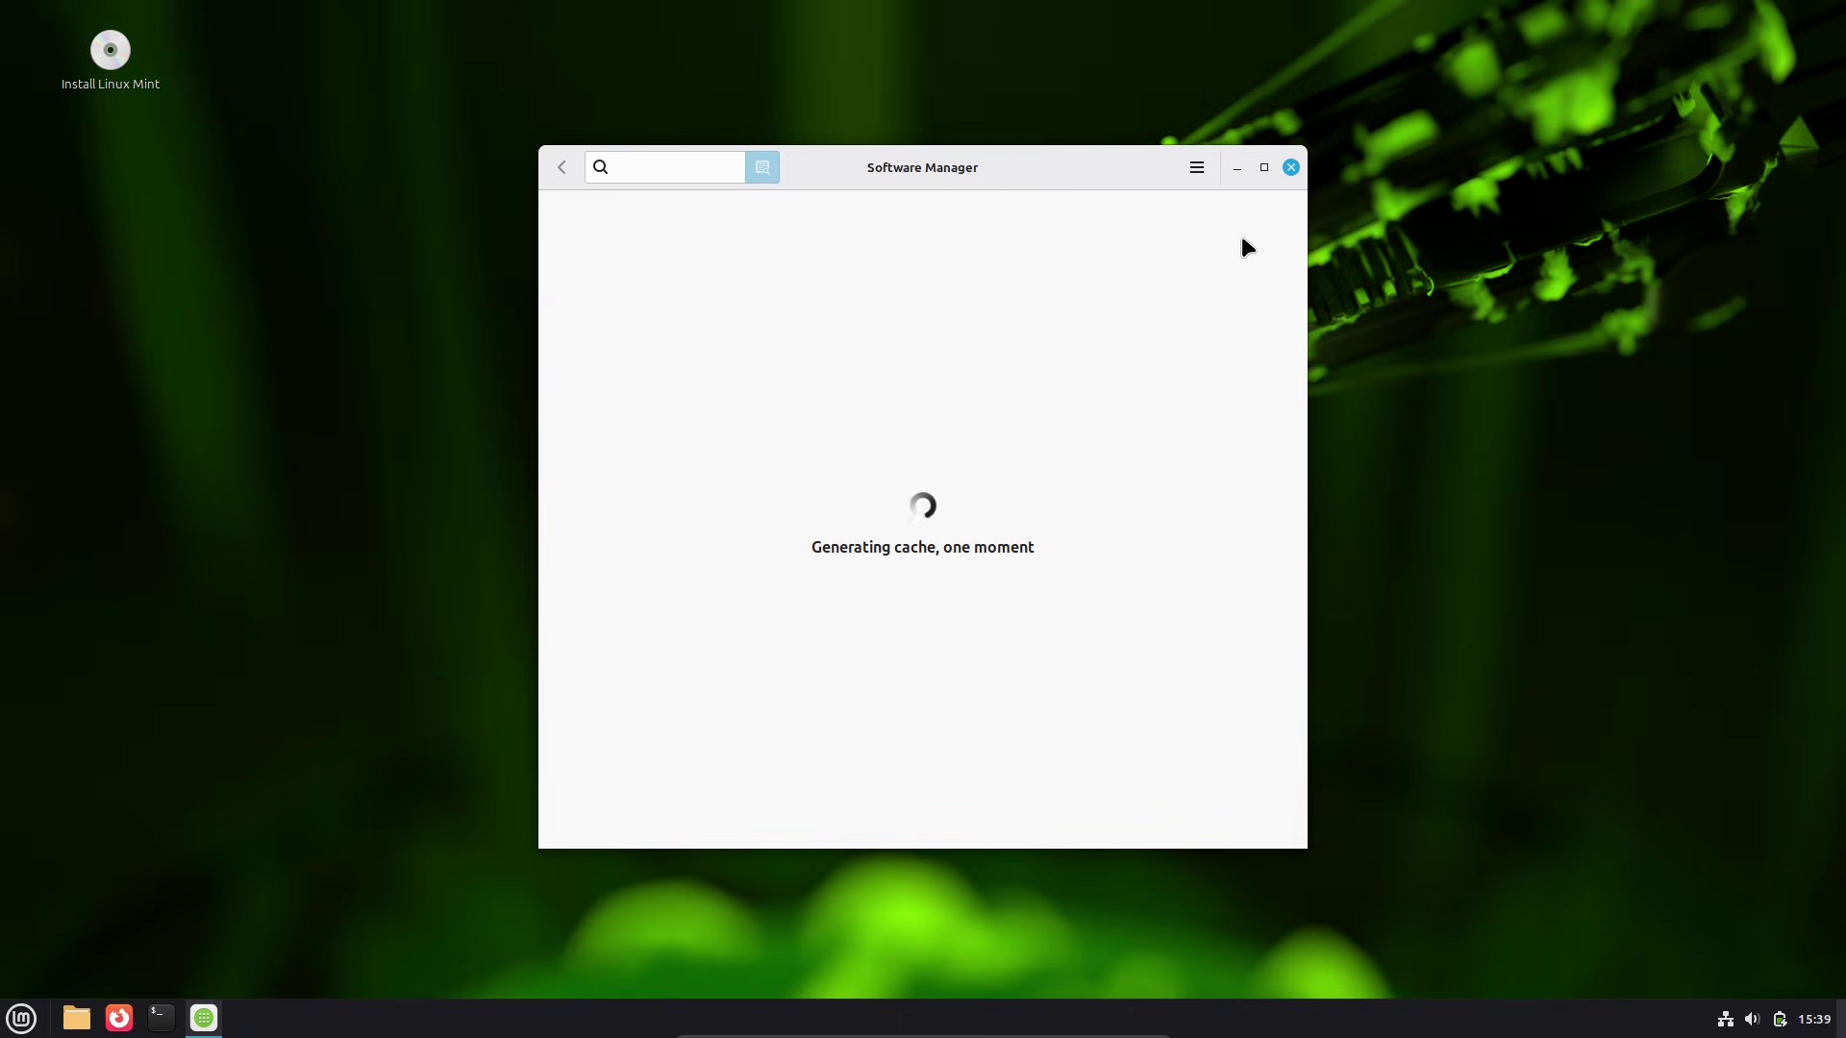
pyautogui.click(1196, 168)
pyautogui.click(1194, 255)
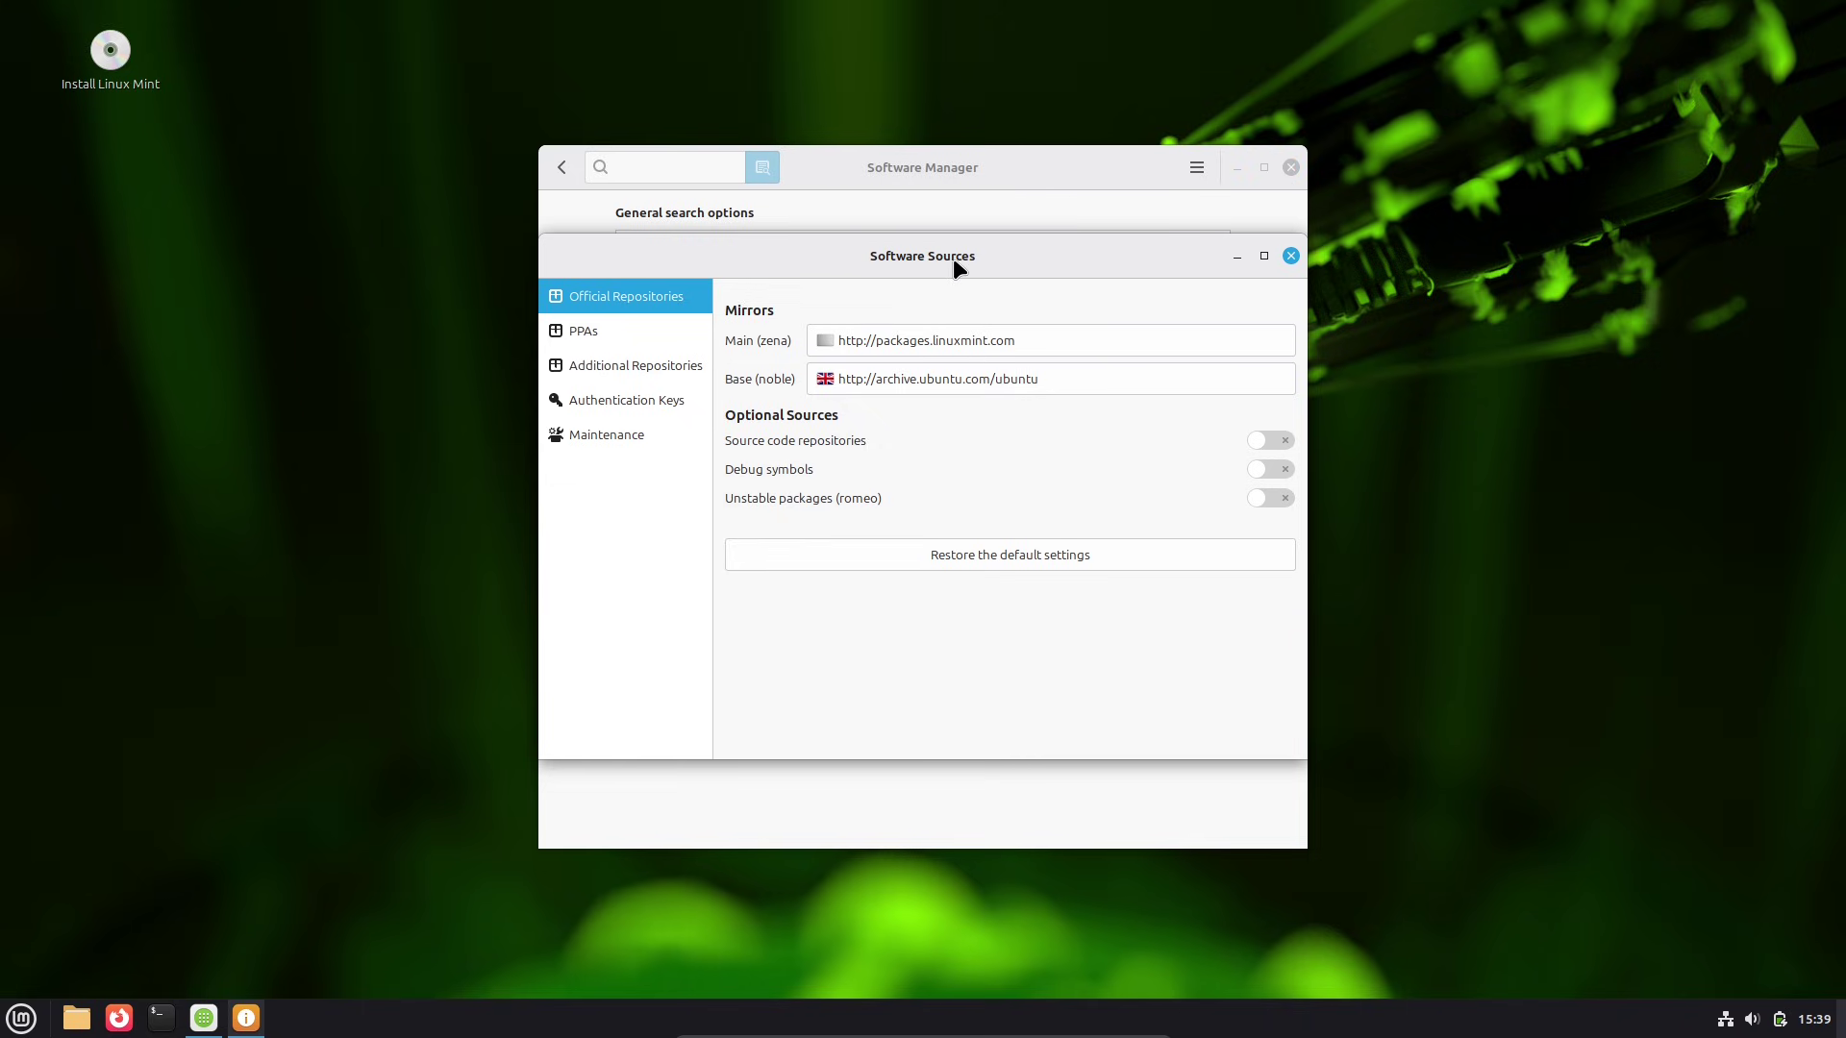
pyautogui.moveTo(953, 258); pyautogui.dragTo(1480, 263)
pyautogui.moveTo(975, 170); pyautogui.dragTo(640, 182)
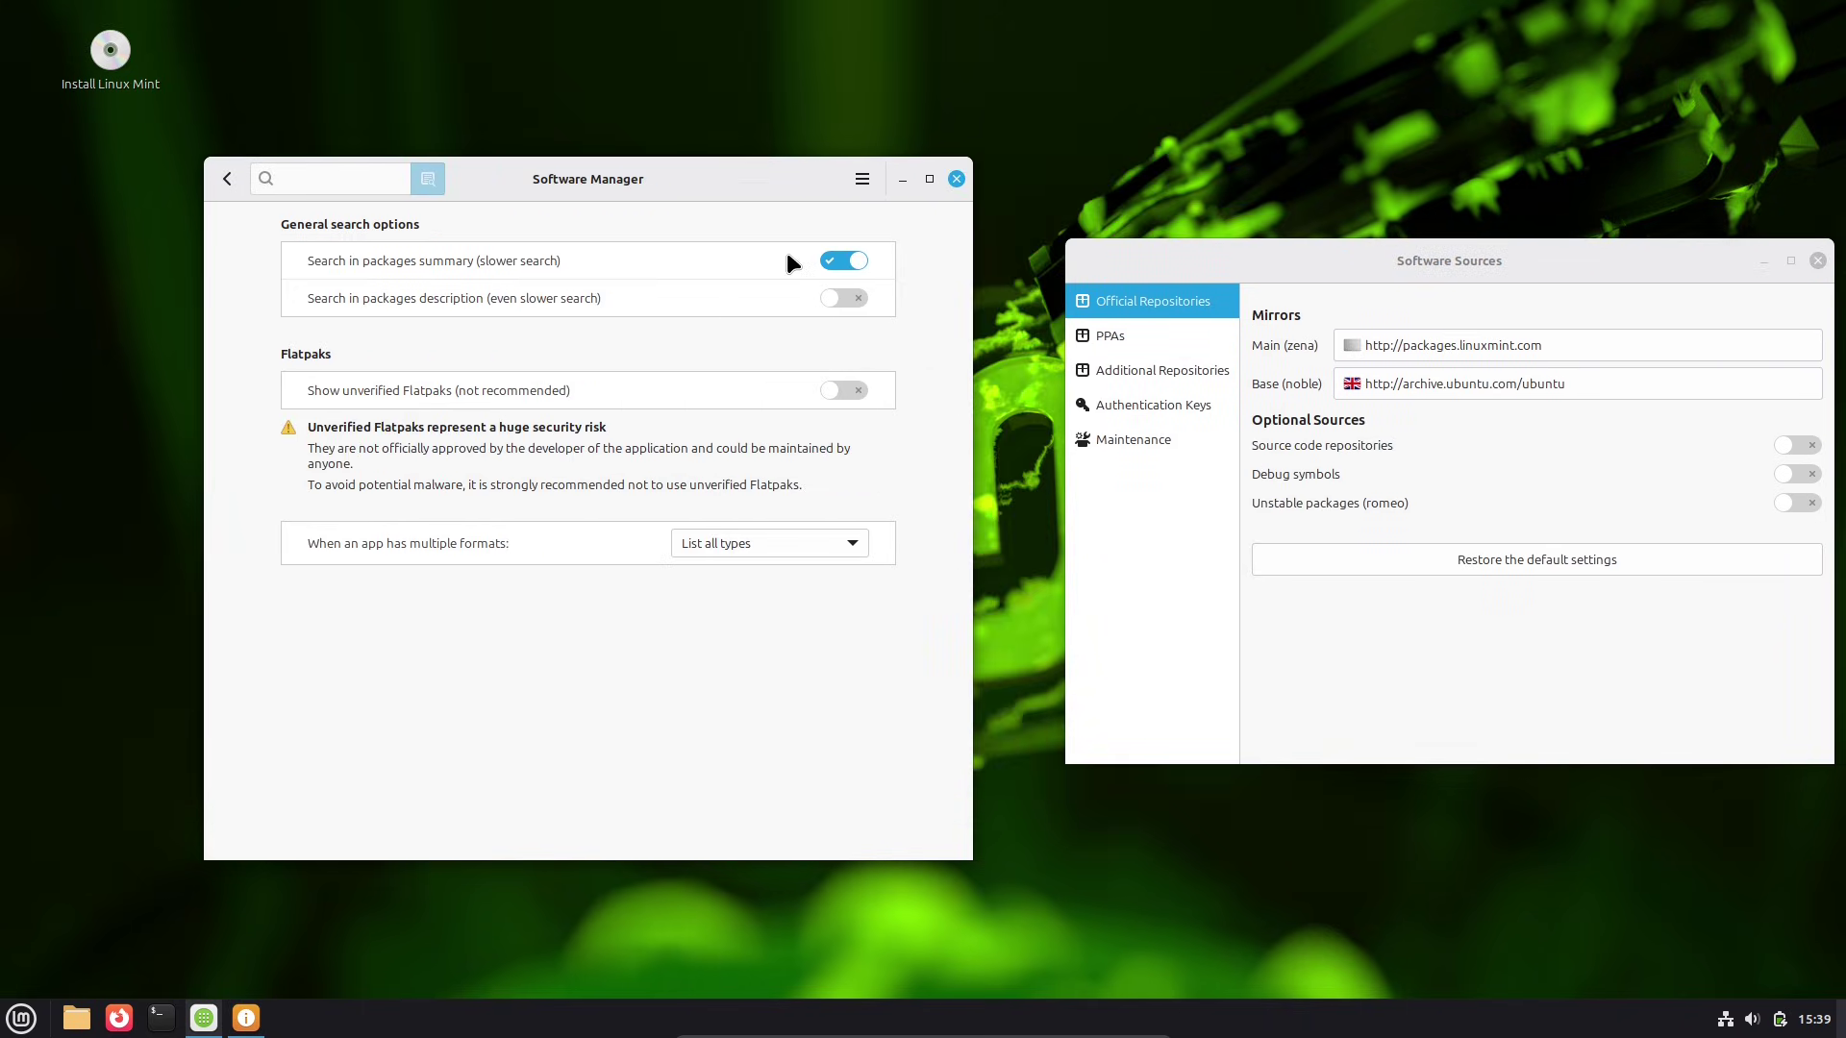
# Step: Review the PPAs, Additional Repositories, Authentication Keys and Maintenance pages in Software Sources and close it
pyautogui.click(1184, 334)
pyautogui.click(1183, 368)
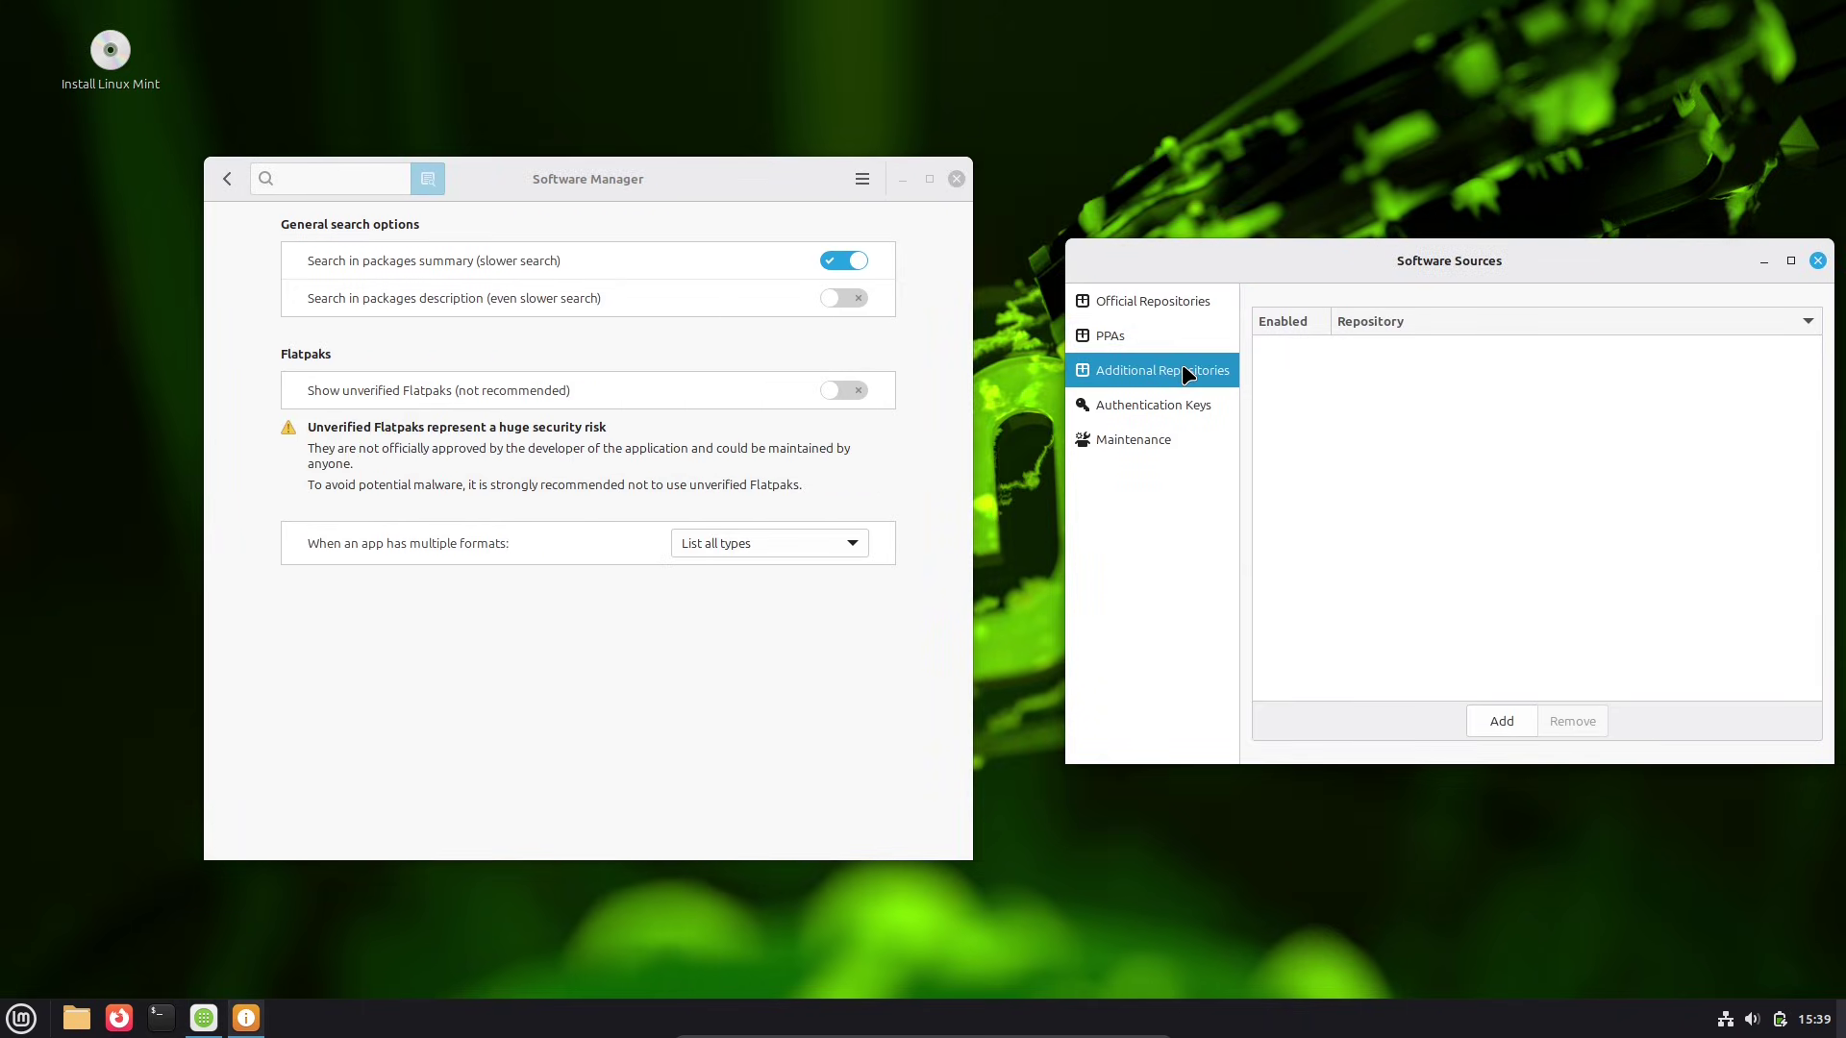
pyautogui.click(1166, 404)
pyautogui.click(1186, 442)
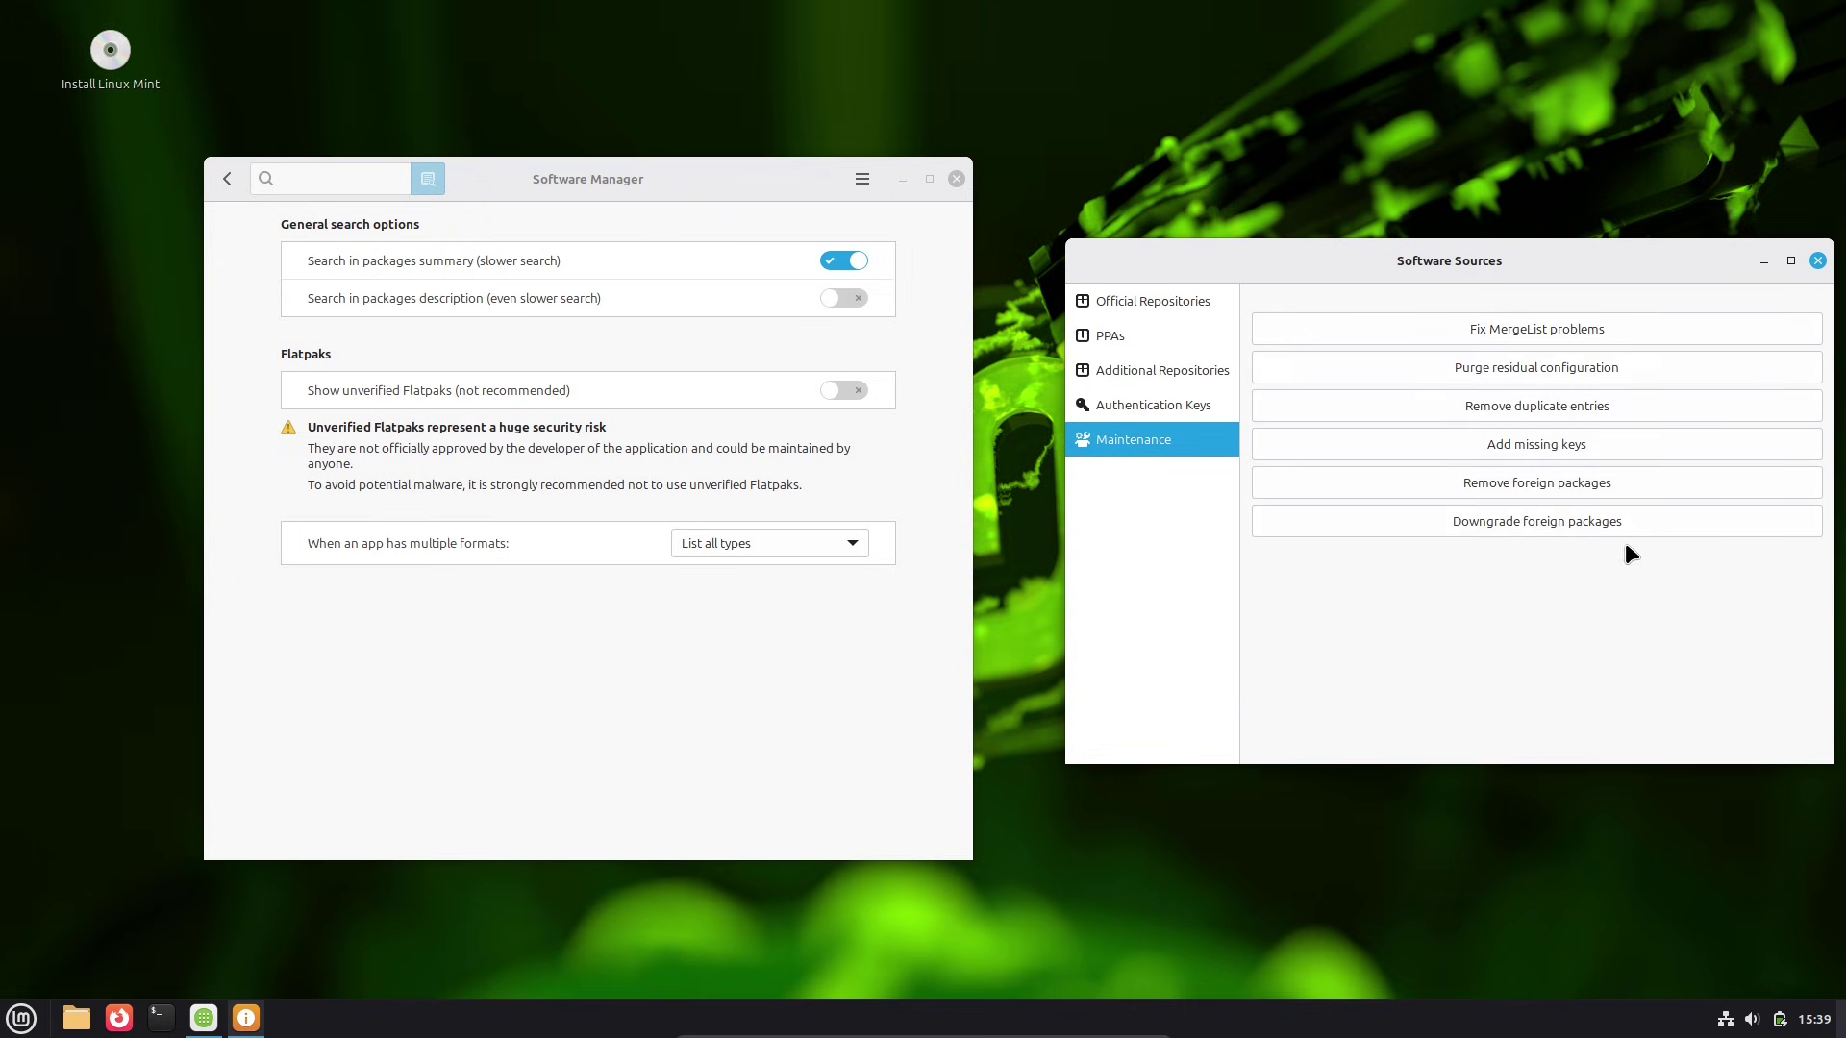
pyautogui.click(1817, 261)
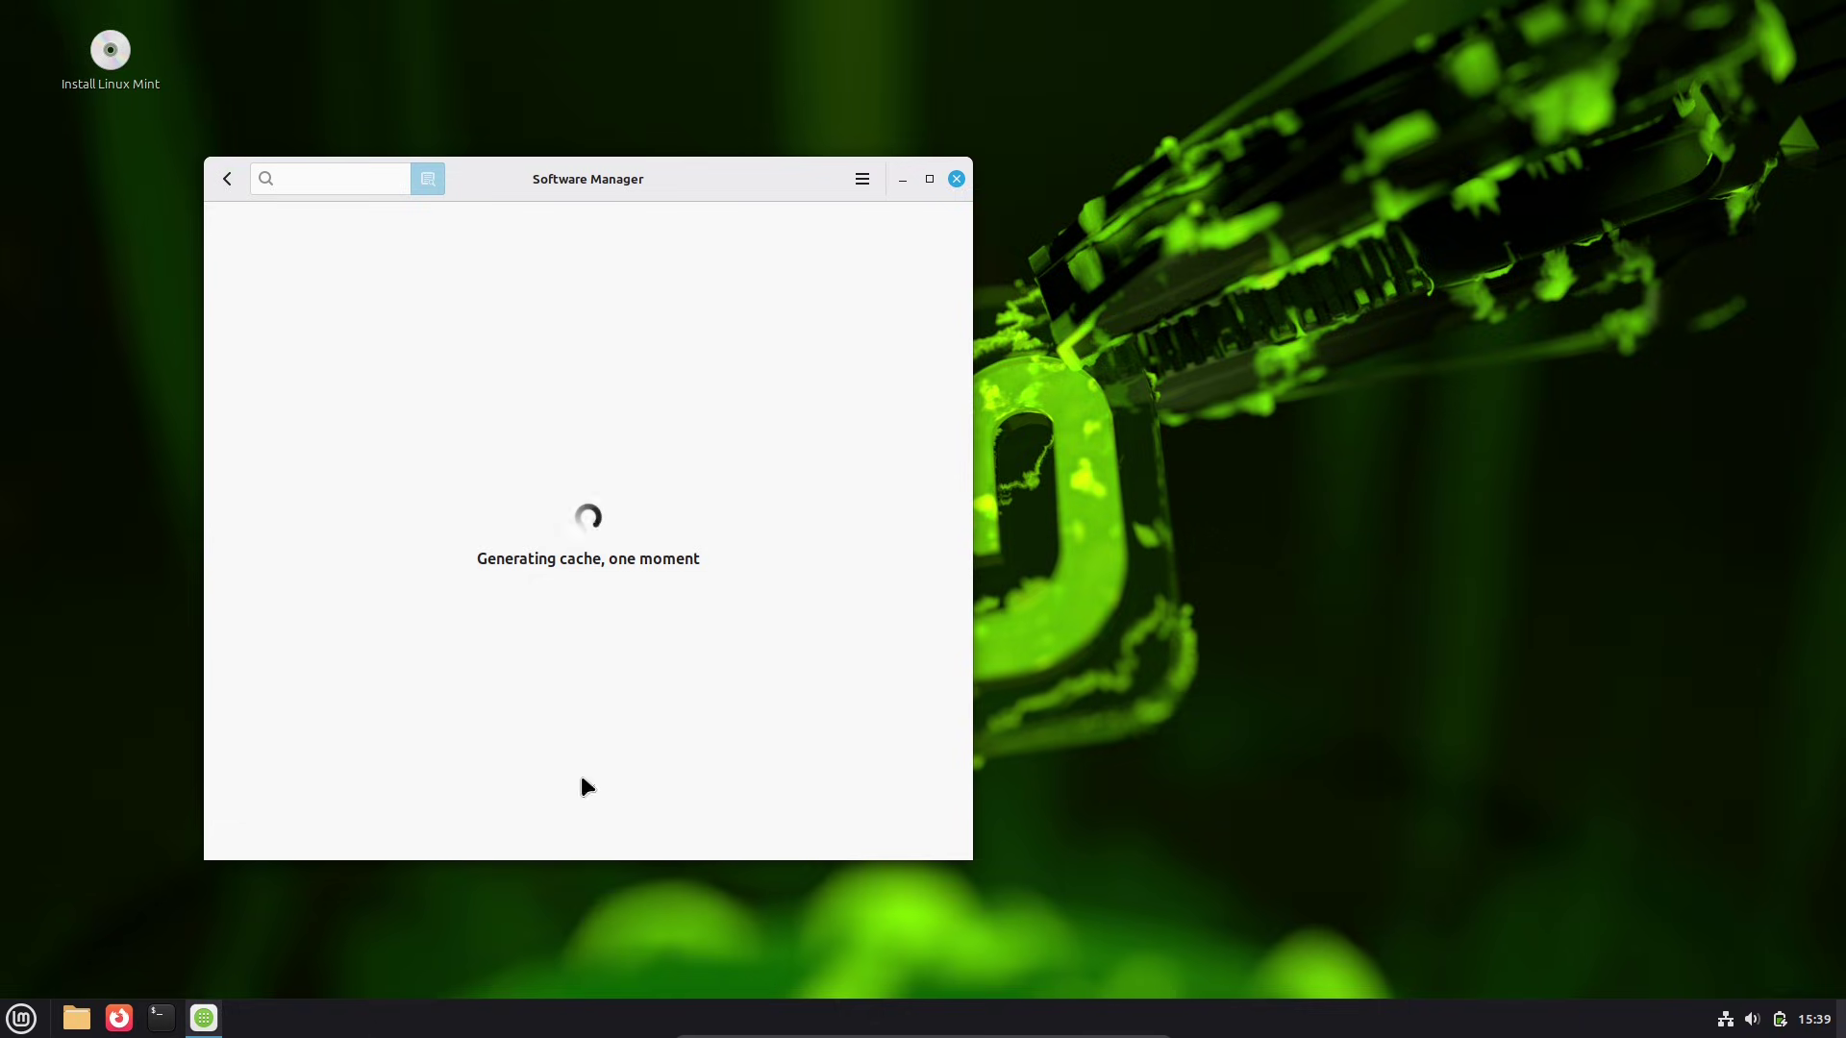
# Step: Open a new Home folder window and its File Management Preferences
pyautogui.press('super+e')
pyautogui.click(1026, 201)
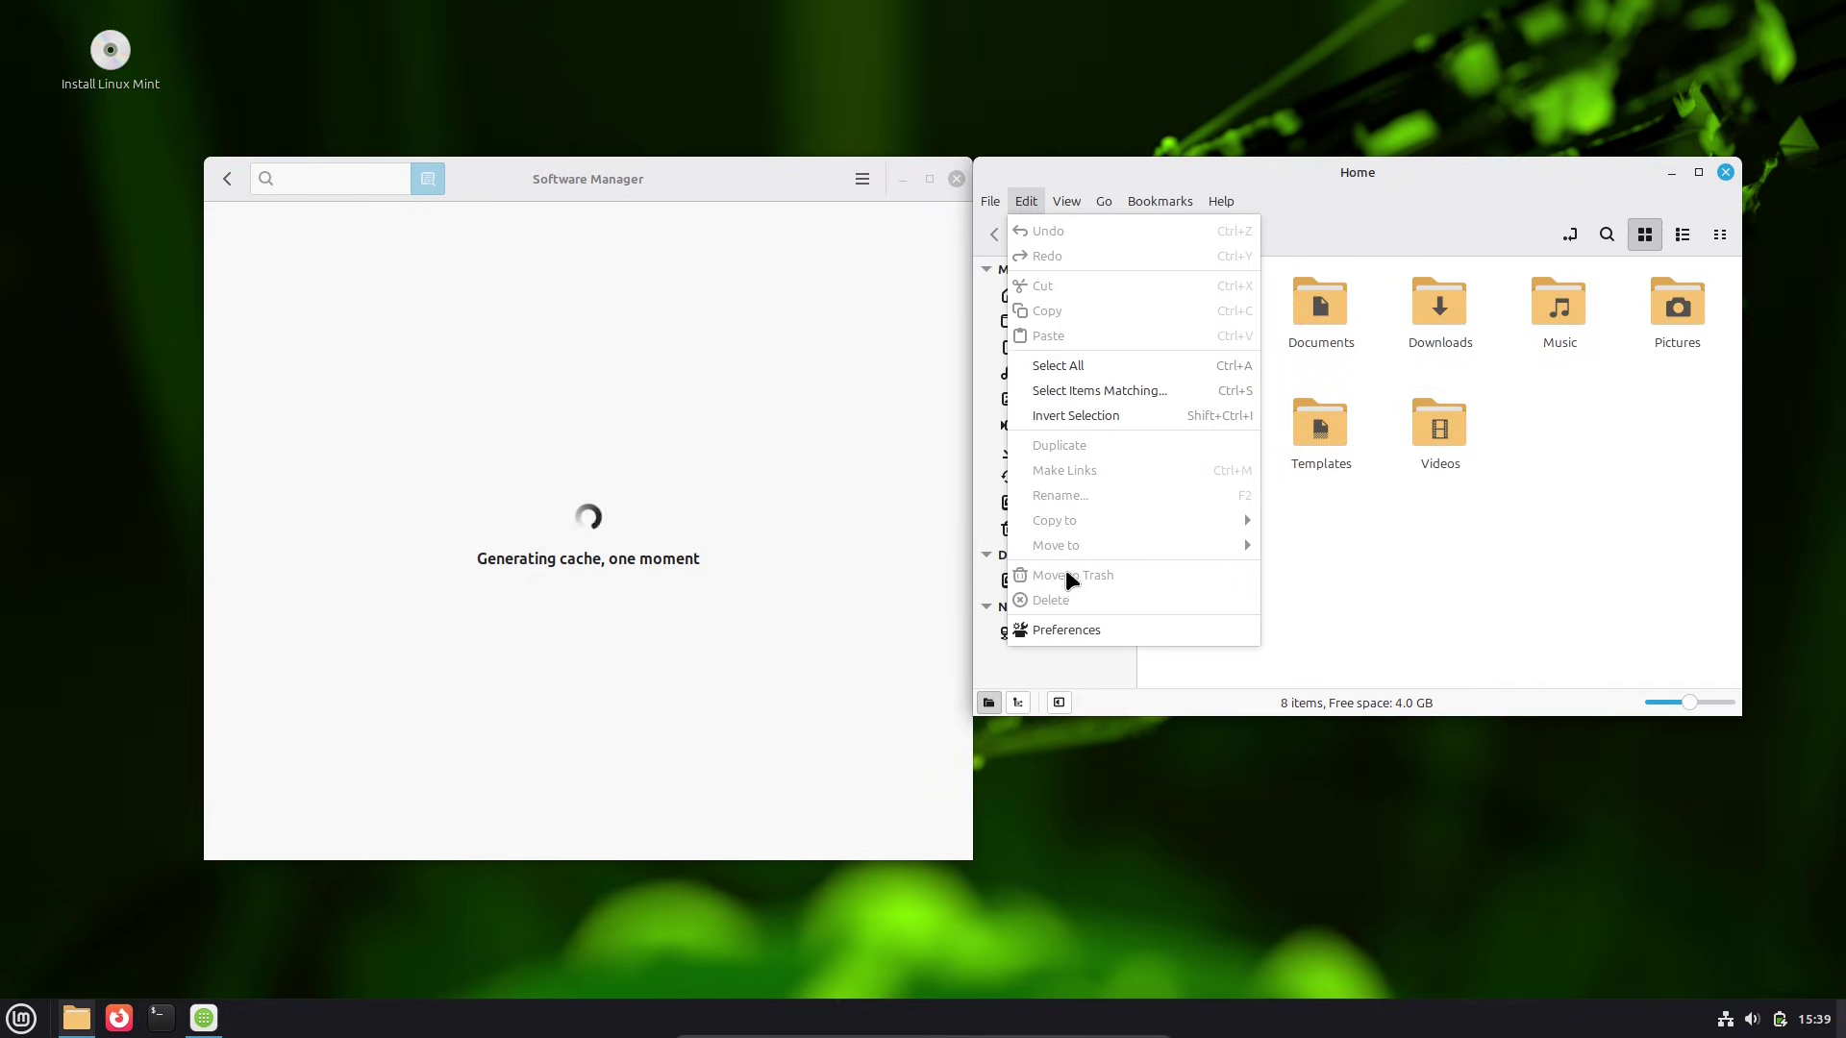
pyautogui.click(1067, 623)
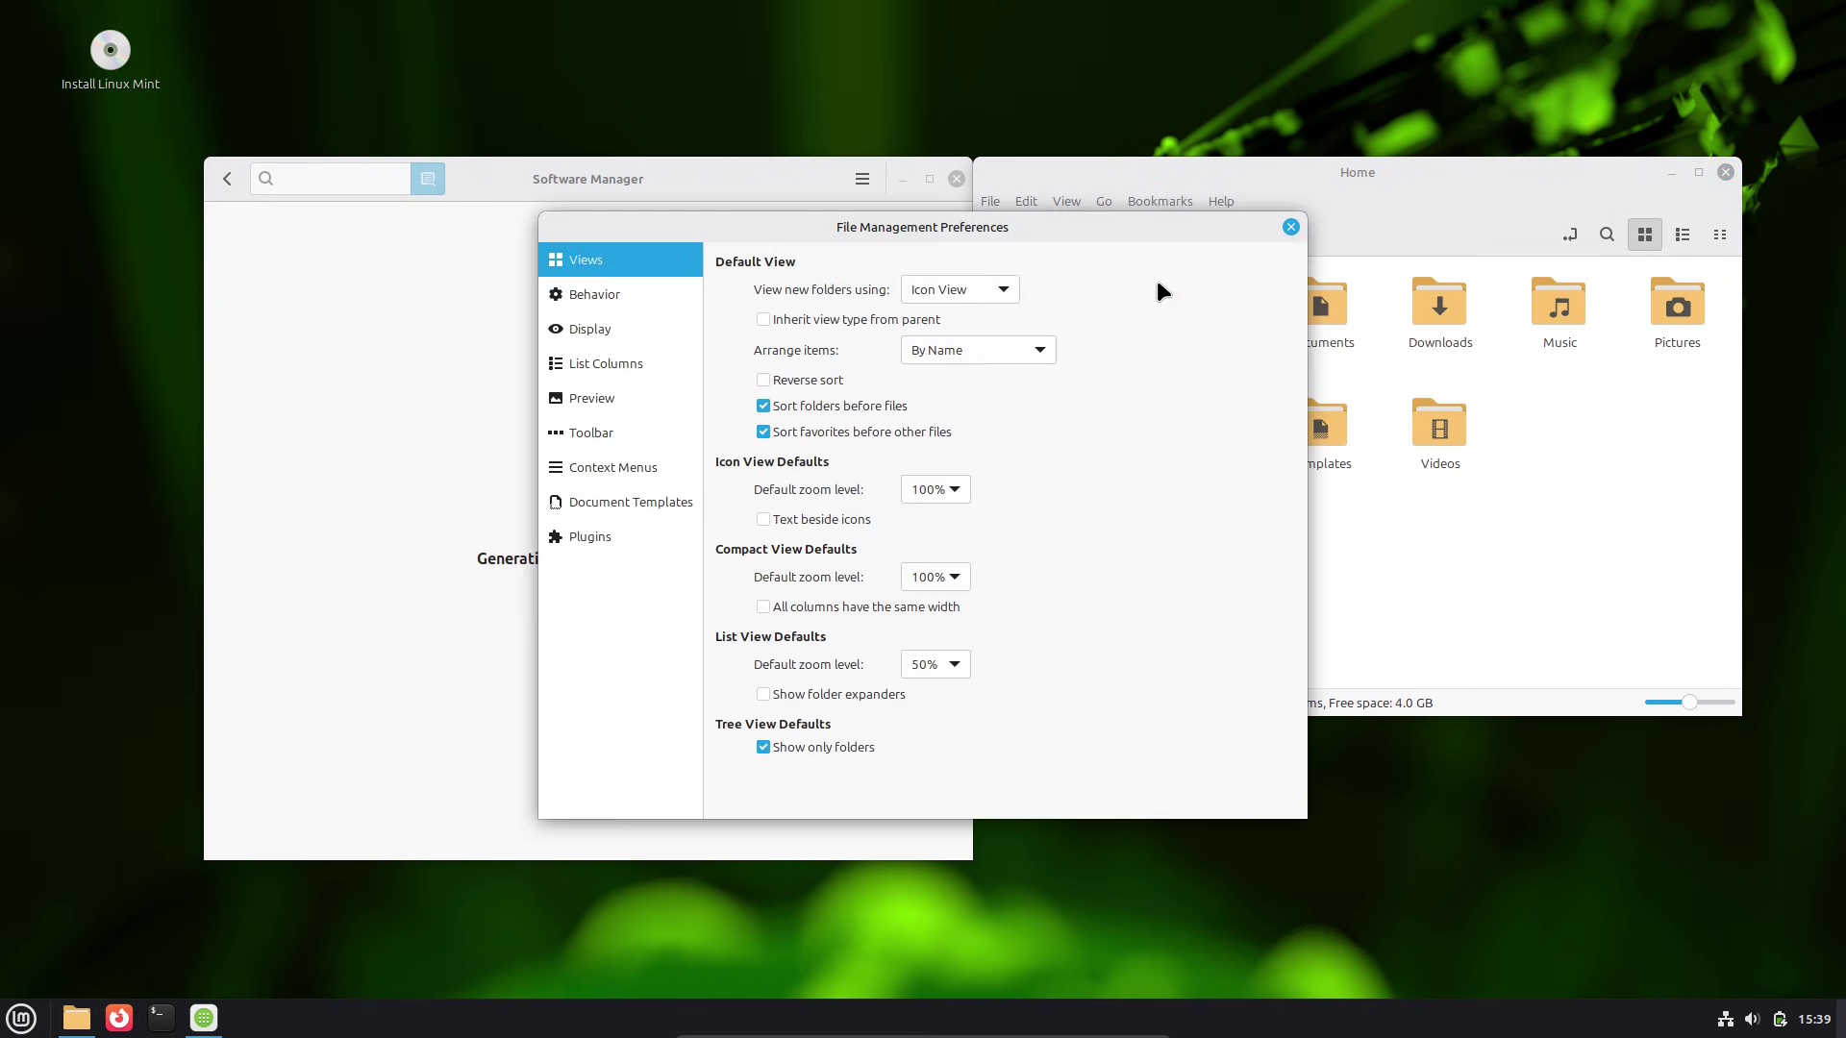
# Step: Review the Behavior, Display, List Columns, Preview and Toolbar preferences, and close the preferences and Software Manager windows
pyautogui.click(597, 296)
pyautogui.click(606, 329)
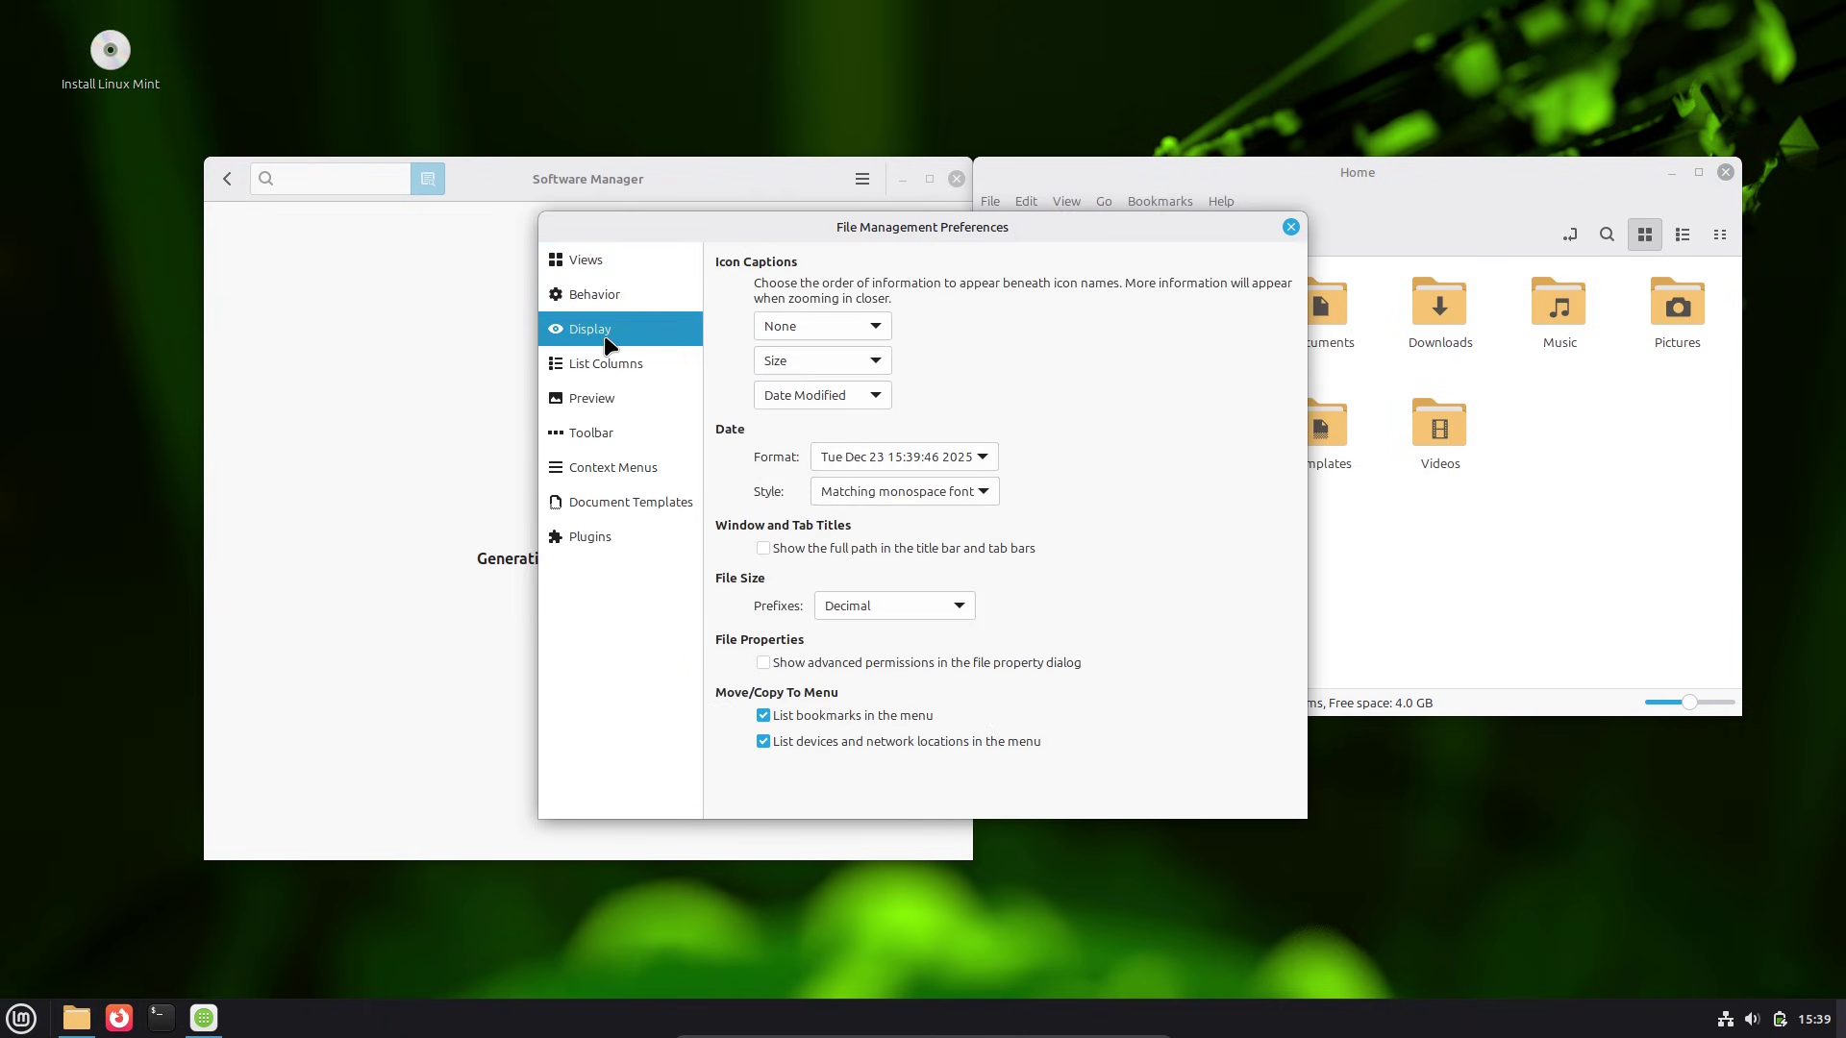
pyautogui.click(609, 355)
pyautogui.click(618, 398)
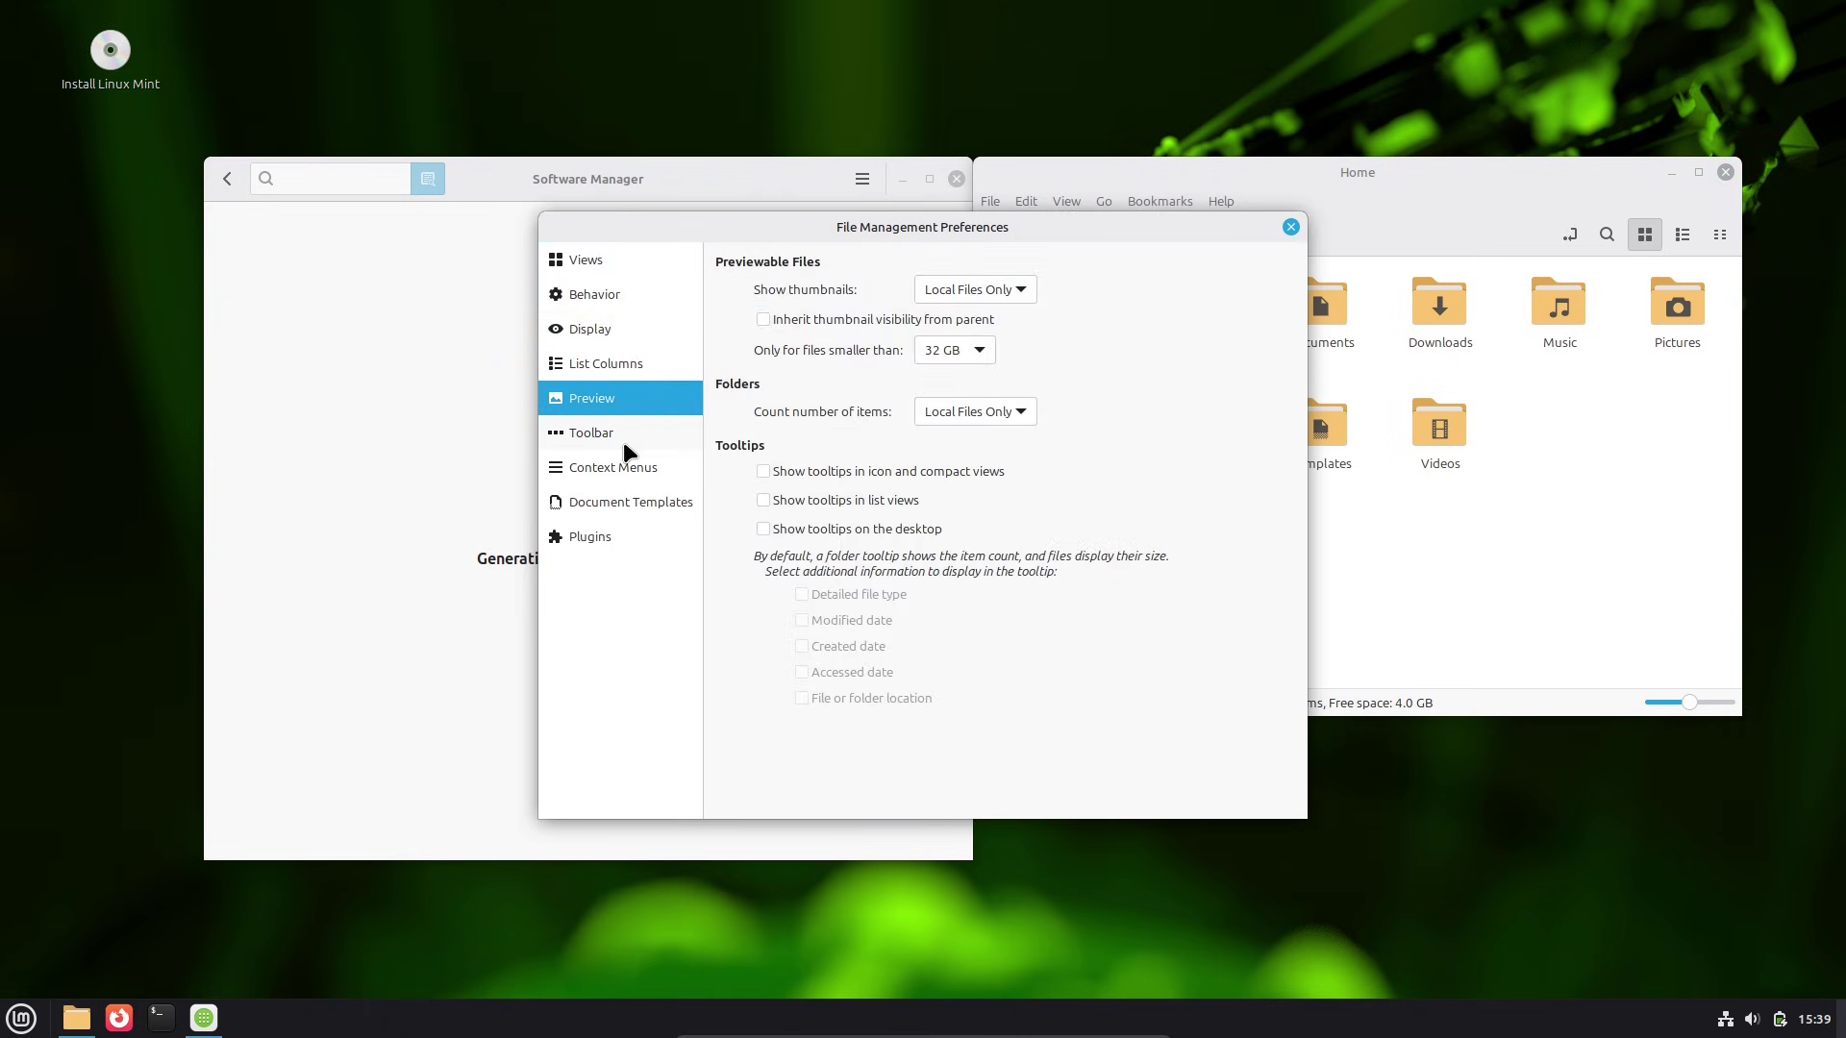
pyautogui.click(622, 442)
pyautogui.click(1290, 227)
pyautogui.click(956, 179)
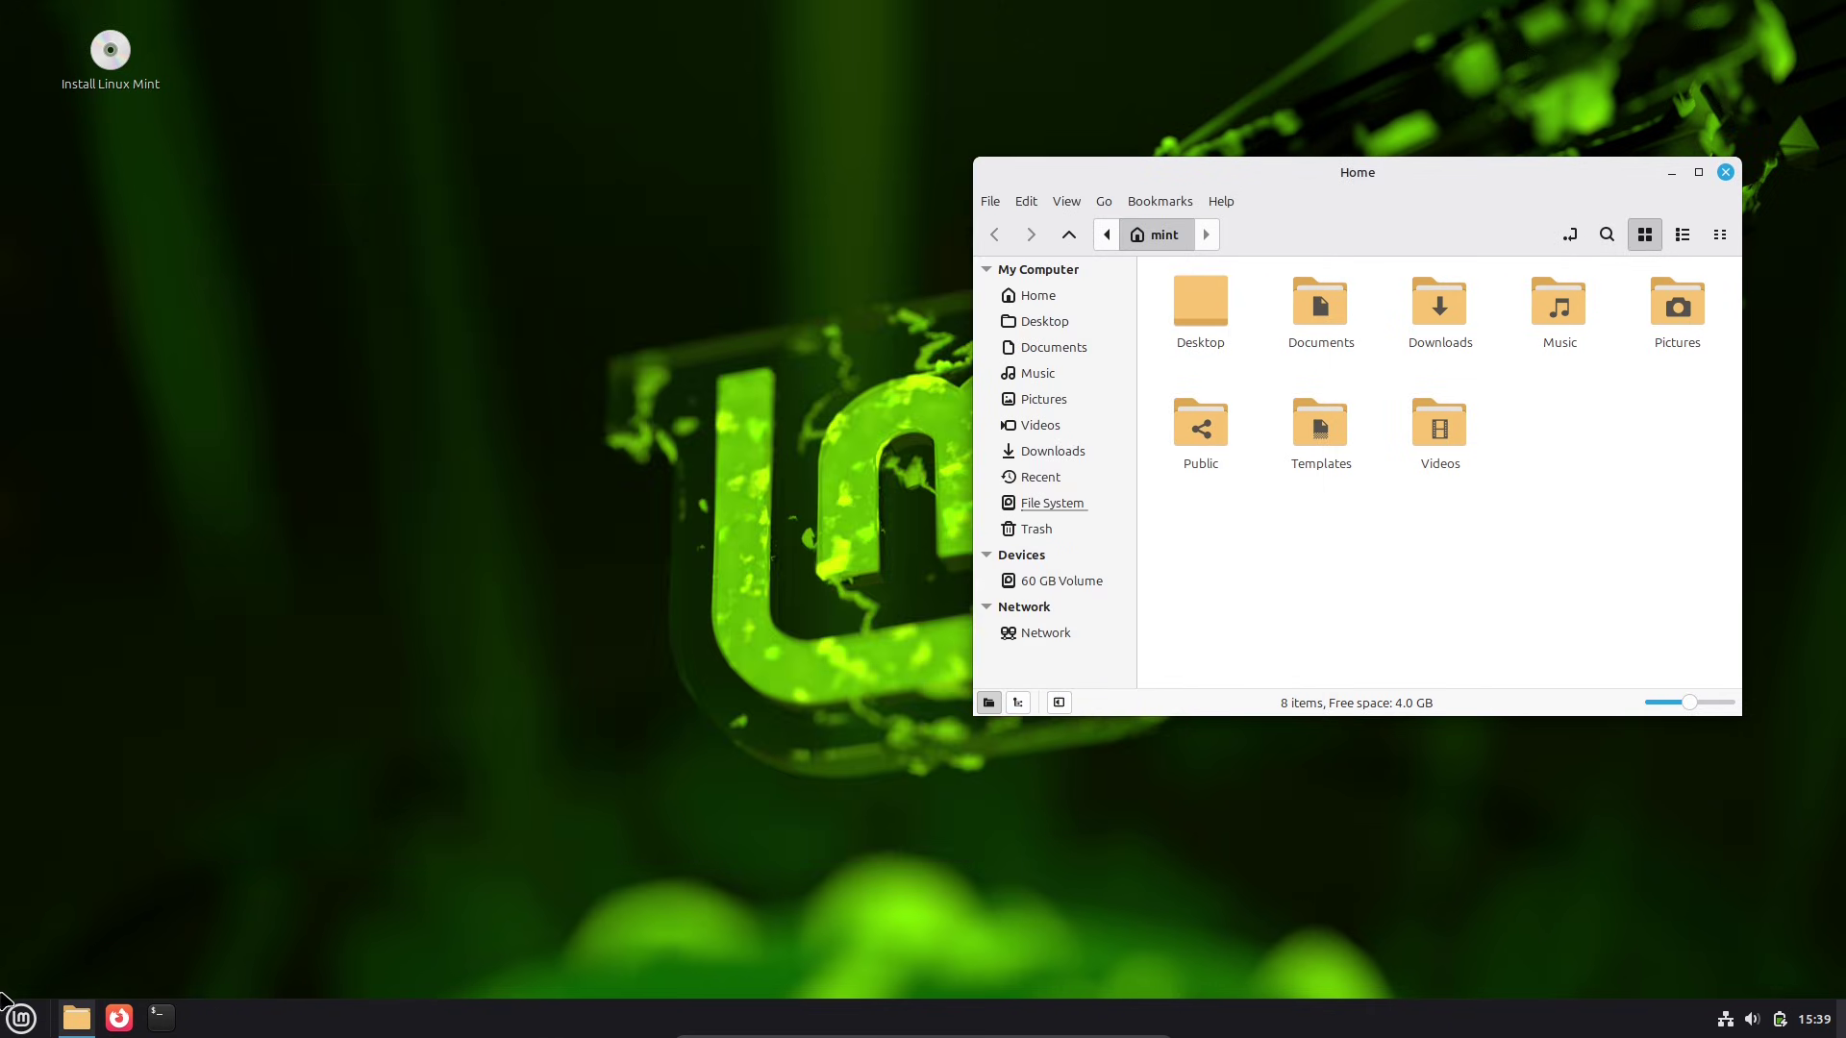
# Step: Open System Settings and launch the Driver Manager from its Administration section
pyautogui.click(21, 1017)
pyautogui.click(75, 911)
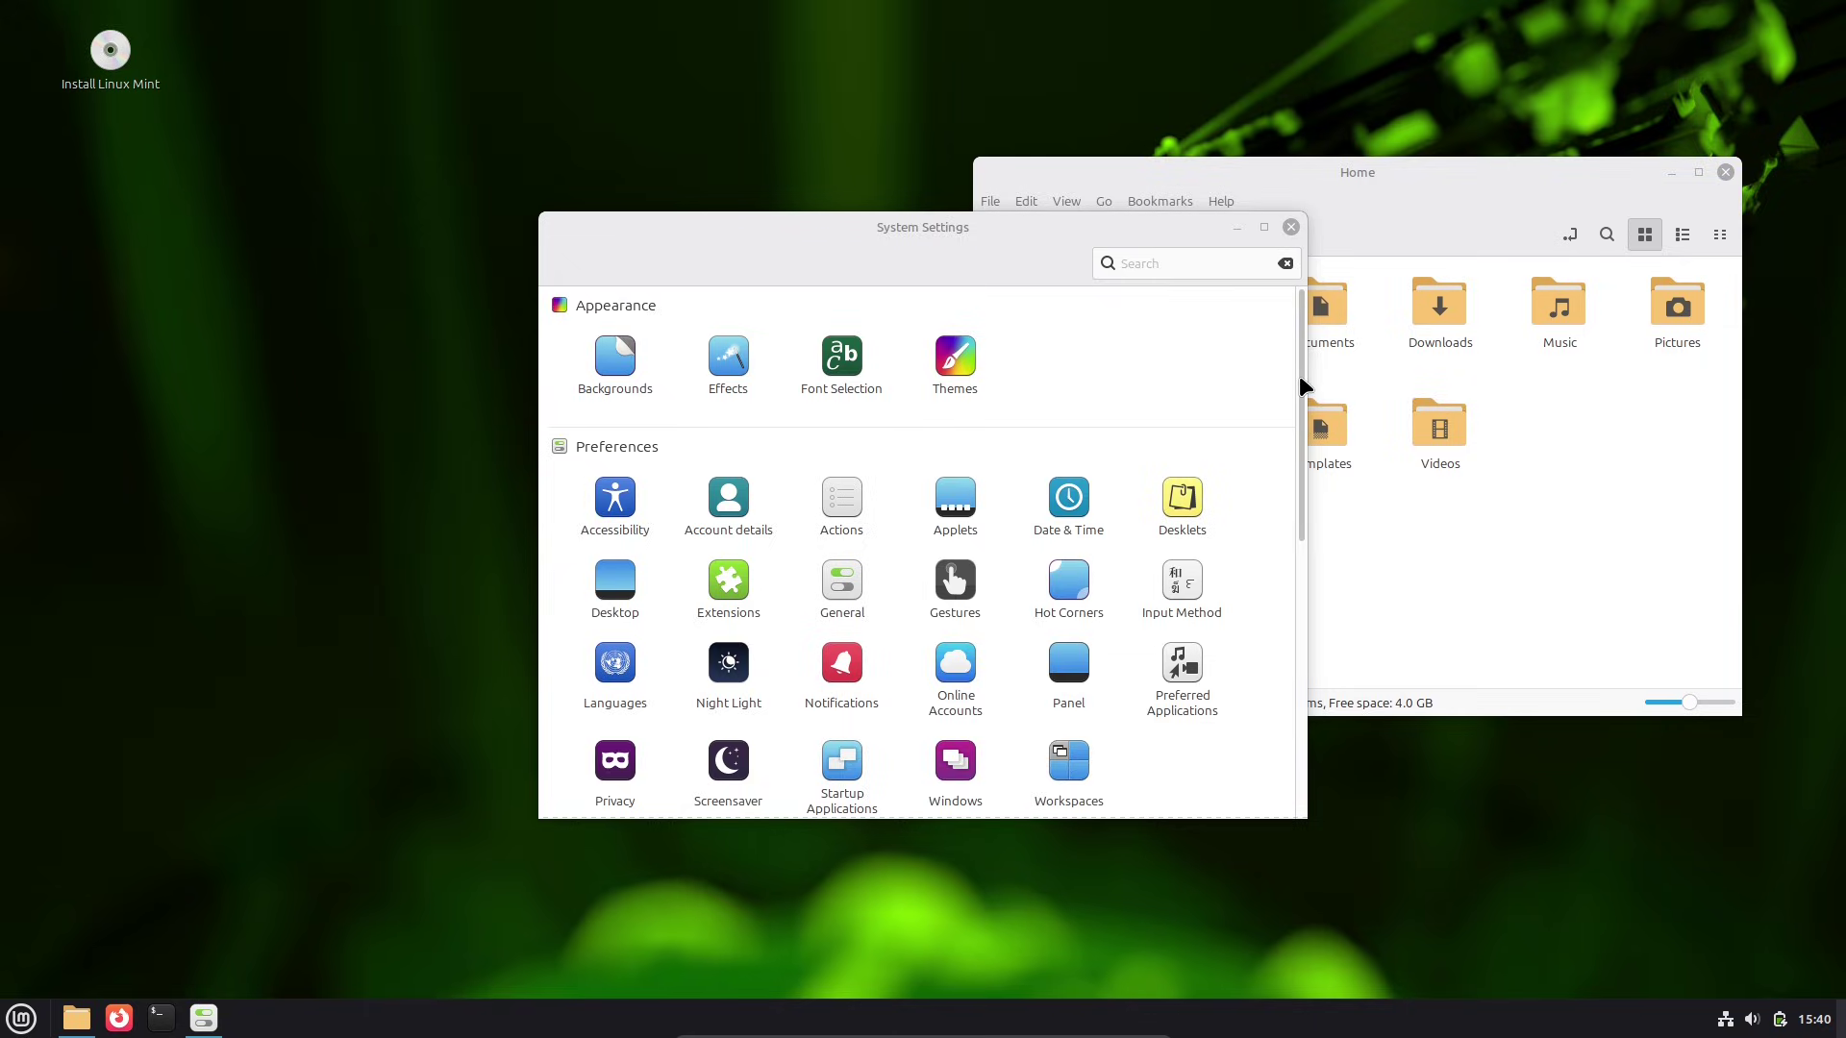
pyautogui.scroll(-5, 1298, 480)
pyautogui.moveTo(865, 230); pyautogui.dragTo(606, 203)
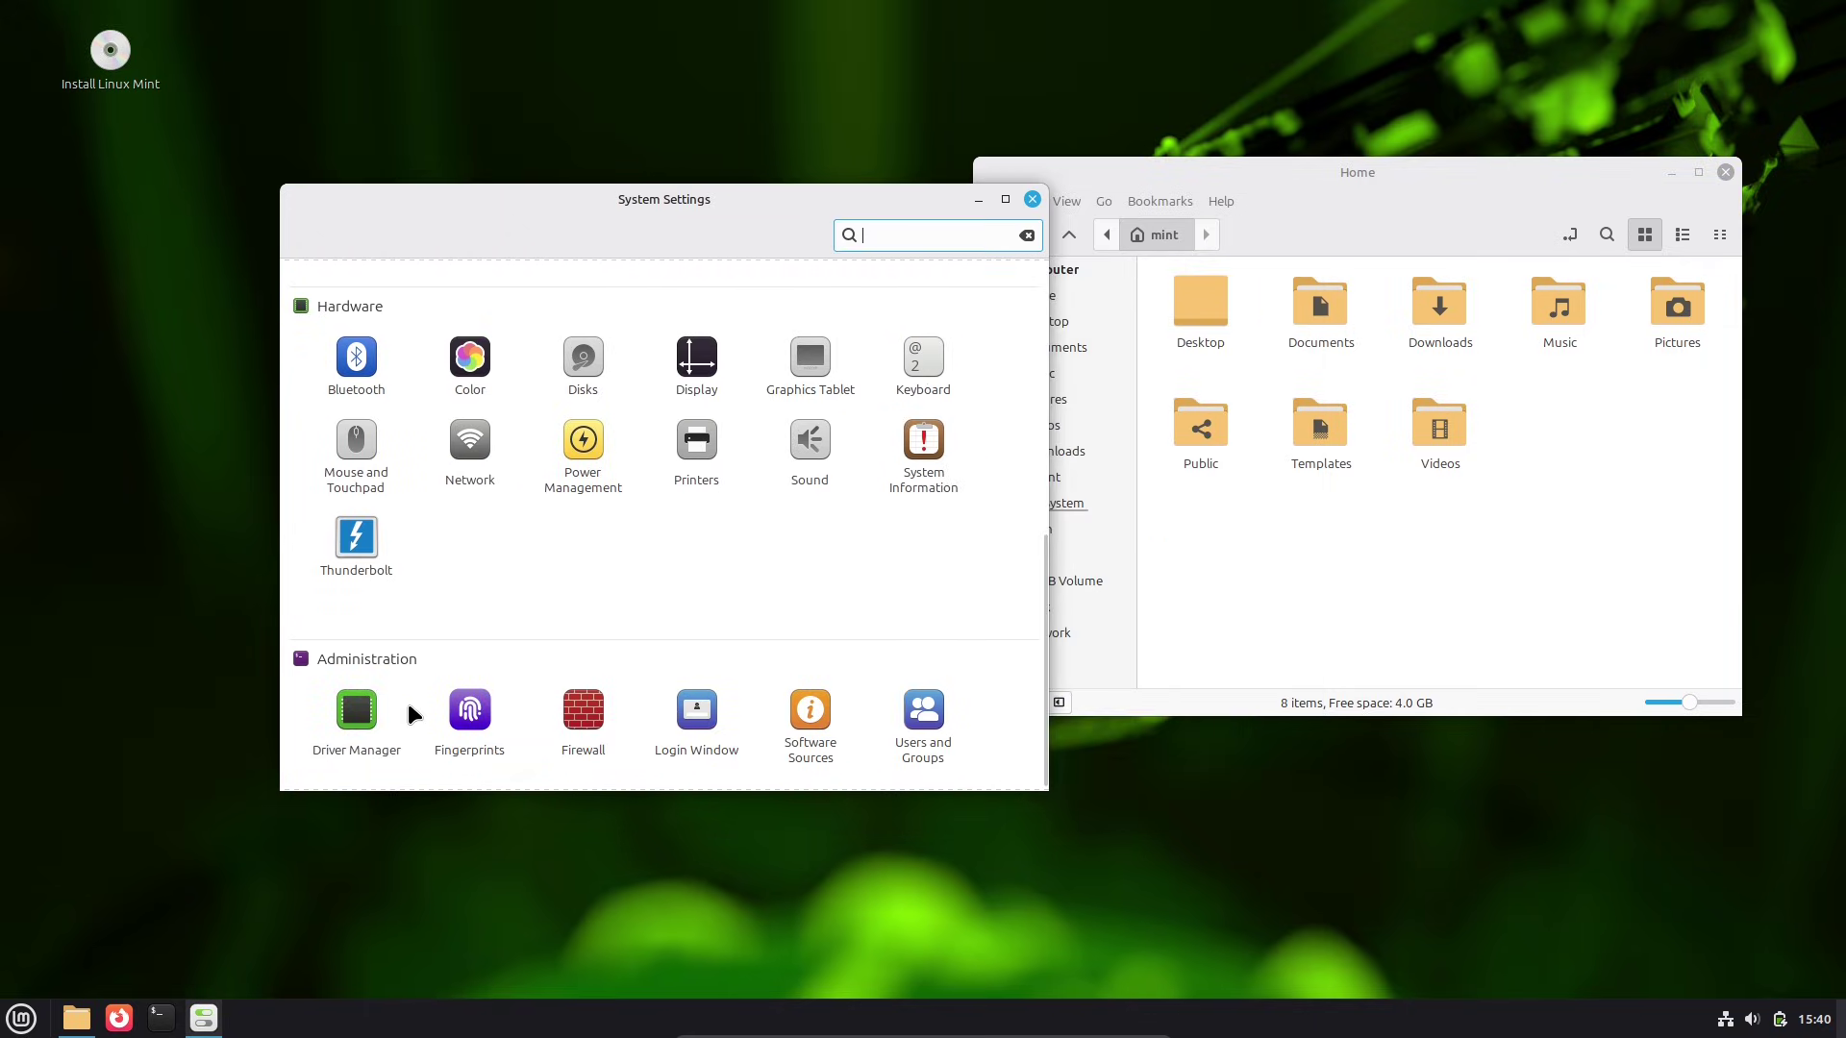
pyautogui.click(370, 716)
pyautogui.click(474, 247)
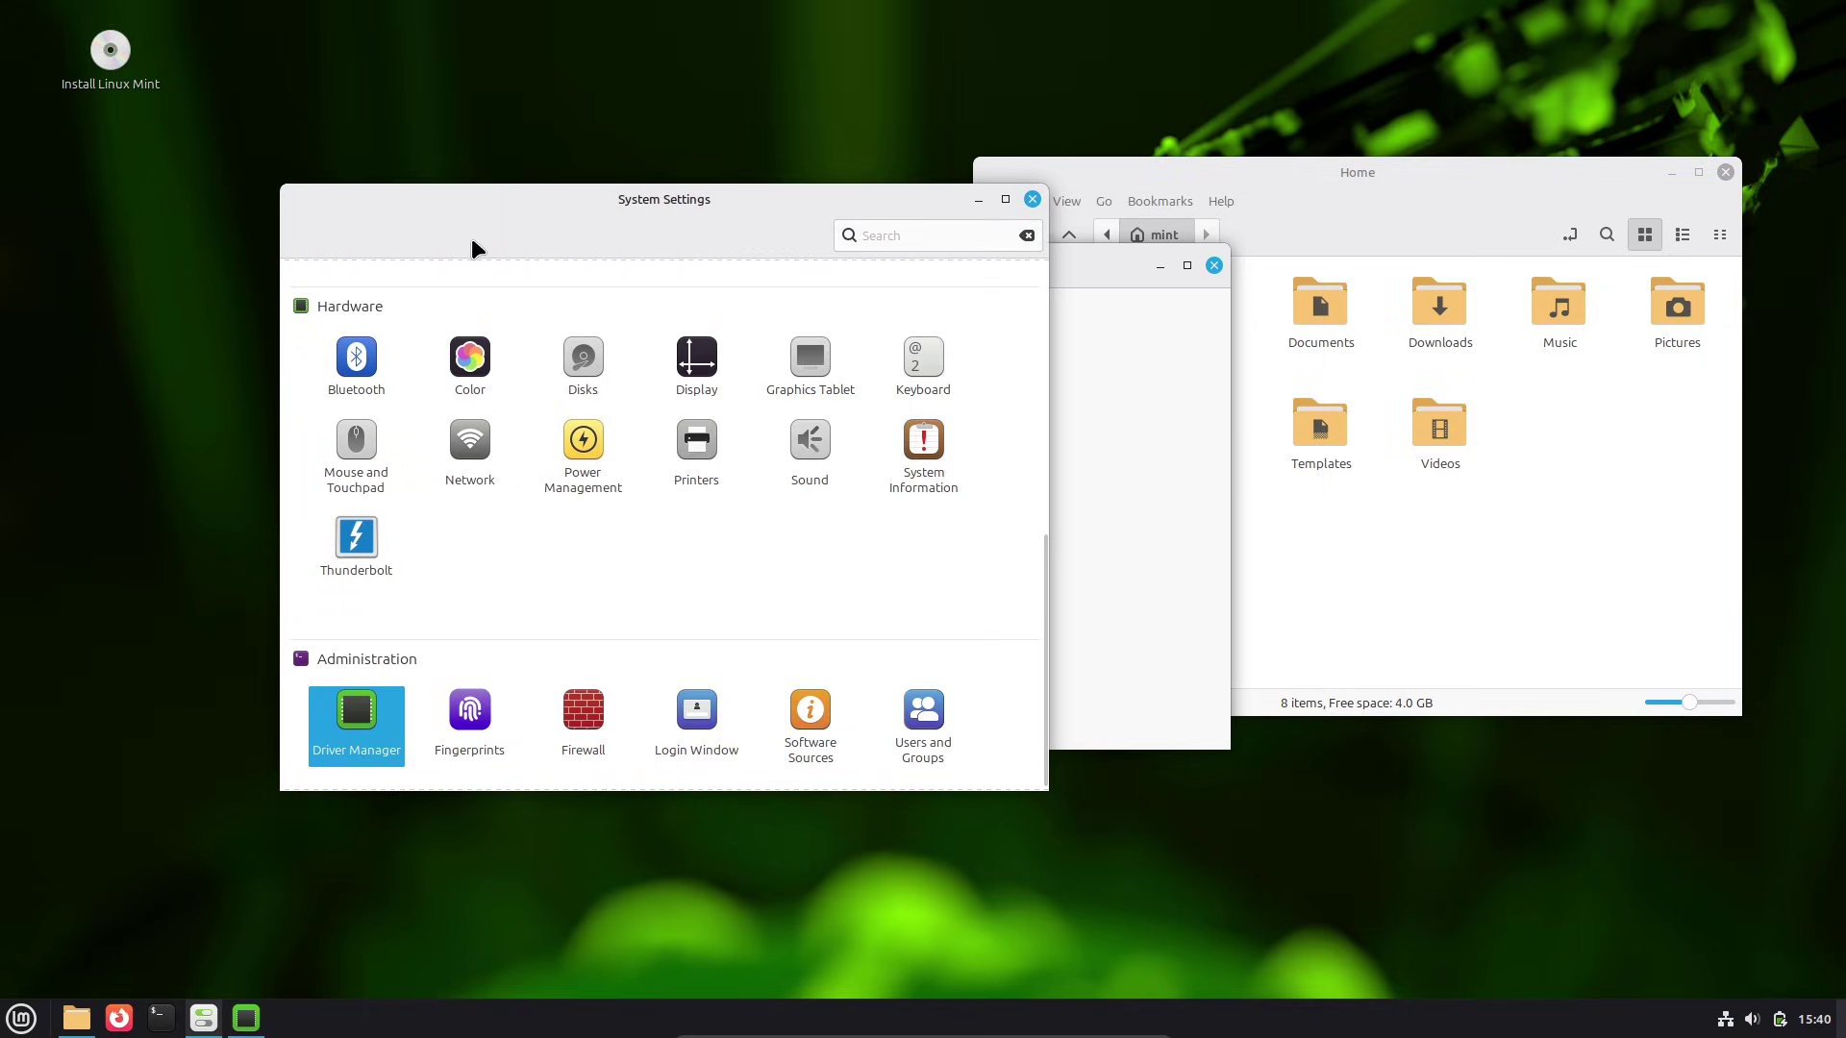
# Step: Open the list of downloadable extensions in System Settings and close the Driver Manager
pyautogui.scroll(-1, 1045, 687)
pyautogui.moveTo(1046, 688); pyautogui.dragTo(1046, 310)
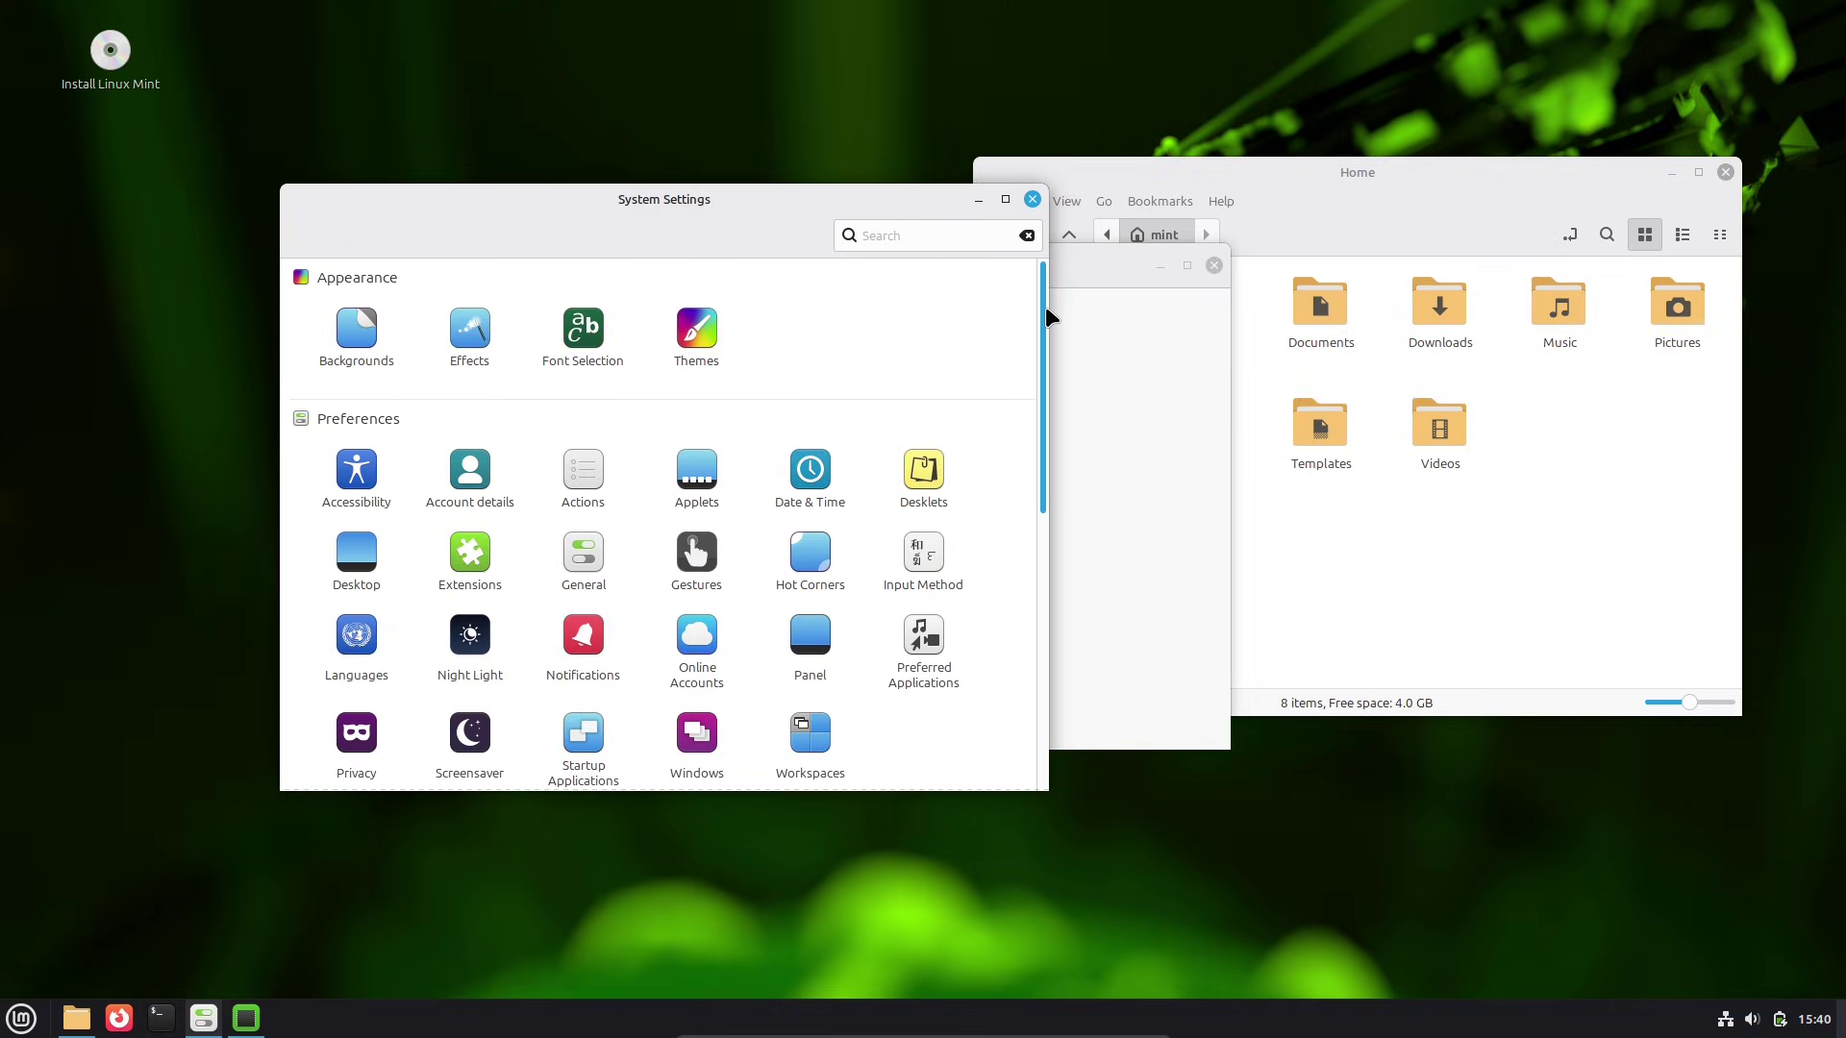
pyautogui.click(517, 569)
pyautogui.click(698, 238)
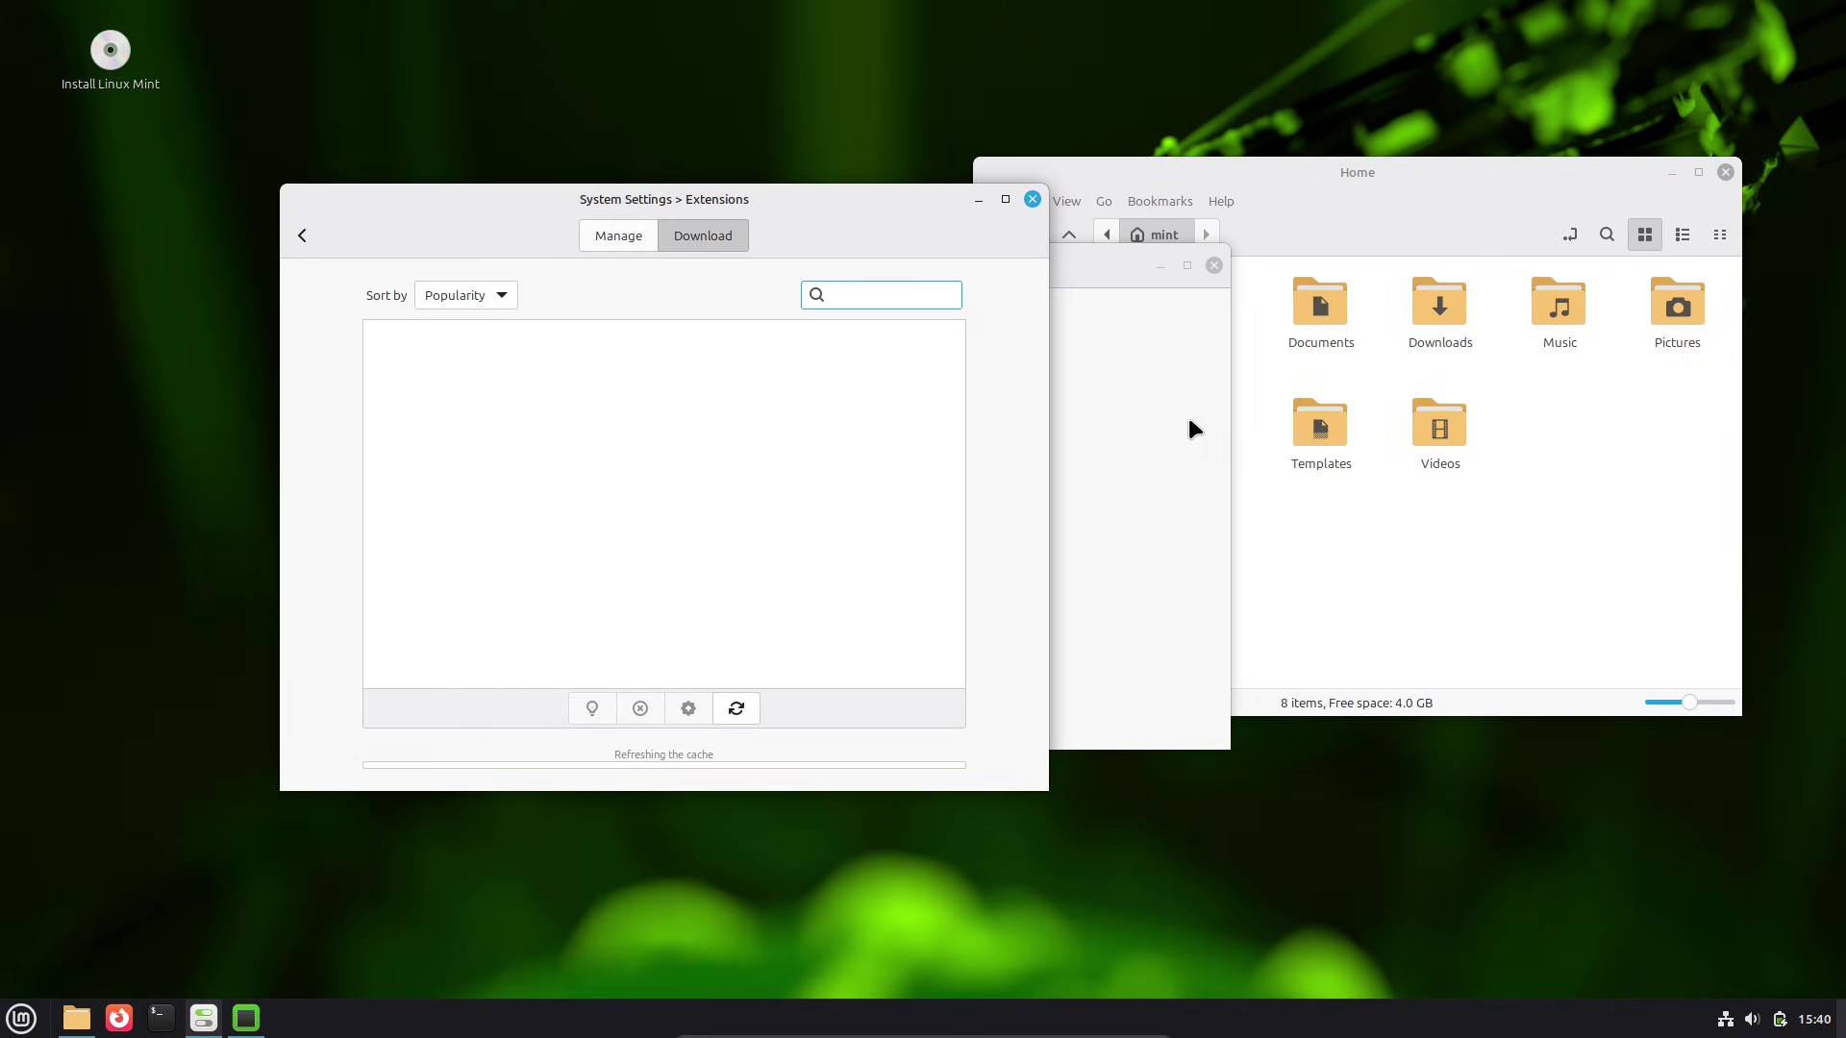
pyautogui.click(1193, 423)
pyautogui.click(1215, 265)
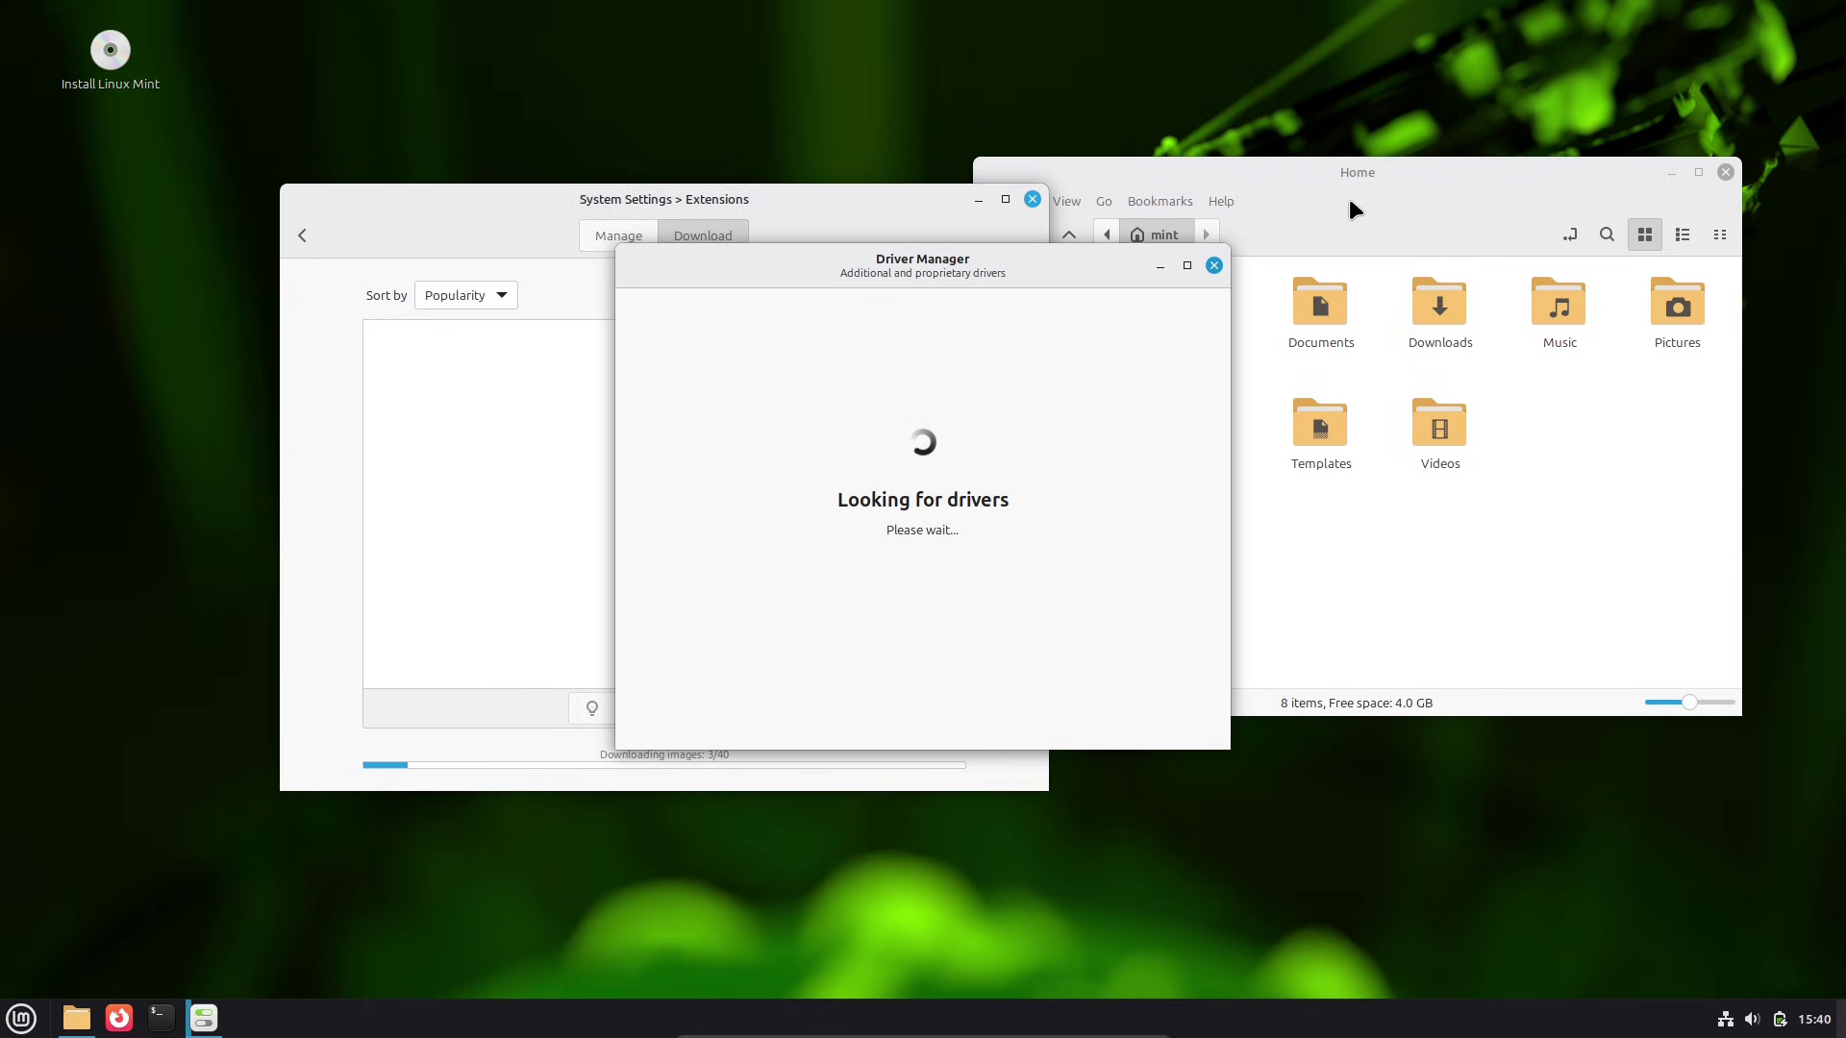
# Step: Search the application menu for "appl" and look through the matching programs
pyautogui.write('app')
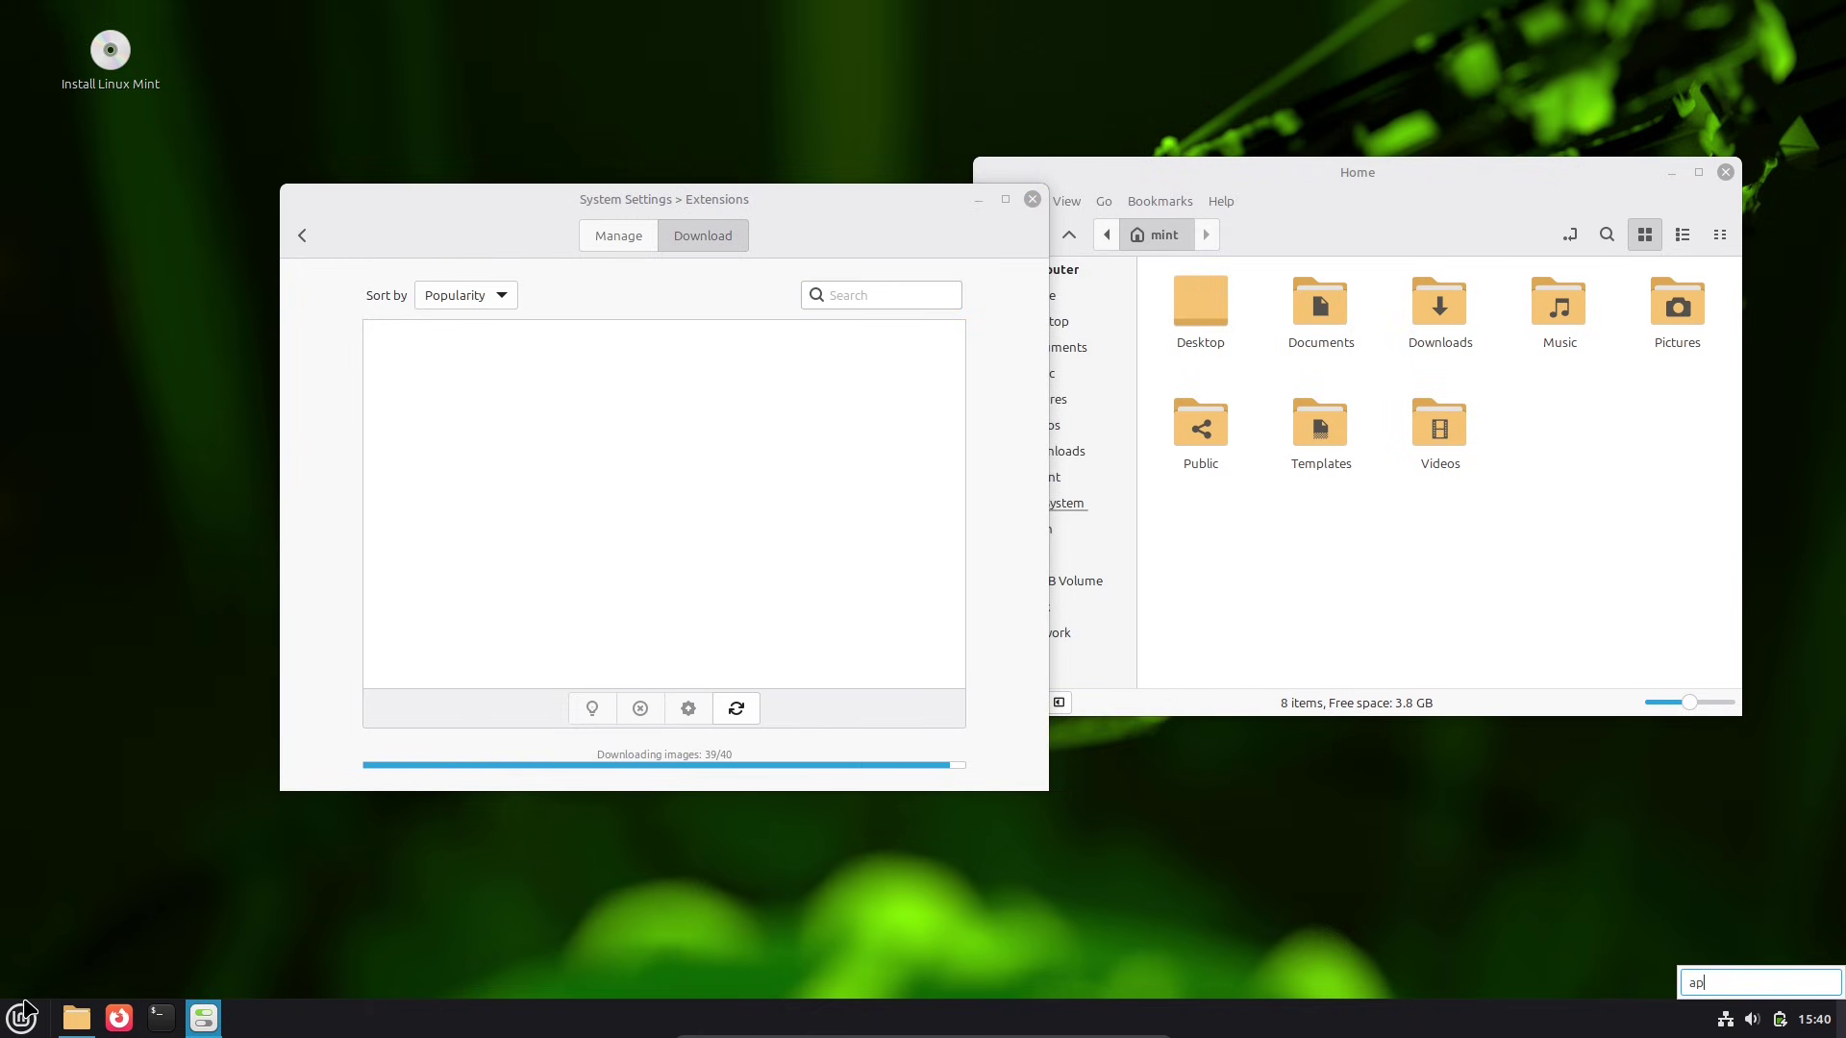
pyautogui.click(39, 1019)
pyautogui.write('appl')
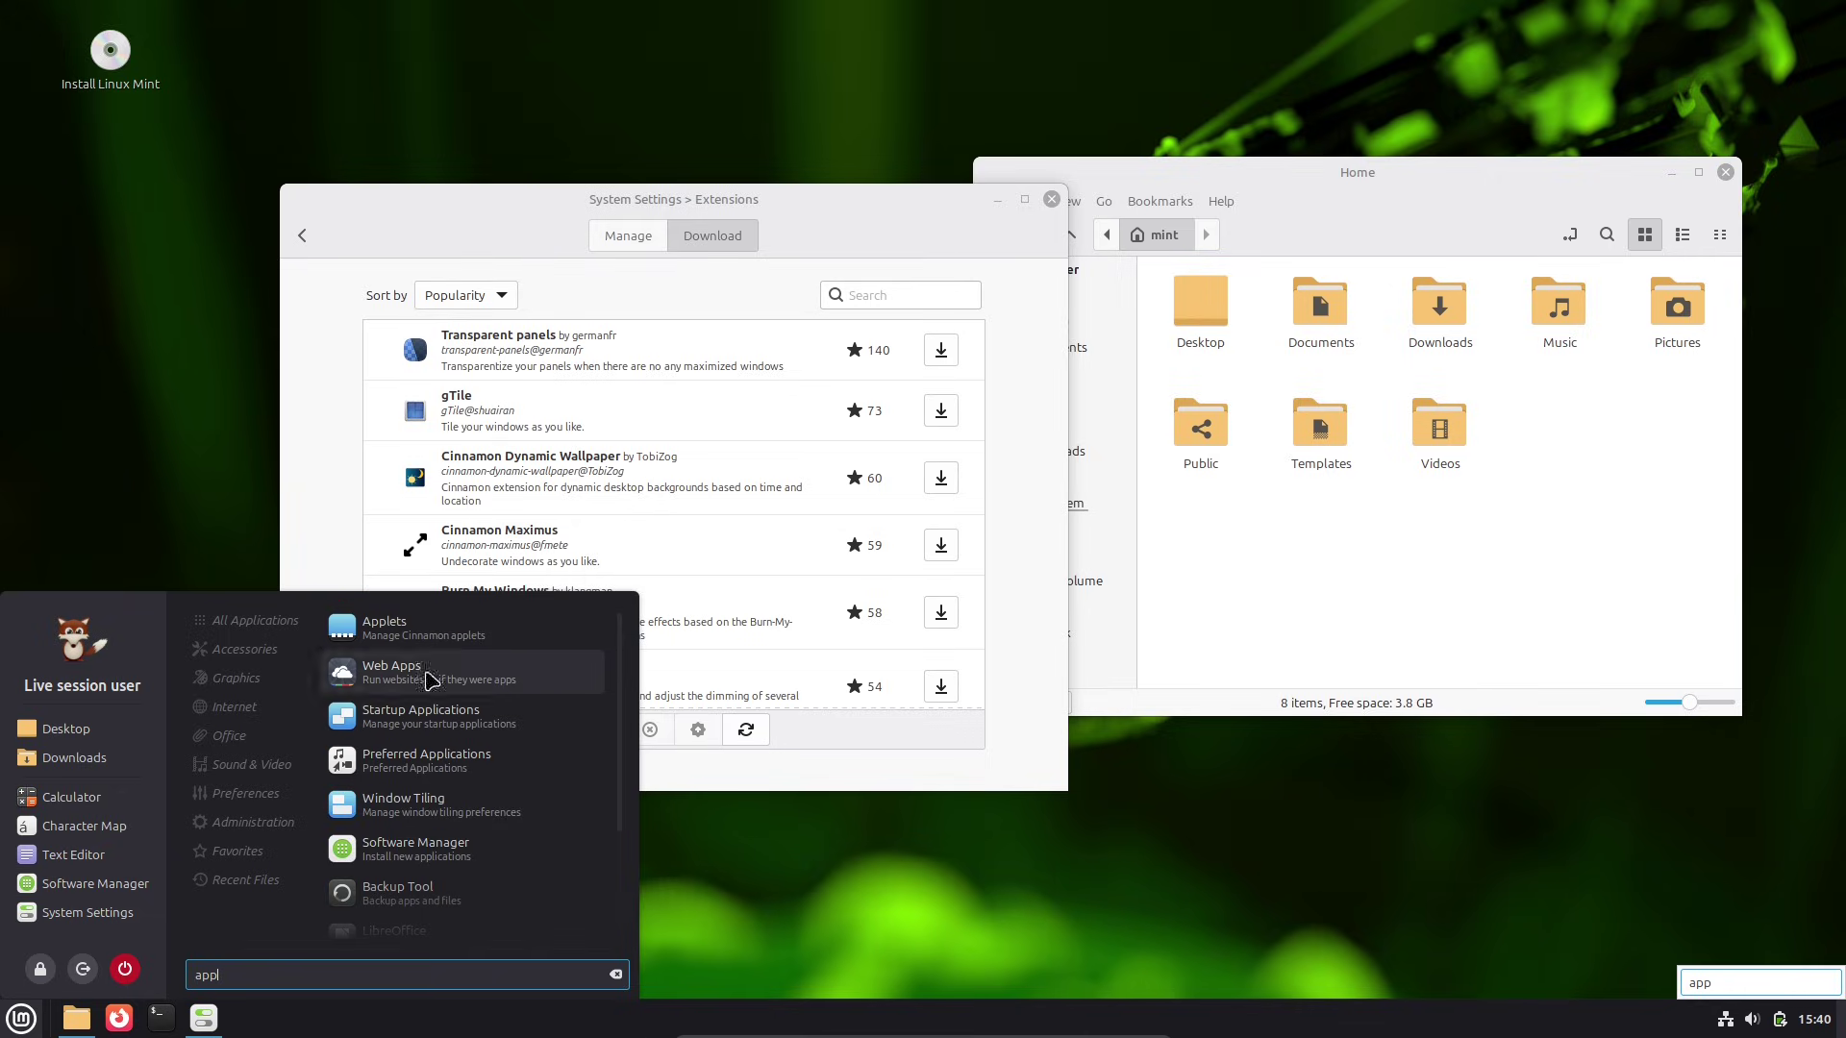
pyautogui.scroll(-2, 430, 680)
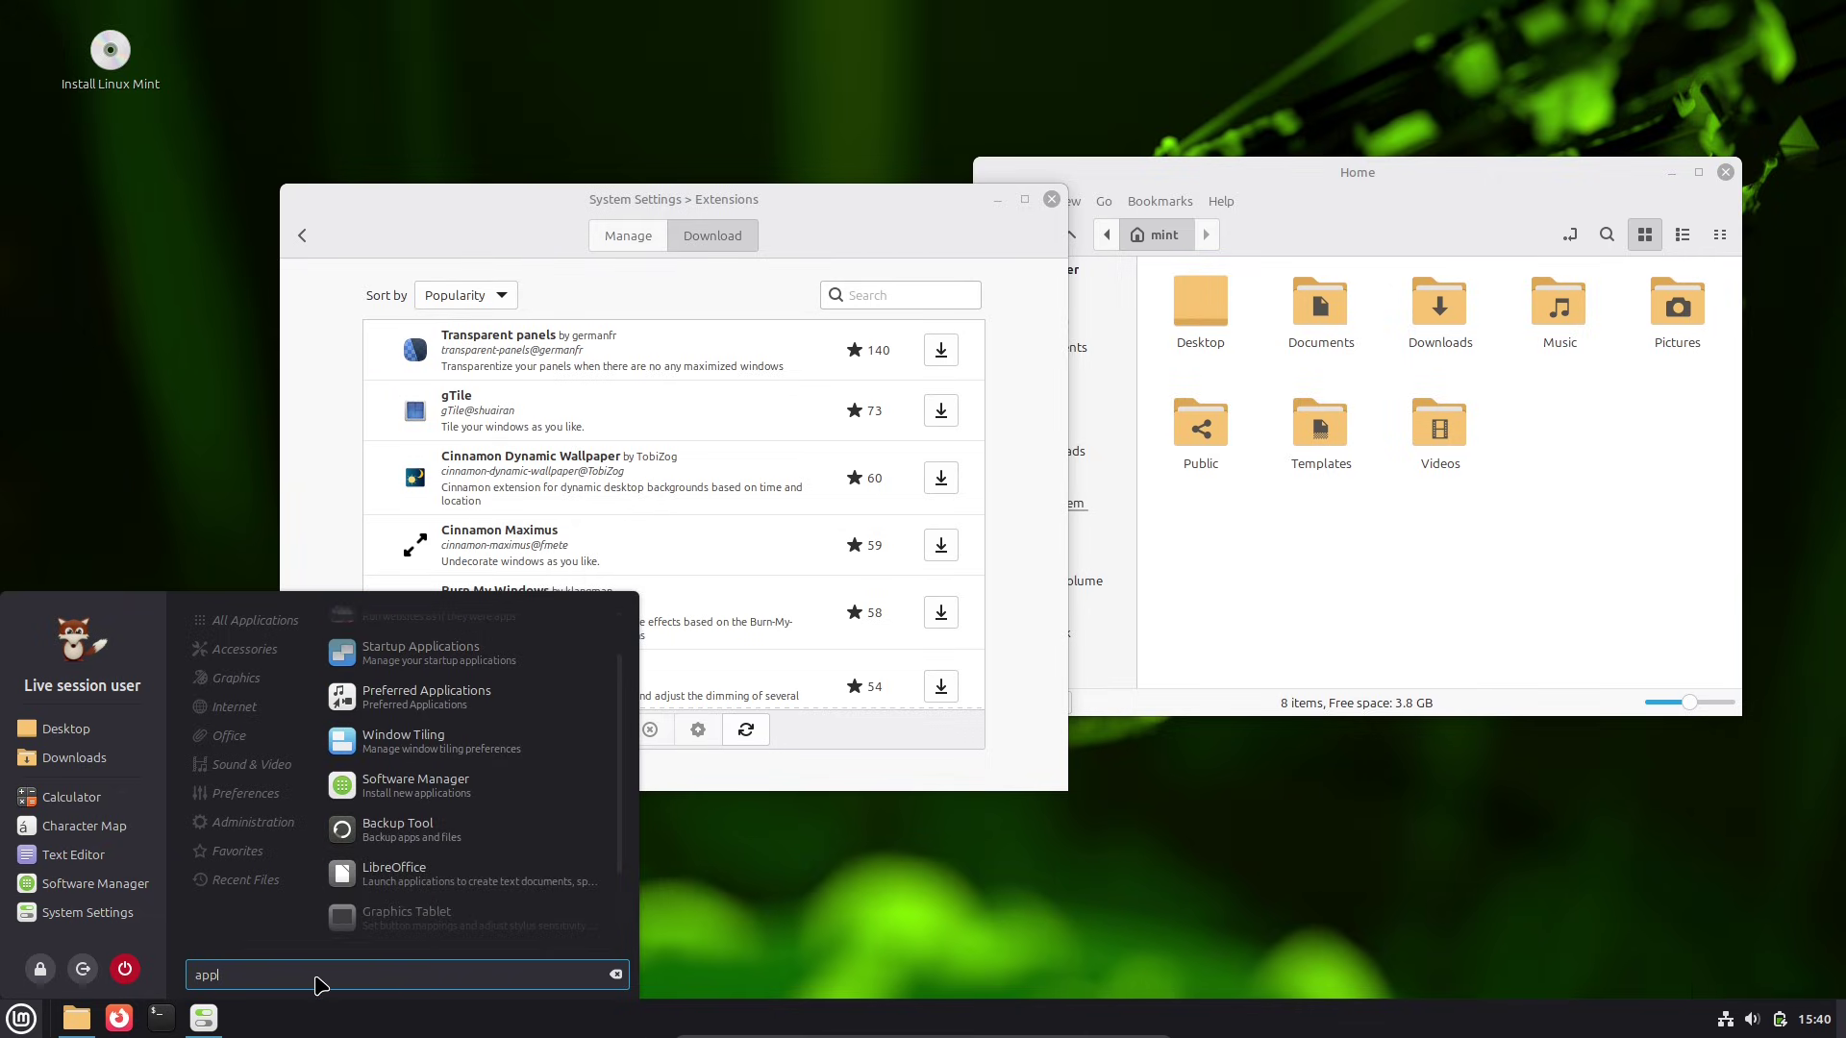
# Step: Look through the application menu's "appl" matches, change the search to "appe", and dismiss the menu
pyautogui.scroll(2, 596, 749)
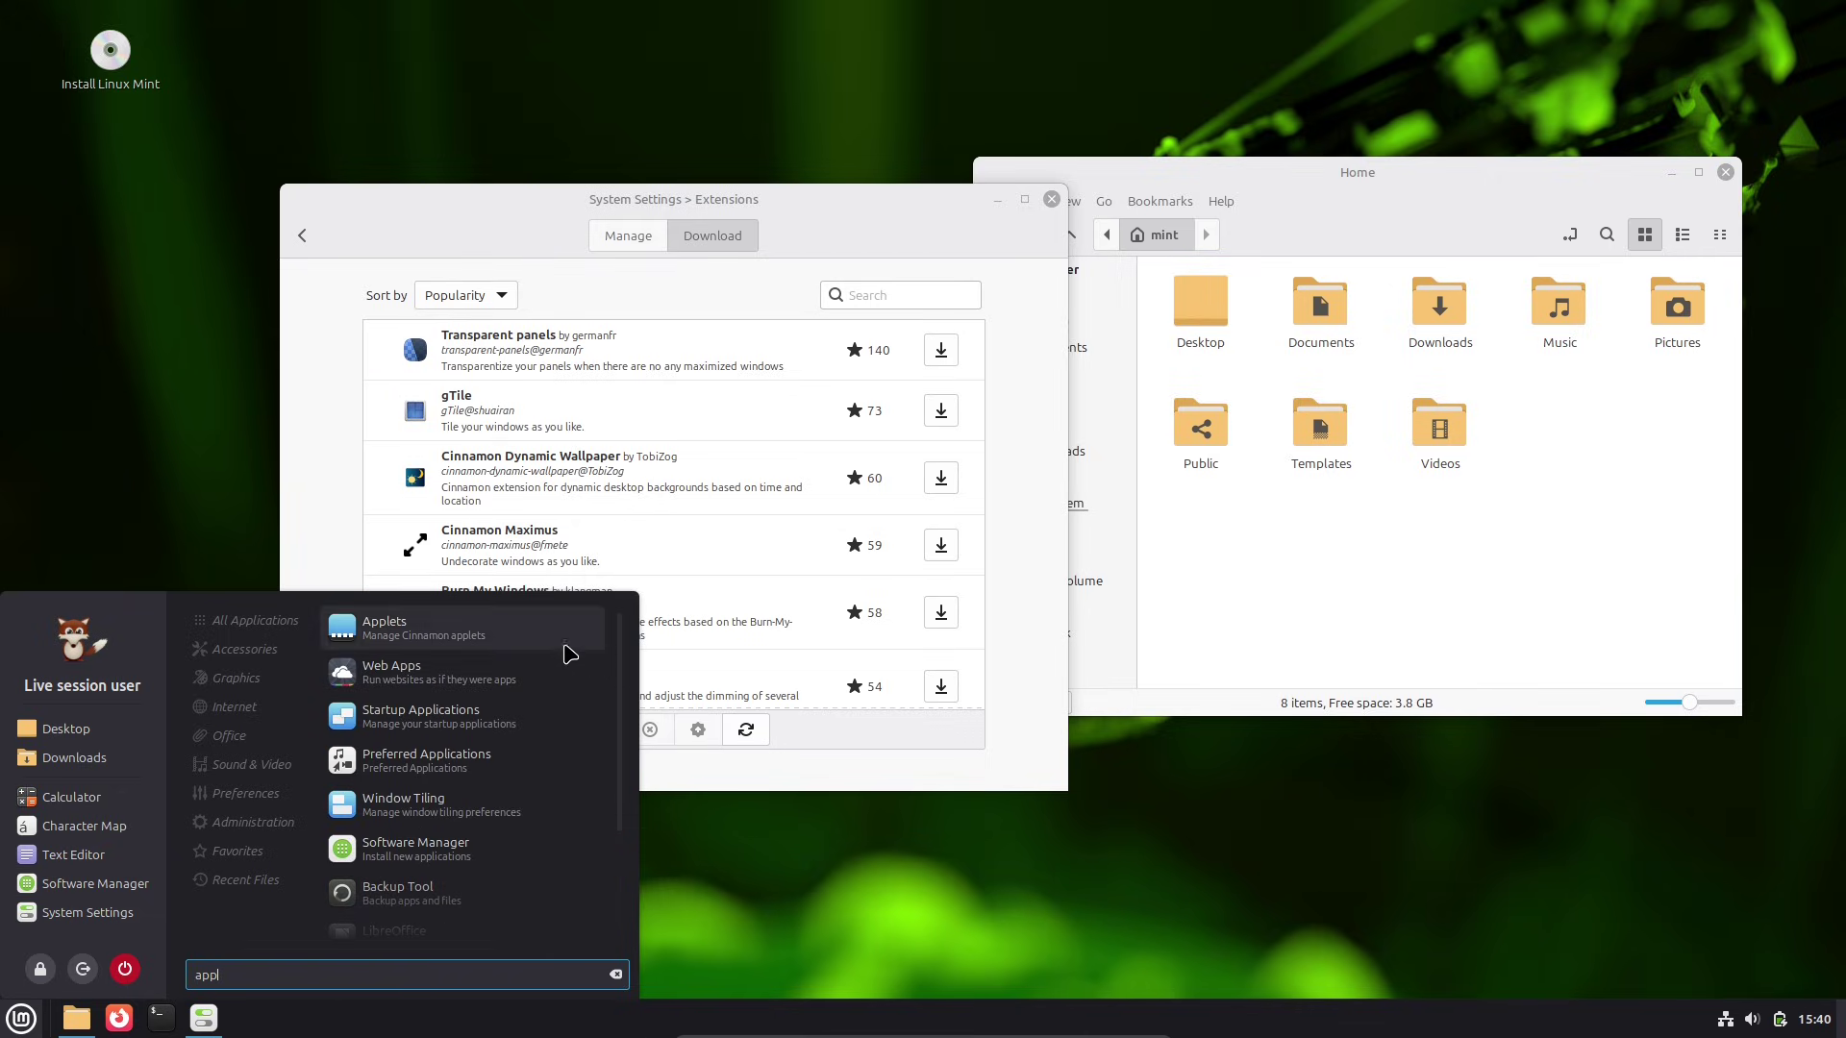
pyautogui.scroll(-3, 365, 969)
pyautogui.press('BackSpace')
pyautogui.write('e')
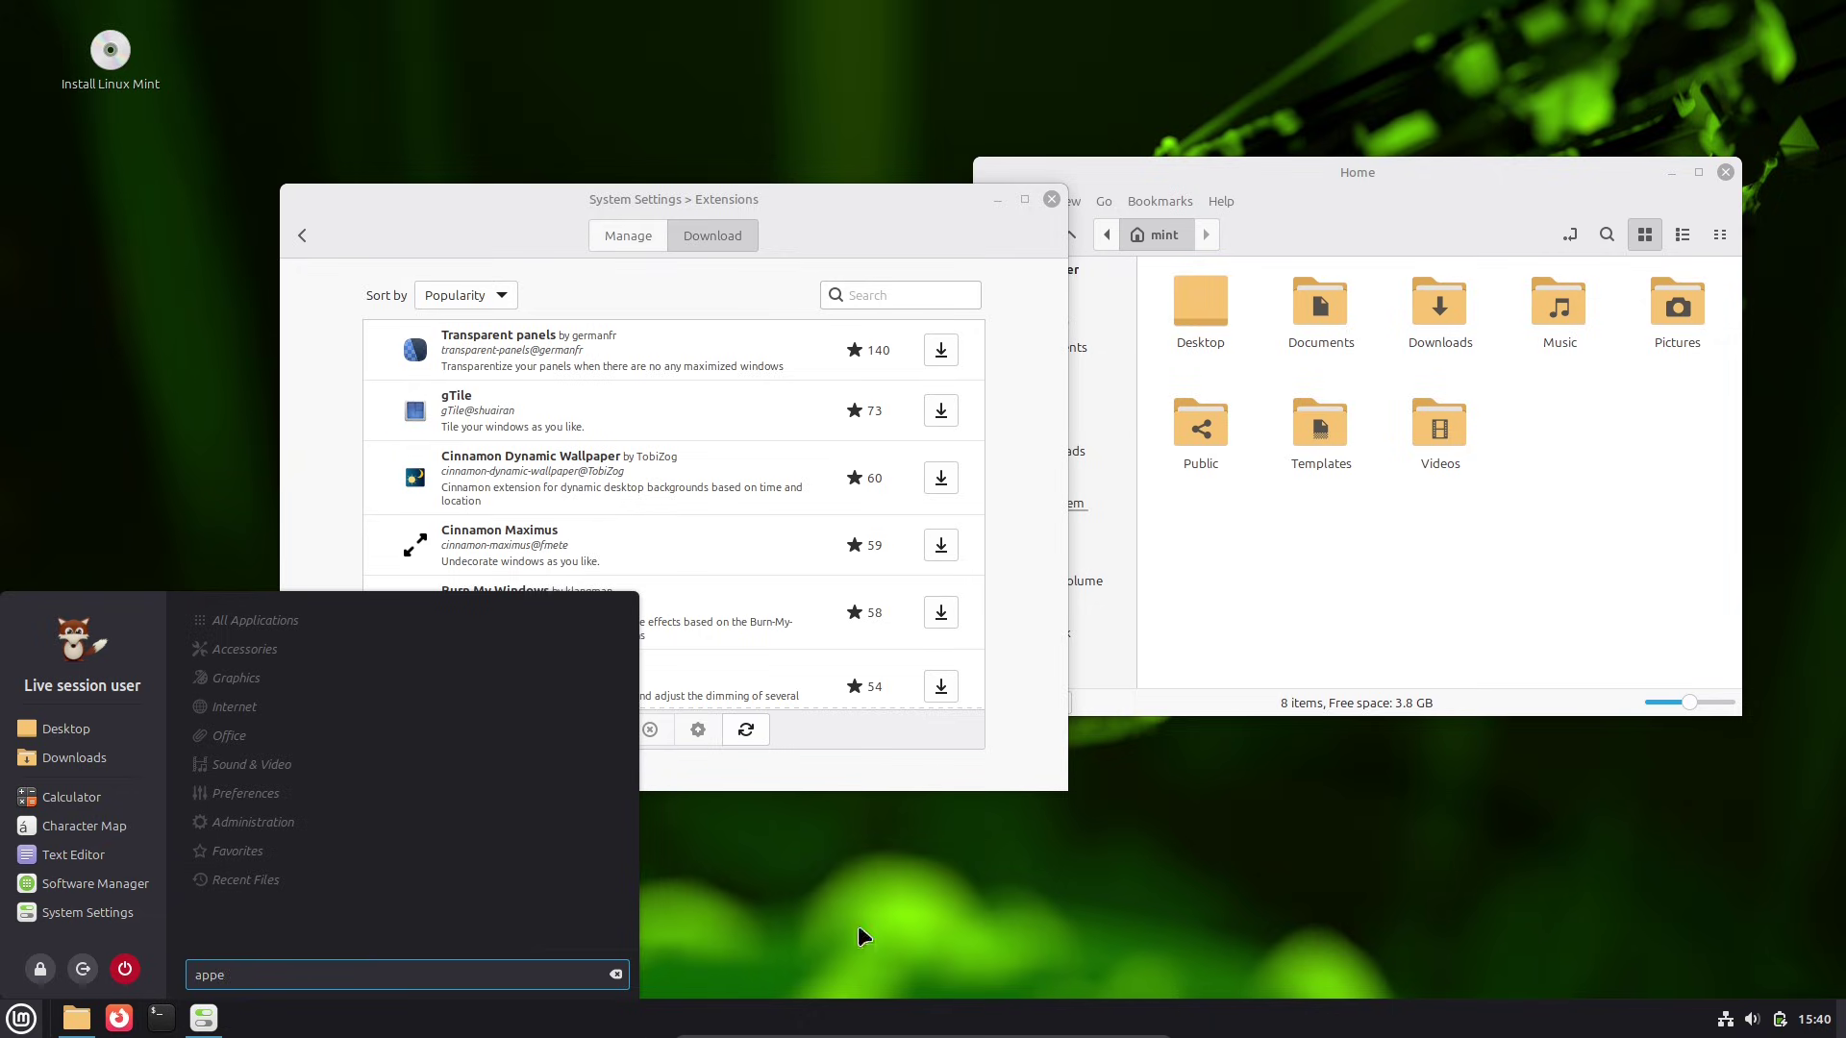
pyautogui.click(959, 918)
# Step: Close the Home and System Settings windows and log out of the live session
pyautogui.click(1726, 172)
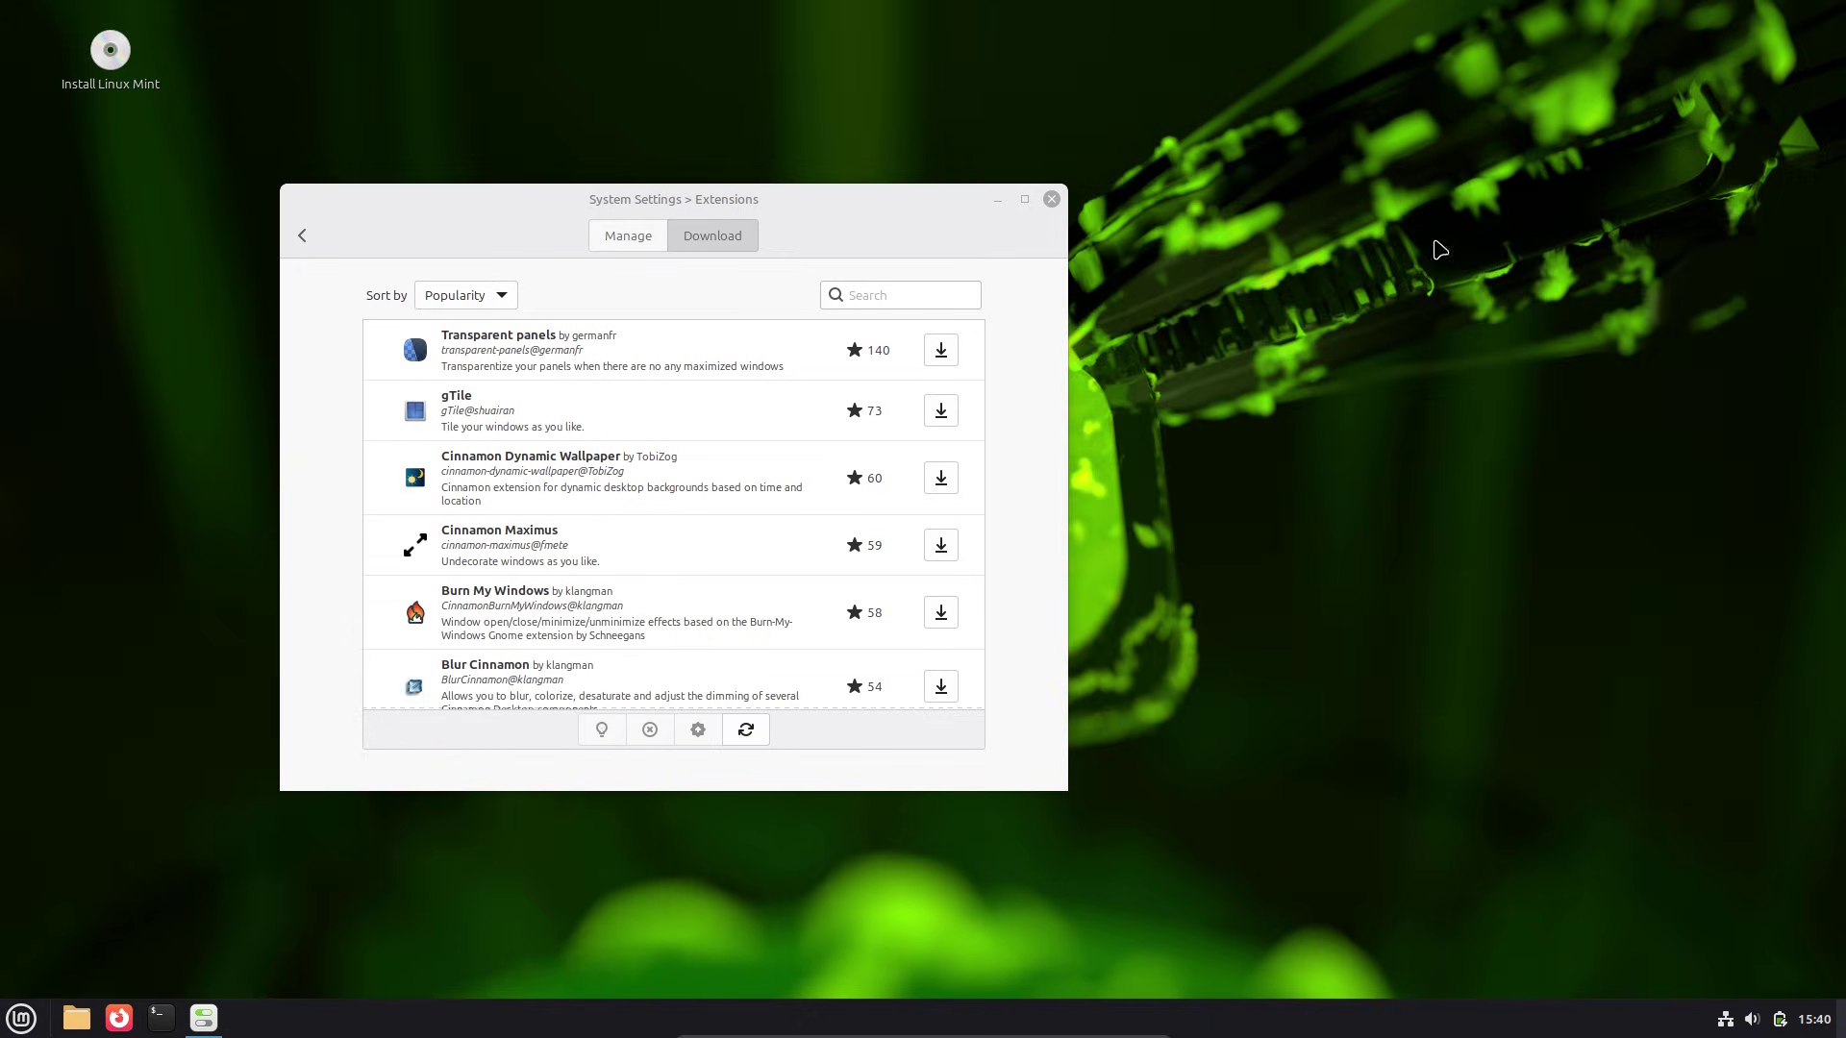
pyautogui.click(1051, 200)
pyautogui.click(22, 1018)
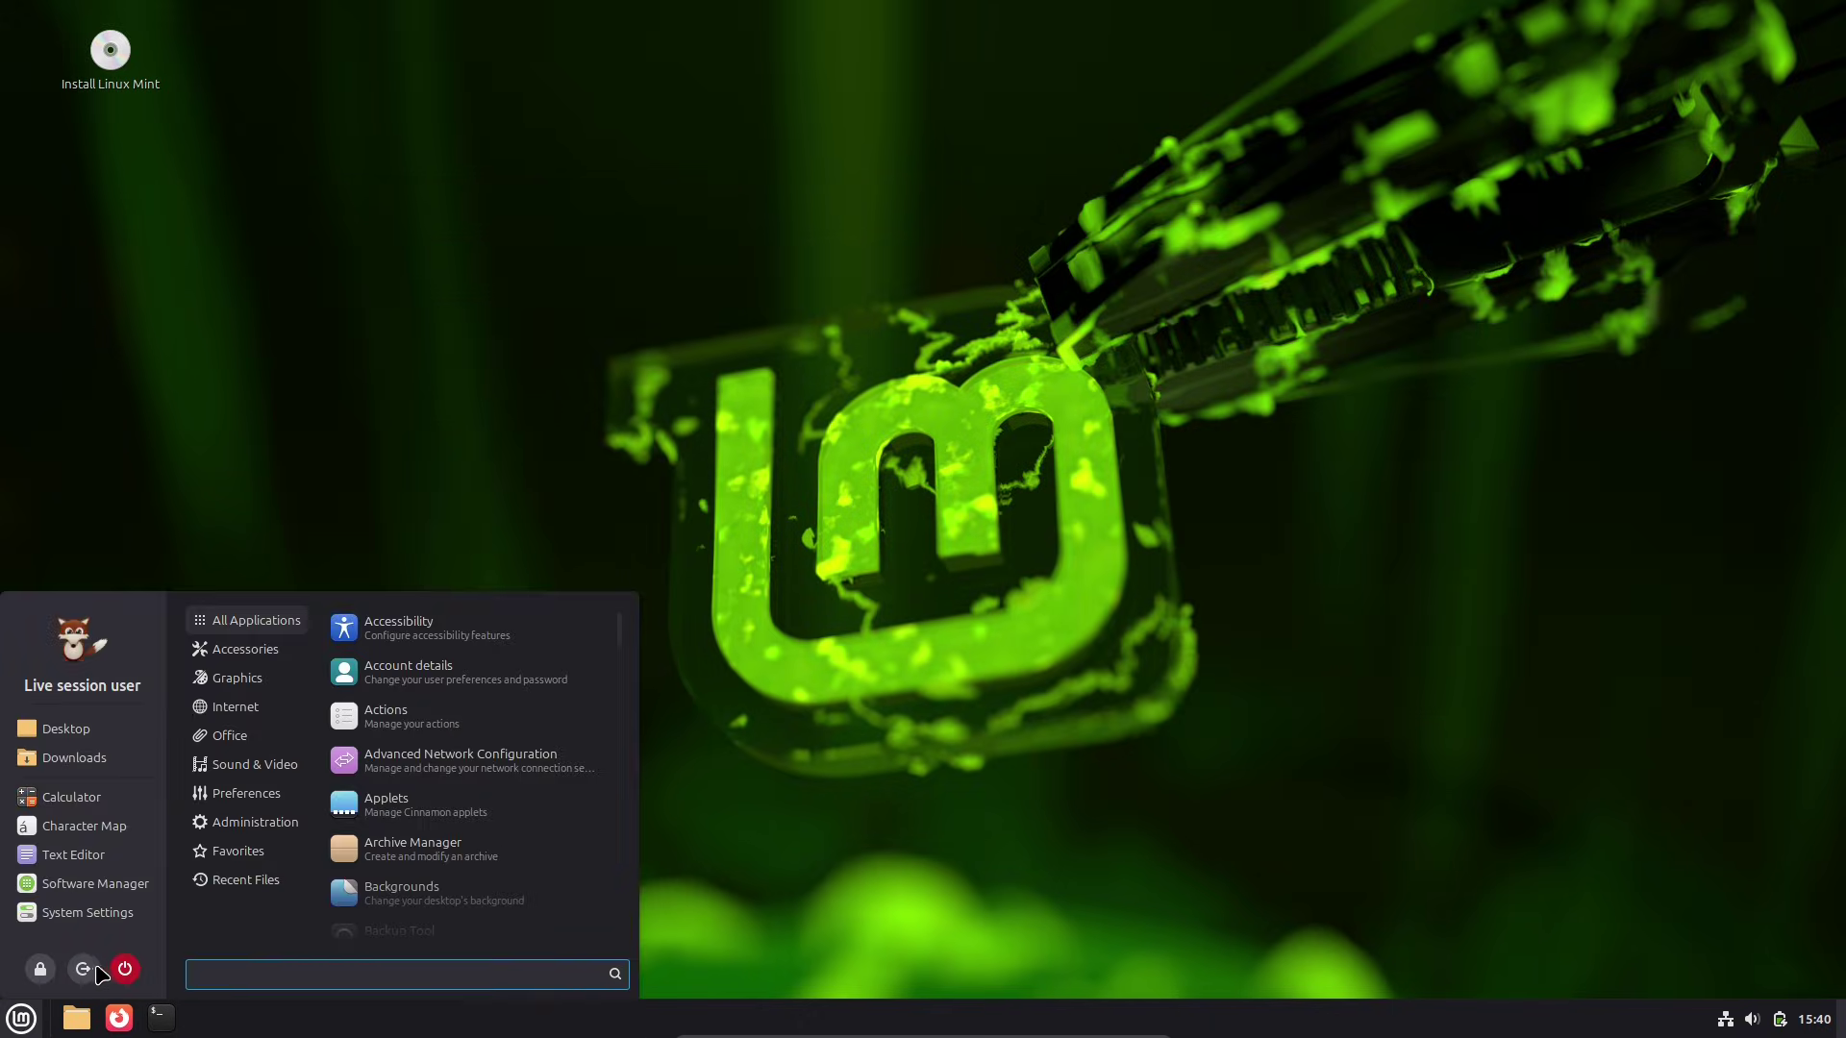
pyautogui.click(87, 970)
pyautogui.click(1105, 534)
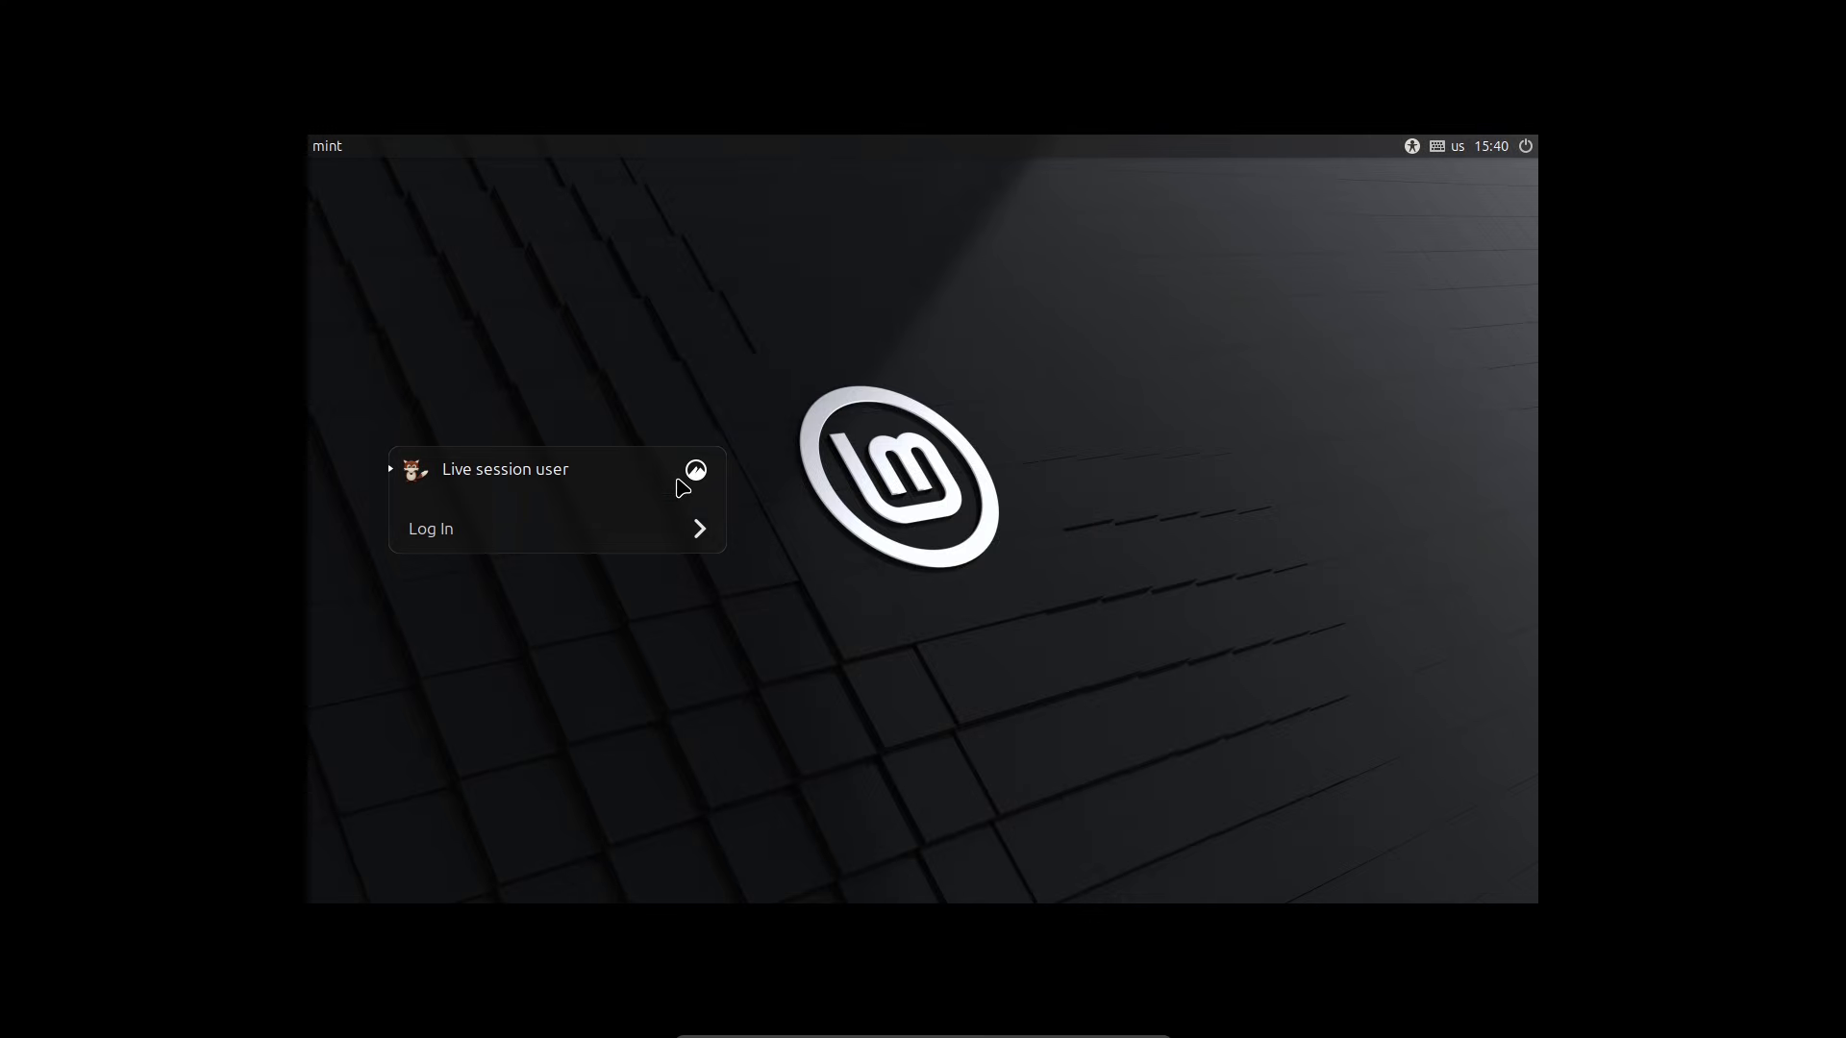
# Step: Choose the Cinnamon (Default) session on the login screen and pick an entry from its power options
pyautogui.click(694, 471)
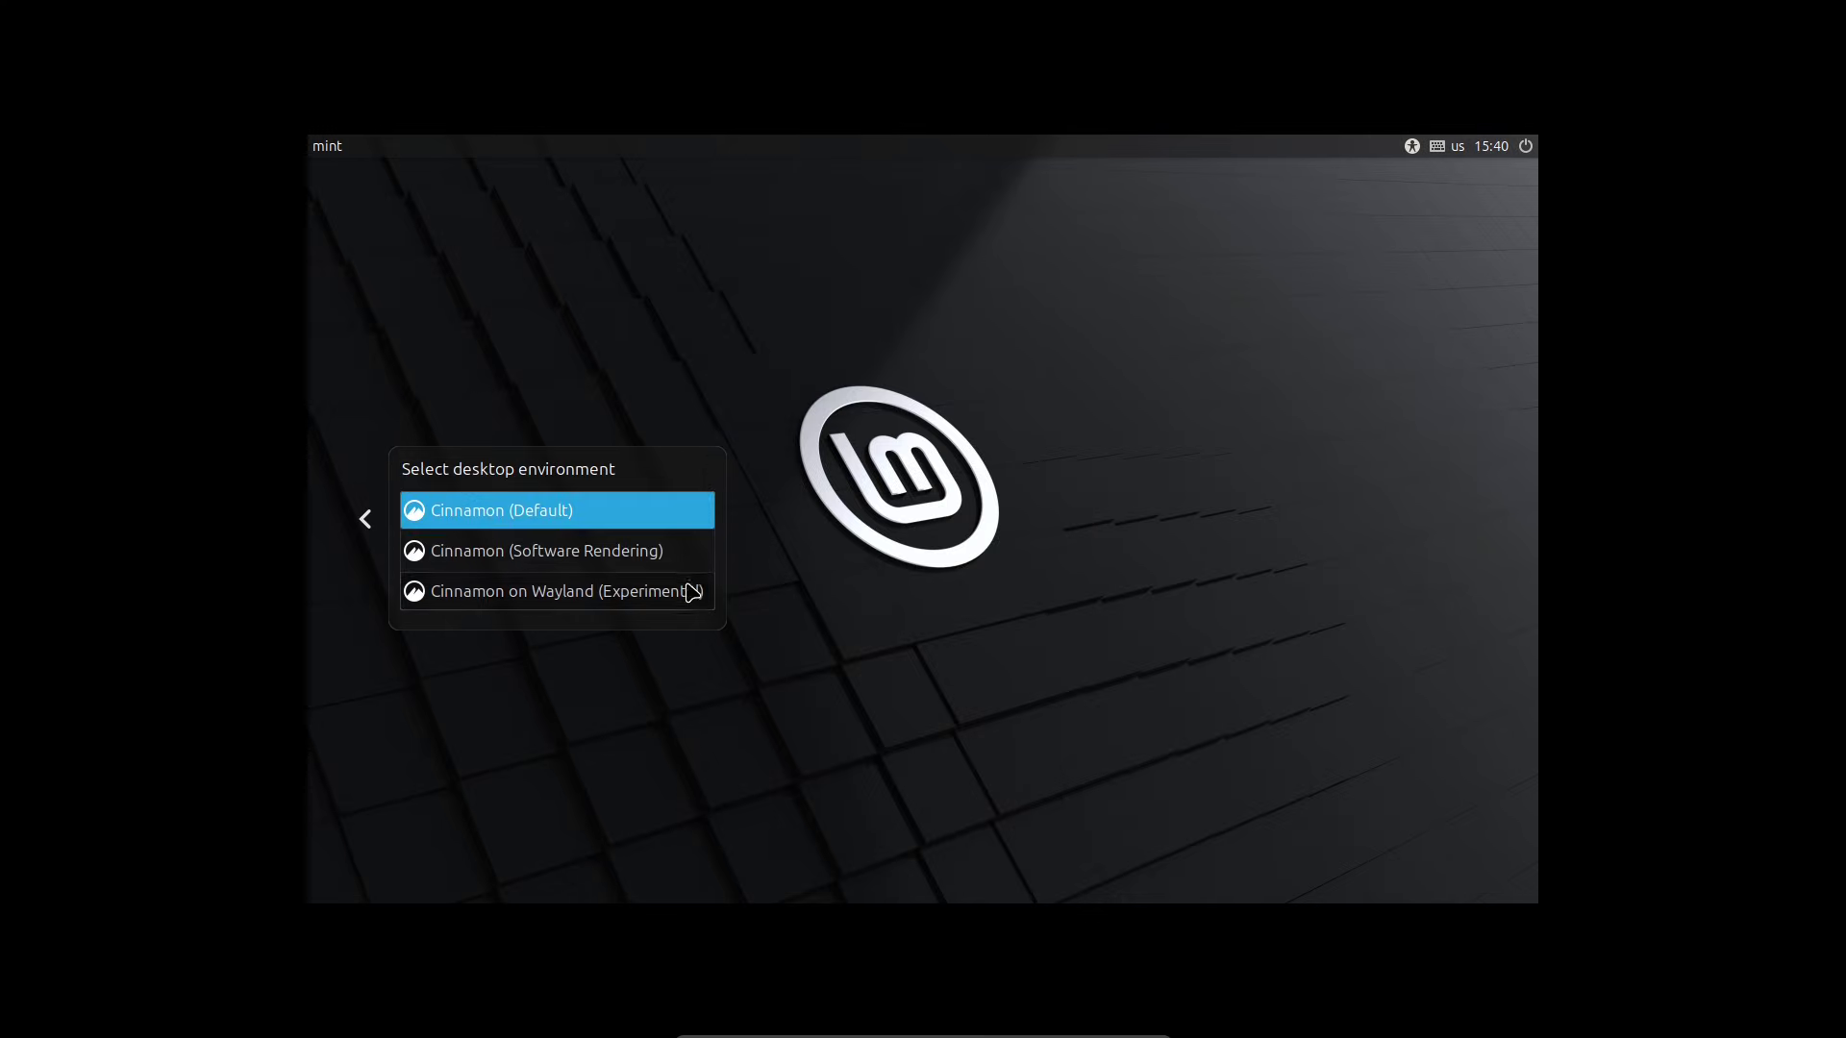
pyautogui.click(654, 510)
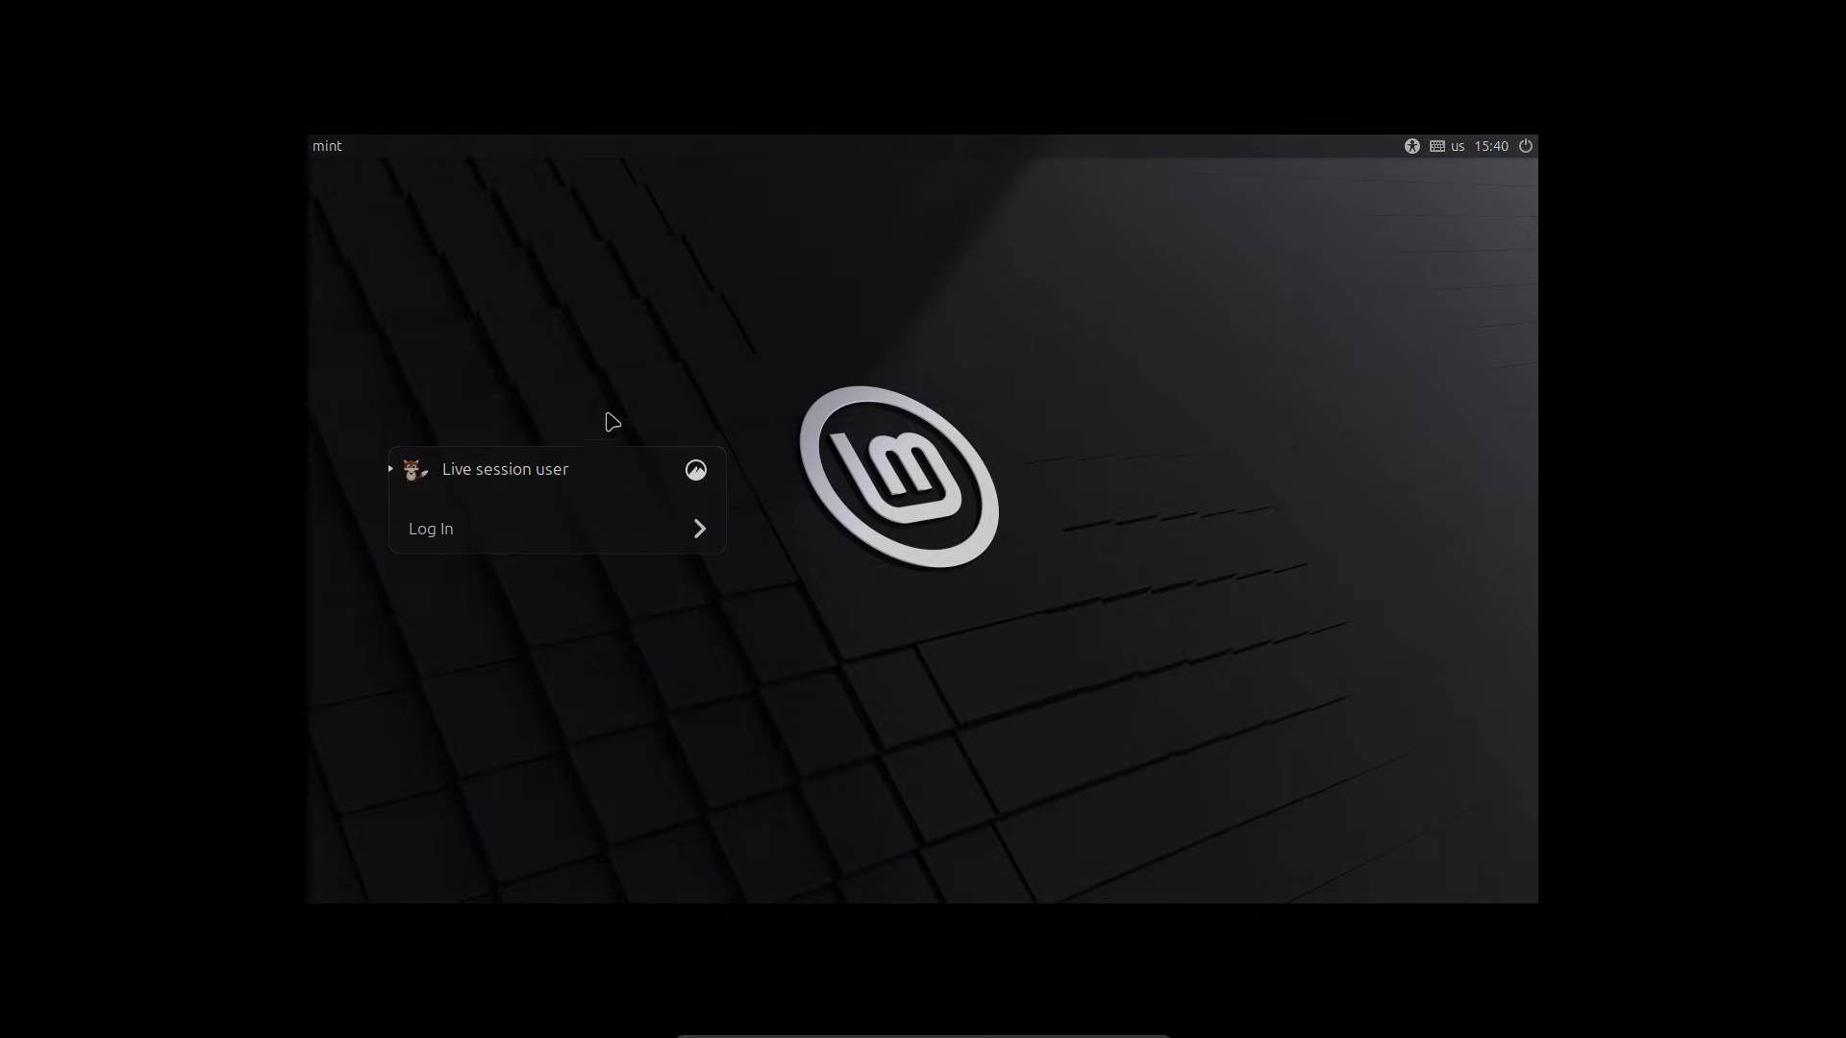
pyautogui.click(1526, 145)
pyautogui.click(1480, 204)
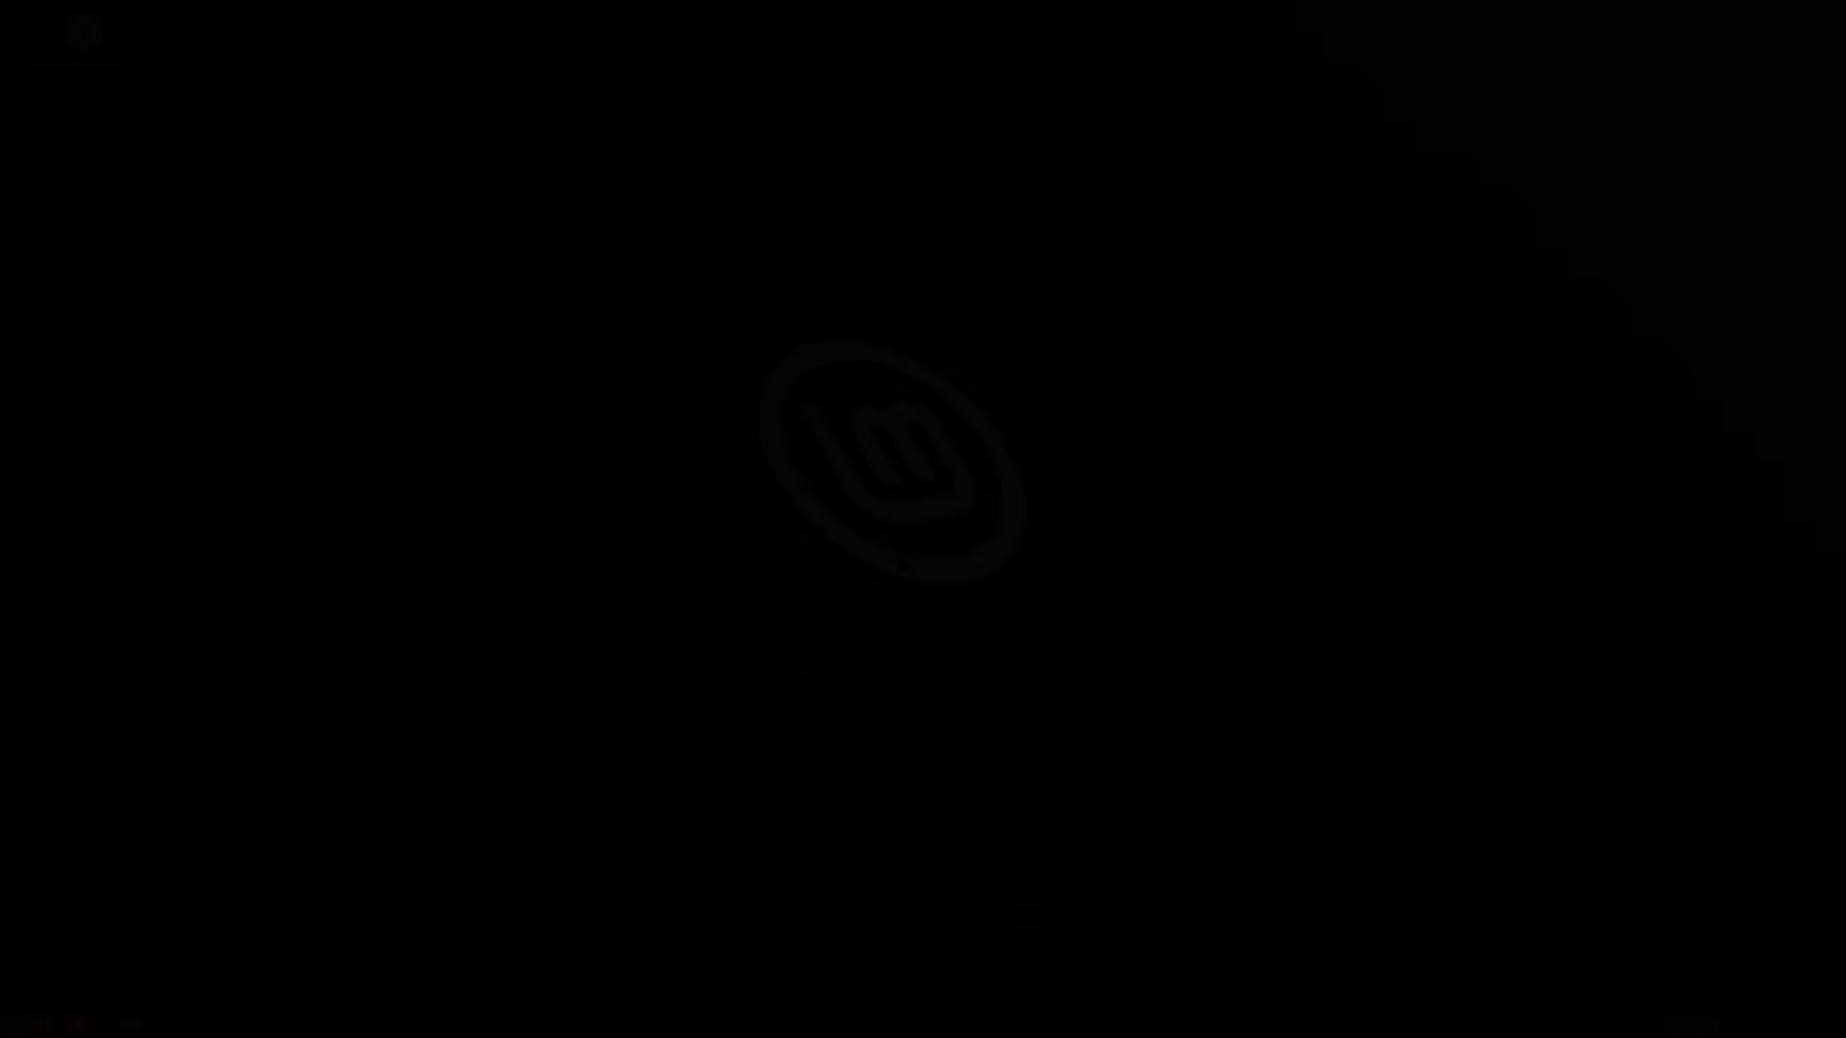
# Step: Search the MATE application menu for "info" and open System Information
pyautogui.click(14, 1024)
pyautogui.write('inf')
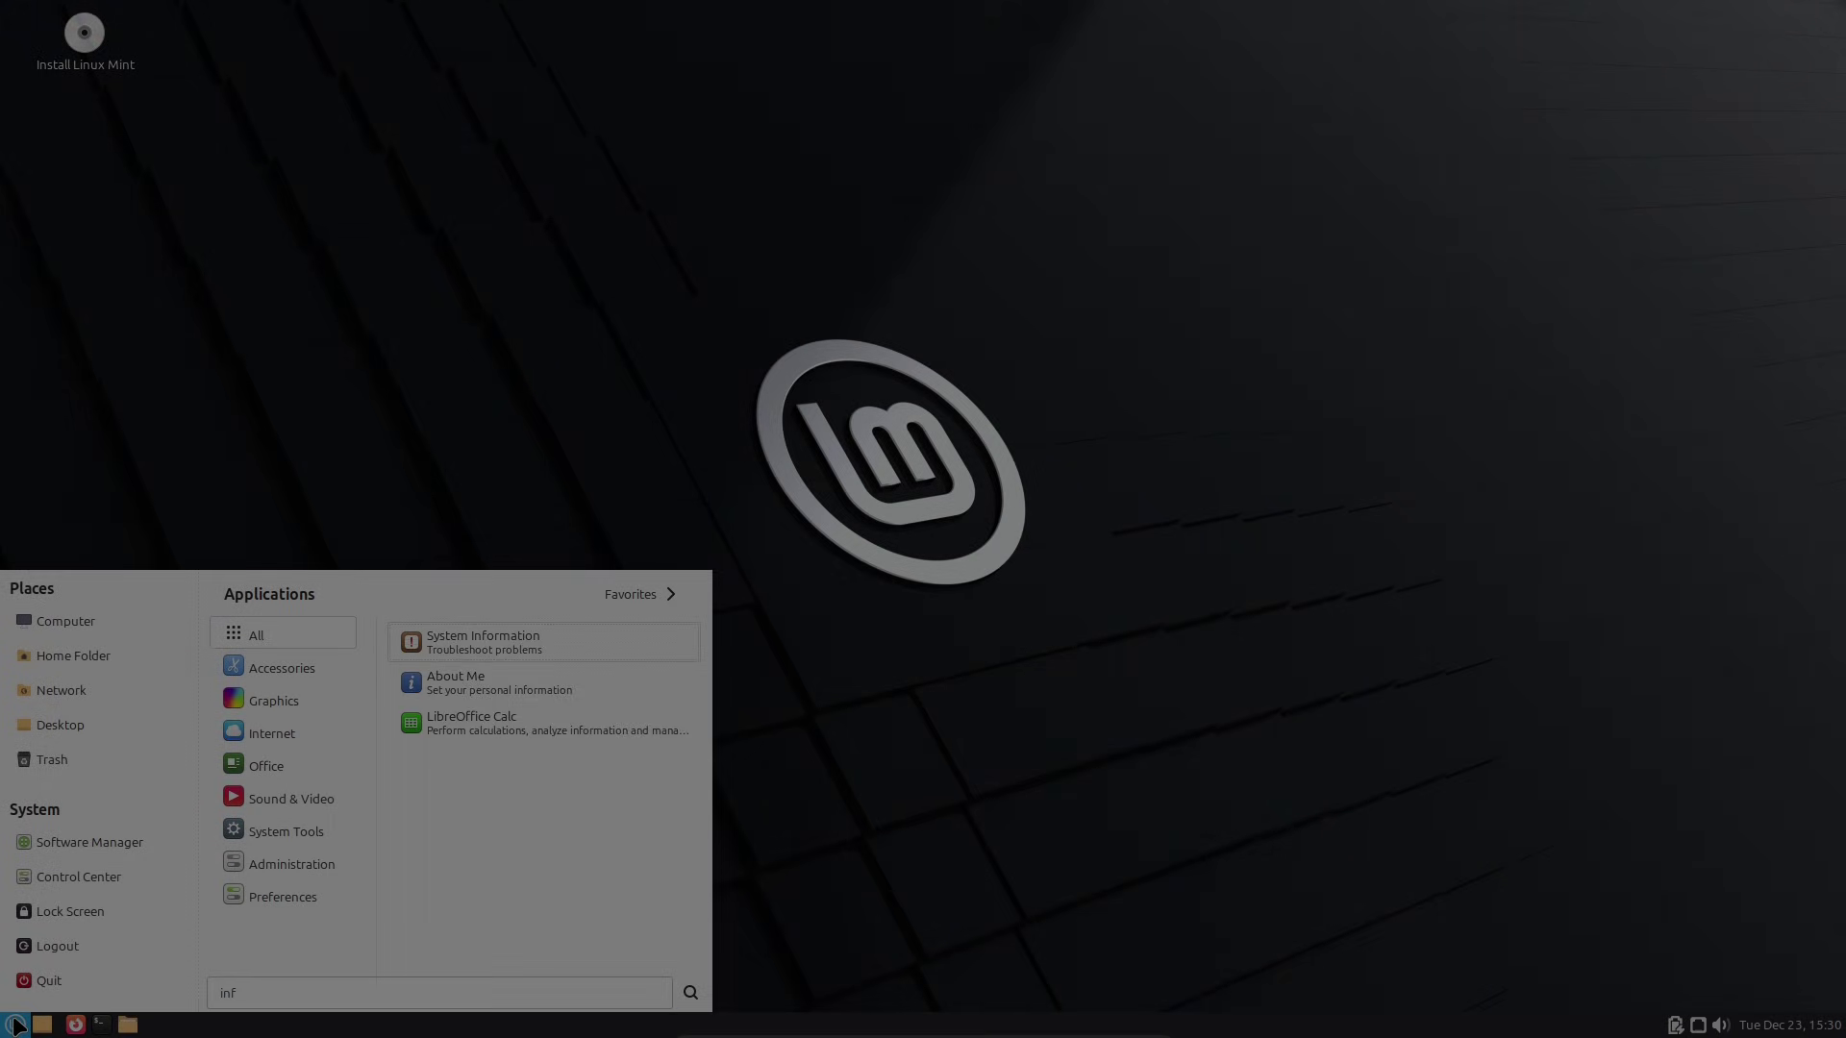
pyautogui.write('o')
pyautogui.moveTo(315, 690)
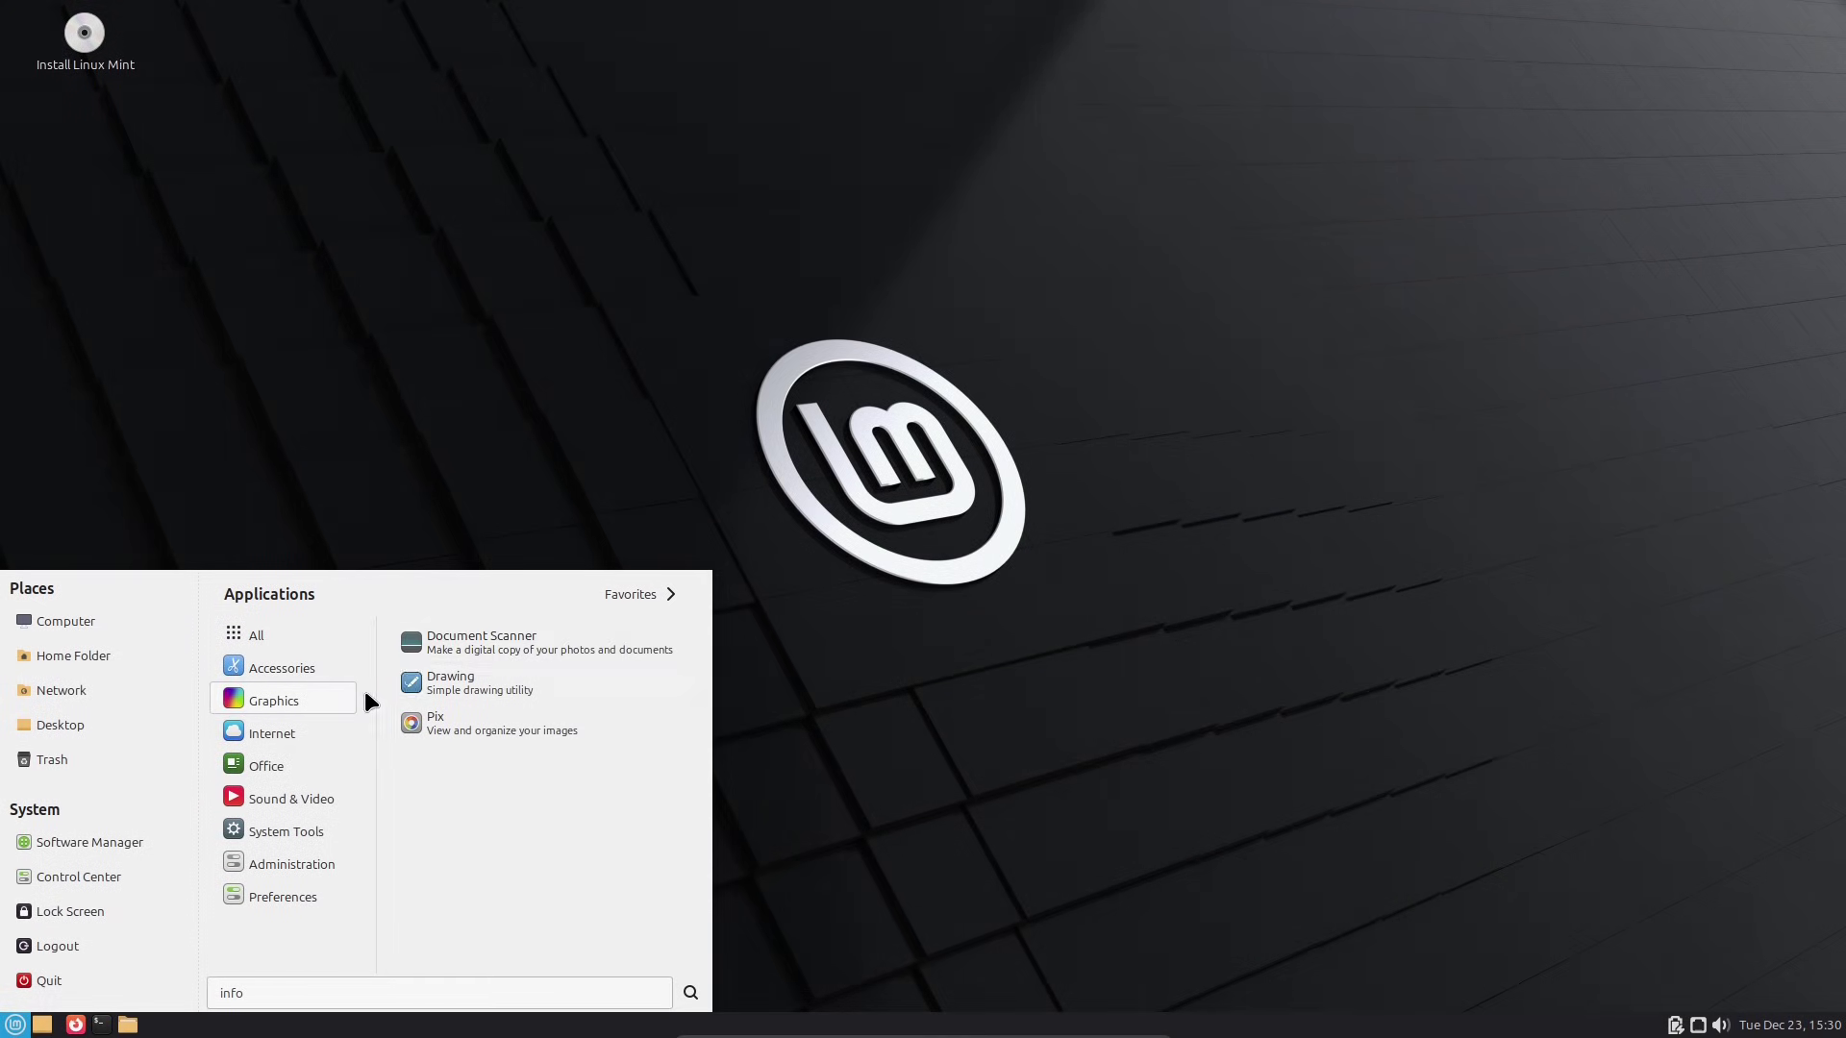
pyautogui.click(332, 990)
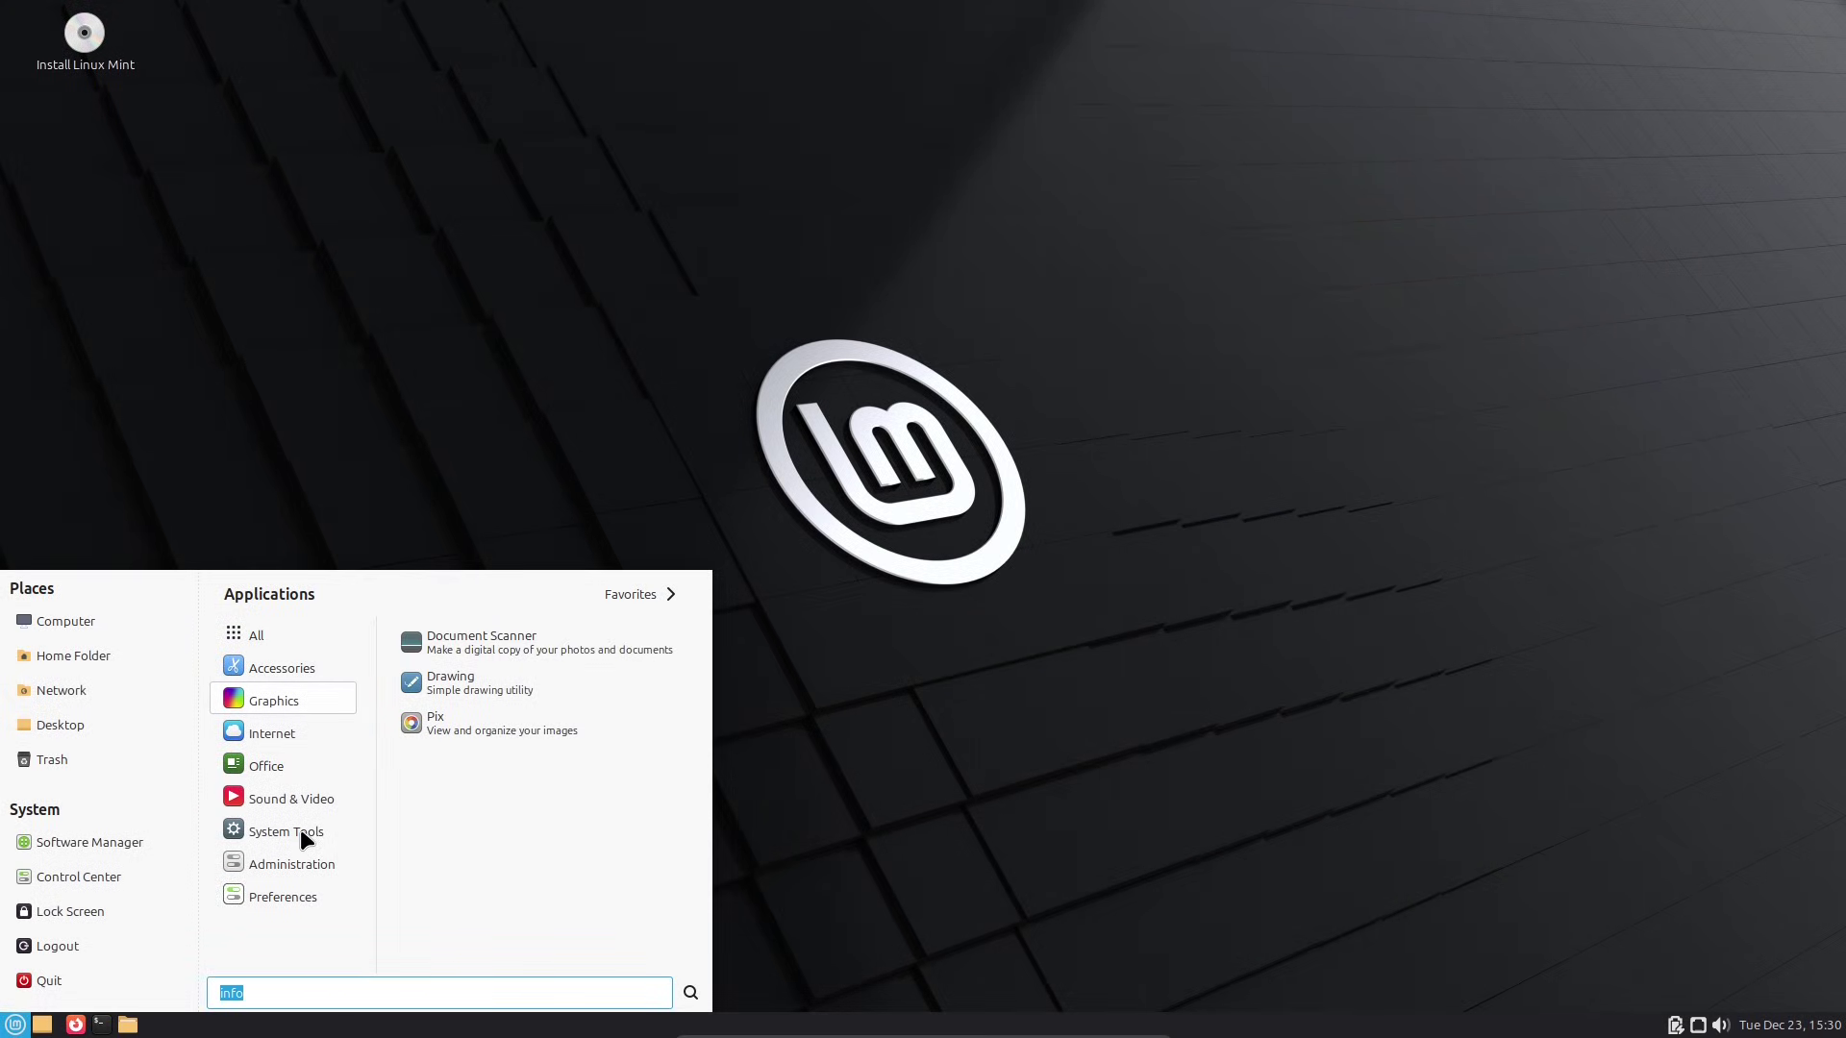
pyautogui.press('Escape')
pyautogui.click(389, 994)
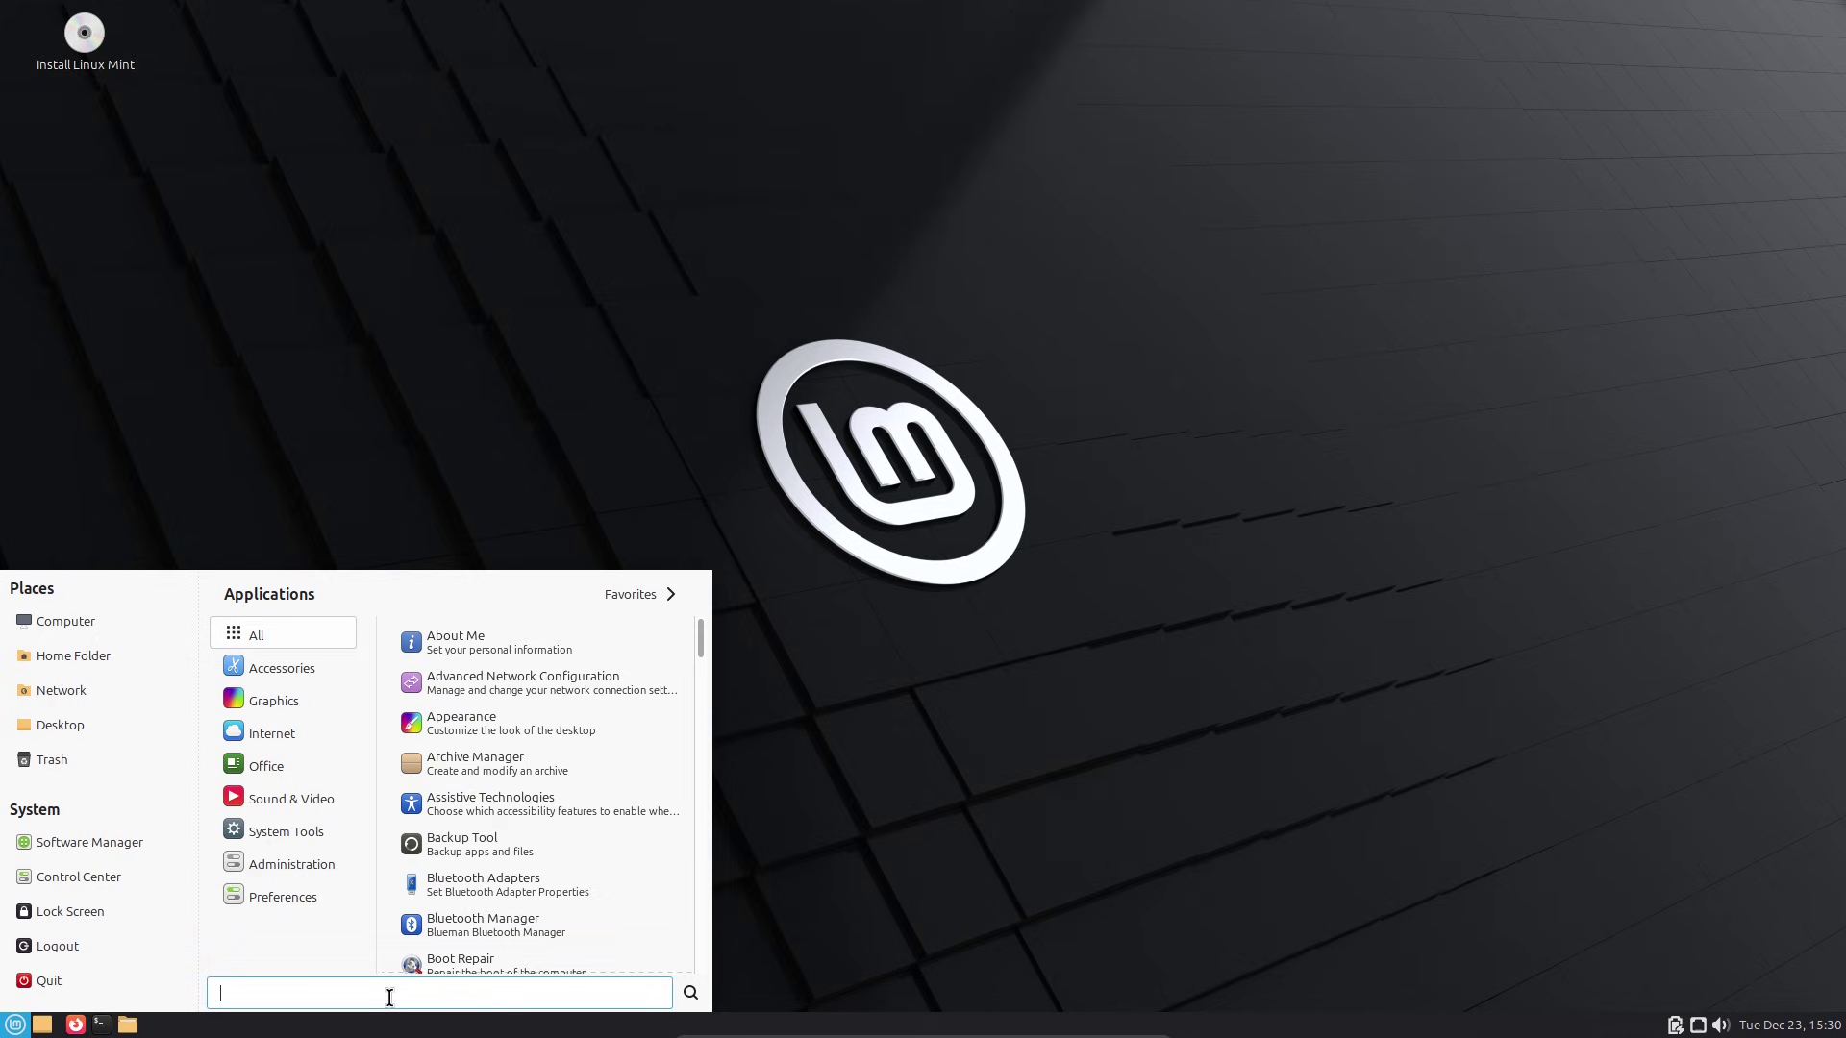
pyautogui.write('info')
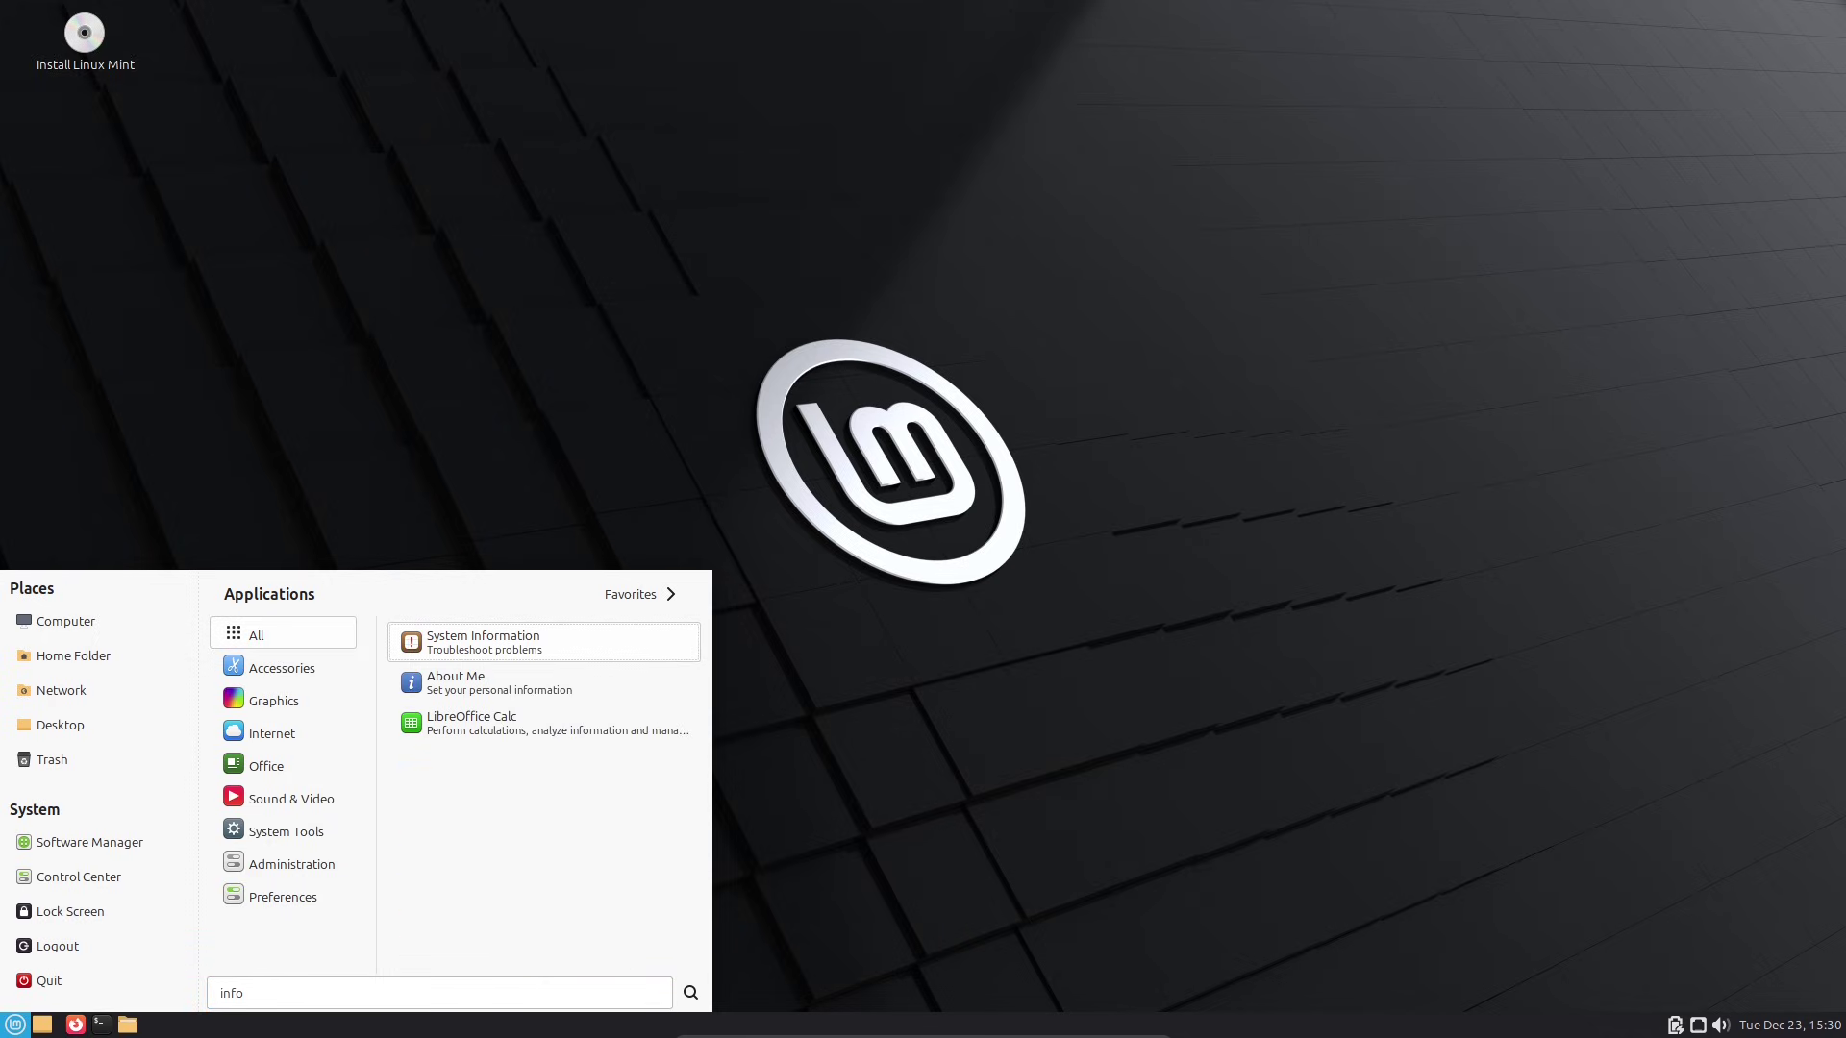
pyautogui.click(483, 642)
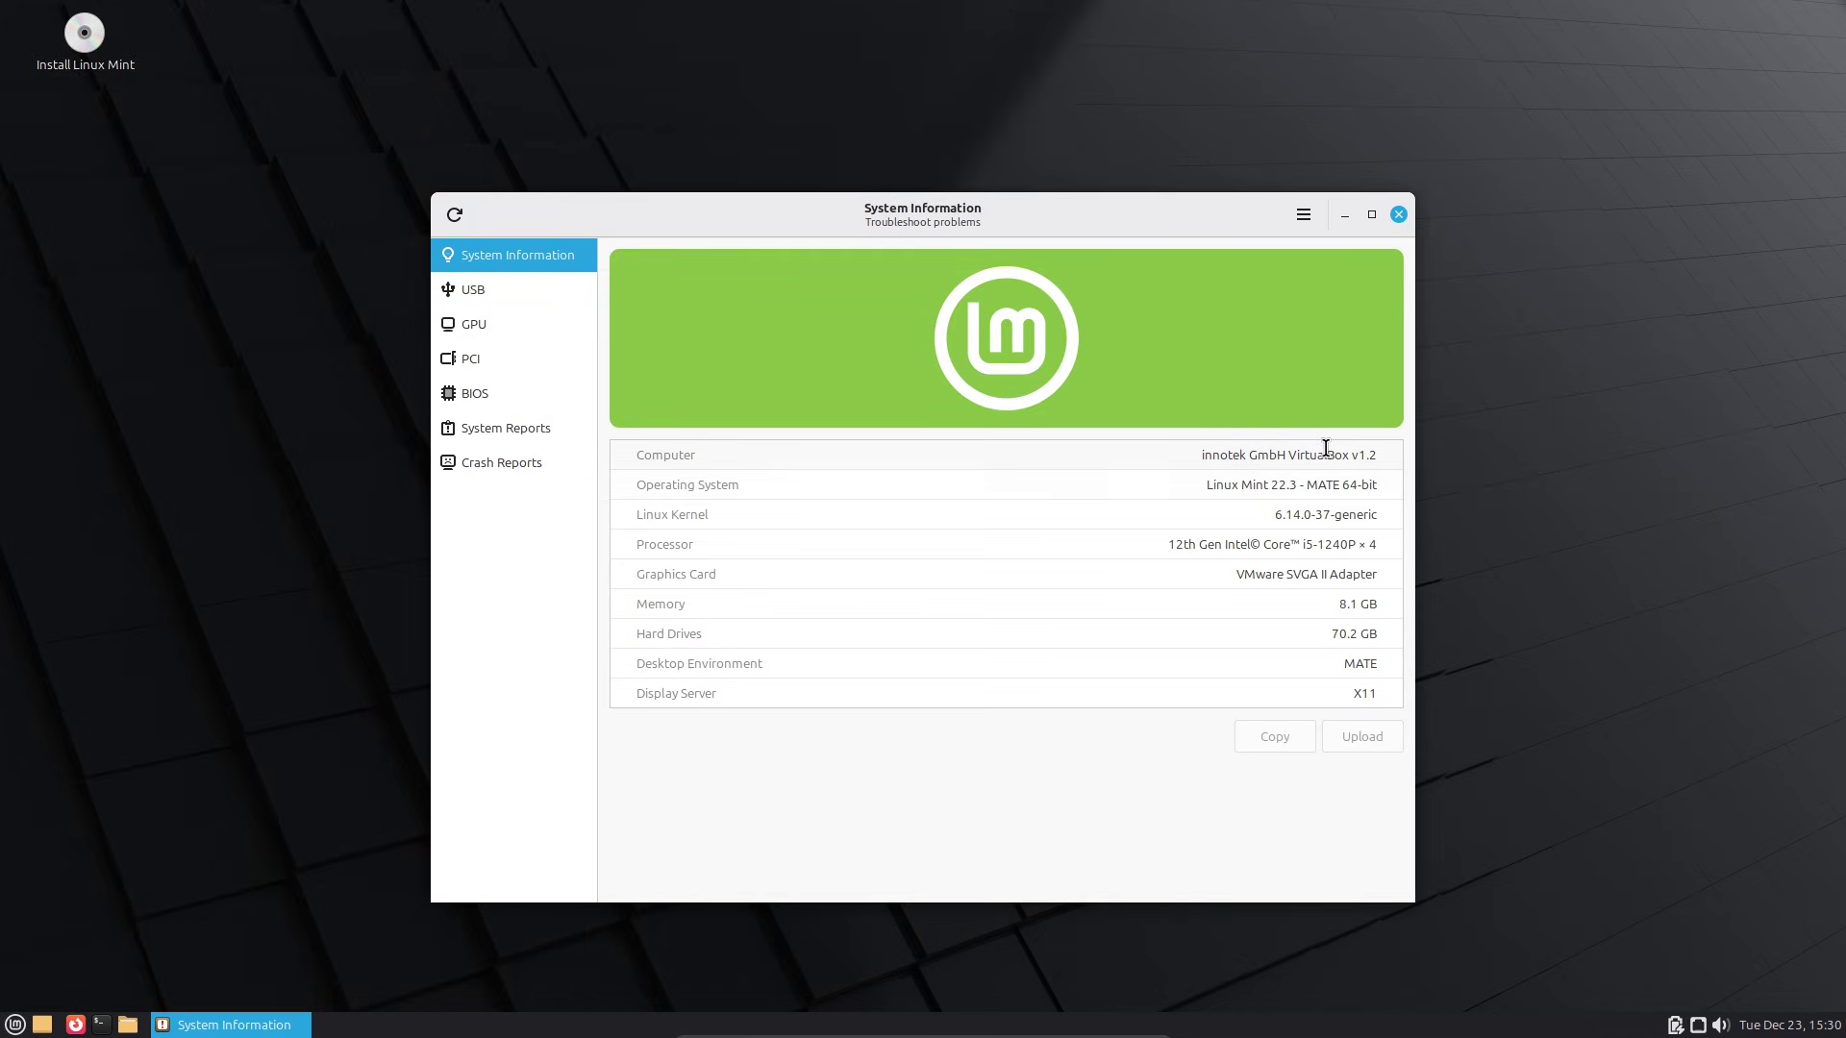
# Step: Highlight the operating system and kernel entries in System Information, and look through its USB, GPU, PCI, BIOS and report pages
pyautogui.moveTo(1208, 483); pyautogui.dragTo(1442, 498)
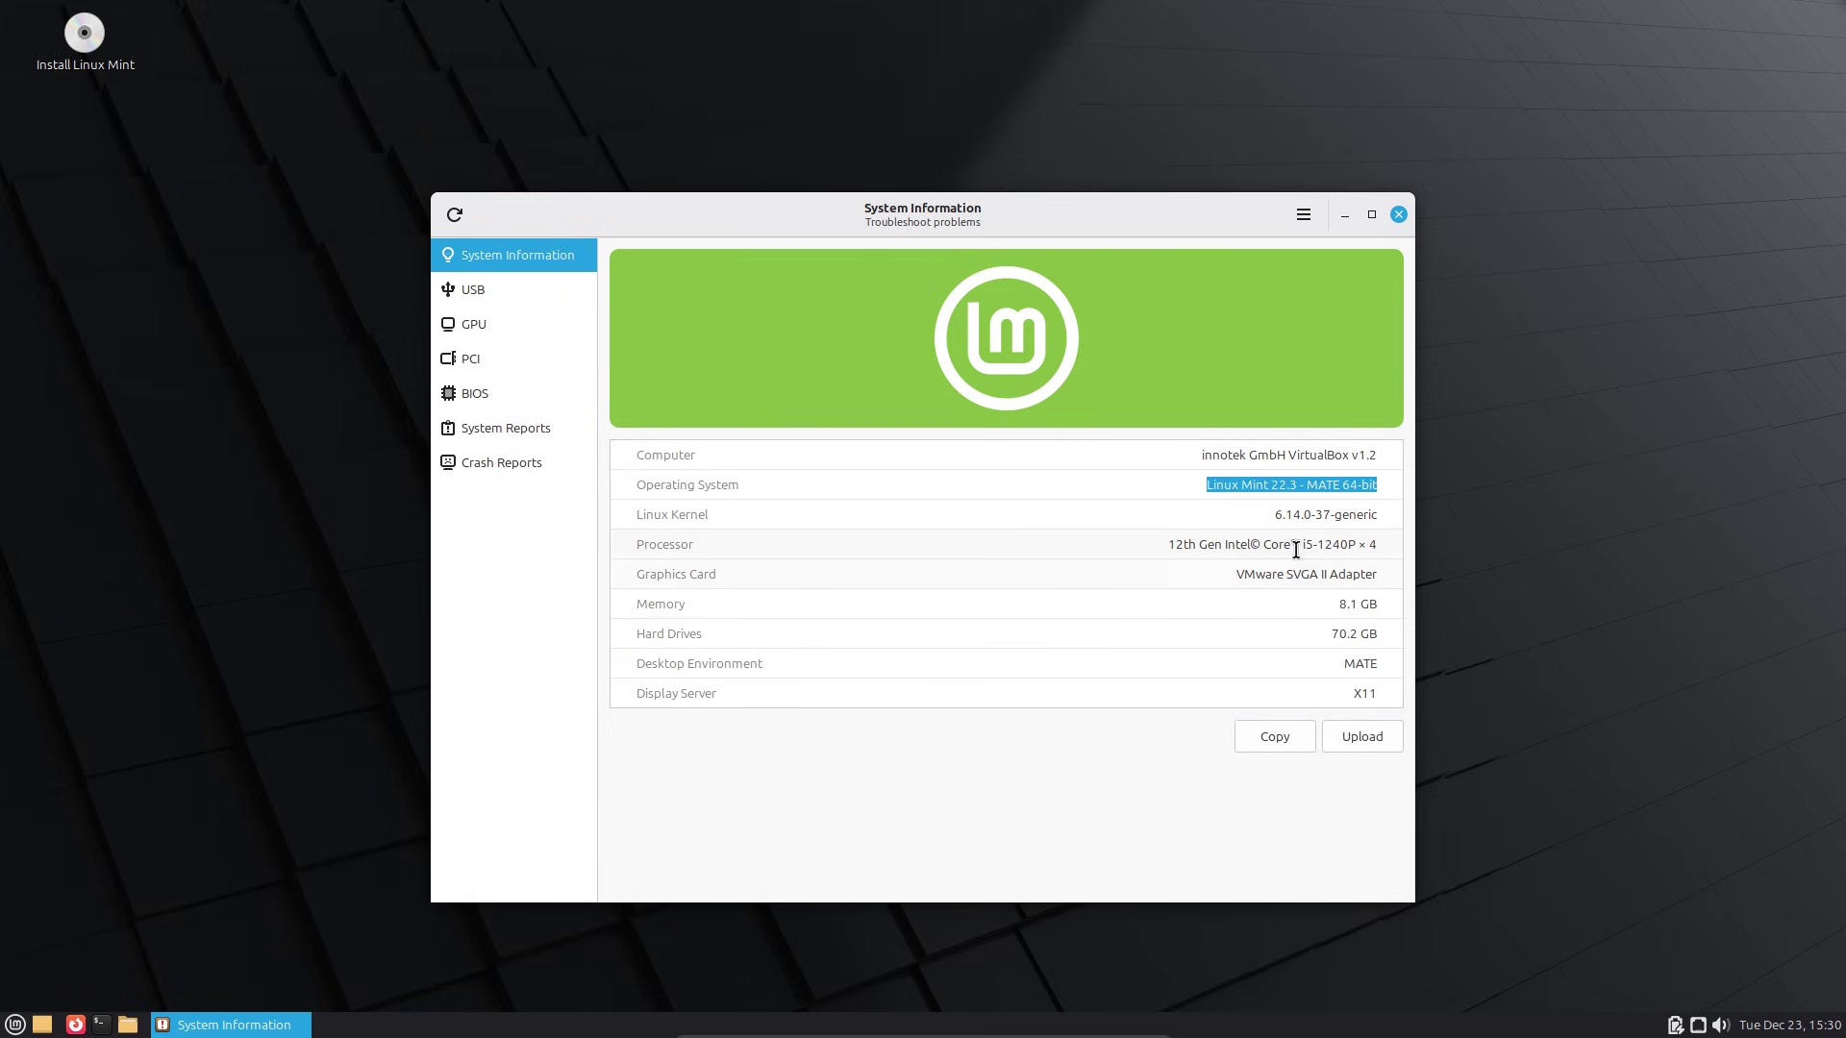
pyautogui.moveTo(1274, 515); pyautogui.dragTo(1462, 525)
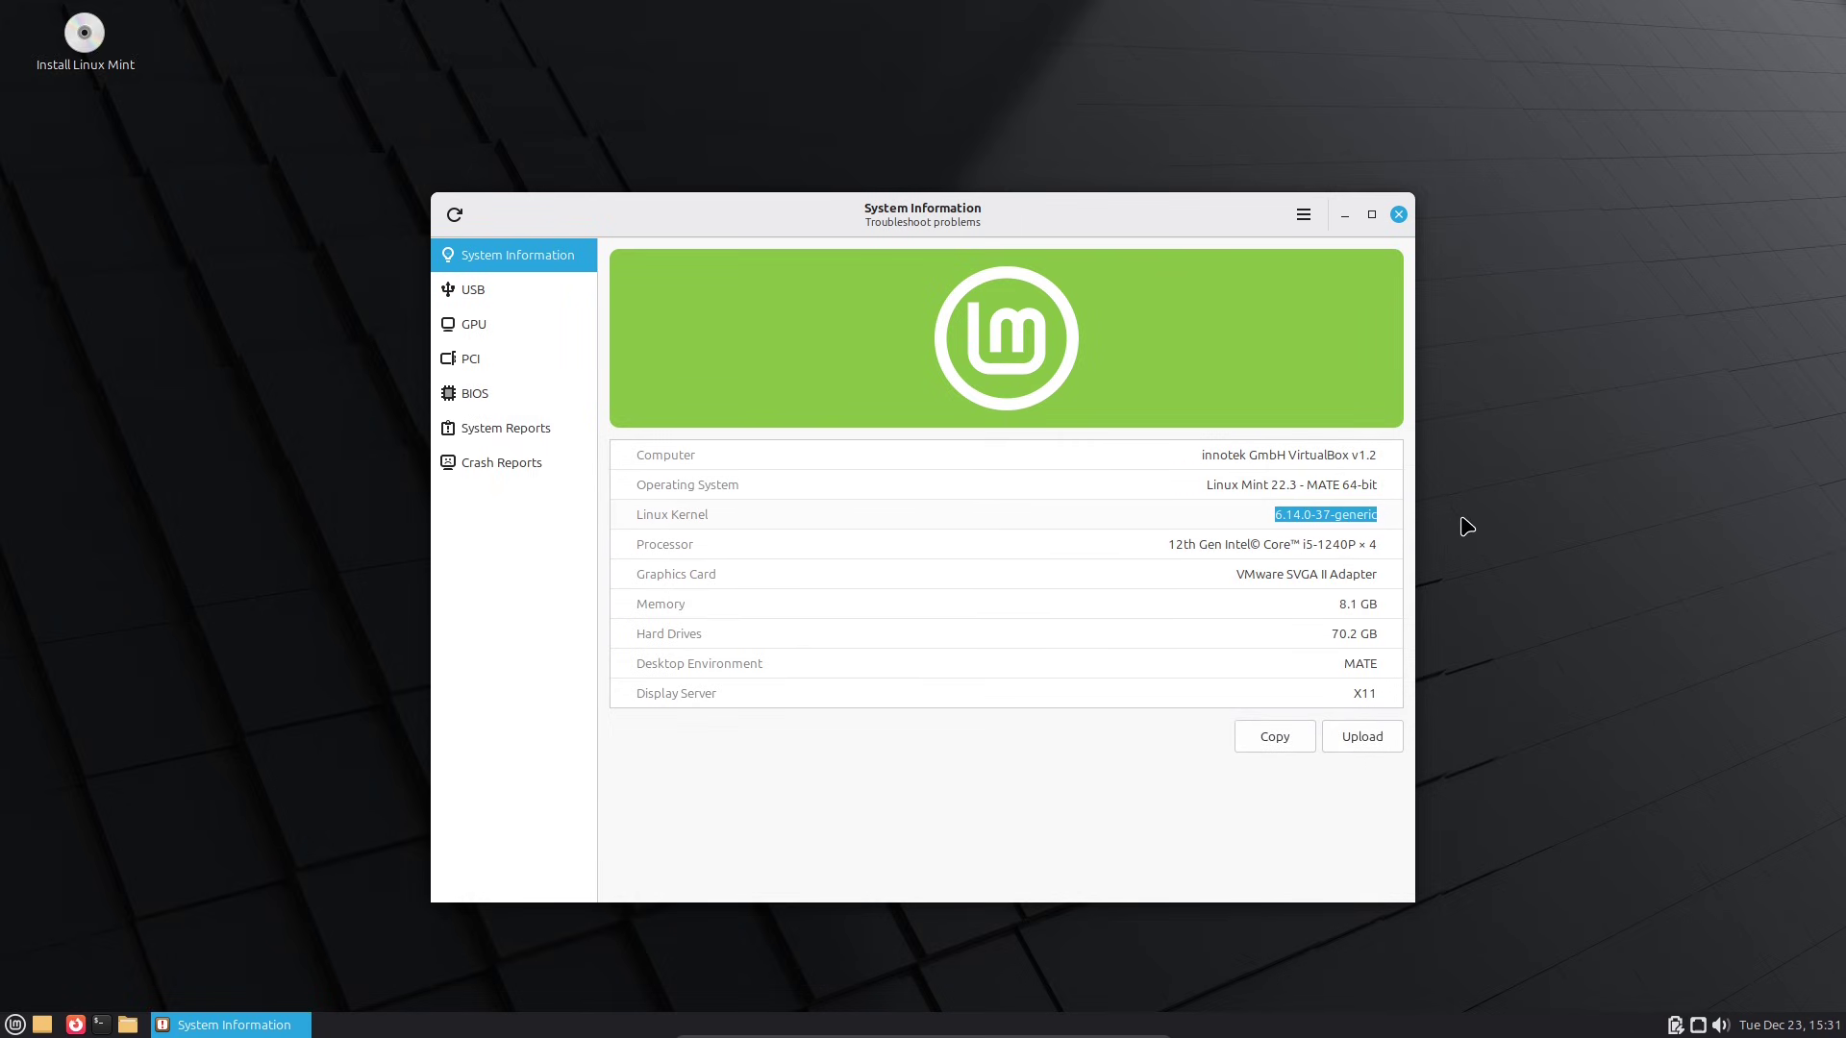
pyautogui.click(506, 300)
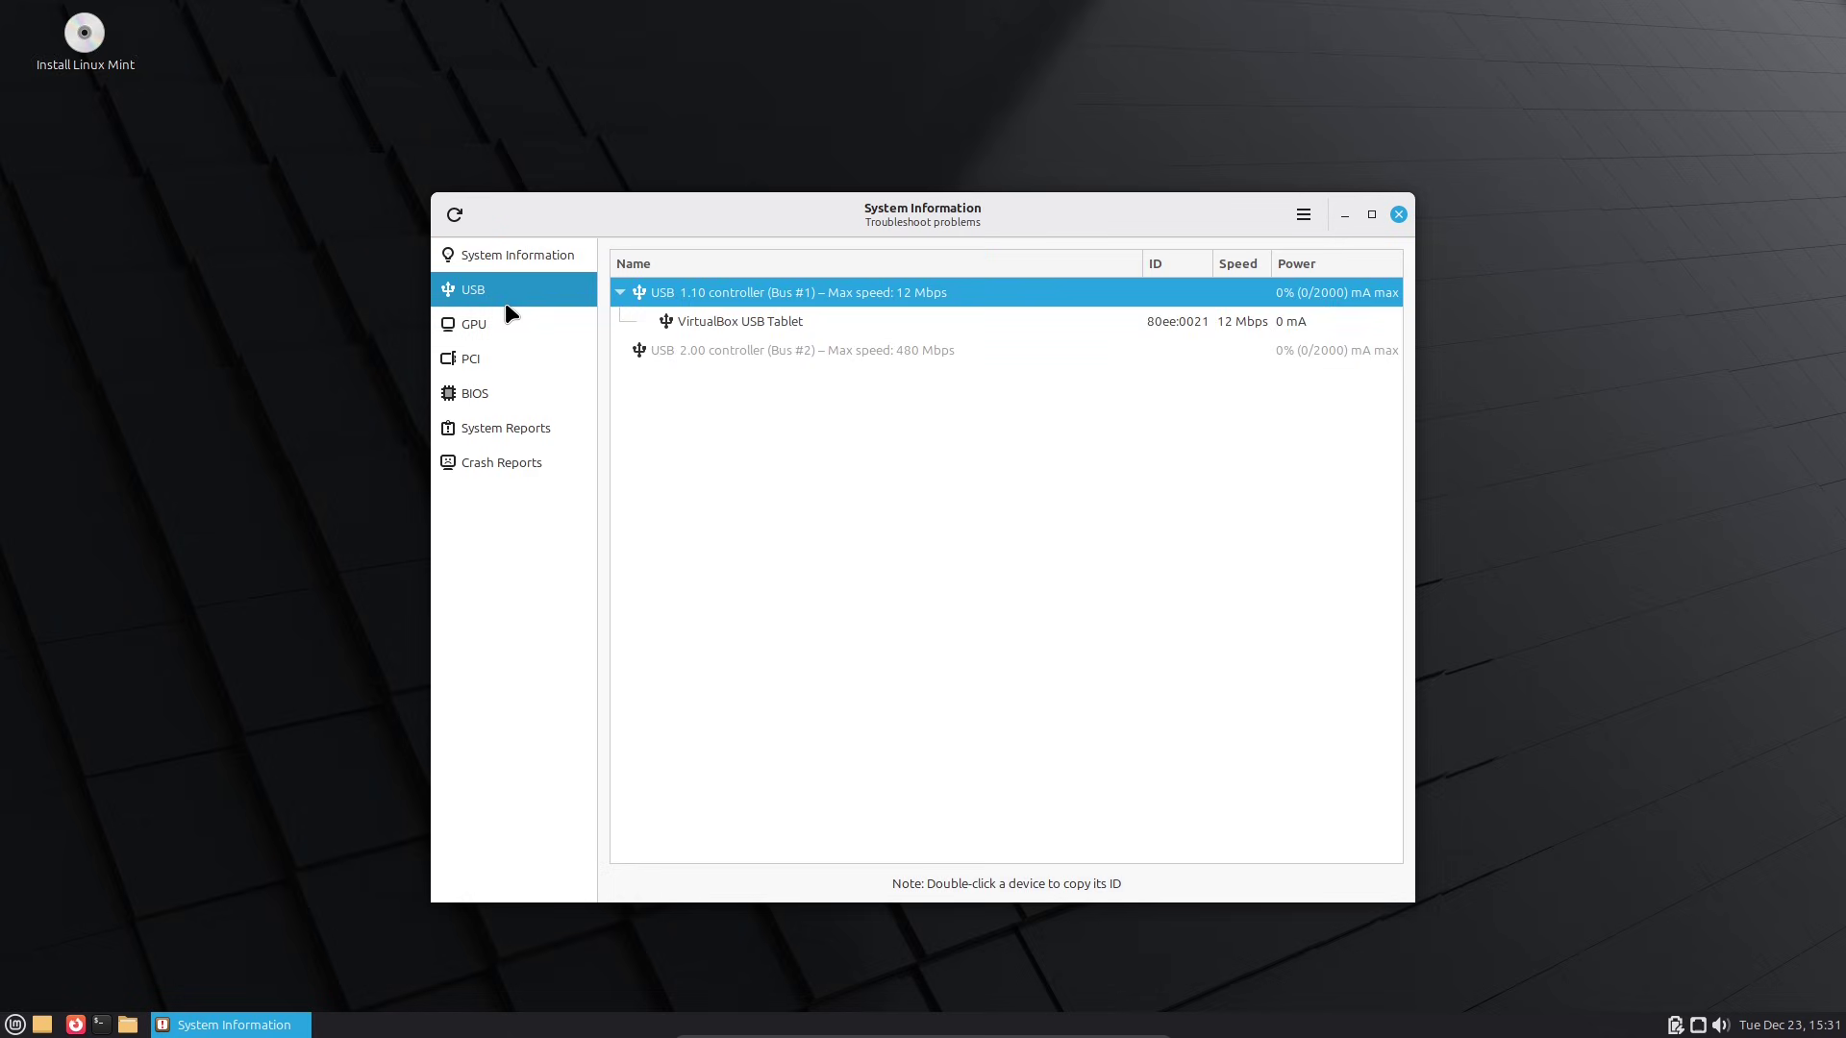
pyautogui.click(505, 319)
pyautogui.click(504, 354)
pyautogui.click(504, 396)
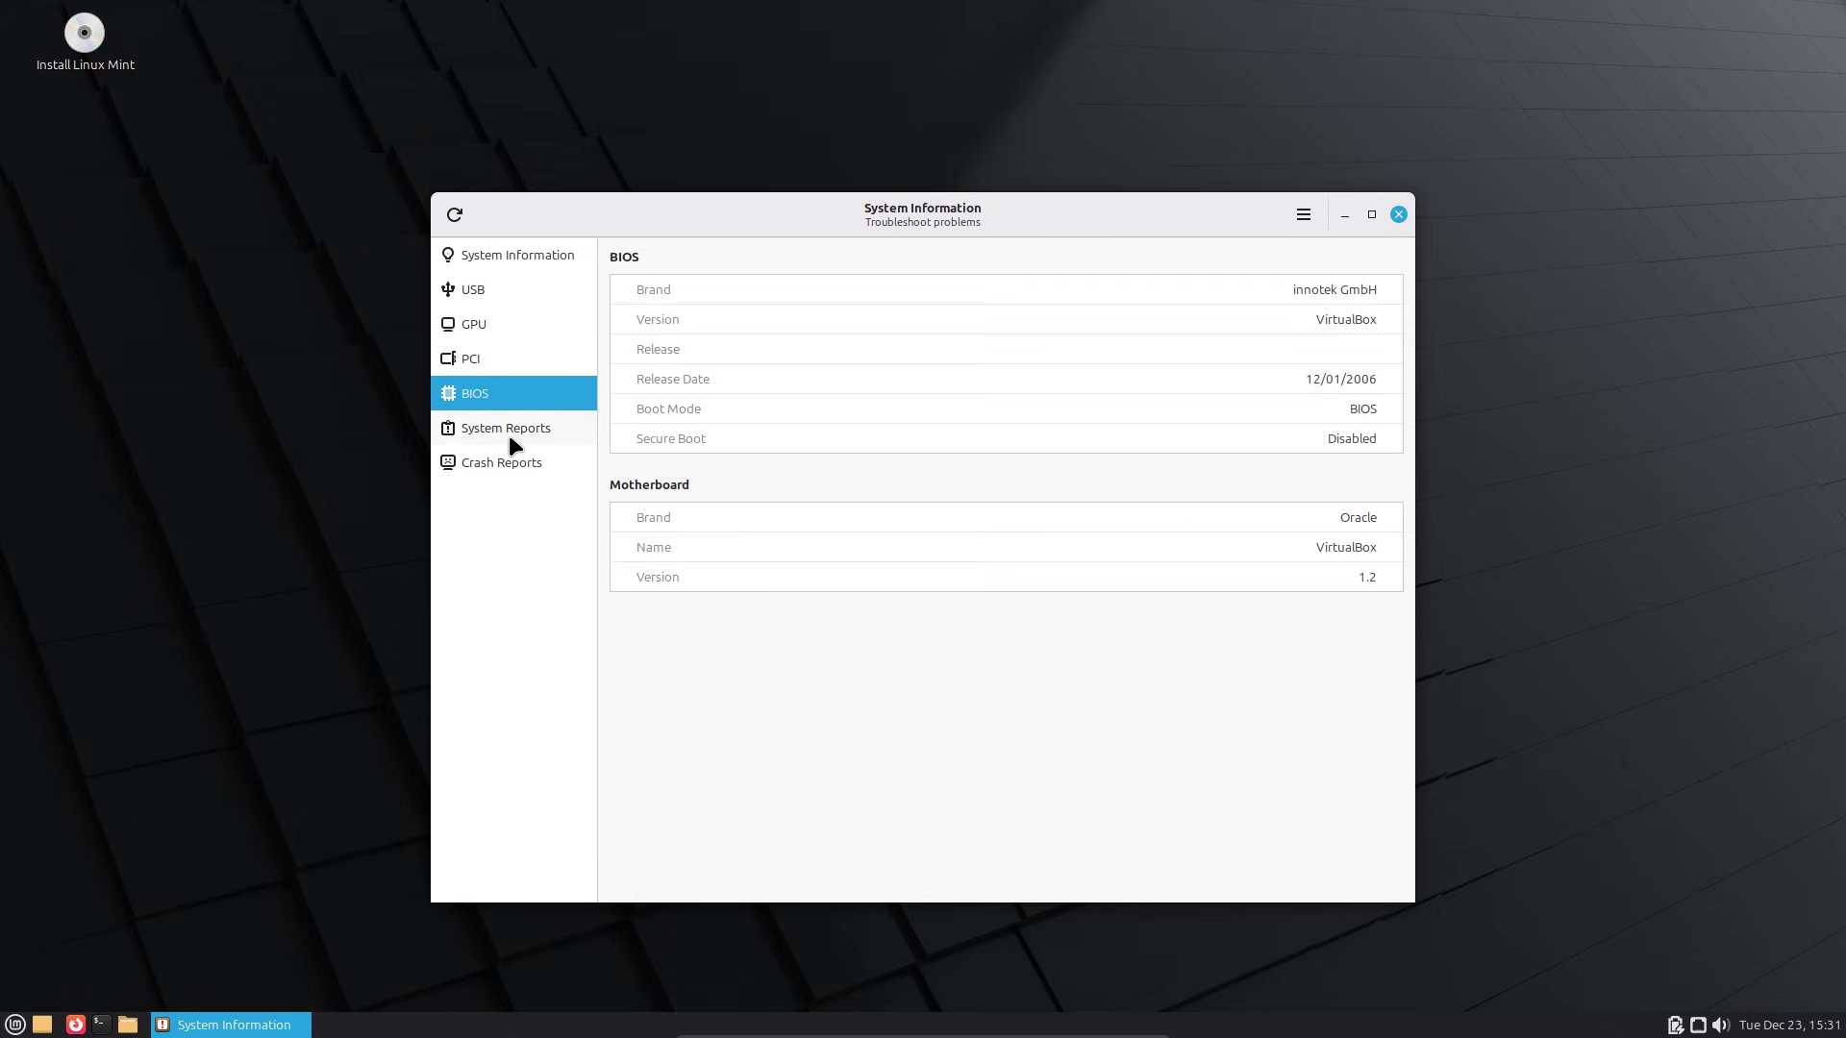
pyautogui.click(510, 435)
pyautogui.press('Down')
pyautogui.click(498, 389)
# Step: Open the Appearance preferences from the application menu and close System Information
pyautogui.click(15, 1024)
pyautogui.click(502, 717)
pyautogui.click(1399, 213)
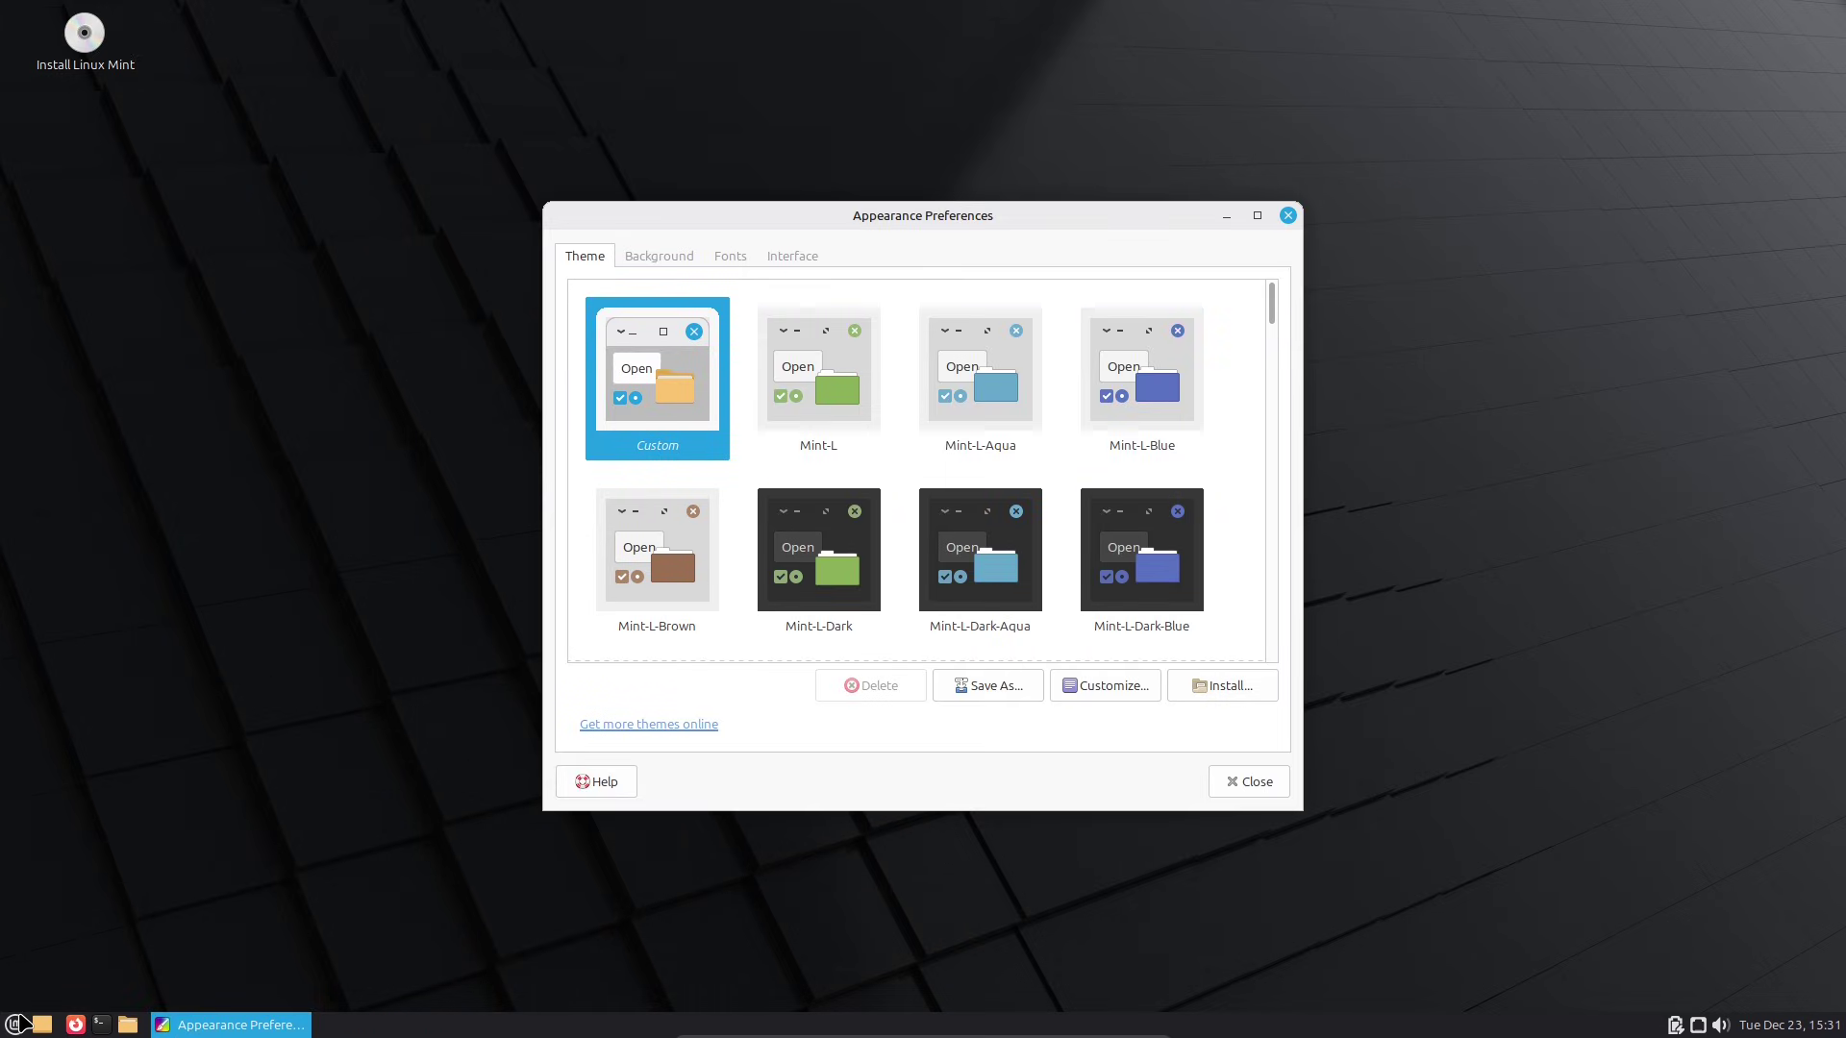
# Step: Launch the Software Manager from the application menu and apply the Mint-L-Dark-Blue theme
pyautogui.click(19, 1023)
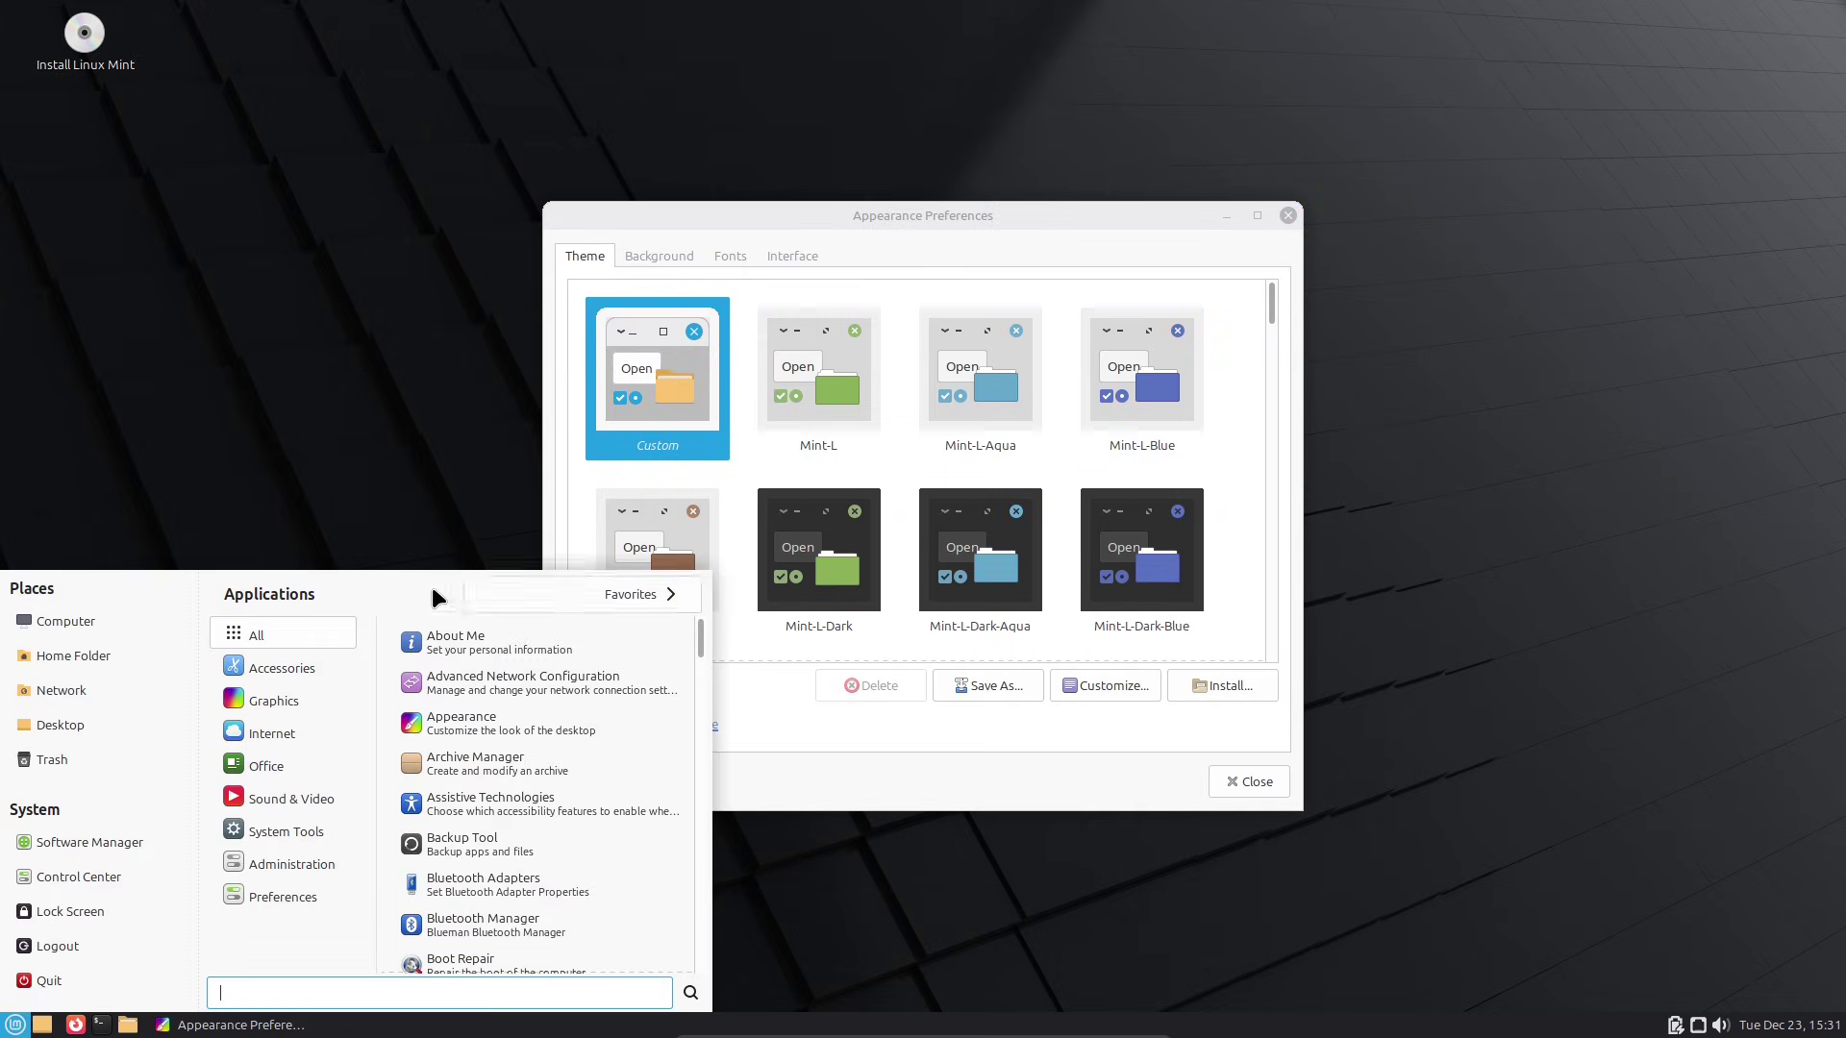
pyautogui.click(79, 845)
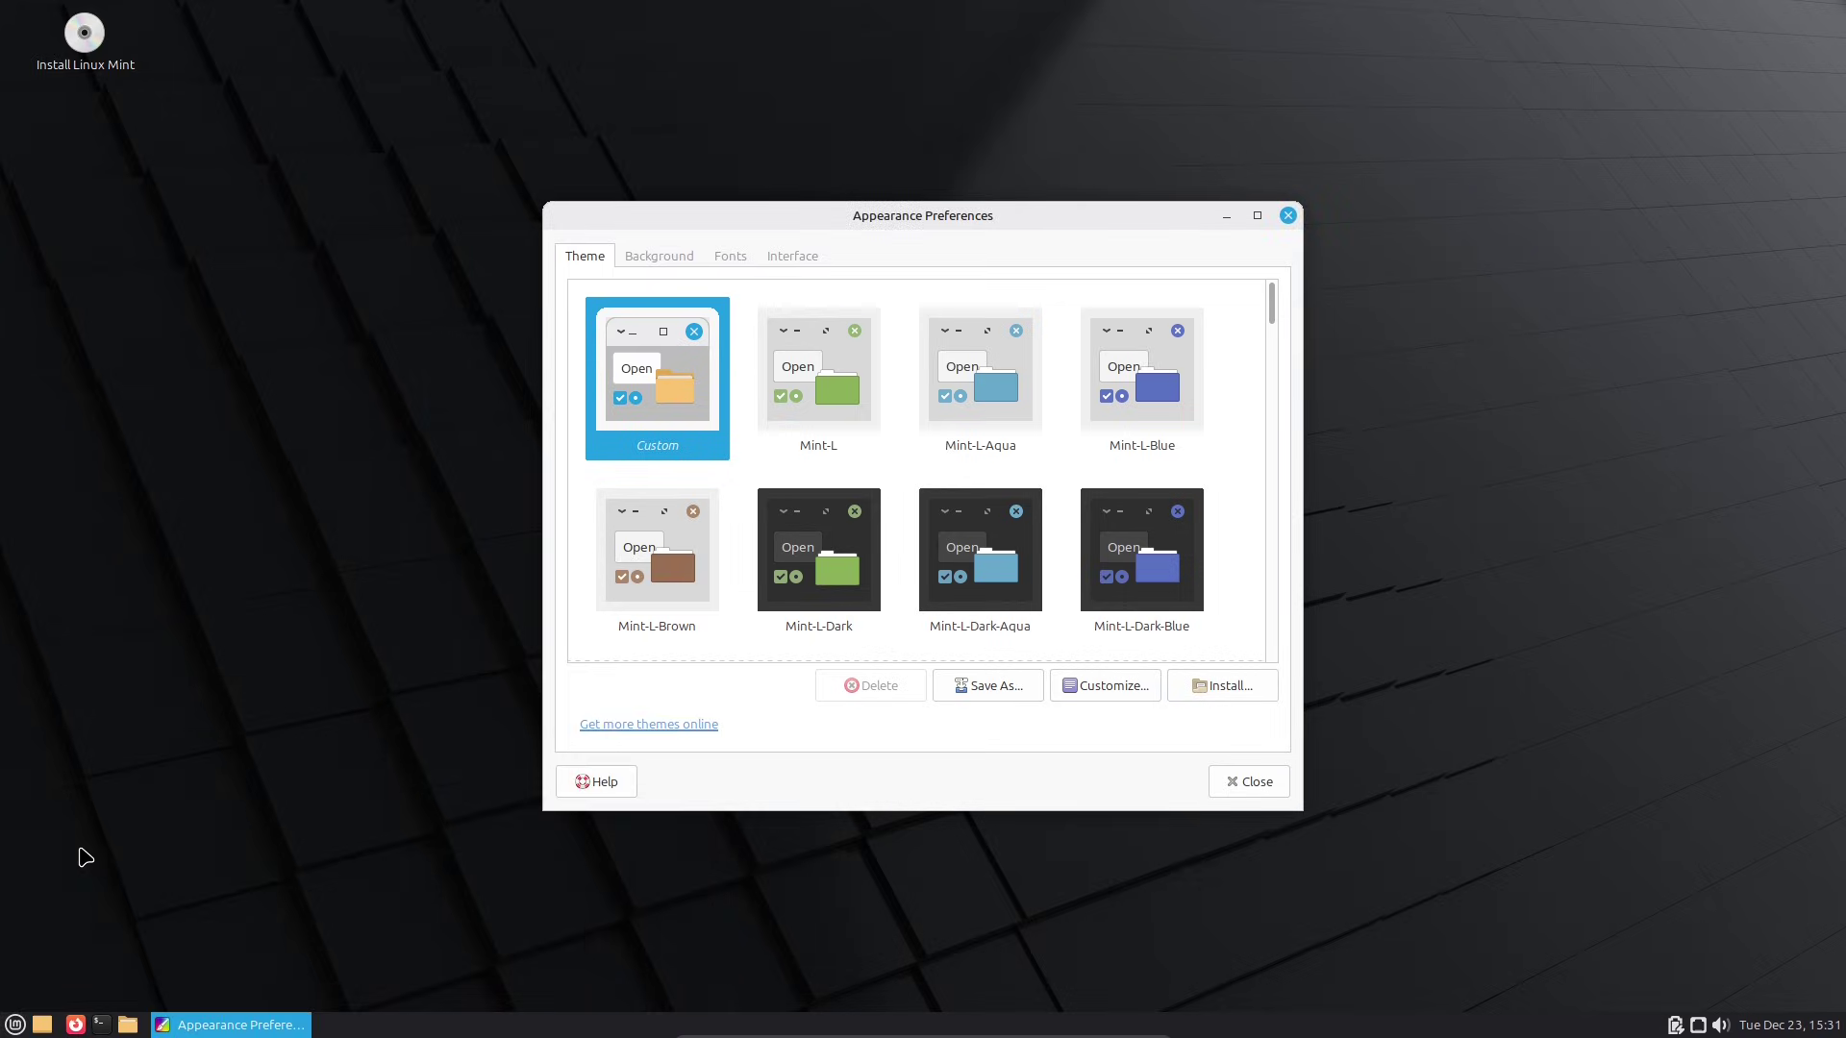
pyautogui.click(1177, 560)
# Step: Browse further down the theme list and place the Appearance Preferences window beside the Software Manager
pyautogui.moveTo(1273, 313); pyautogui.dragTo(1273, 486)
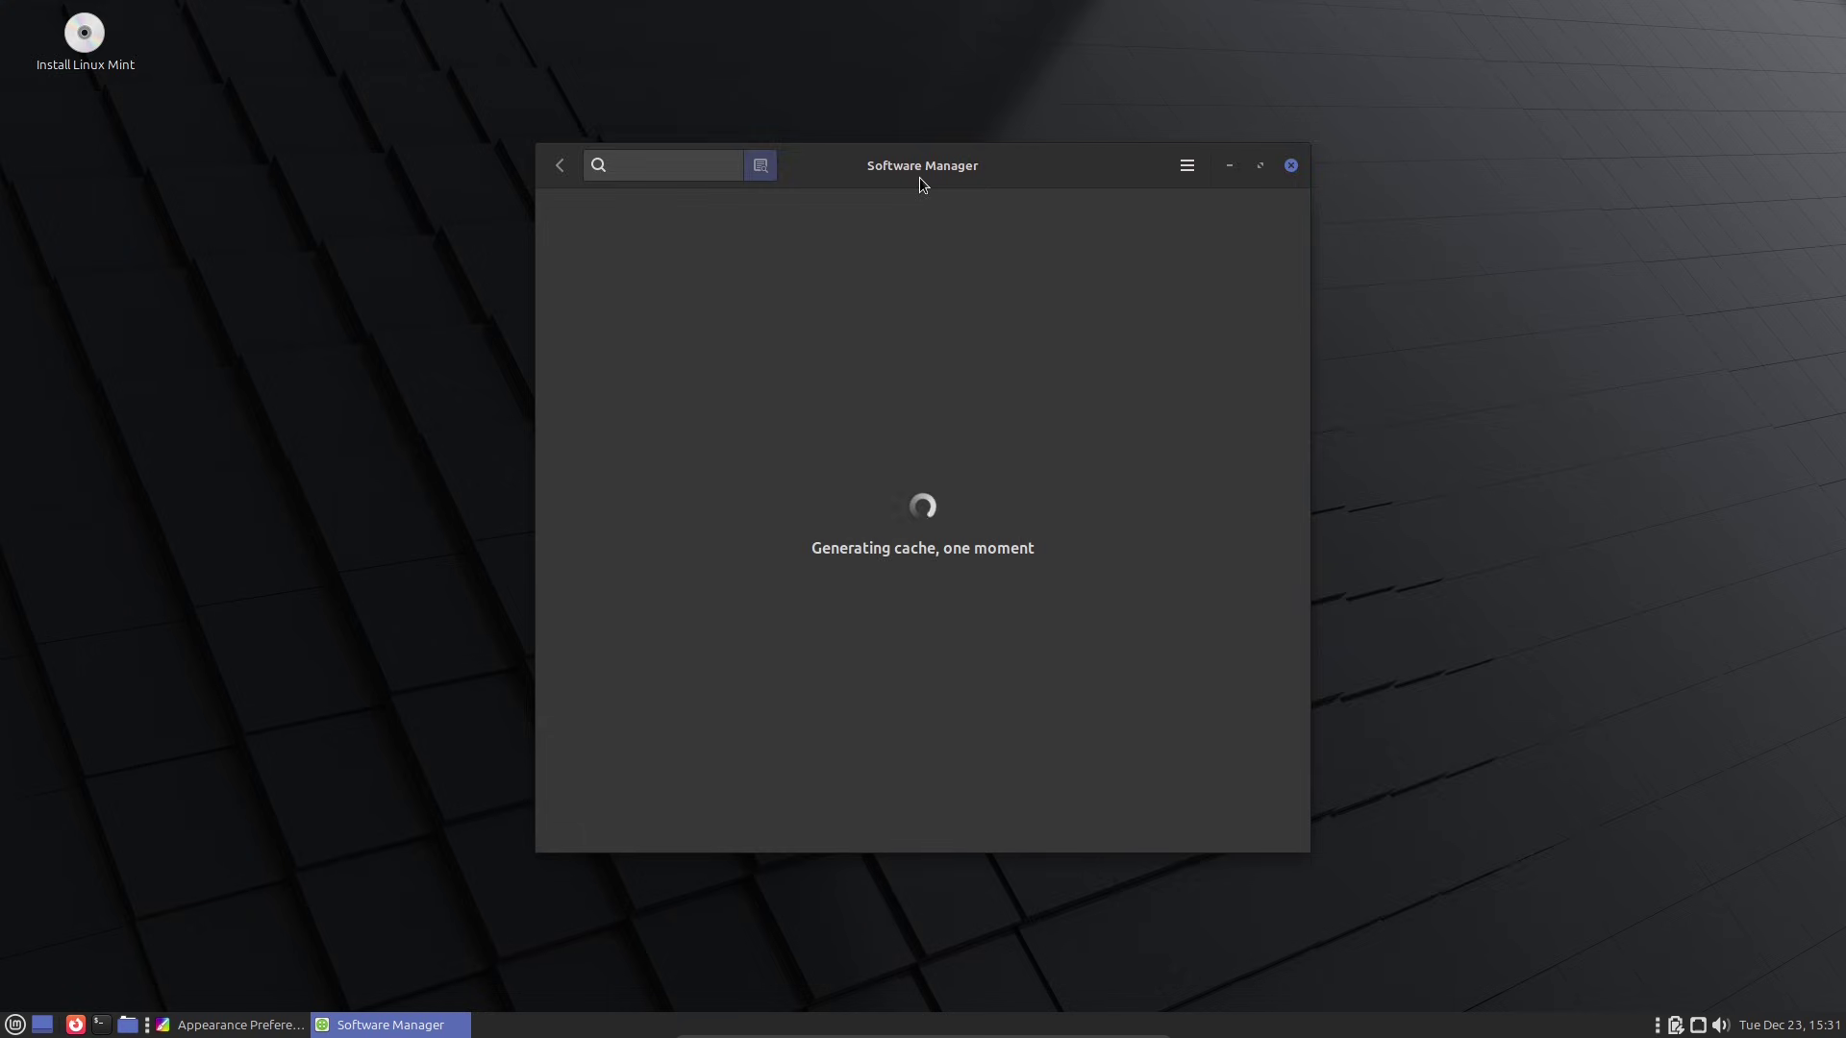
pyautogui.click(840, 230)
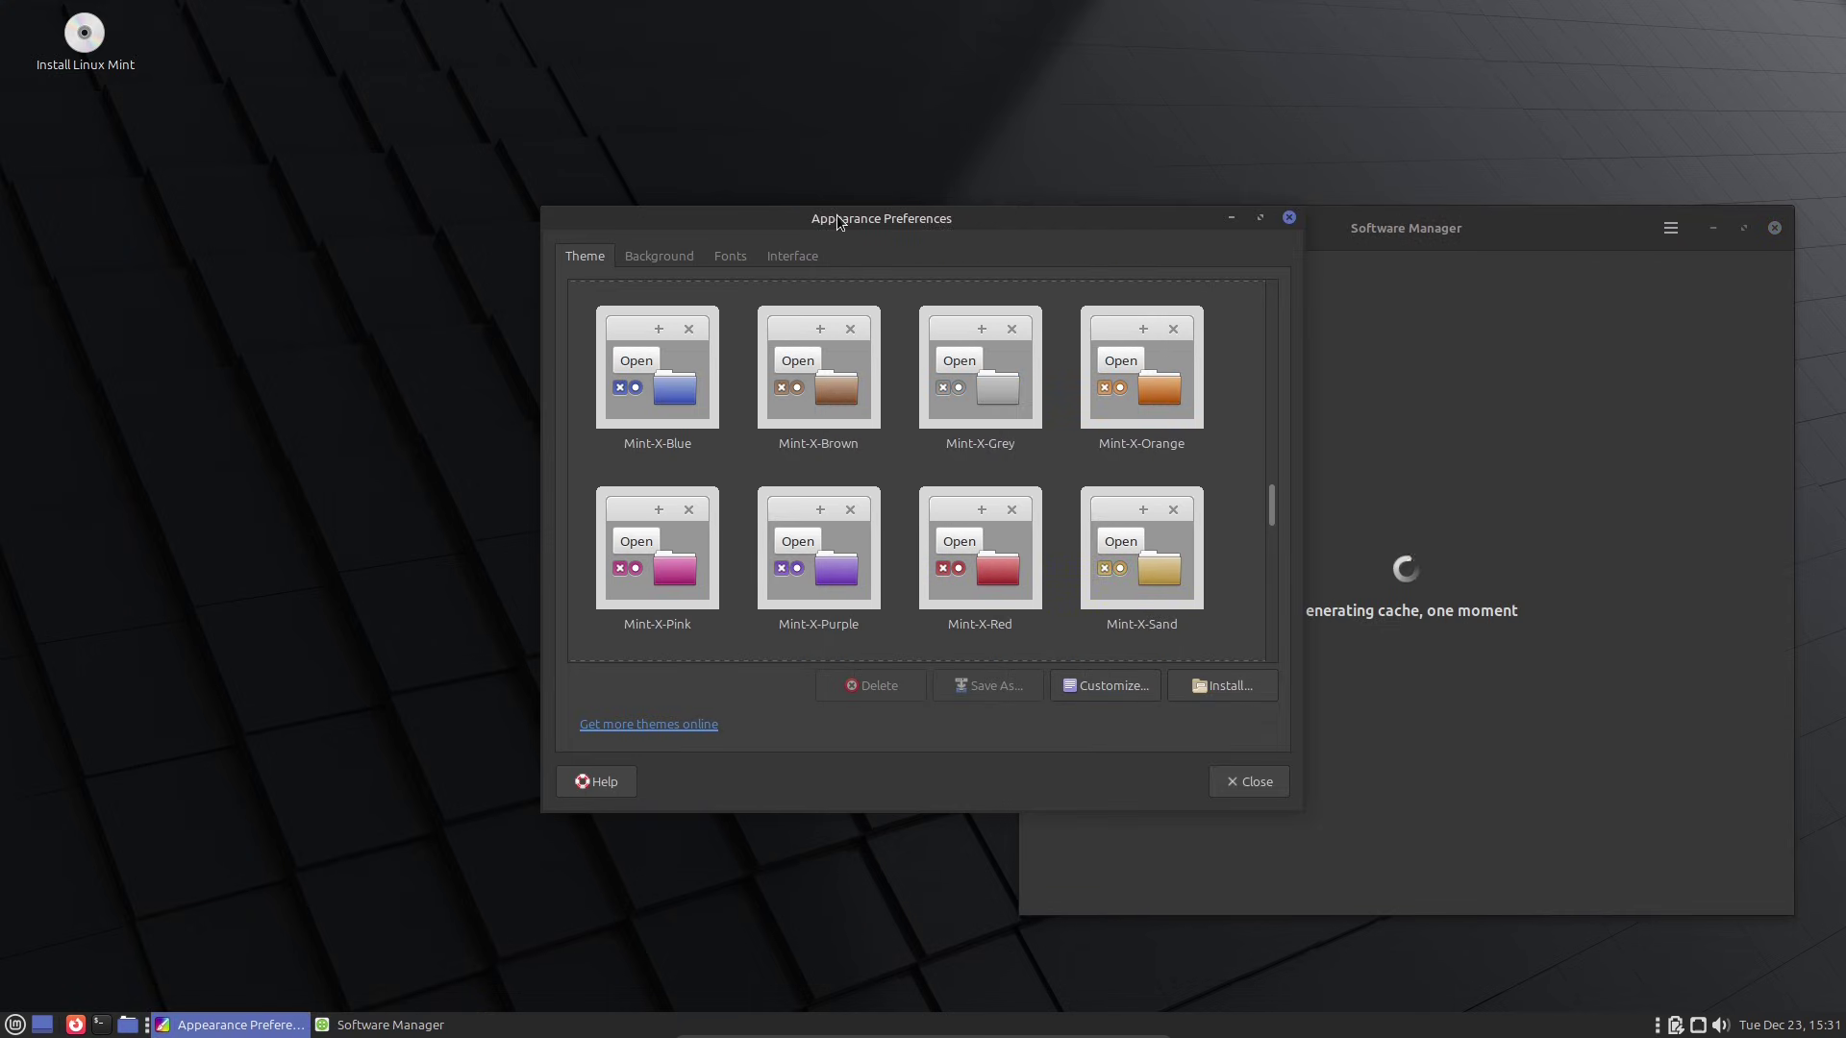
pyautogui.moveTo(836, 218); pyautogui.dragTo(348, 176)
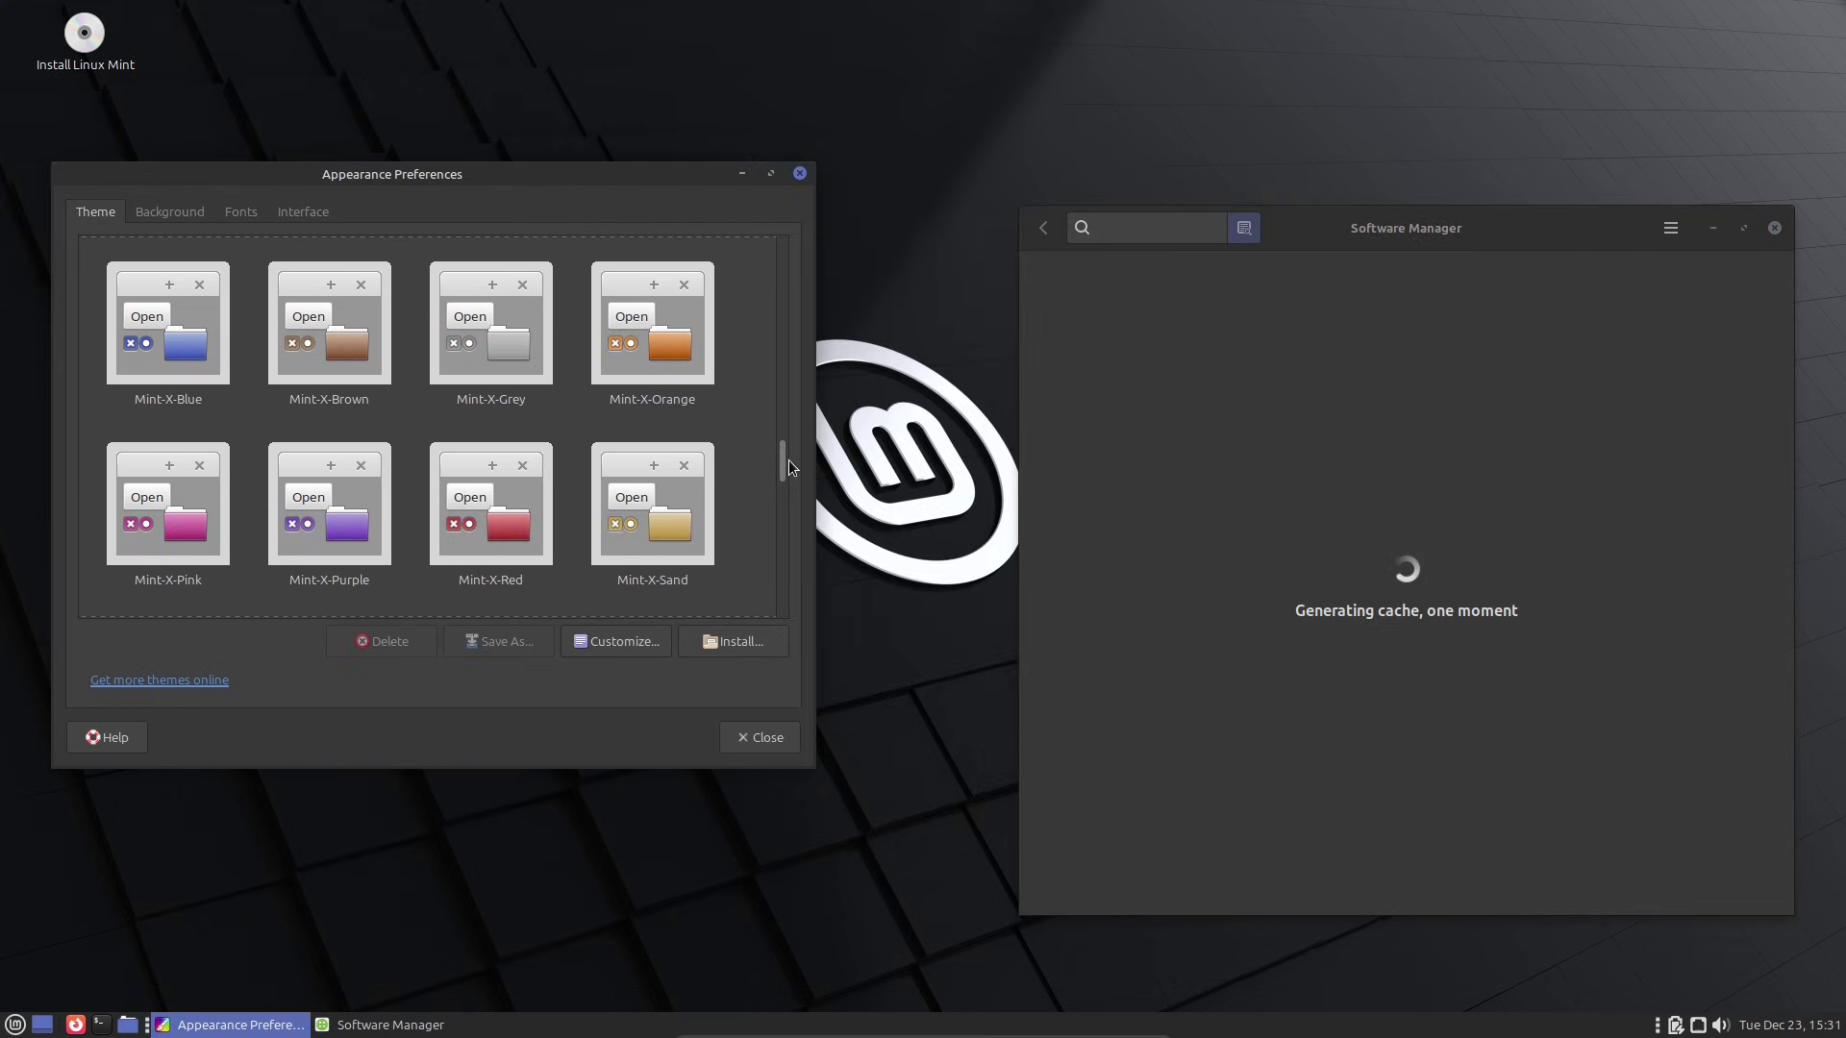
# Step: Apply the Mint-Y-Aqua theme and browse the theme list to its end
pyautogui.moveTo(790, 468); pyautogui.dragTo(784, 507)
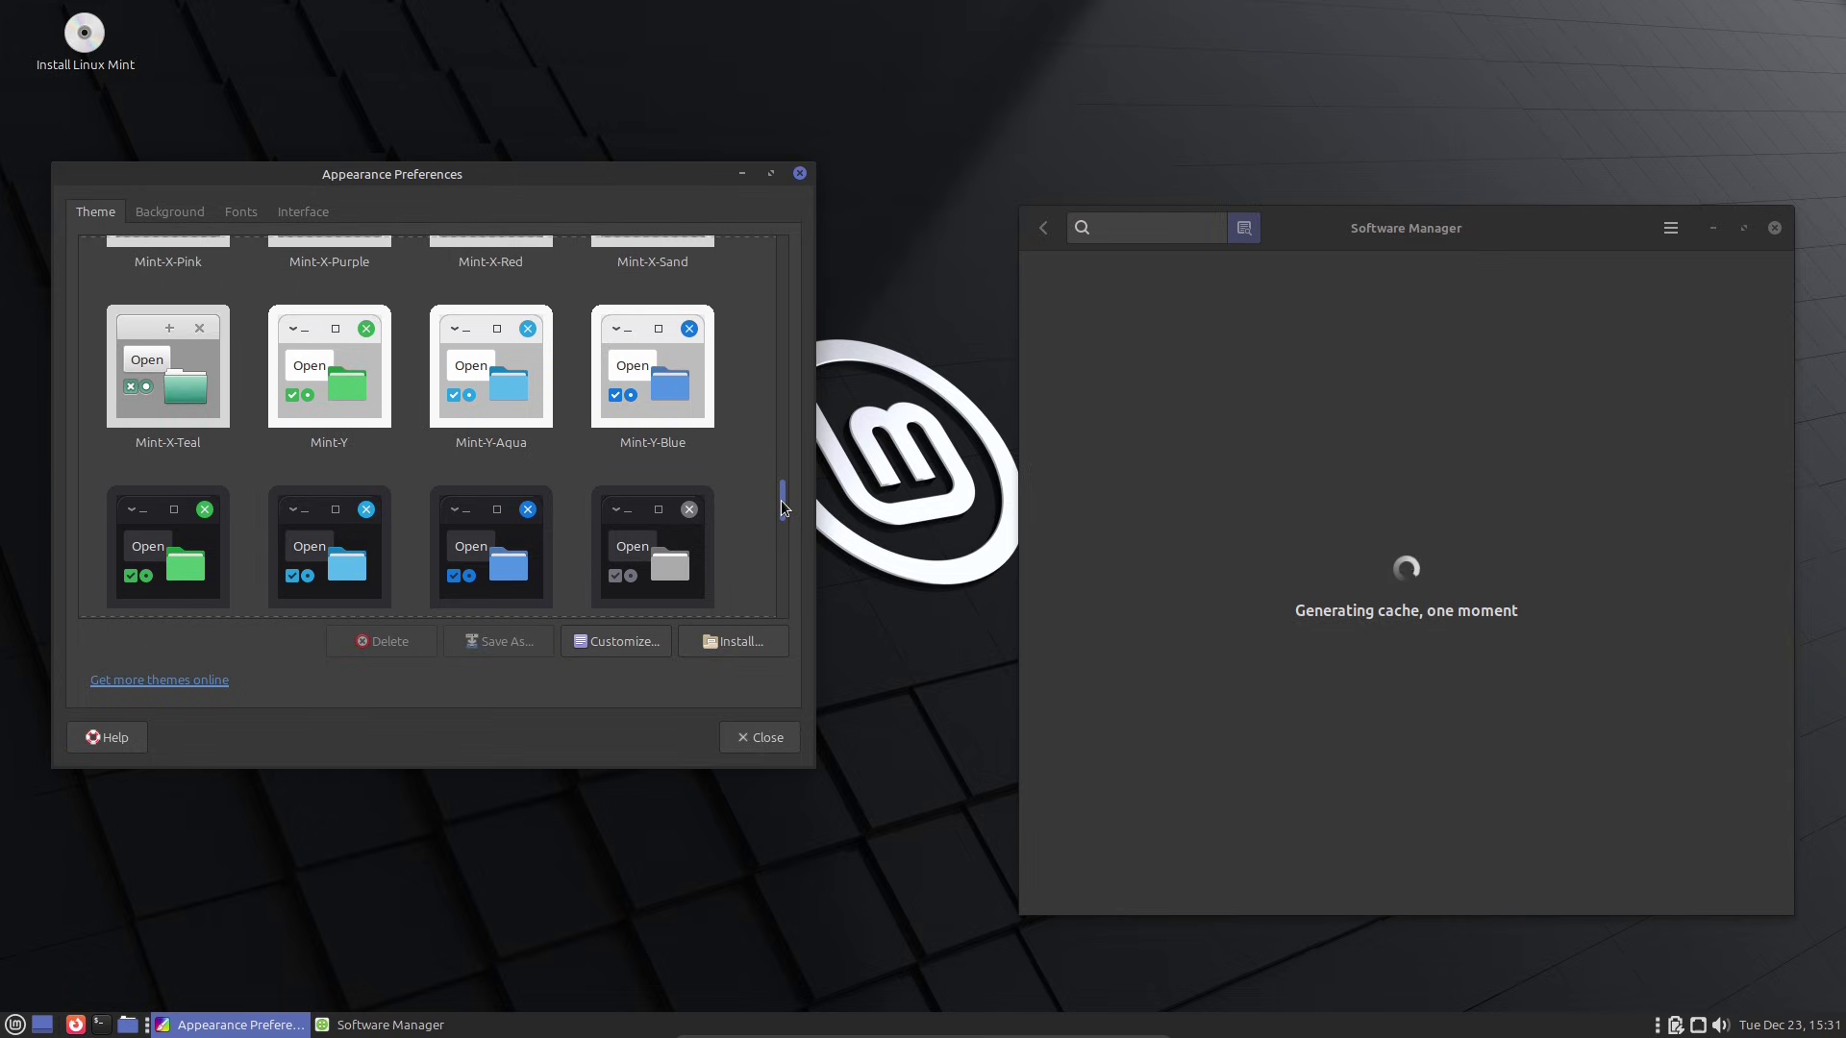
pyautogui.click(474, 375)
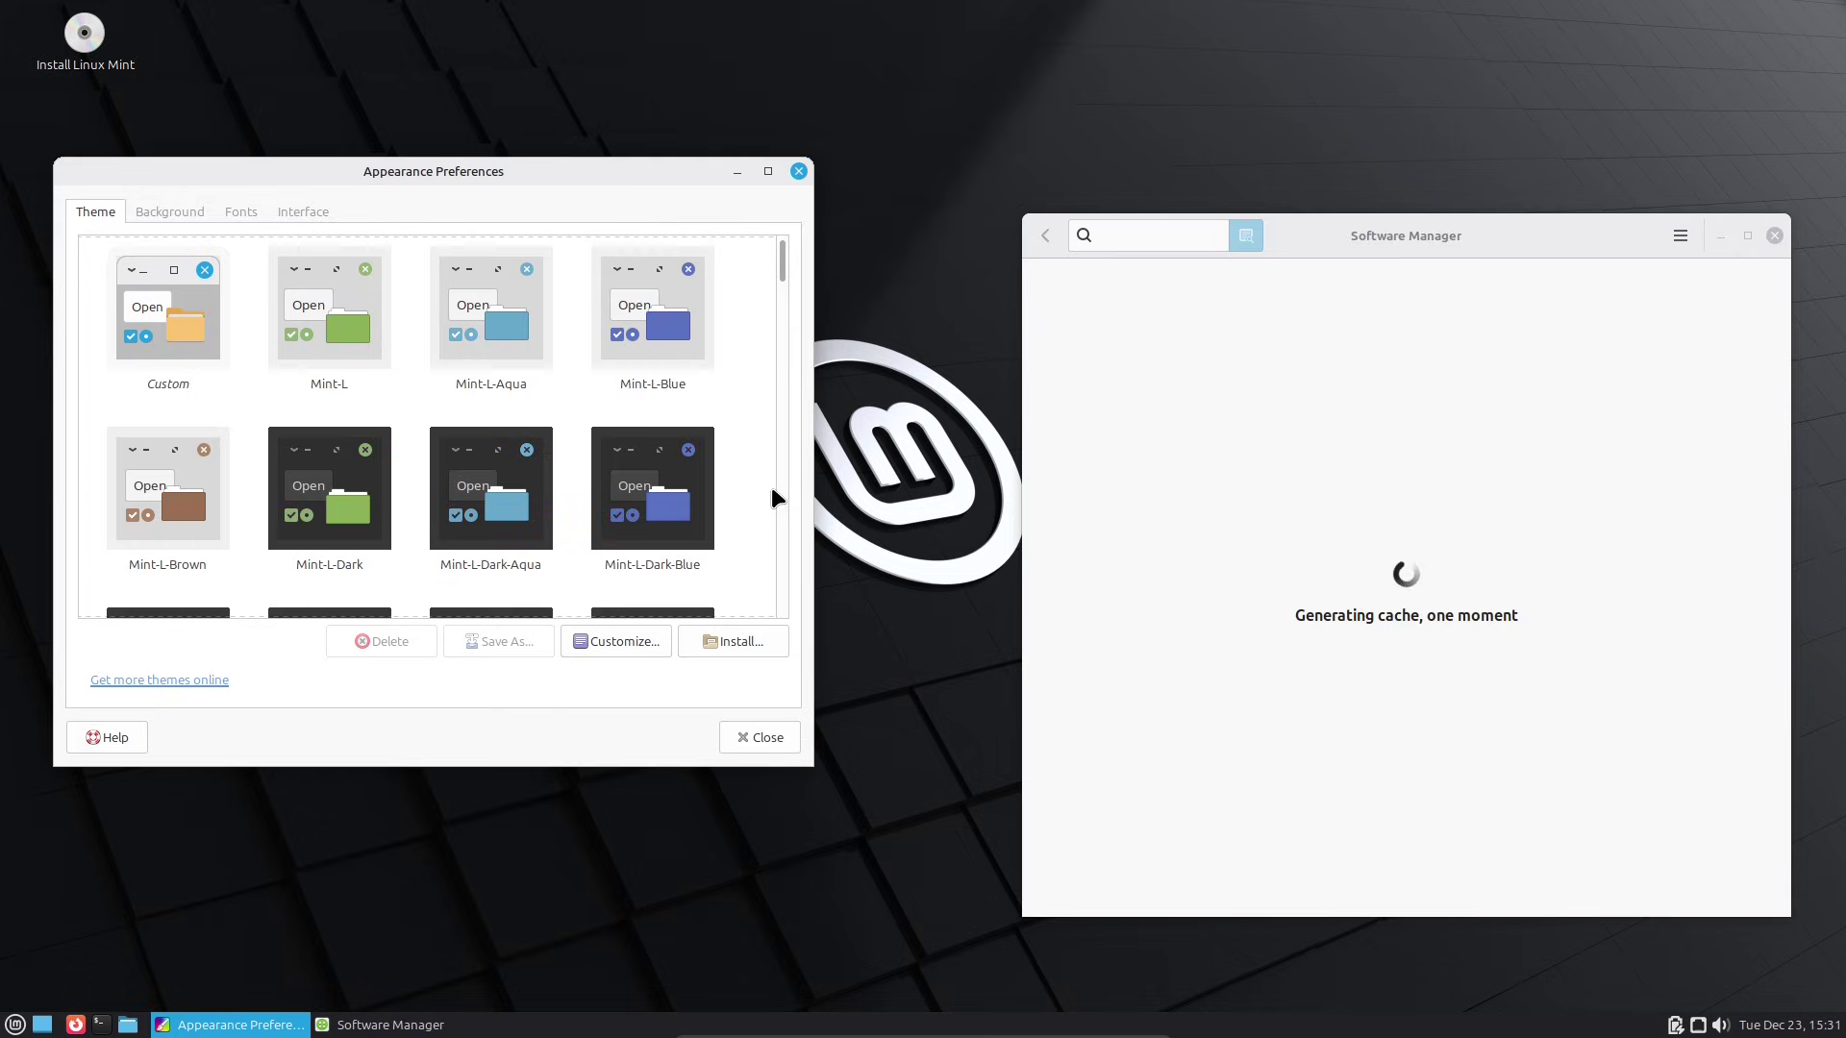
pyautogui.moveTo(782, 275); pyautogui.dragTo(788, 644)
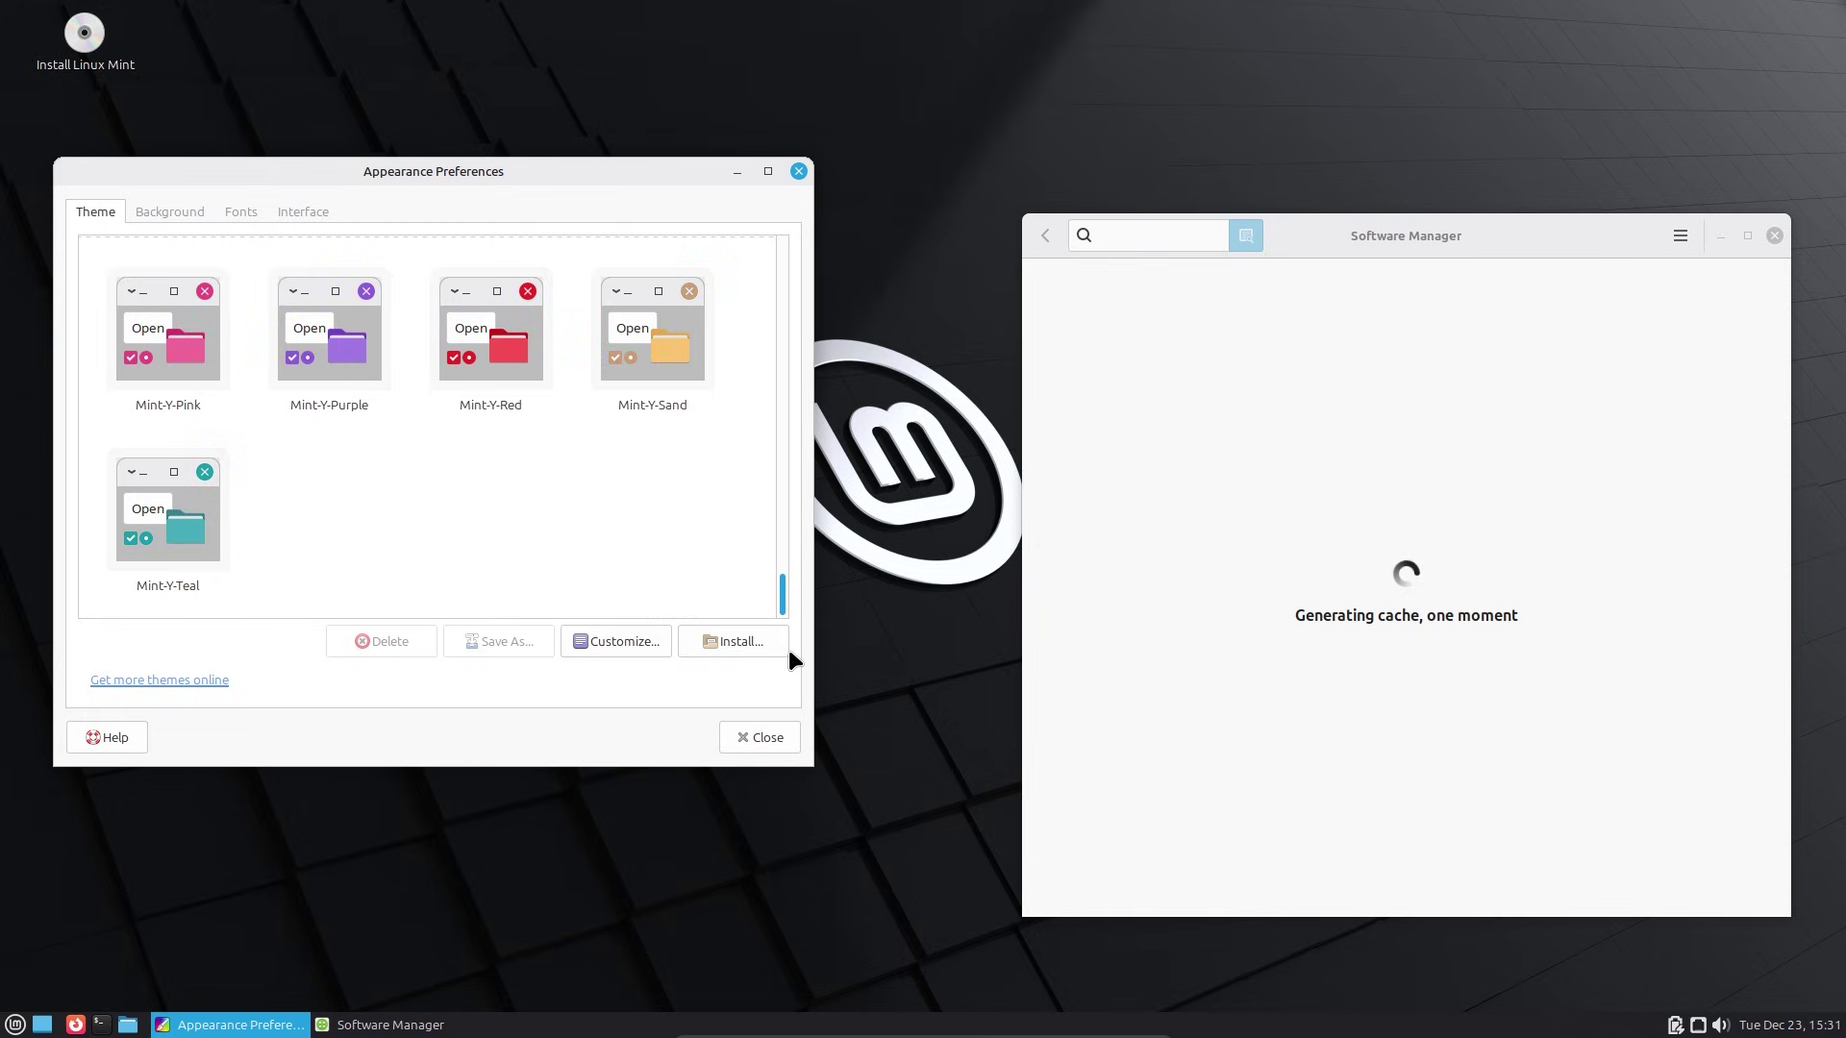
# Step: Show the About windows of the MATE panel and of mintMenu
pyautogui.rightClick(582, 1026)
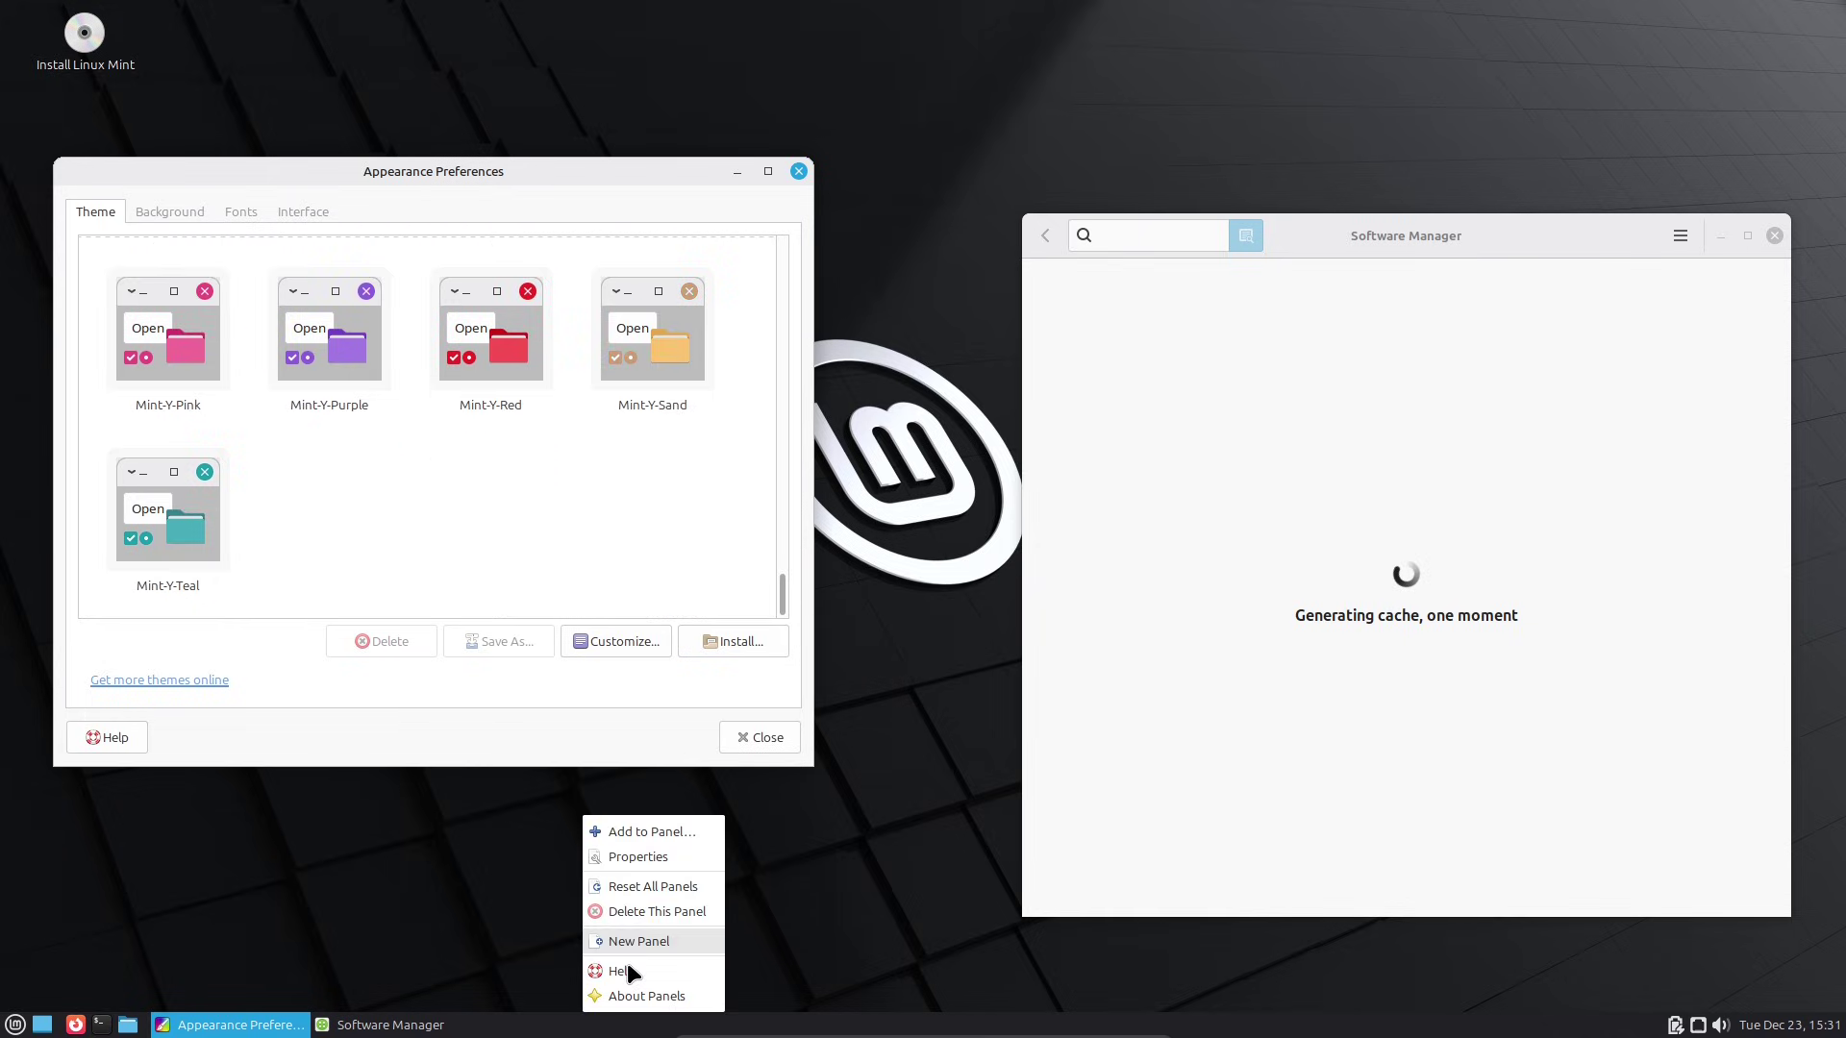
pyautogui.click(653, 996)
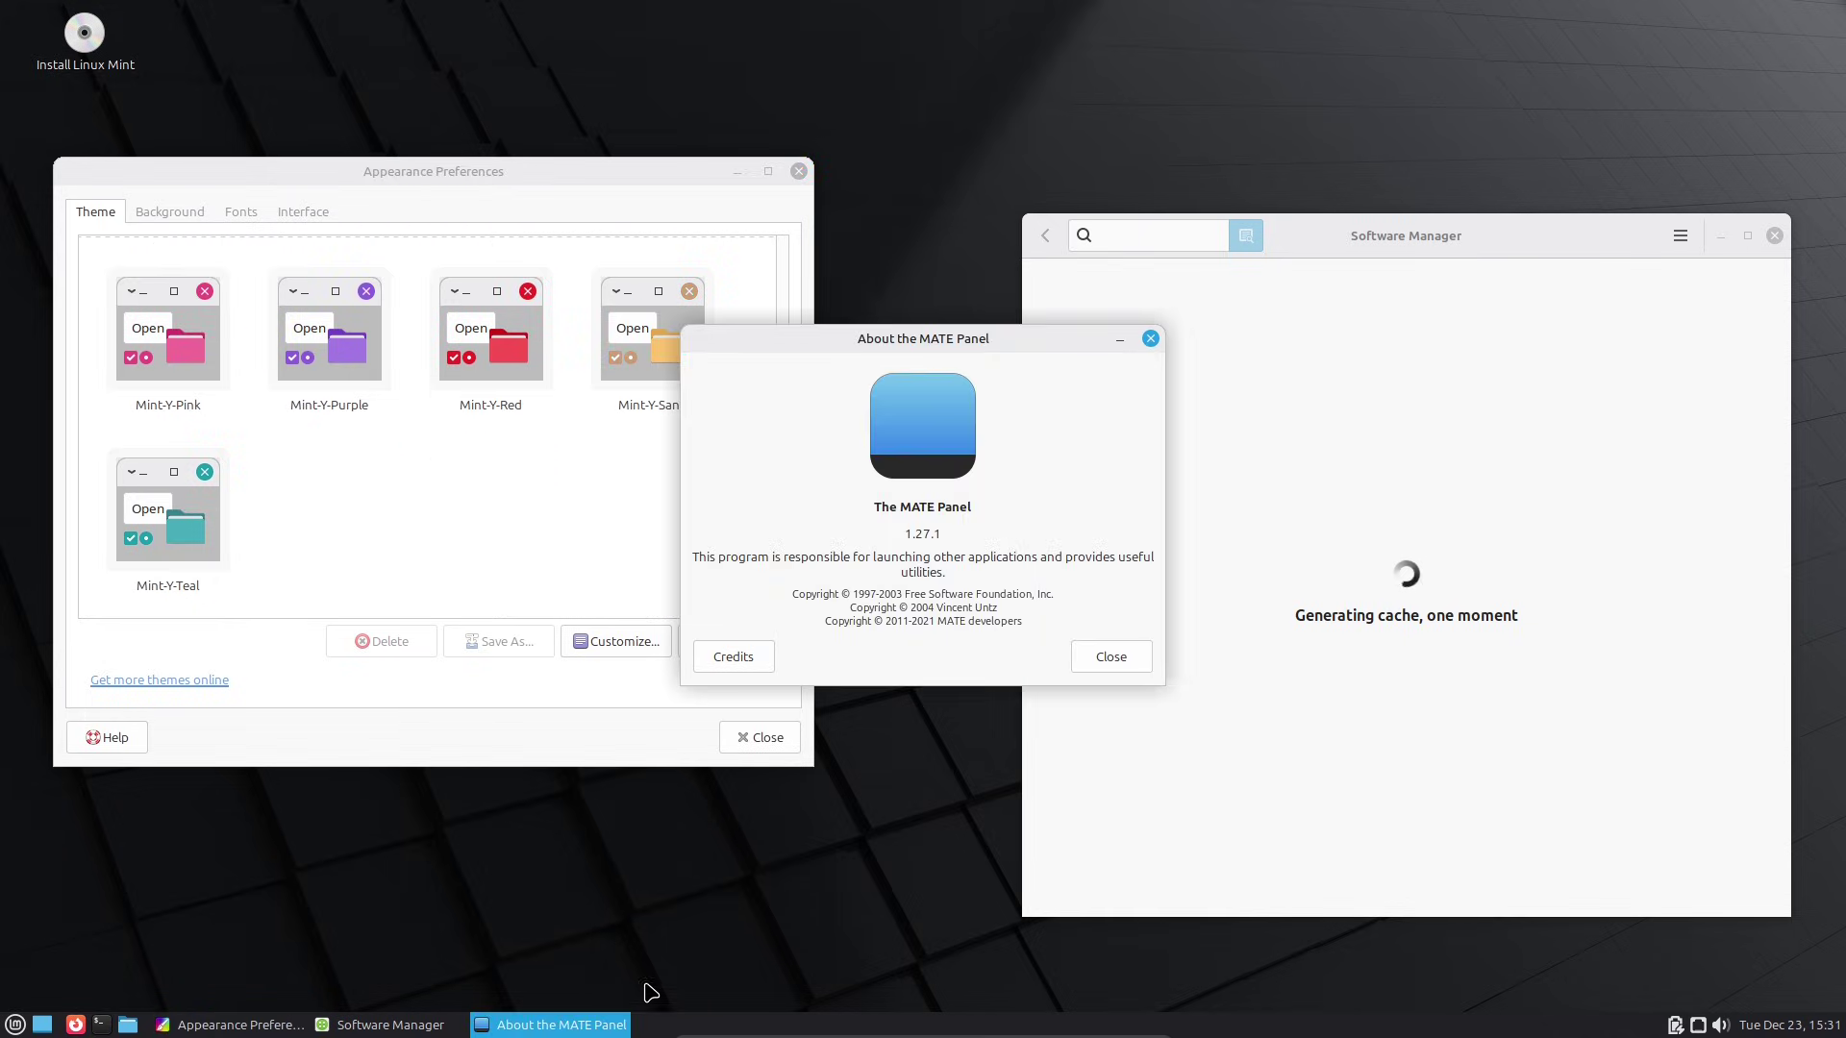
pyautogui.rightClick(15, 1025)
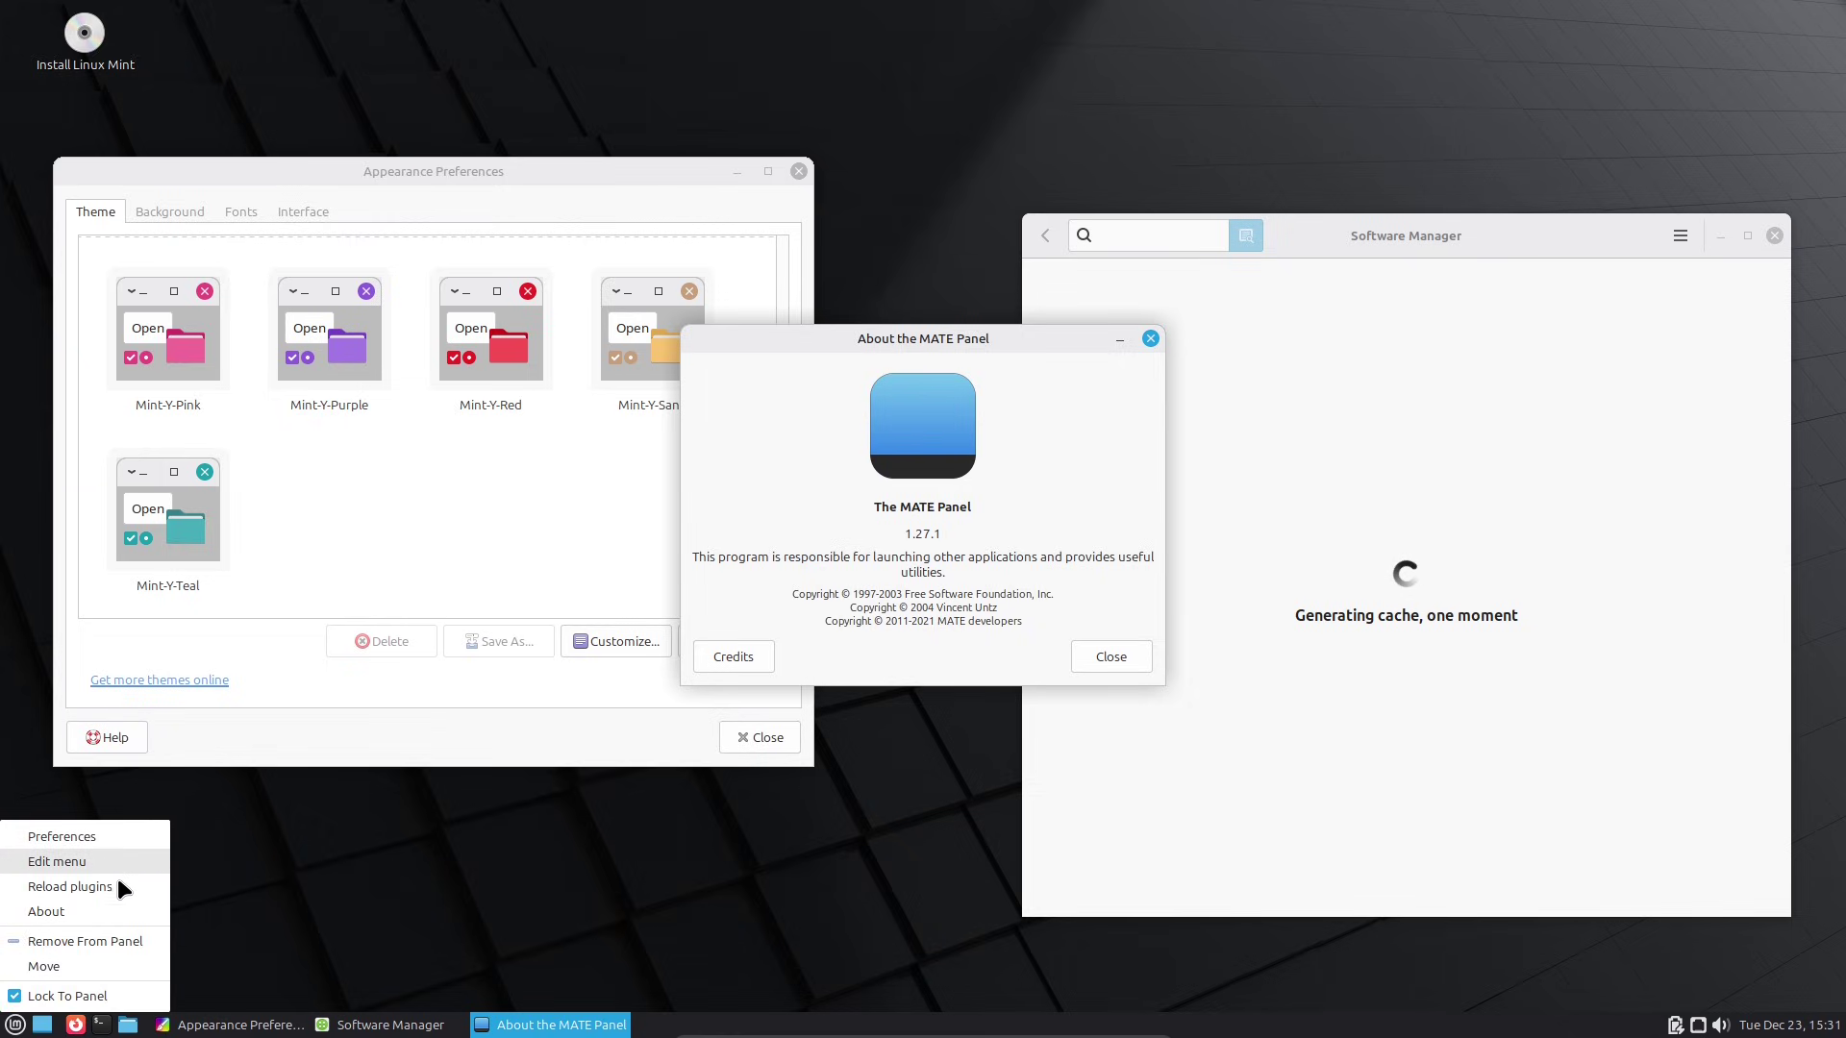
pyautogui.click(108, 913)
# Step: Open the mintMenu preferences, and move the About mintMenu window aside and close it
pyautogui.rightClick(16, 1024)
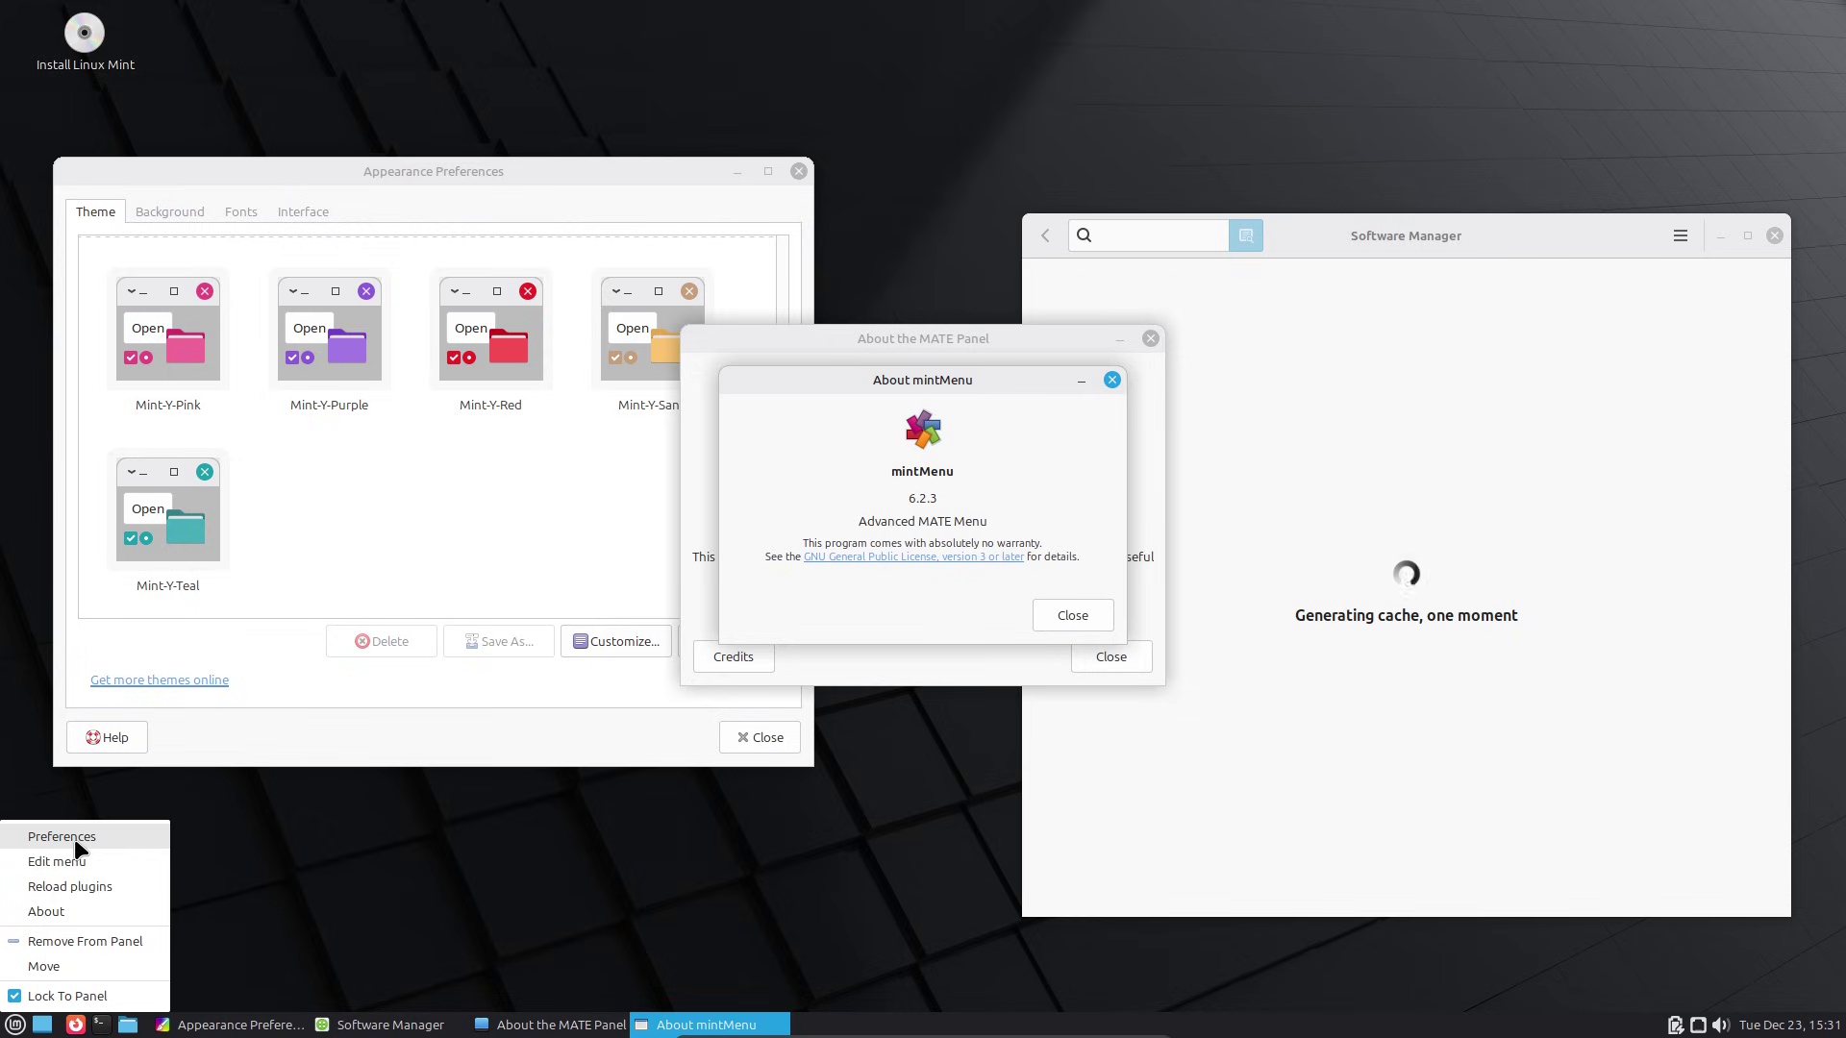
pyautogui.click(868, 473)
pyautogui.moveTo(895, 391); pyautogui.dragTo(1404, 488)
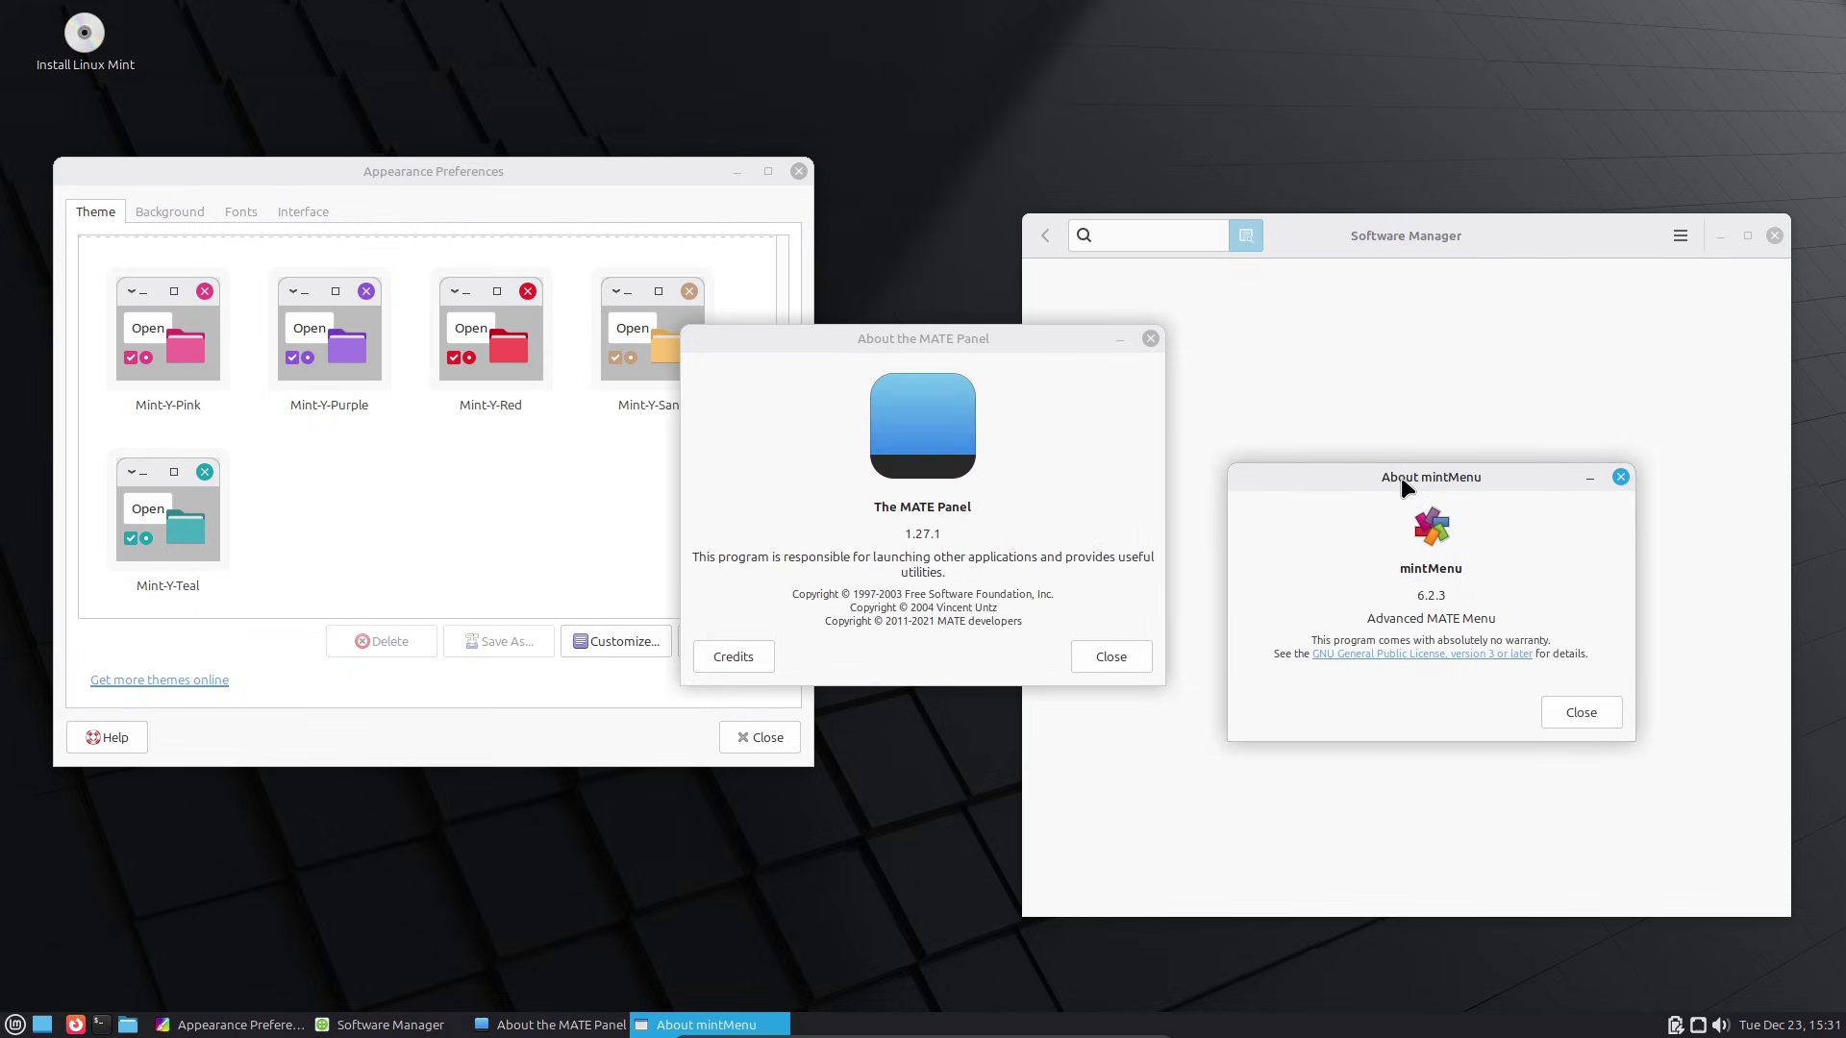
pyautogui.click(1586, 719)
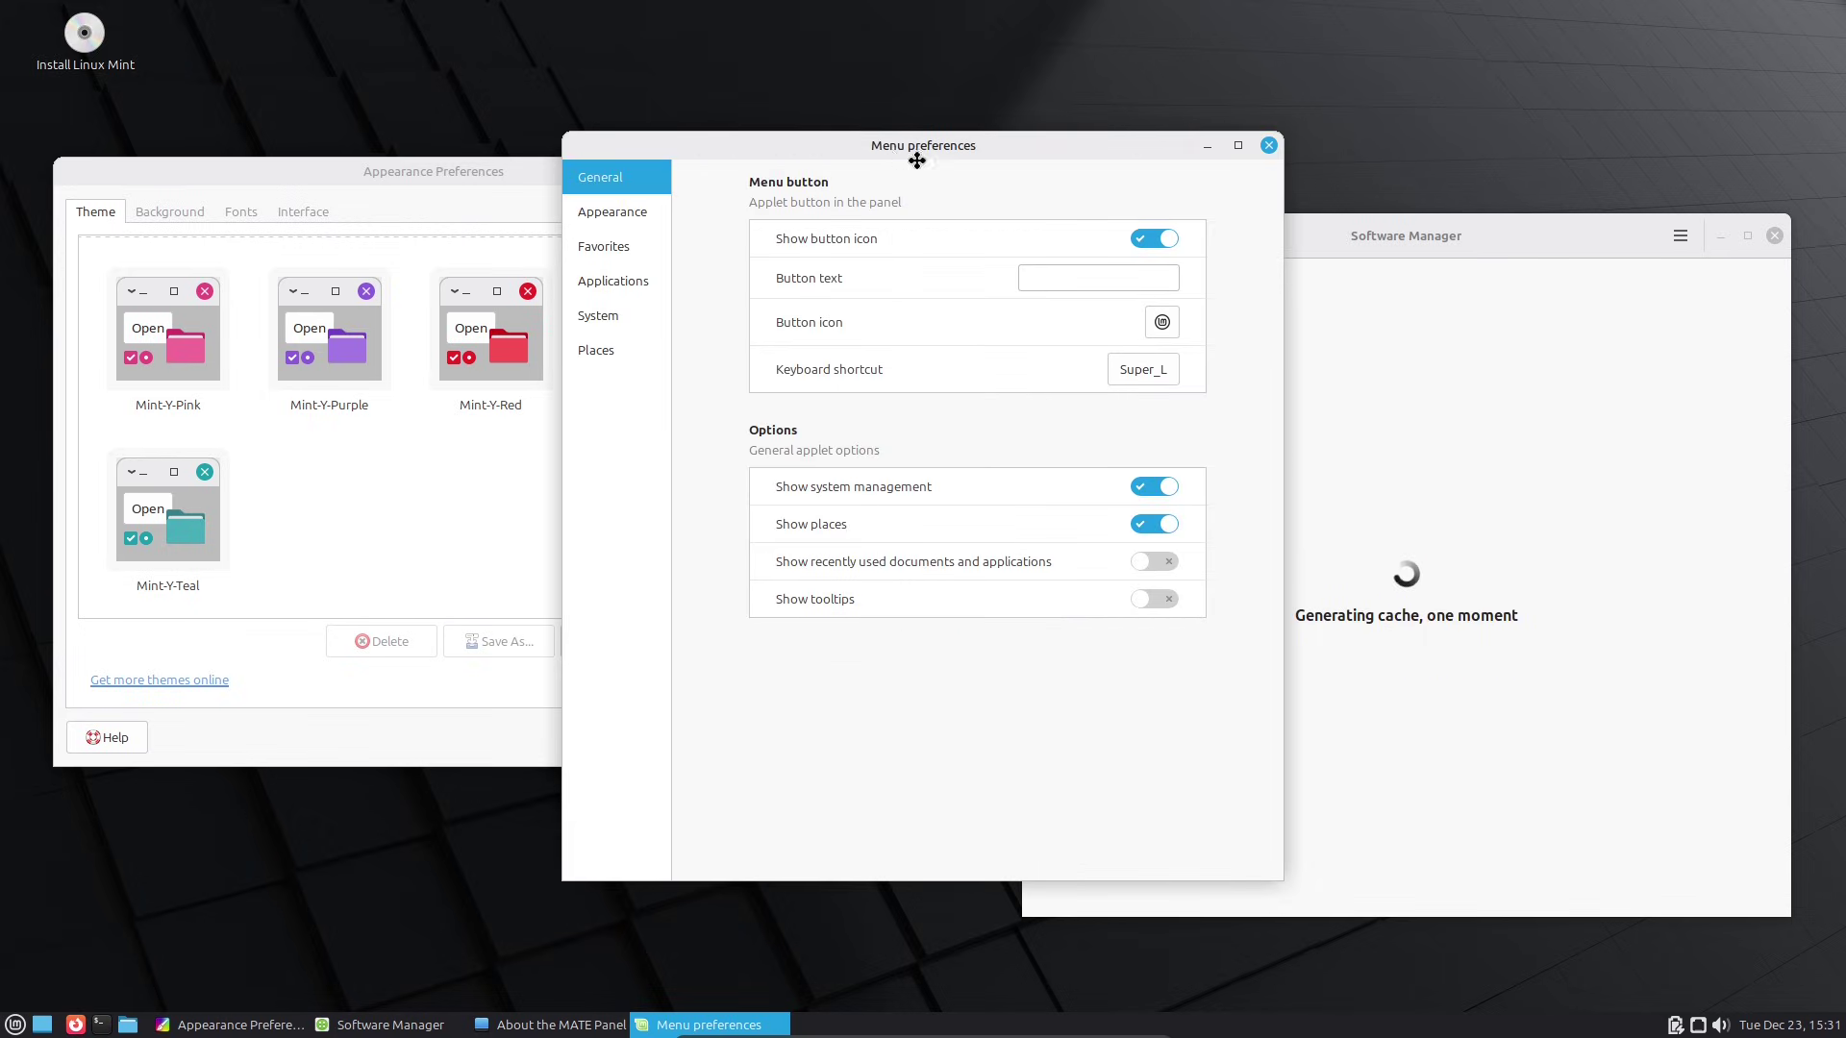
# Step: Review the Appearance, Favorites, Applications, System and Places pages of the menu preferences, and close them and the MATE Panel's About window
pyautogui.moveTo(916, 160); pyautogui.dragTo(1294, 201)
pyautogui.click(987, 258)
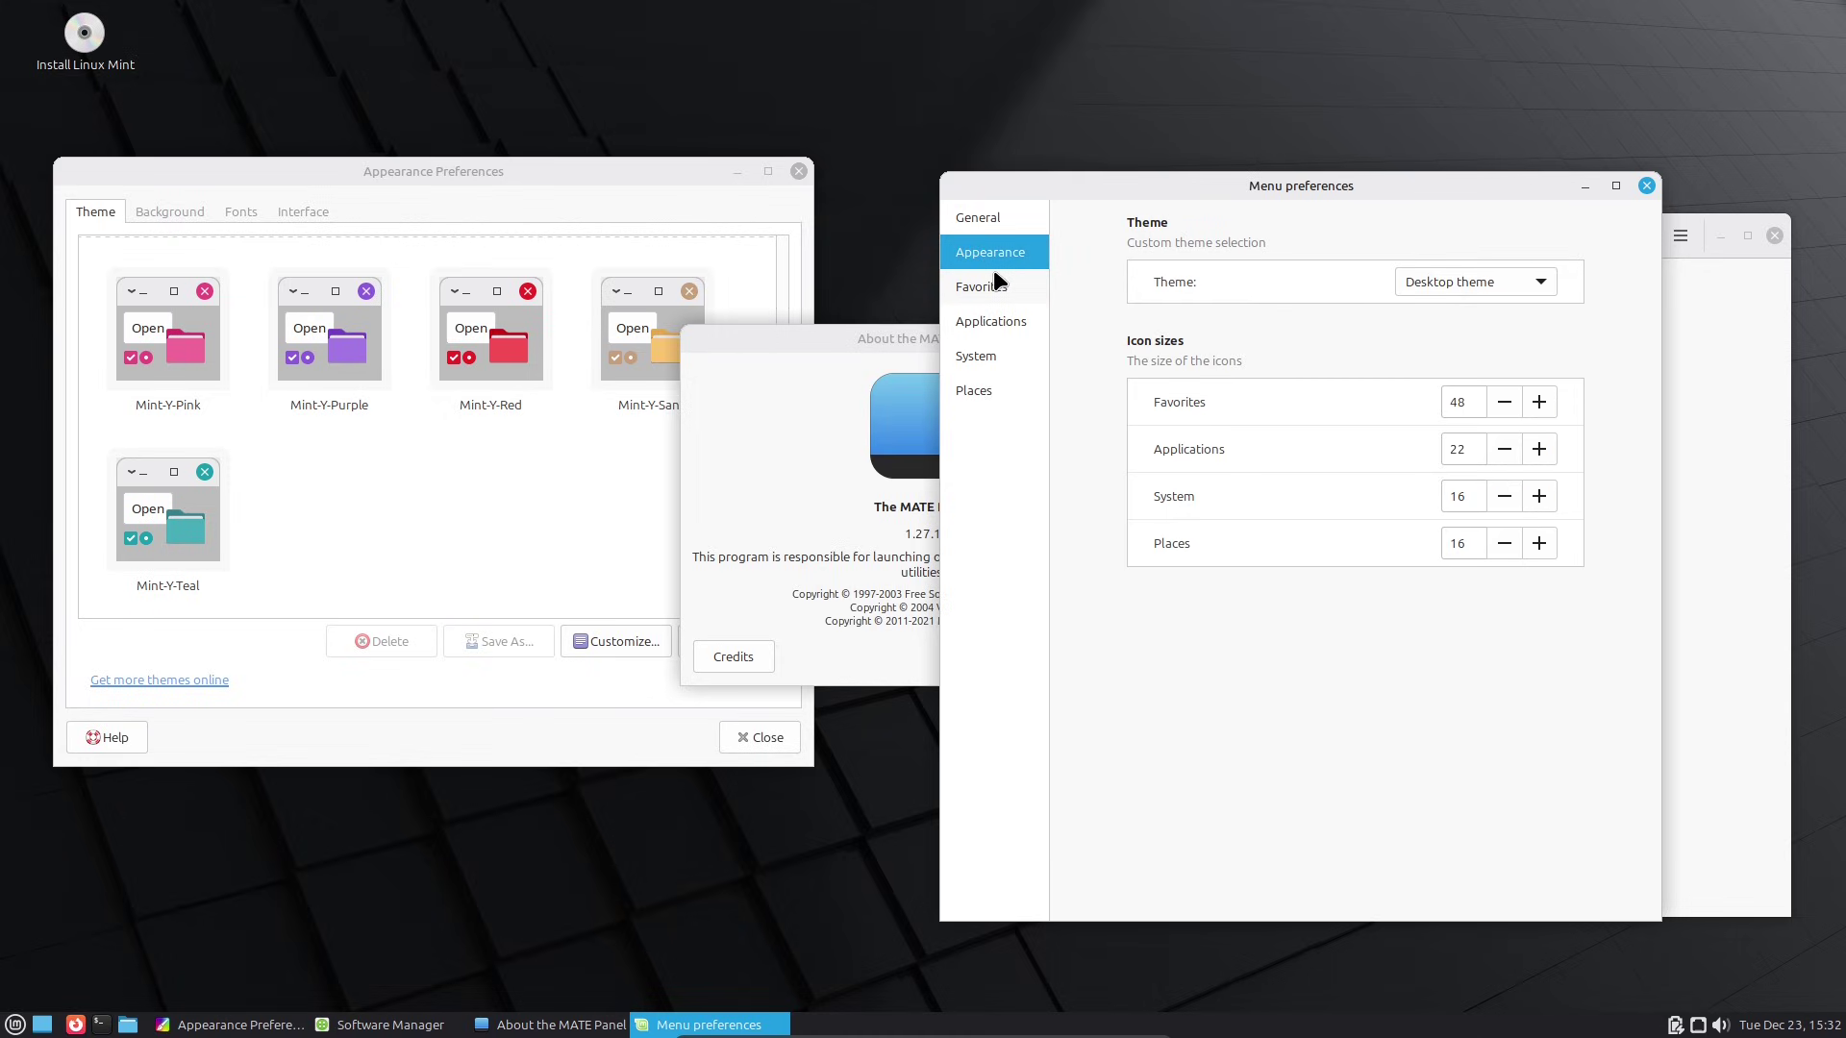
pyautogui.click(1002, 280)
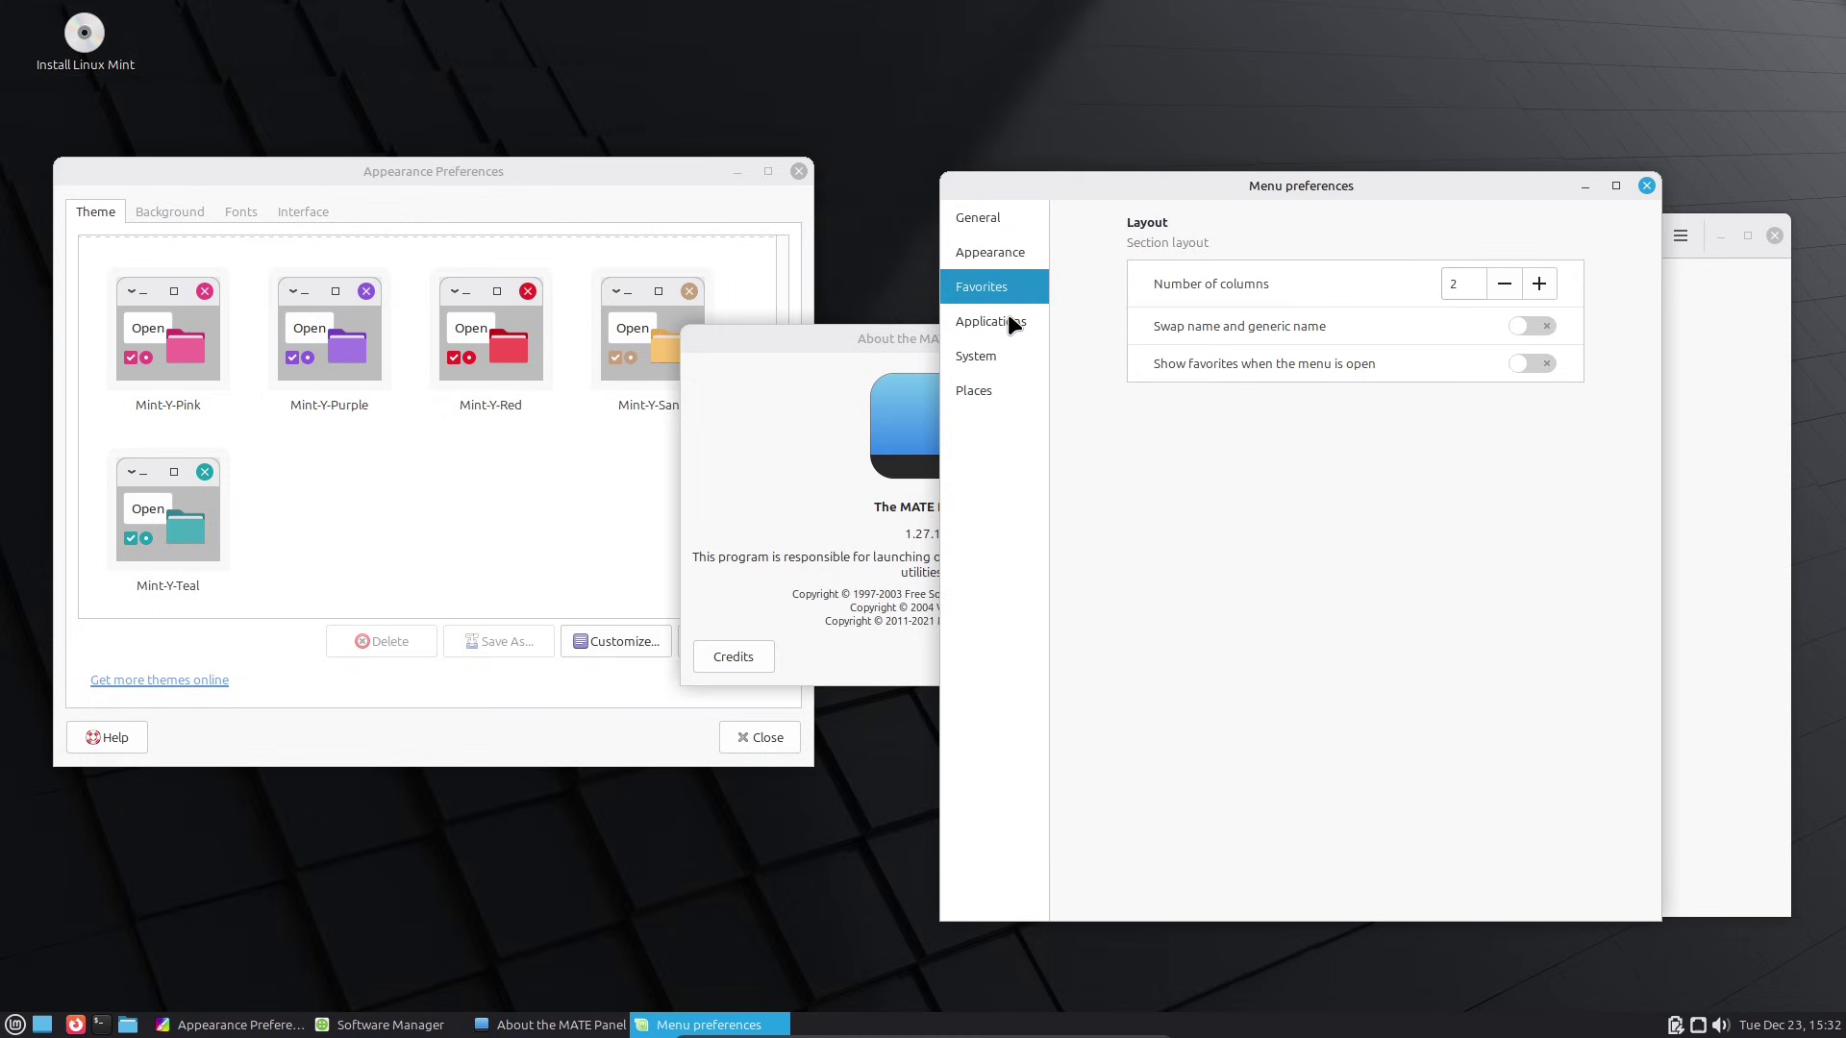
pyautogui.click(1007, 317)
pyautogui.click(1005, 346)
pyautogui.click(1000, 388)
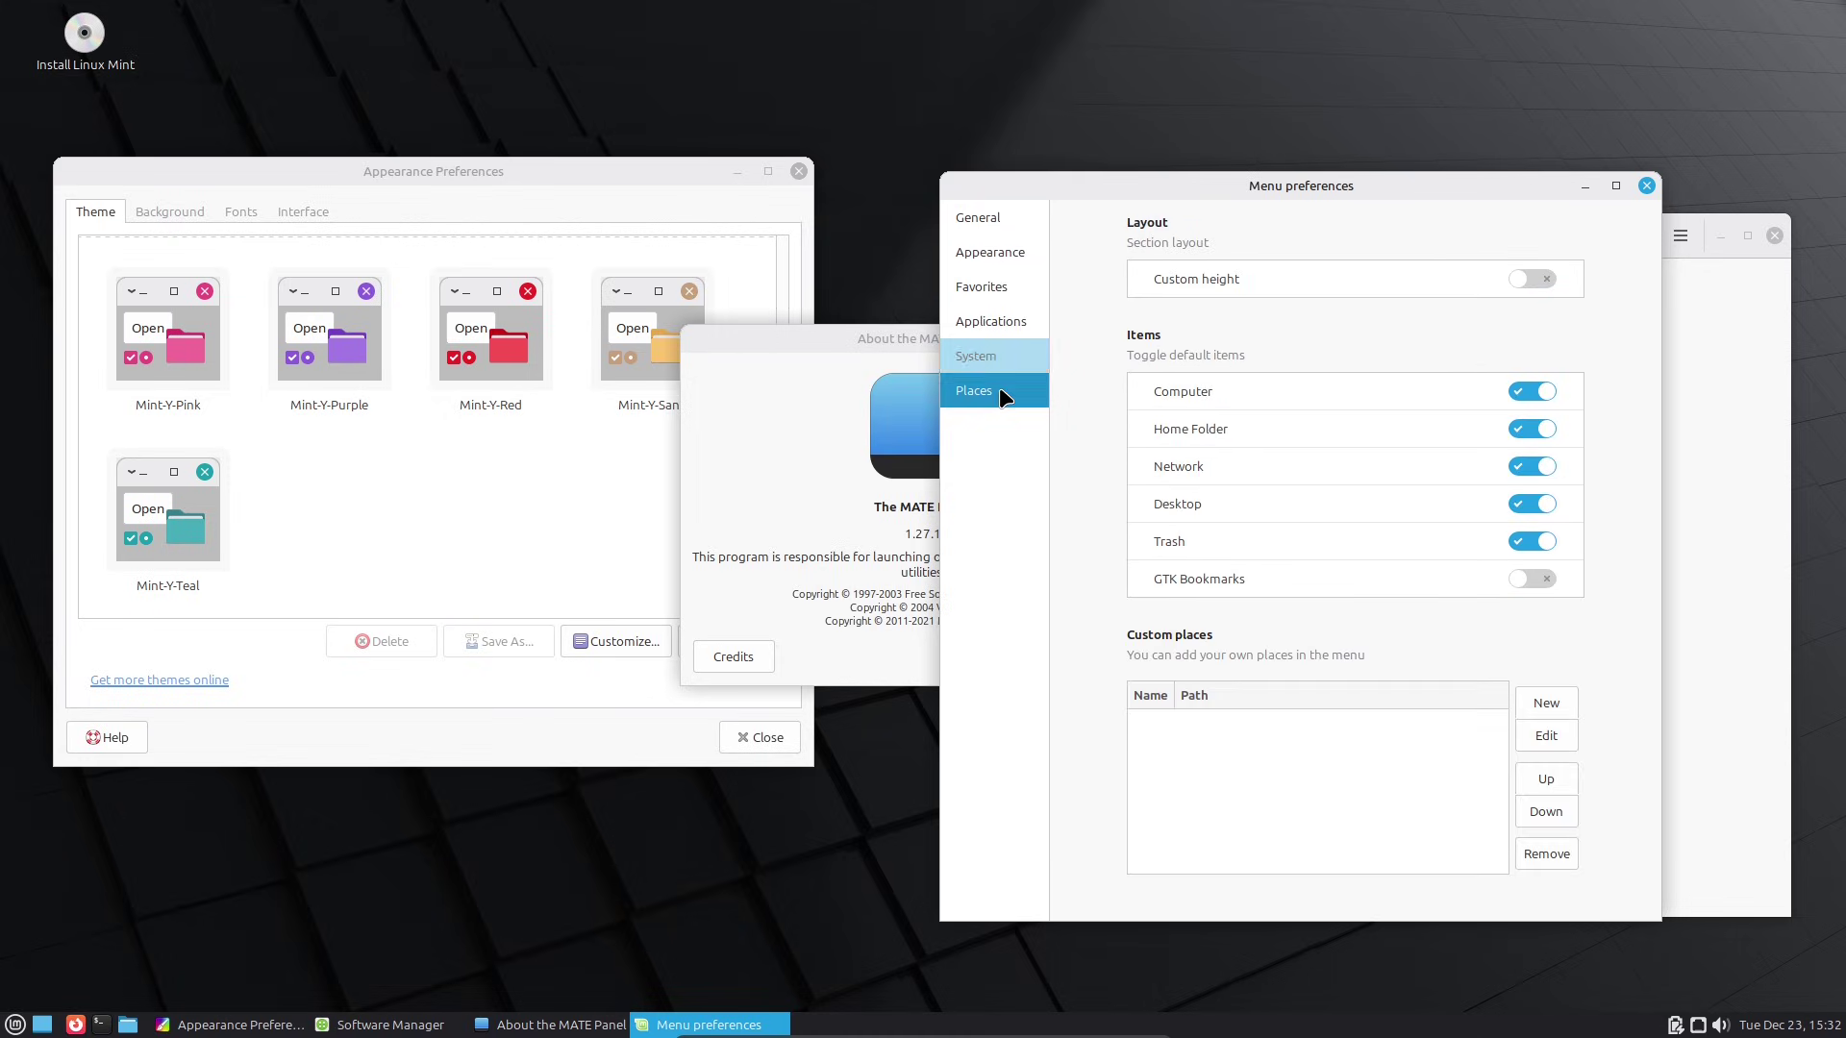
pyautogui.click(1646, 186)
pyautogui.click(1110, 651)
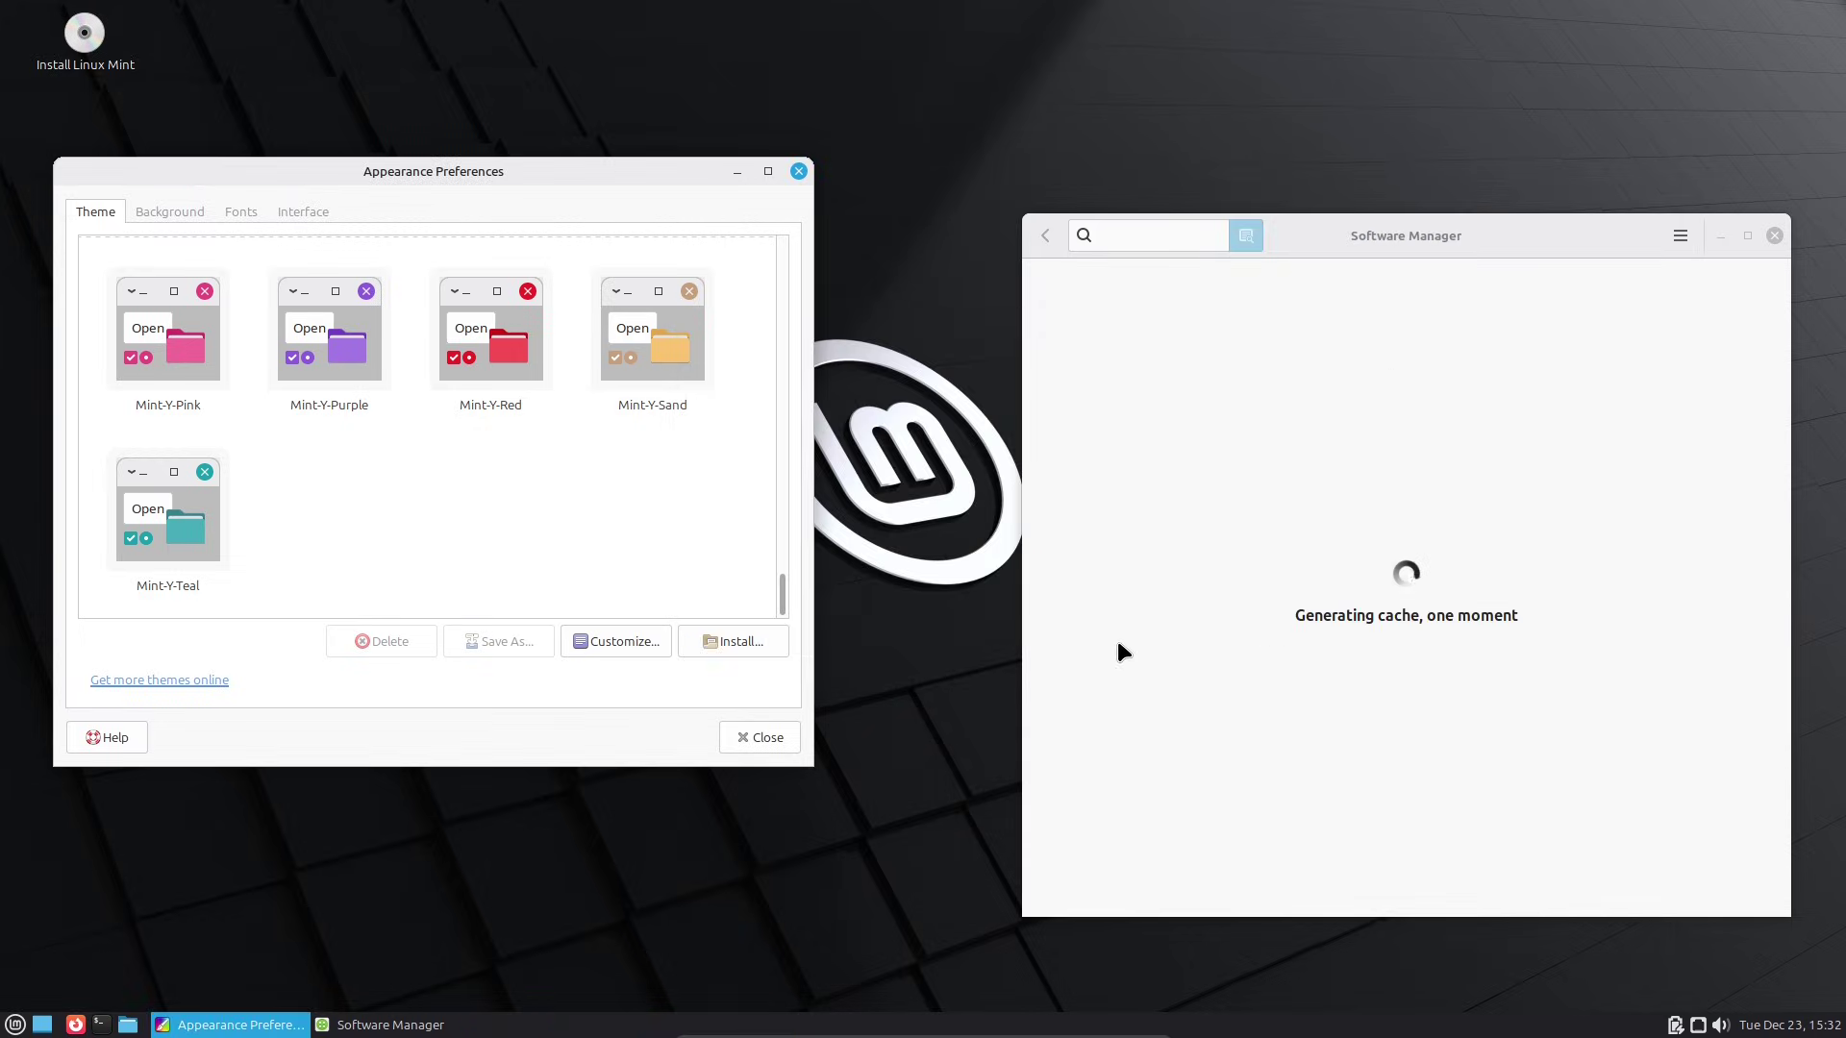
# Step: Move the Appearance Preferences window closer to the Software Manager and show its background settings
pyautogui.moveTo(503, 177); pyautogui.dragTo(608, 205)
pyautogui.click(284, 240)
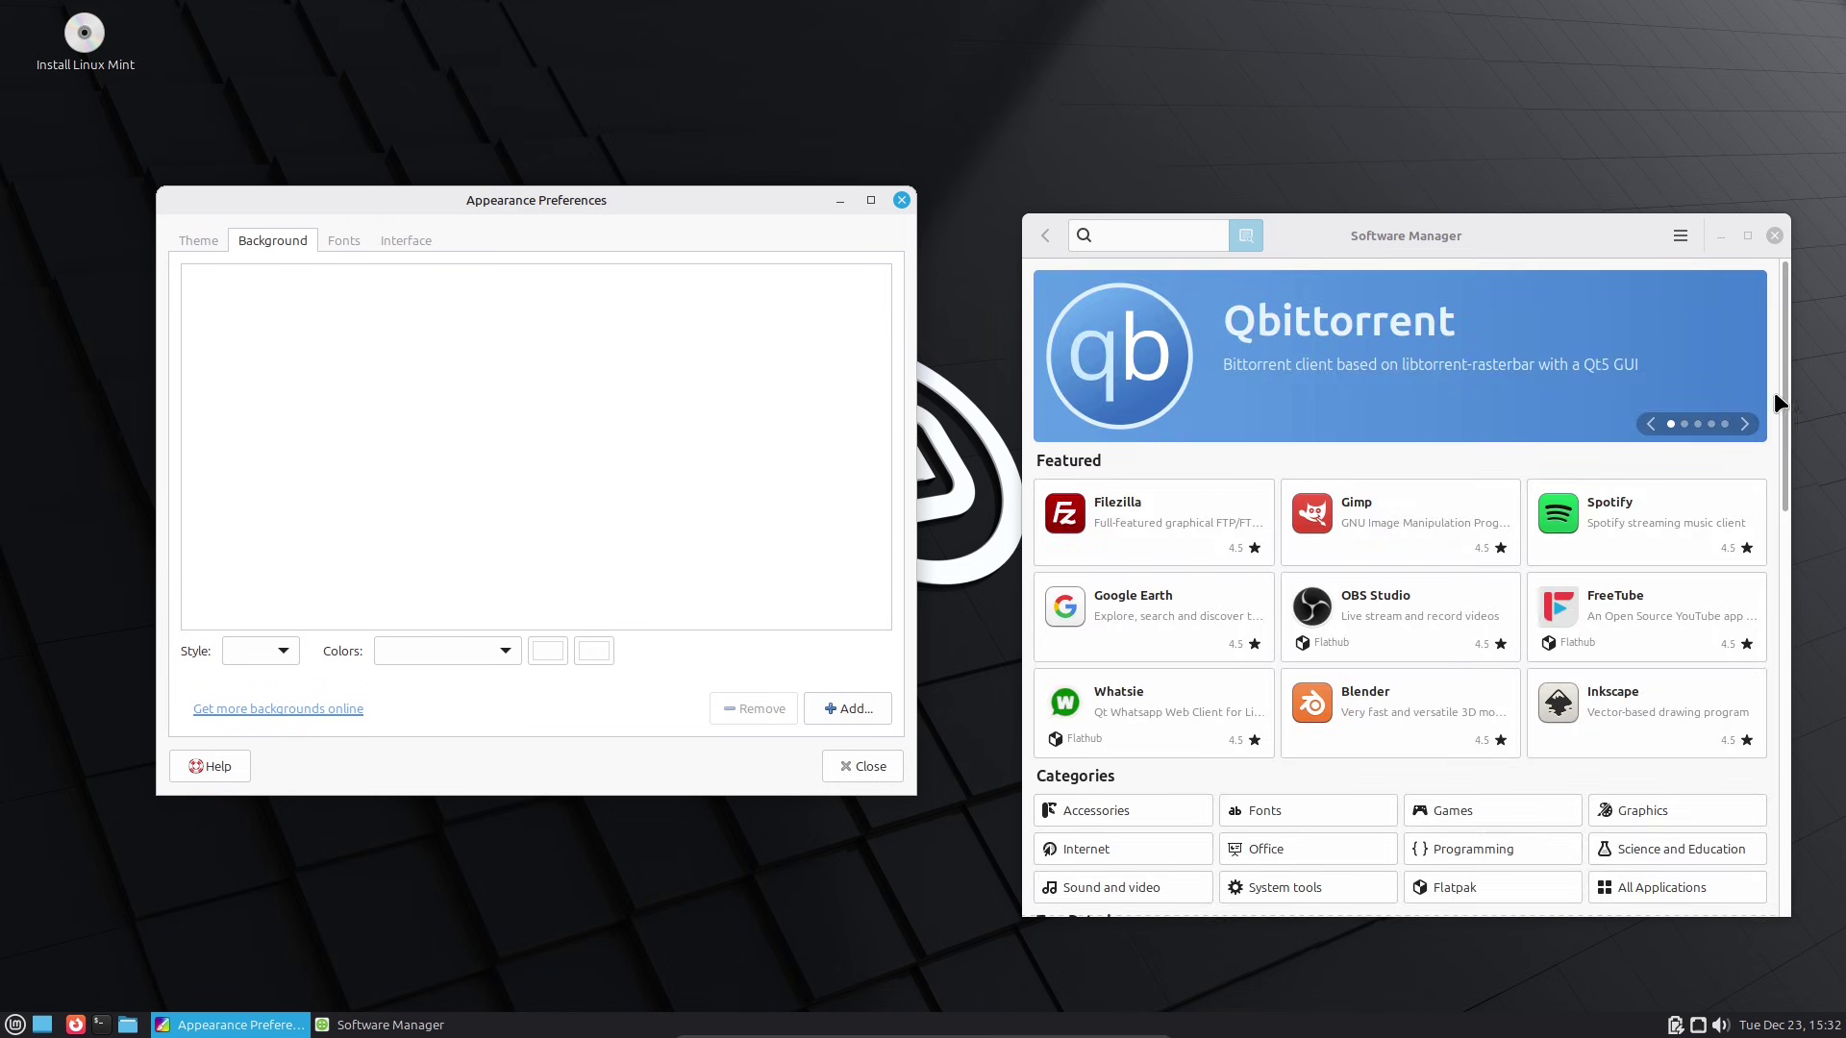
# Step: View Qbittorrent's page and package source options in the Software Manager, and return to the start page
pyautogui.moveTo(1783, 402); pyautogui.dragTo(1805, 370)
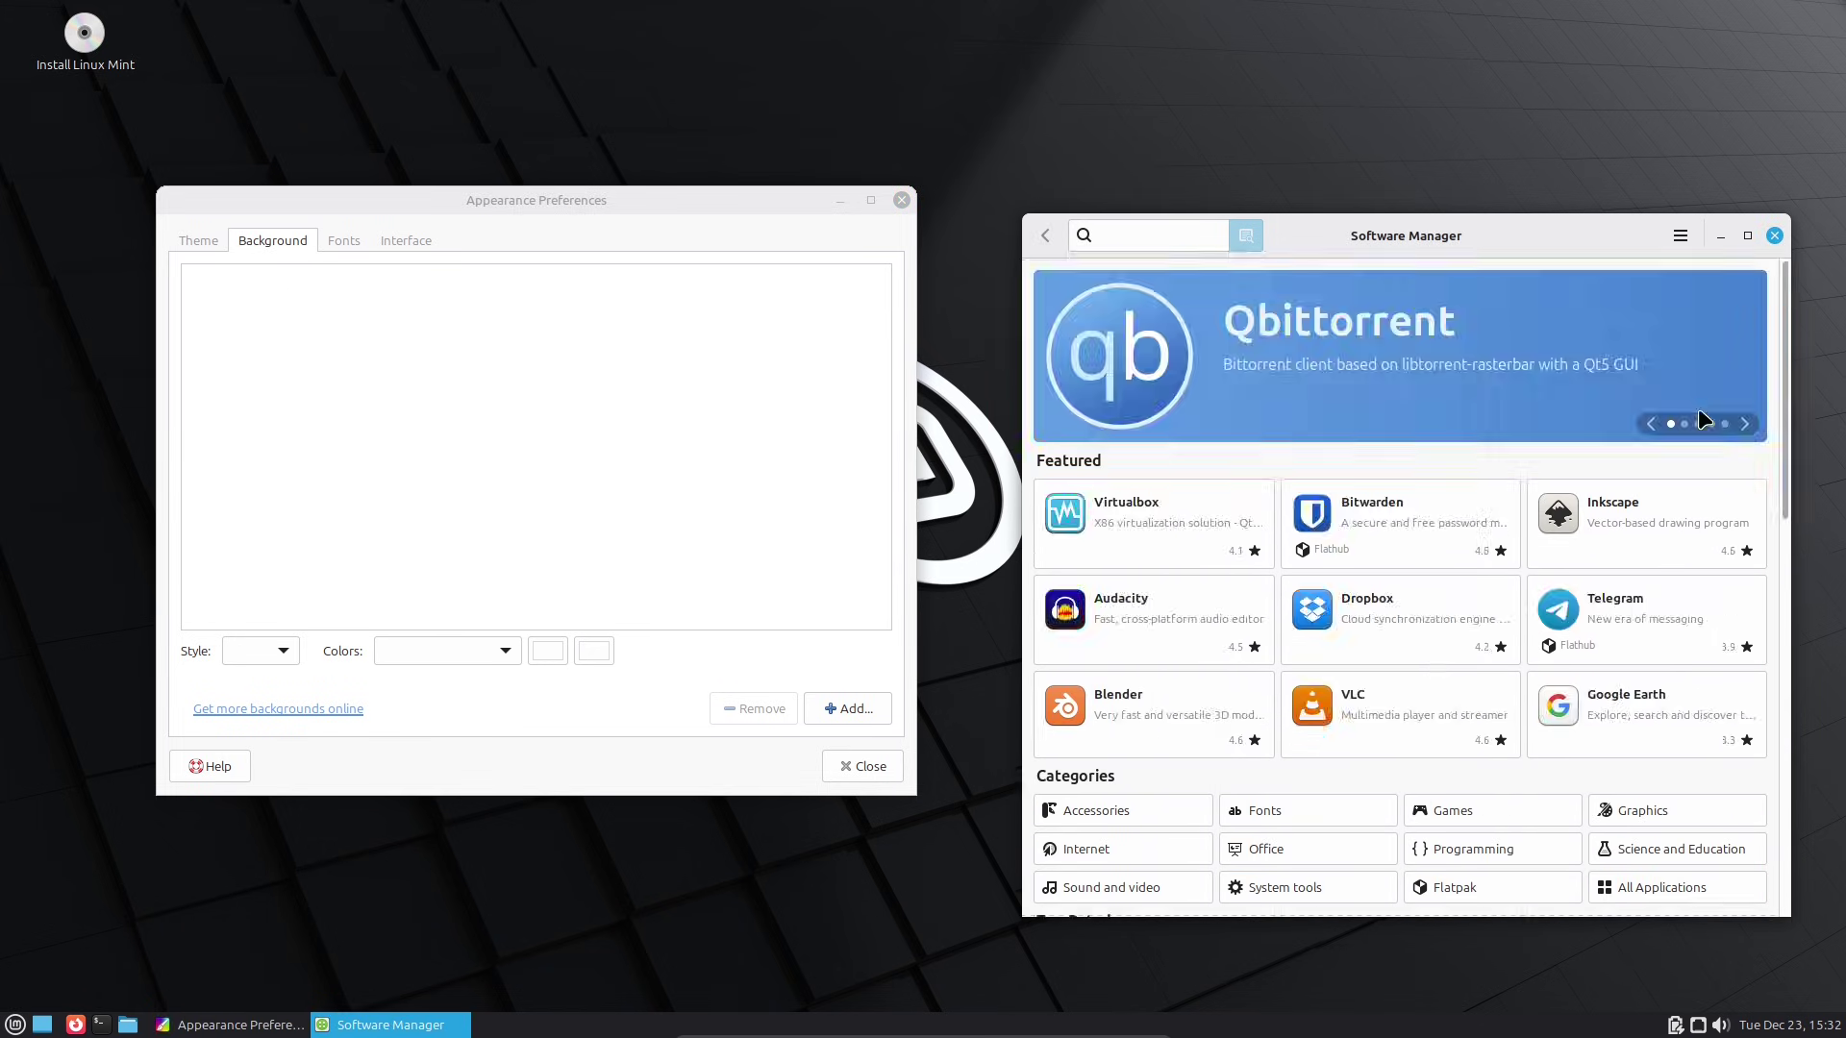
pyautogui.click(1698, 407)
pyautogui.click(1674, 332)
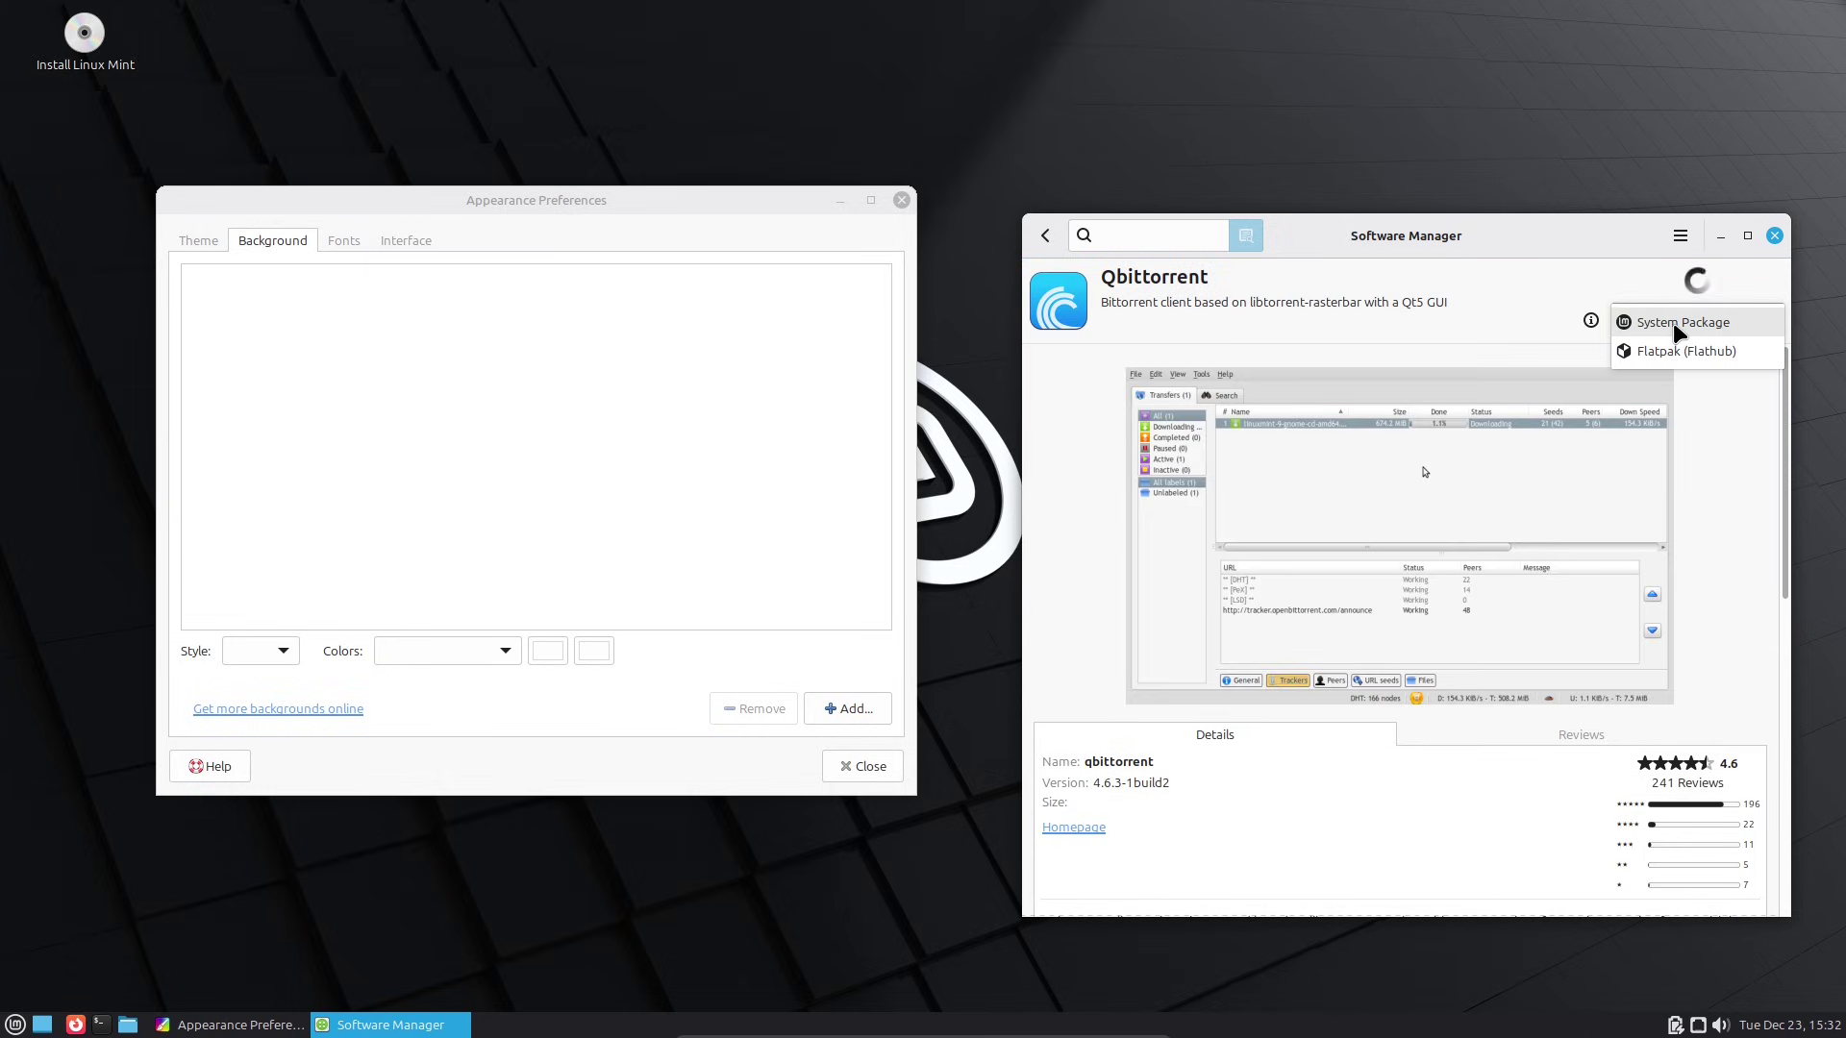
pyautogui.click(1044, 240)
pyautogui.click(1043, 242)
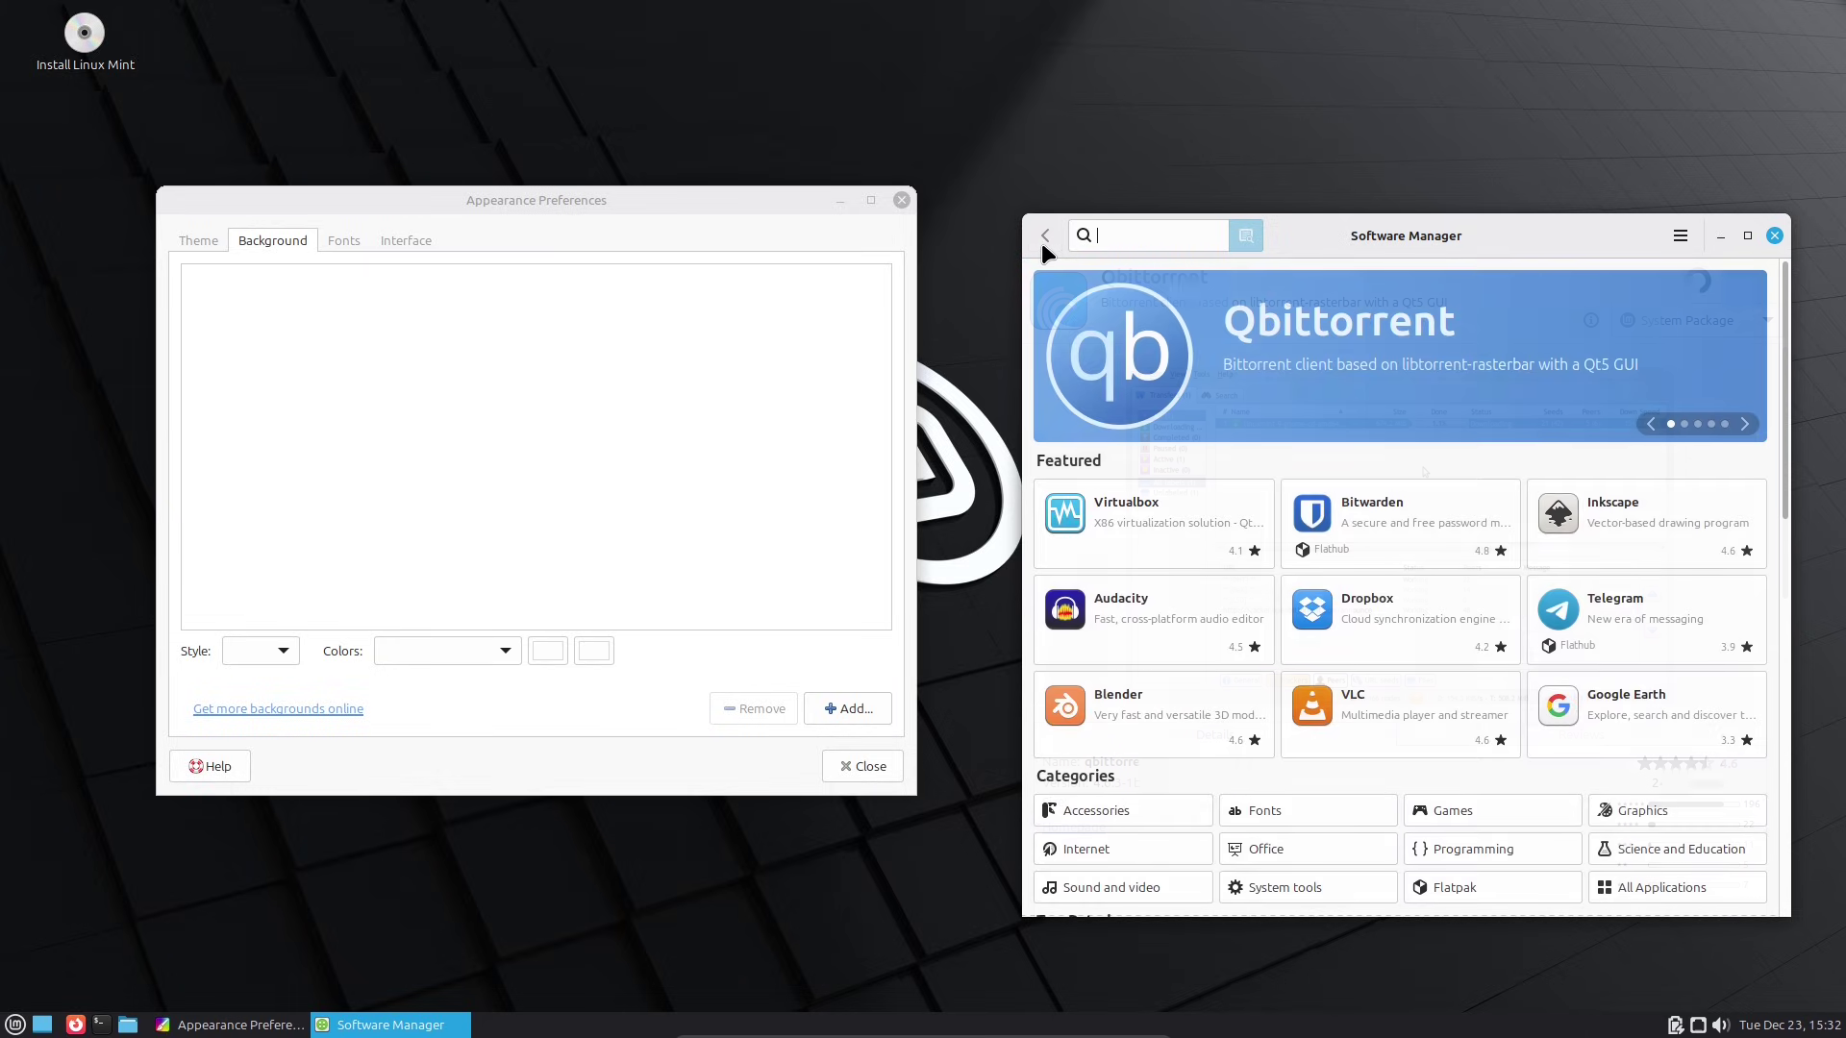
# Step: Close Appearance Preferences and check the package source options on Inkscape's page in the Software Manager
pyautogui.click(346, 241)
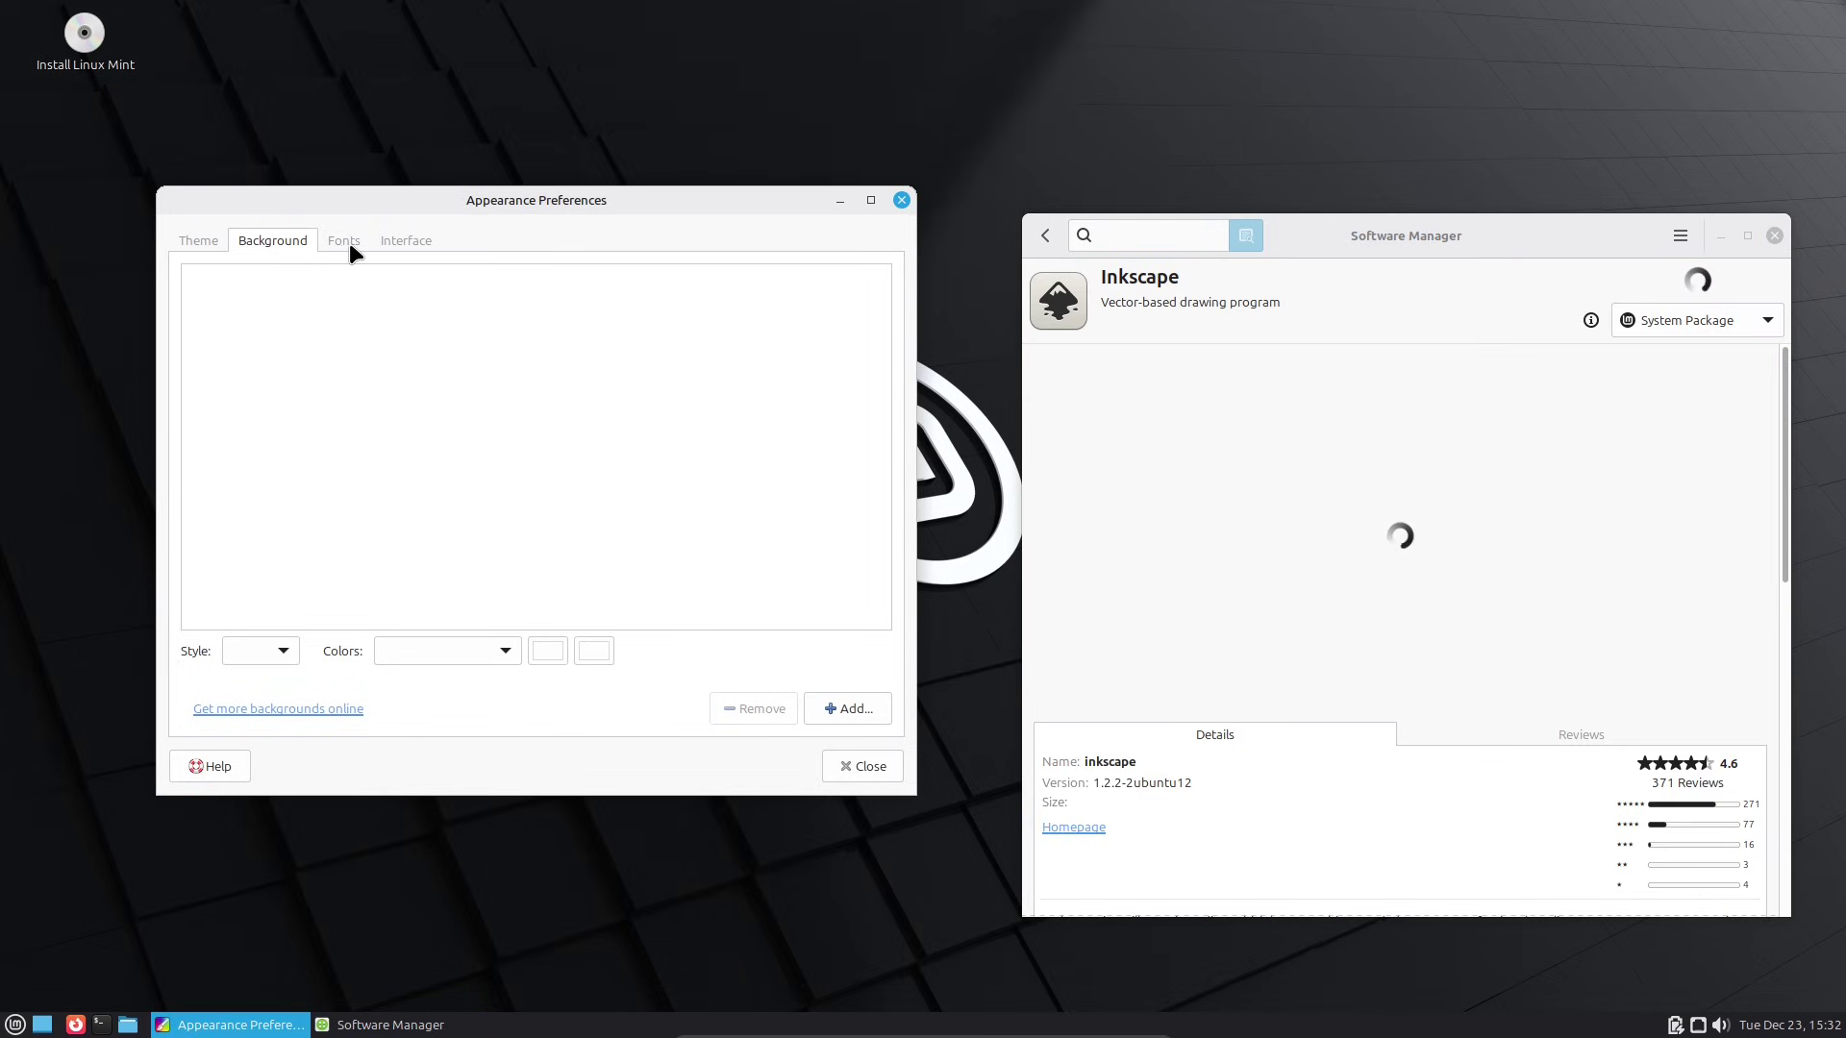
pyautogui.click(899, 201)
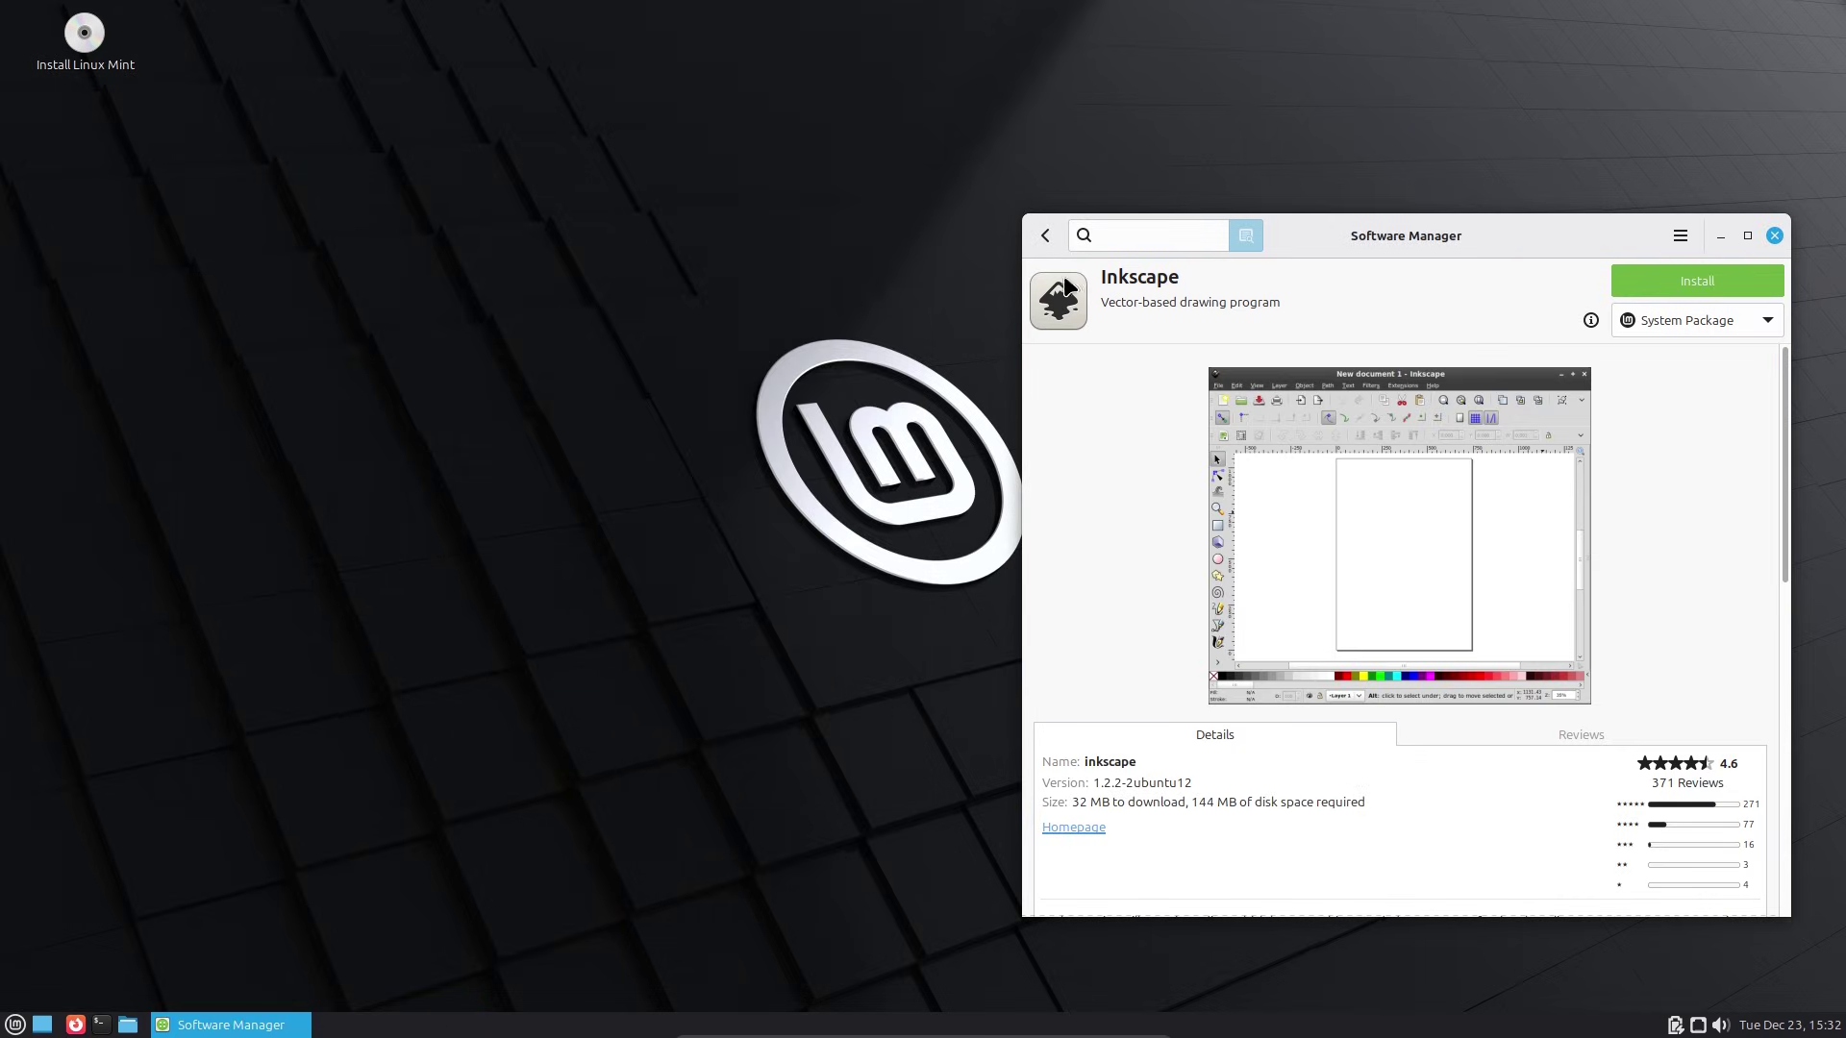
pyautogui.click(1769, 317)
pyautogui.click(1774, 238)
# Step: Show the Software Manager's About window and its preferences, and close the Software Manager
pyautogui.click(1679, 235)
pyautogui.click(1636, 356)
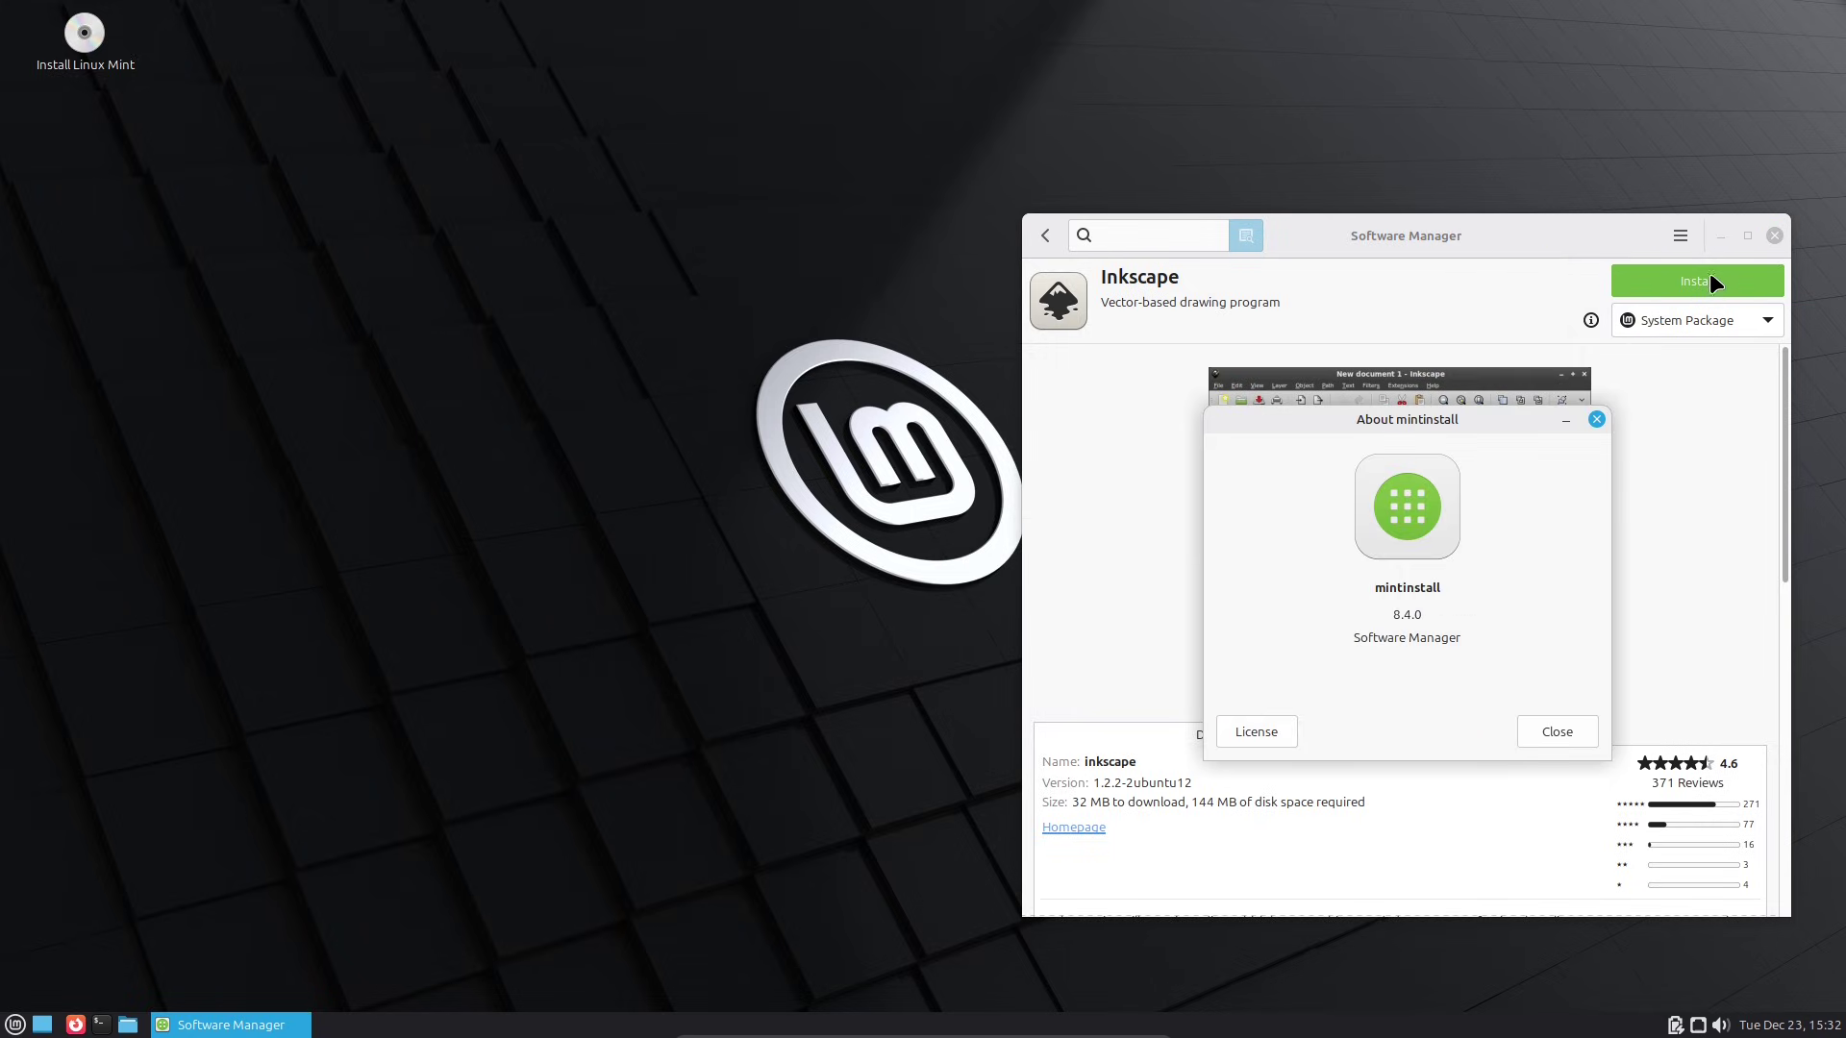
pyautogui.click(1598, 416)
pyautogui.click(1679, 235)
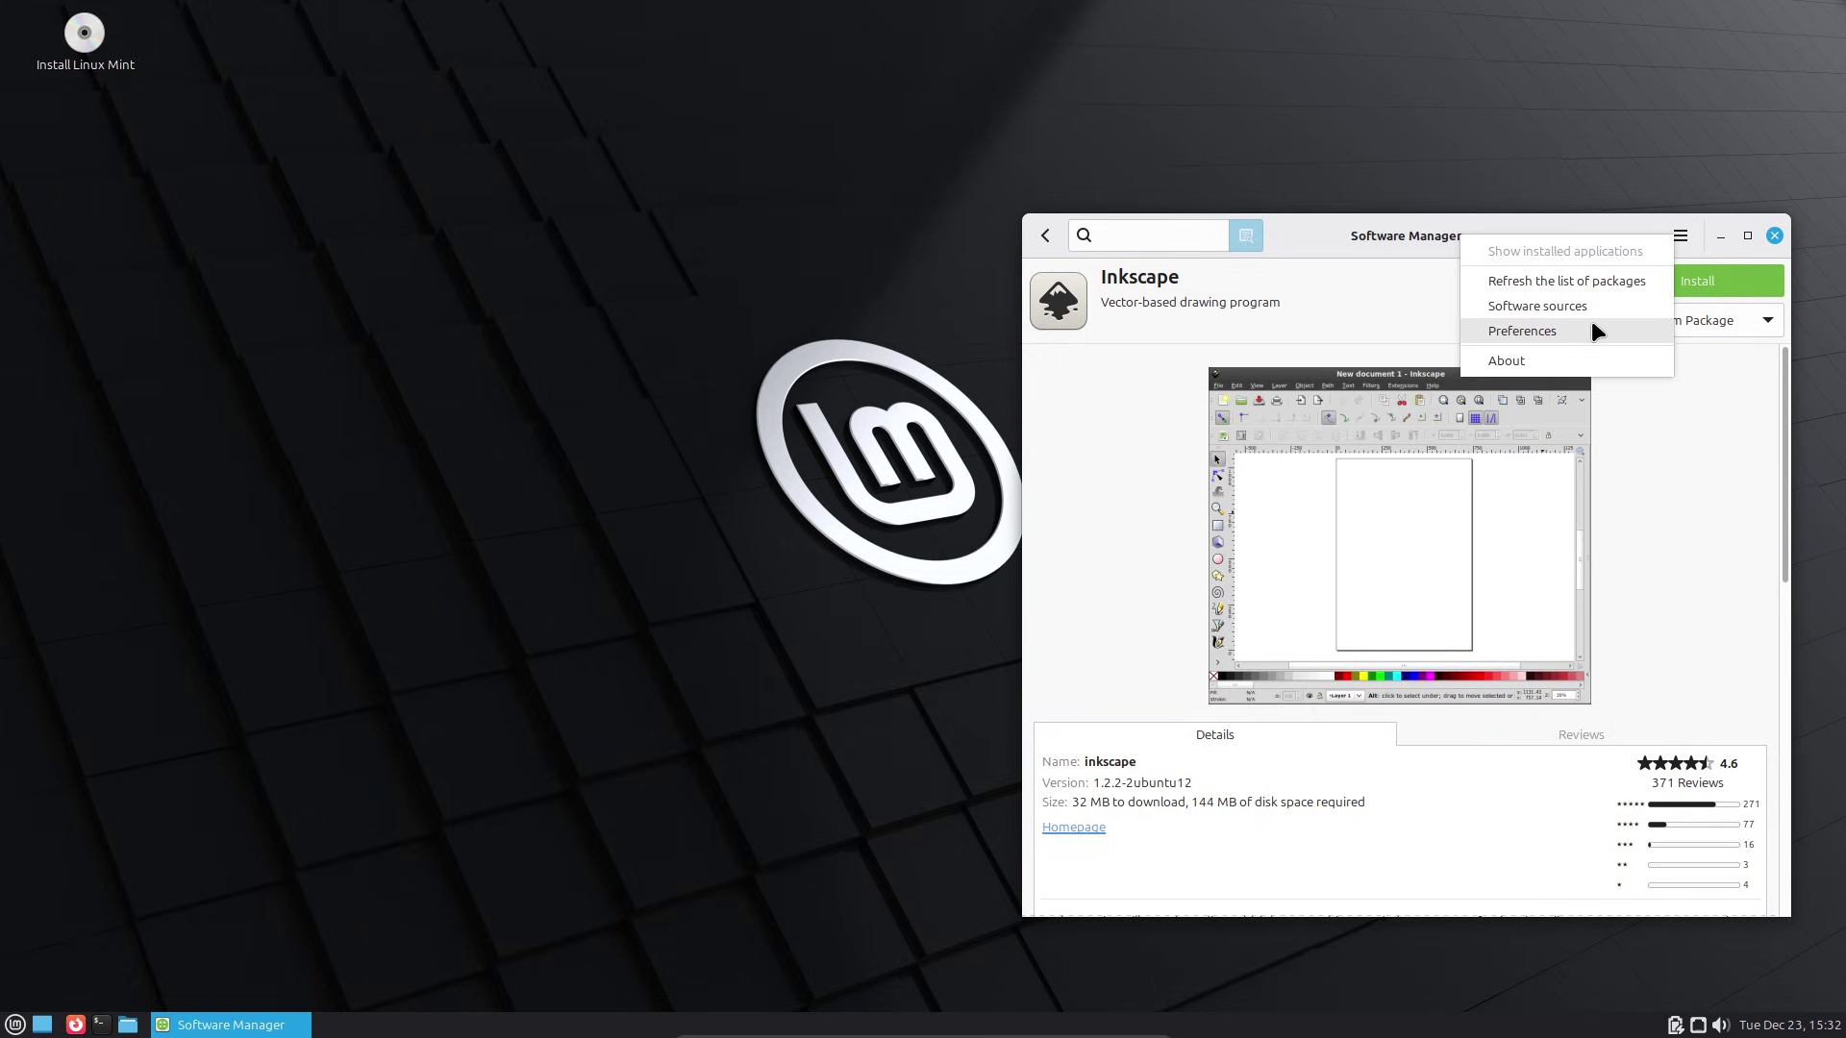
pyautogui.click(1596, 331)
pyautogui.click(1774, 236)
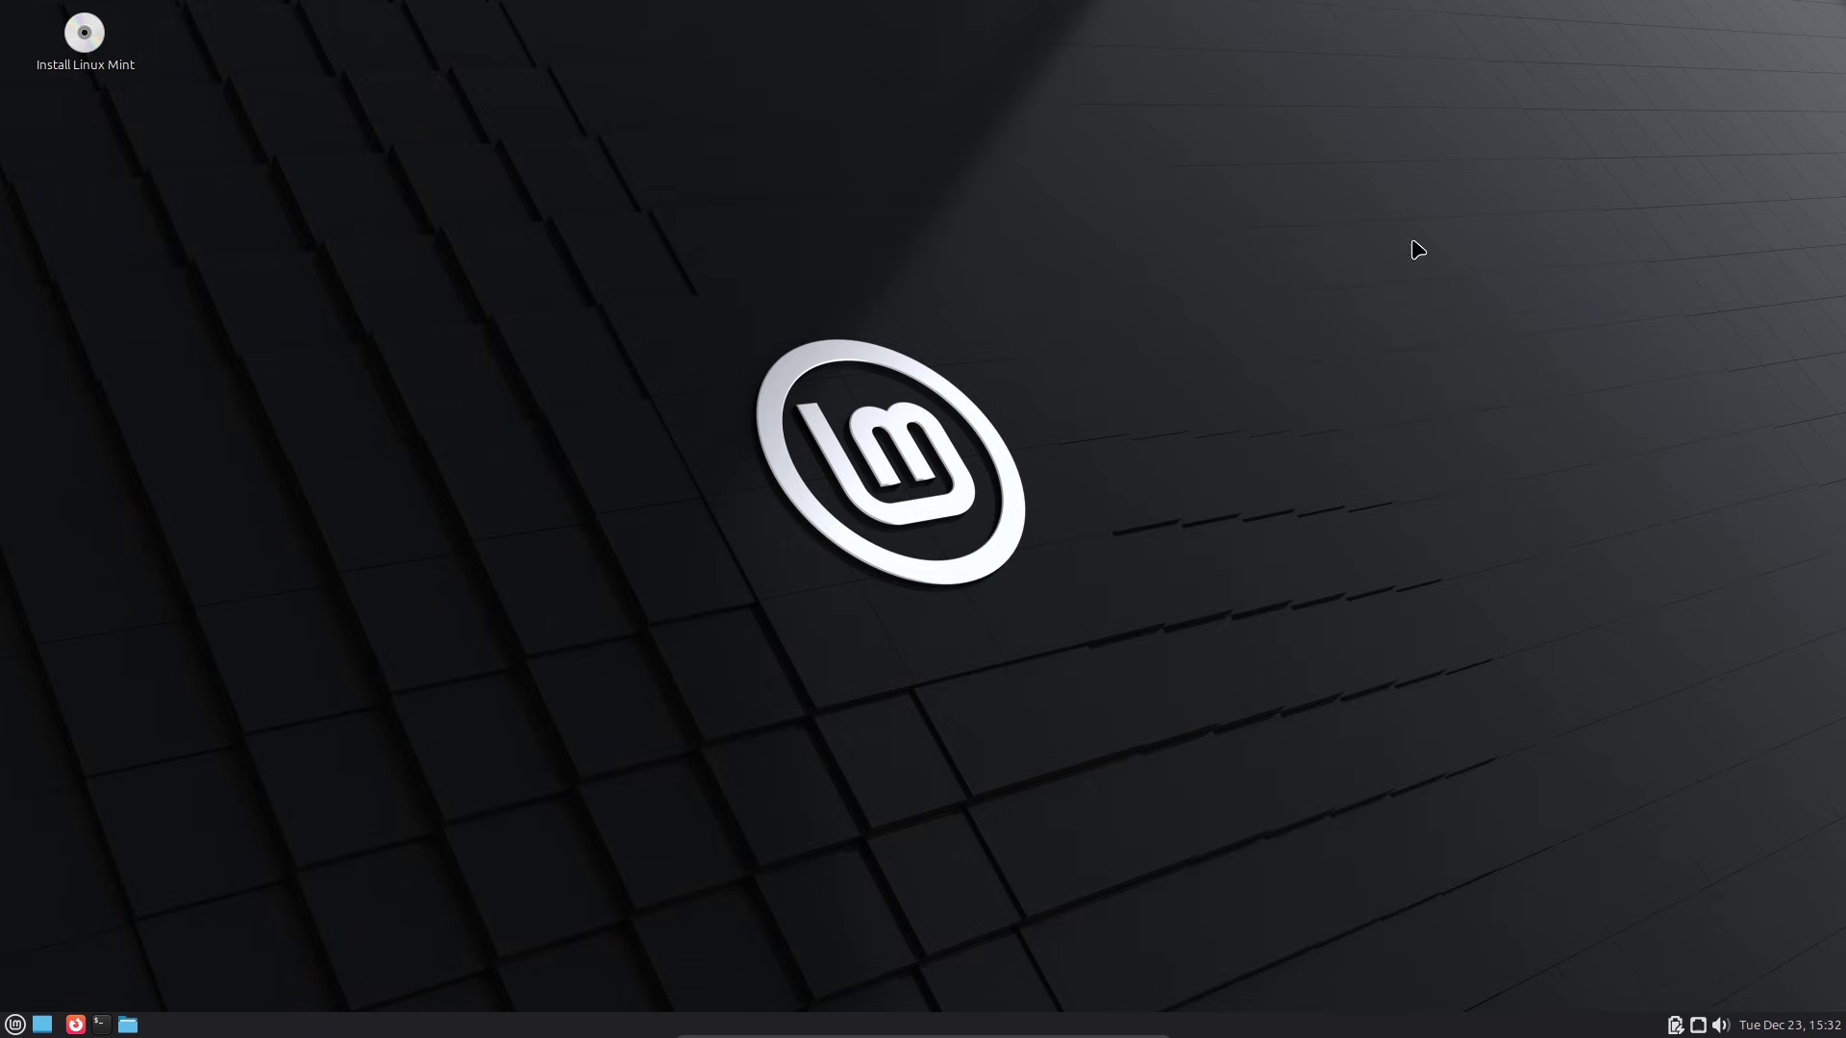
# Step: Open the desktop background settings and, after trying the green swirl wallpaper, apply the blue cubes wallpaper with the red glowing block
pyautogui.rightClick(809, 195)
pyautogui.click(884, 435)
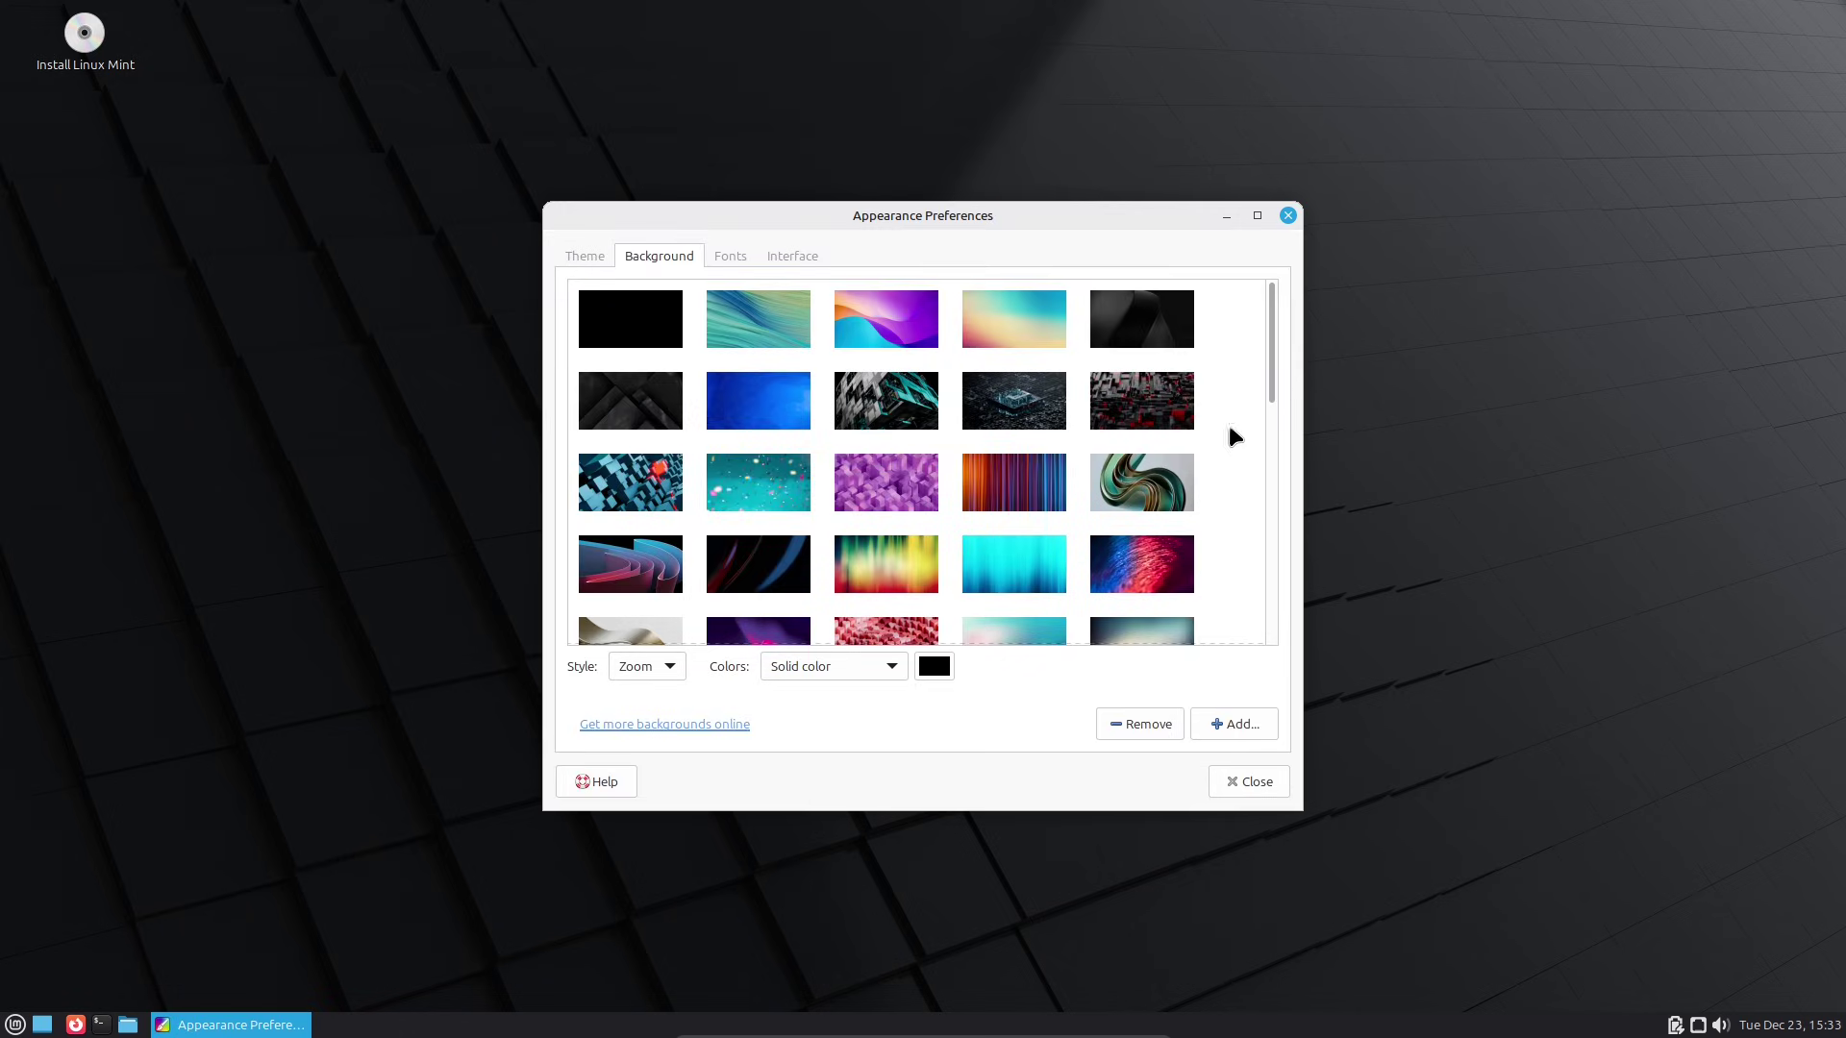
pyautogui.click(1171, 491)
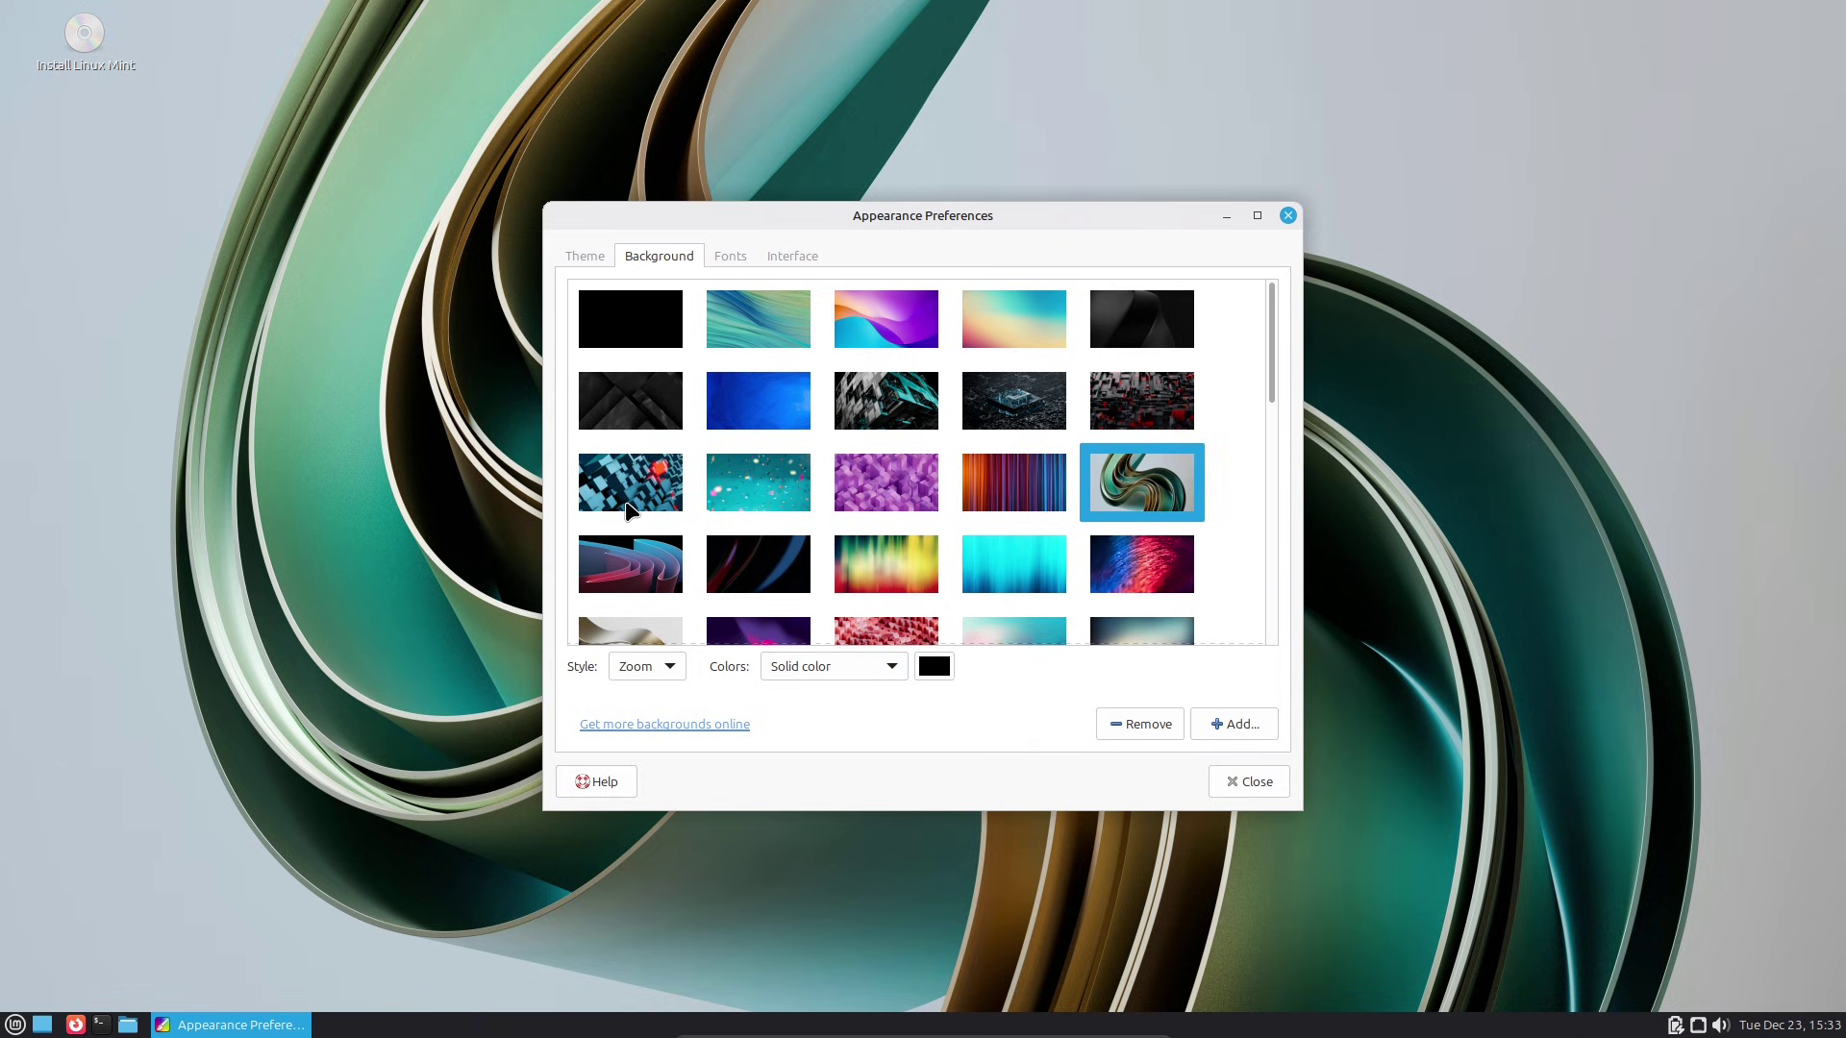
pyautogui.click(632, 509)
# Step: View the theme, font and interface settings in Appearance Preferences and close the window
pyautogui.click(605, 255)
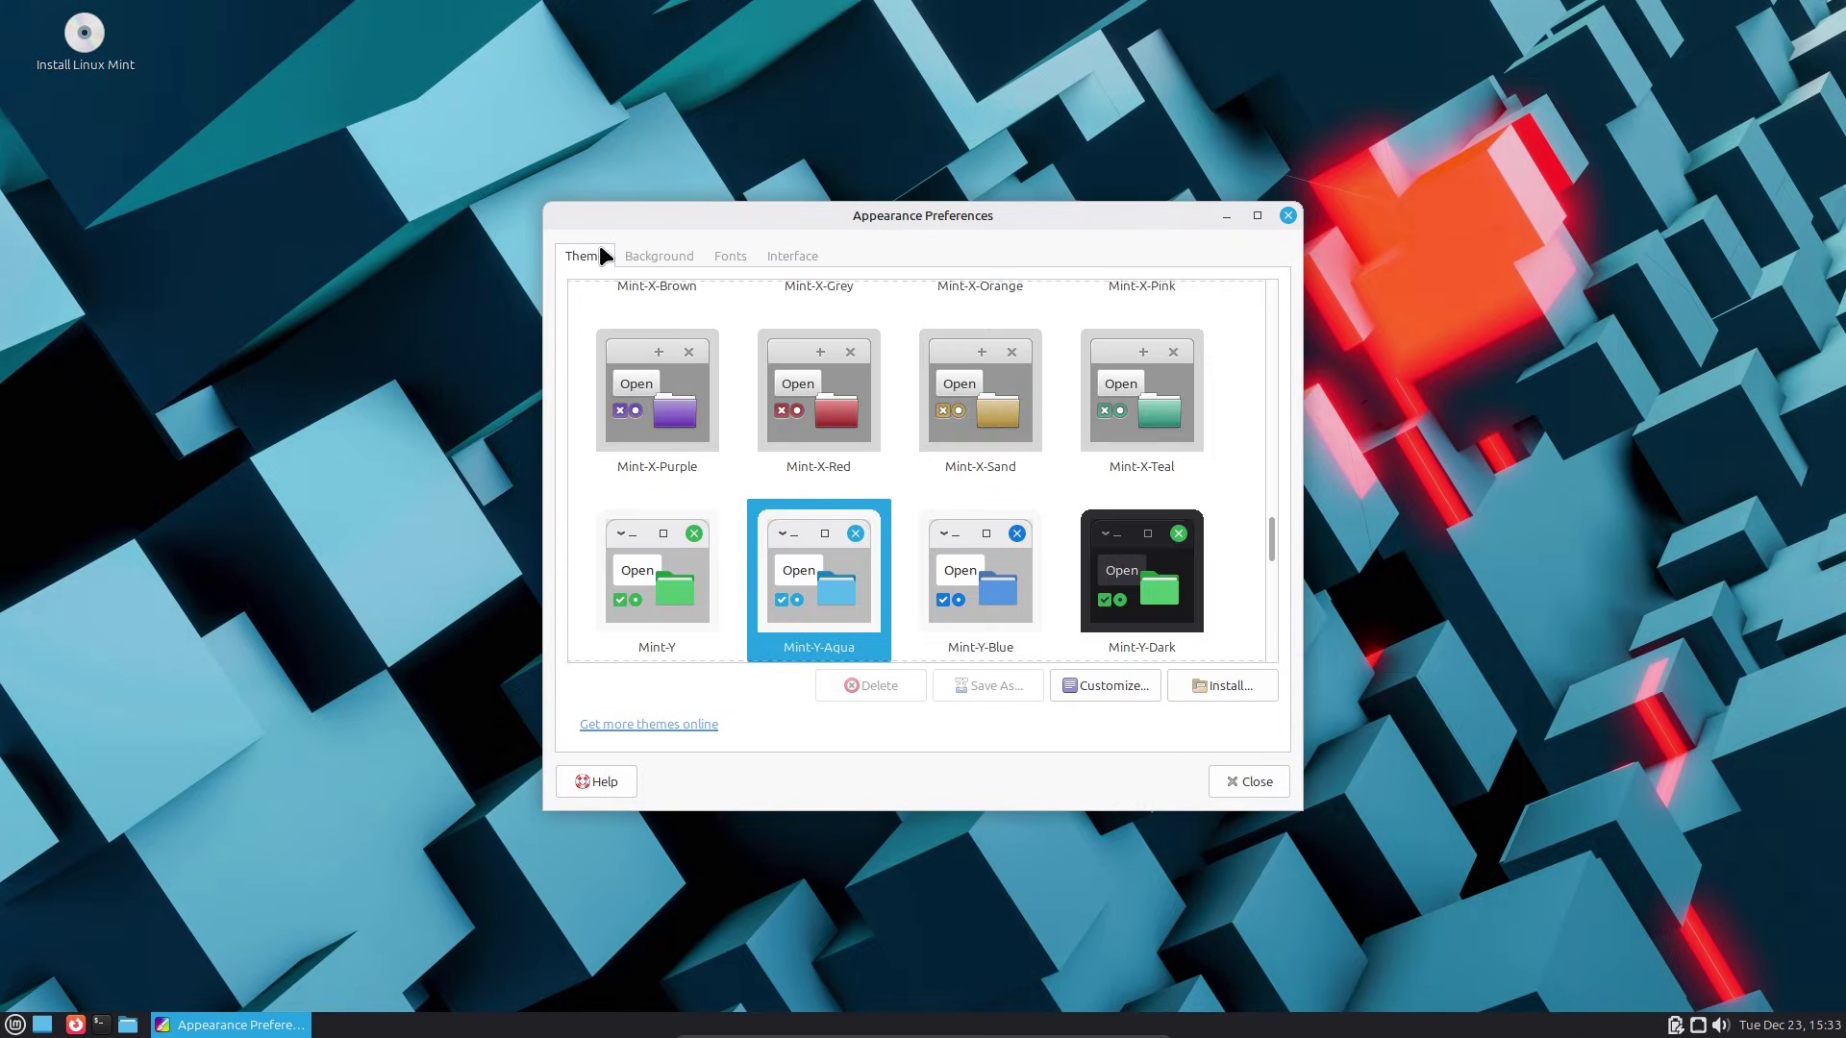
pyautogui.click(725, 254)
pyautogui.click(788, 255)
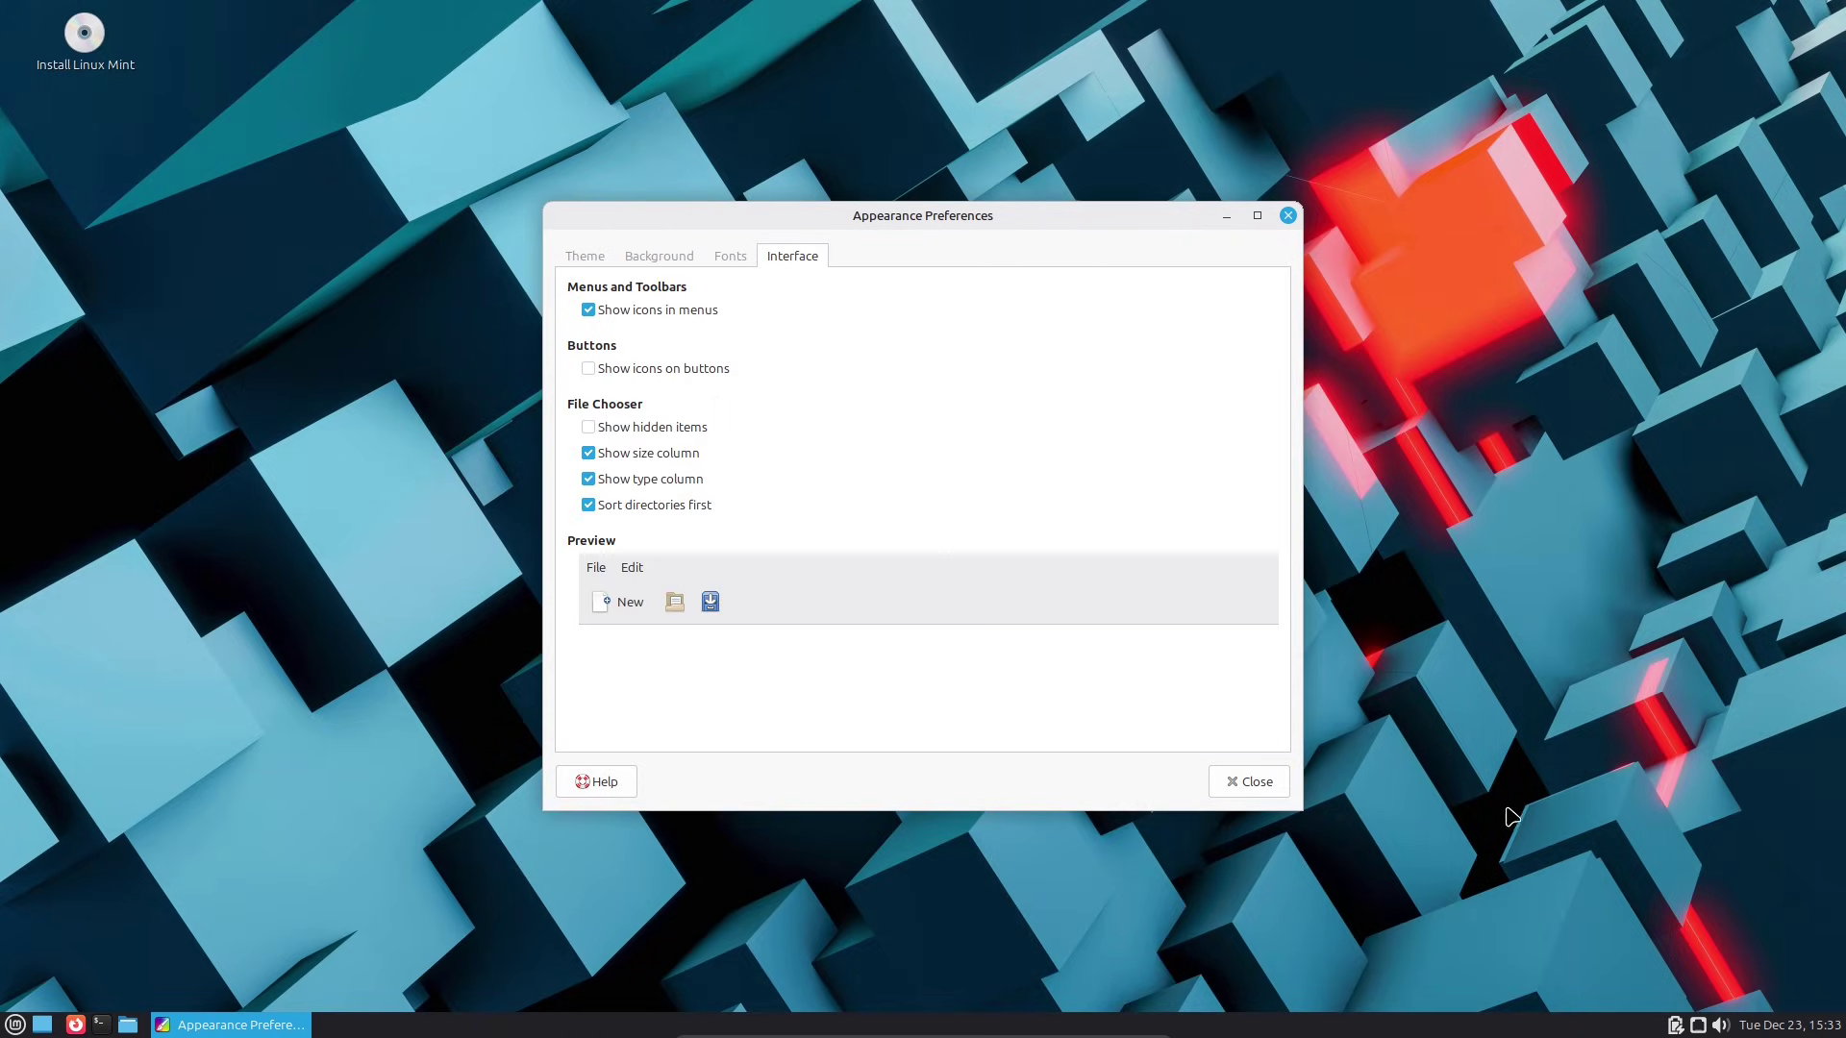
pyautogui.click(1255, 782)
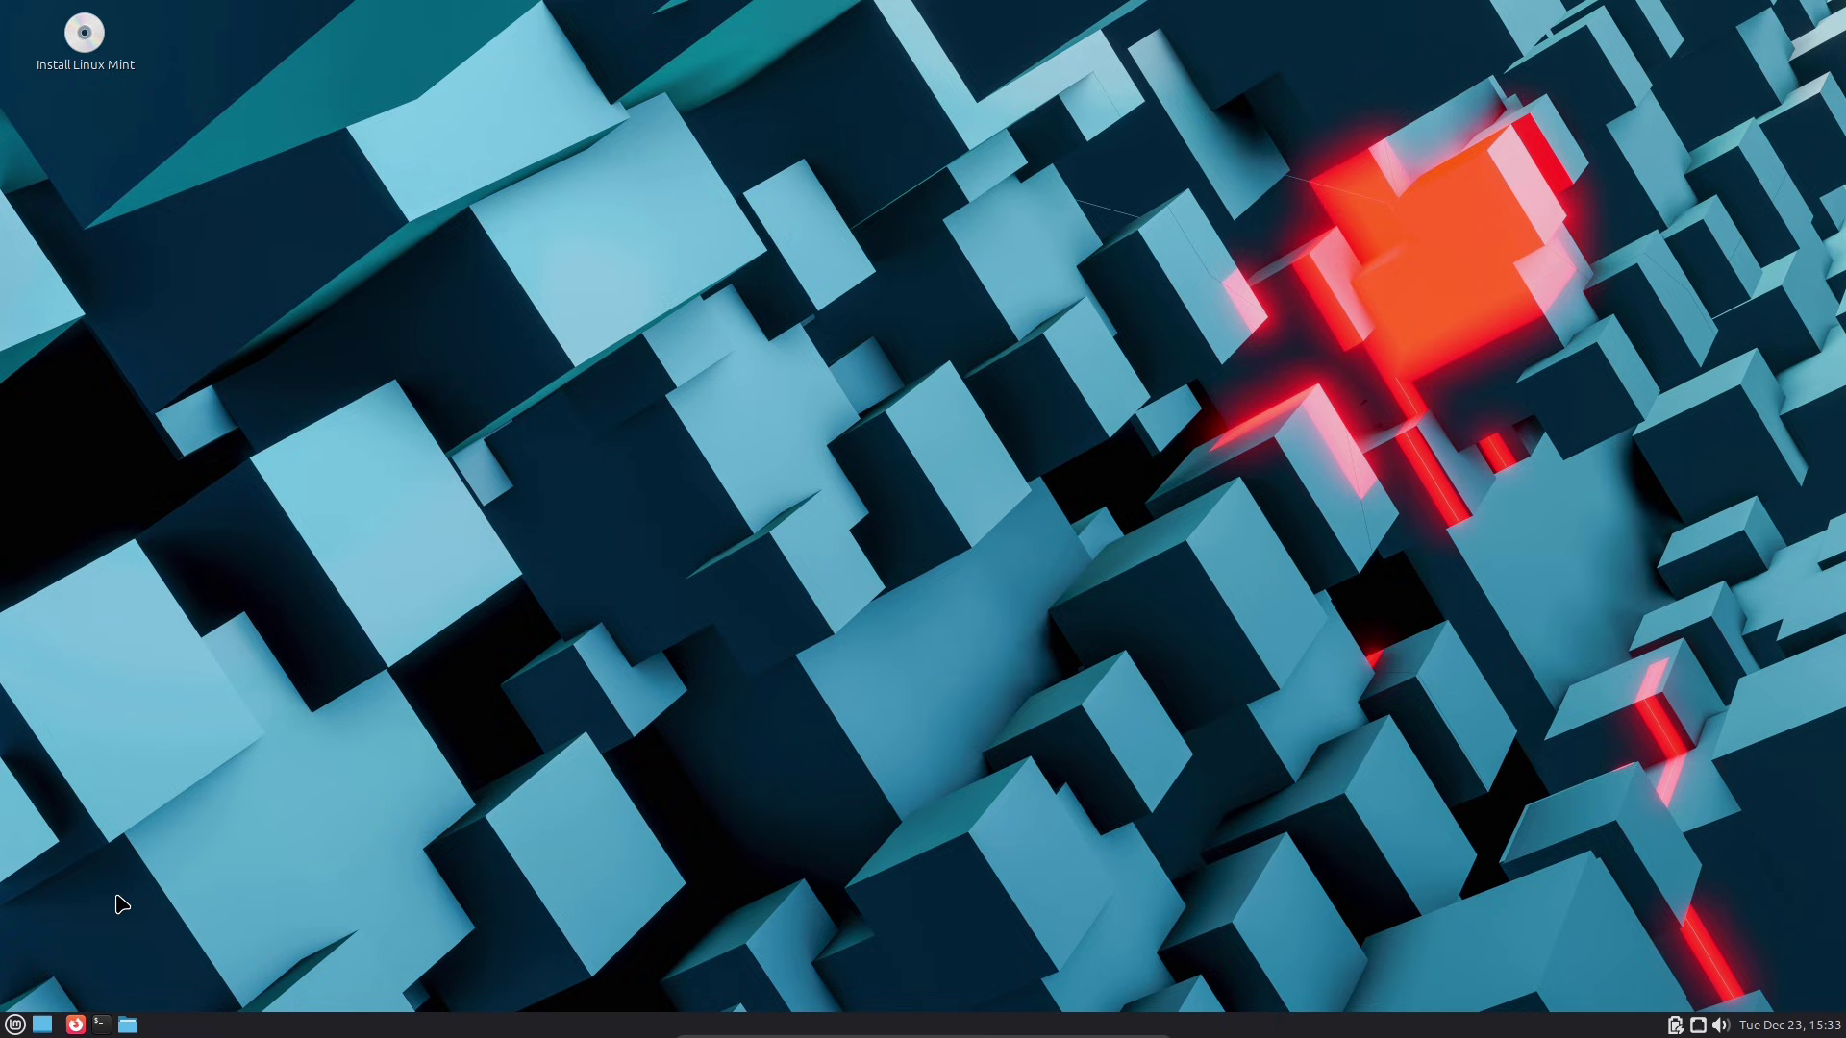
# Step: Browse the applications menu categories, including Internet, Accessories, Office, System Tools, Administration and Preferences, and close the menu
pyautogui.click(14, 1025)
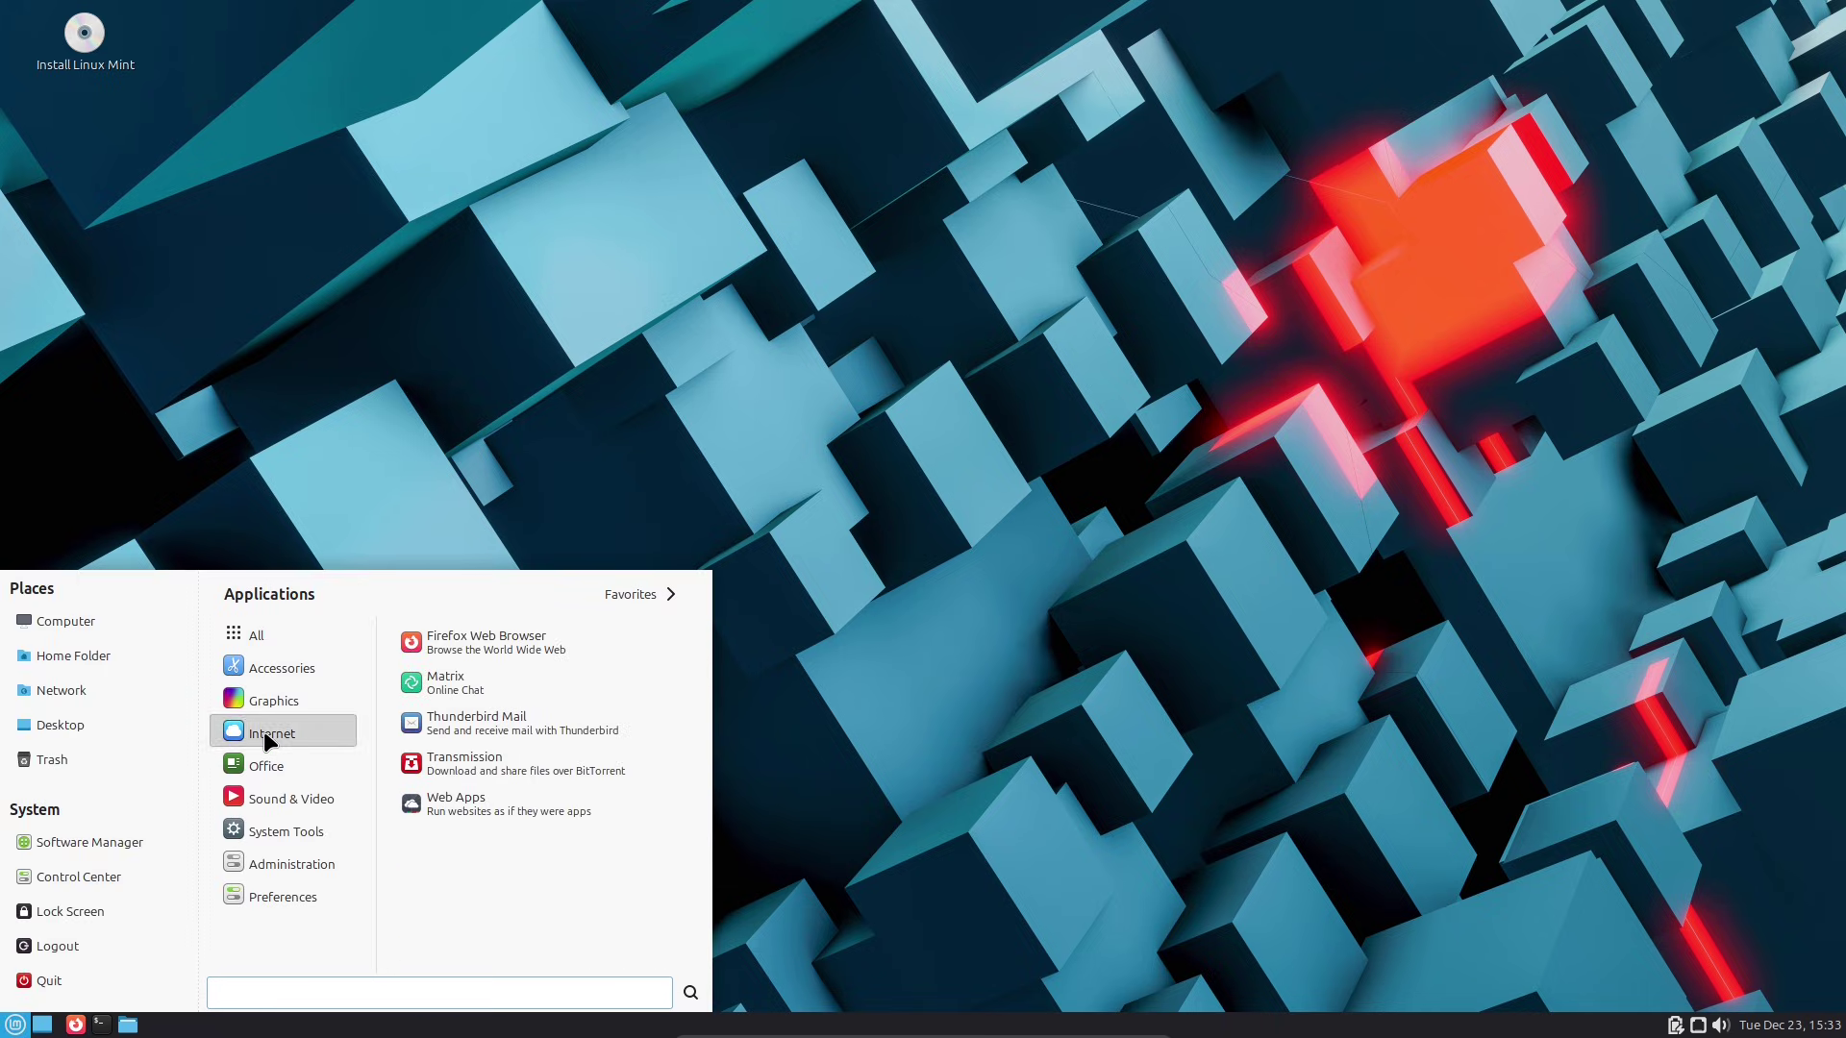
pyautogui.moveTo(277, 666)
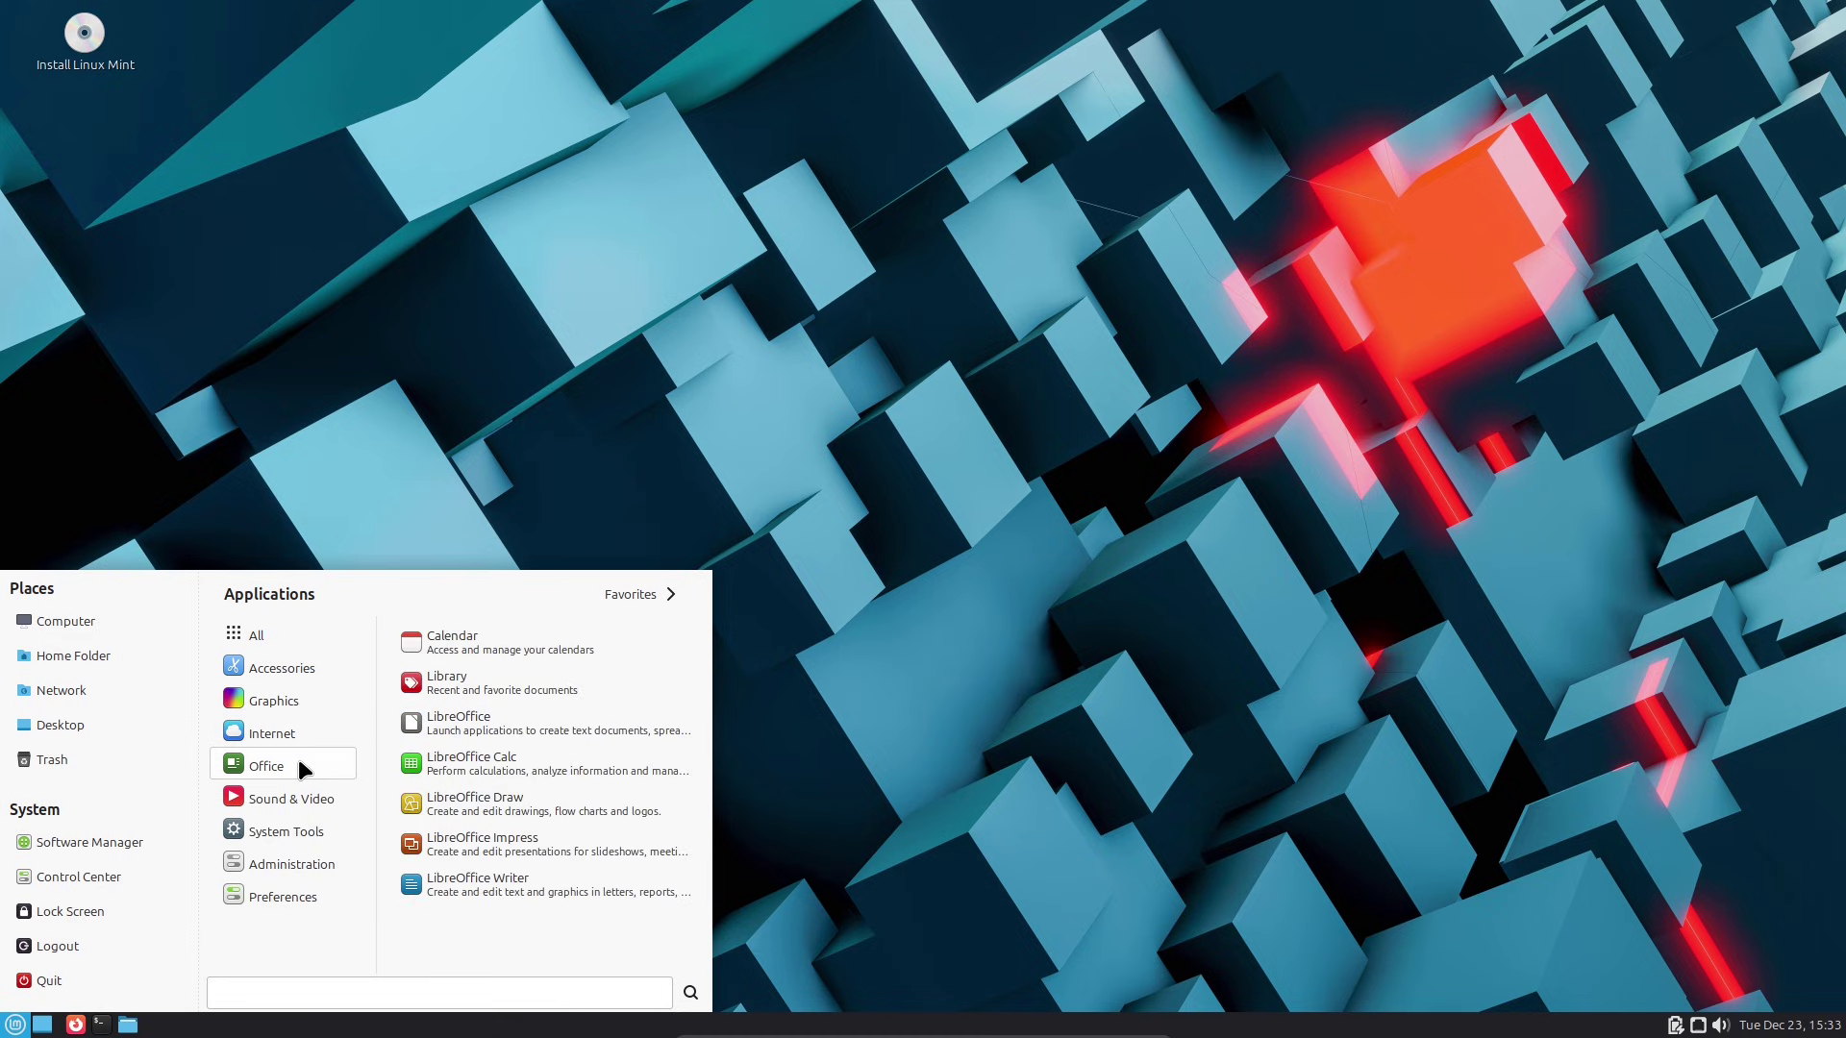
pyautogui.moveTo(308, 828)
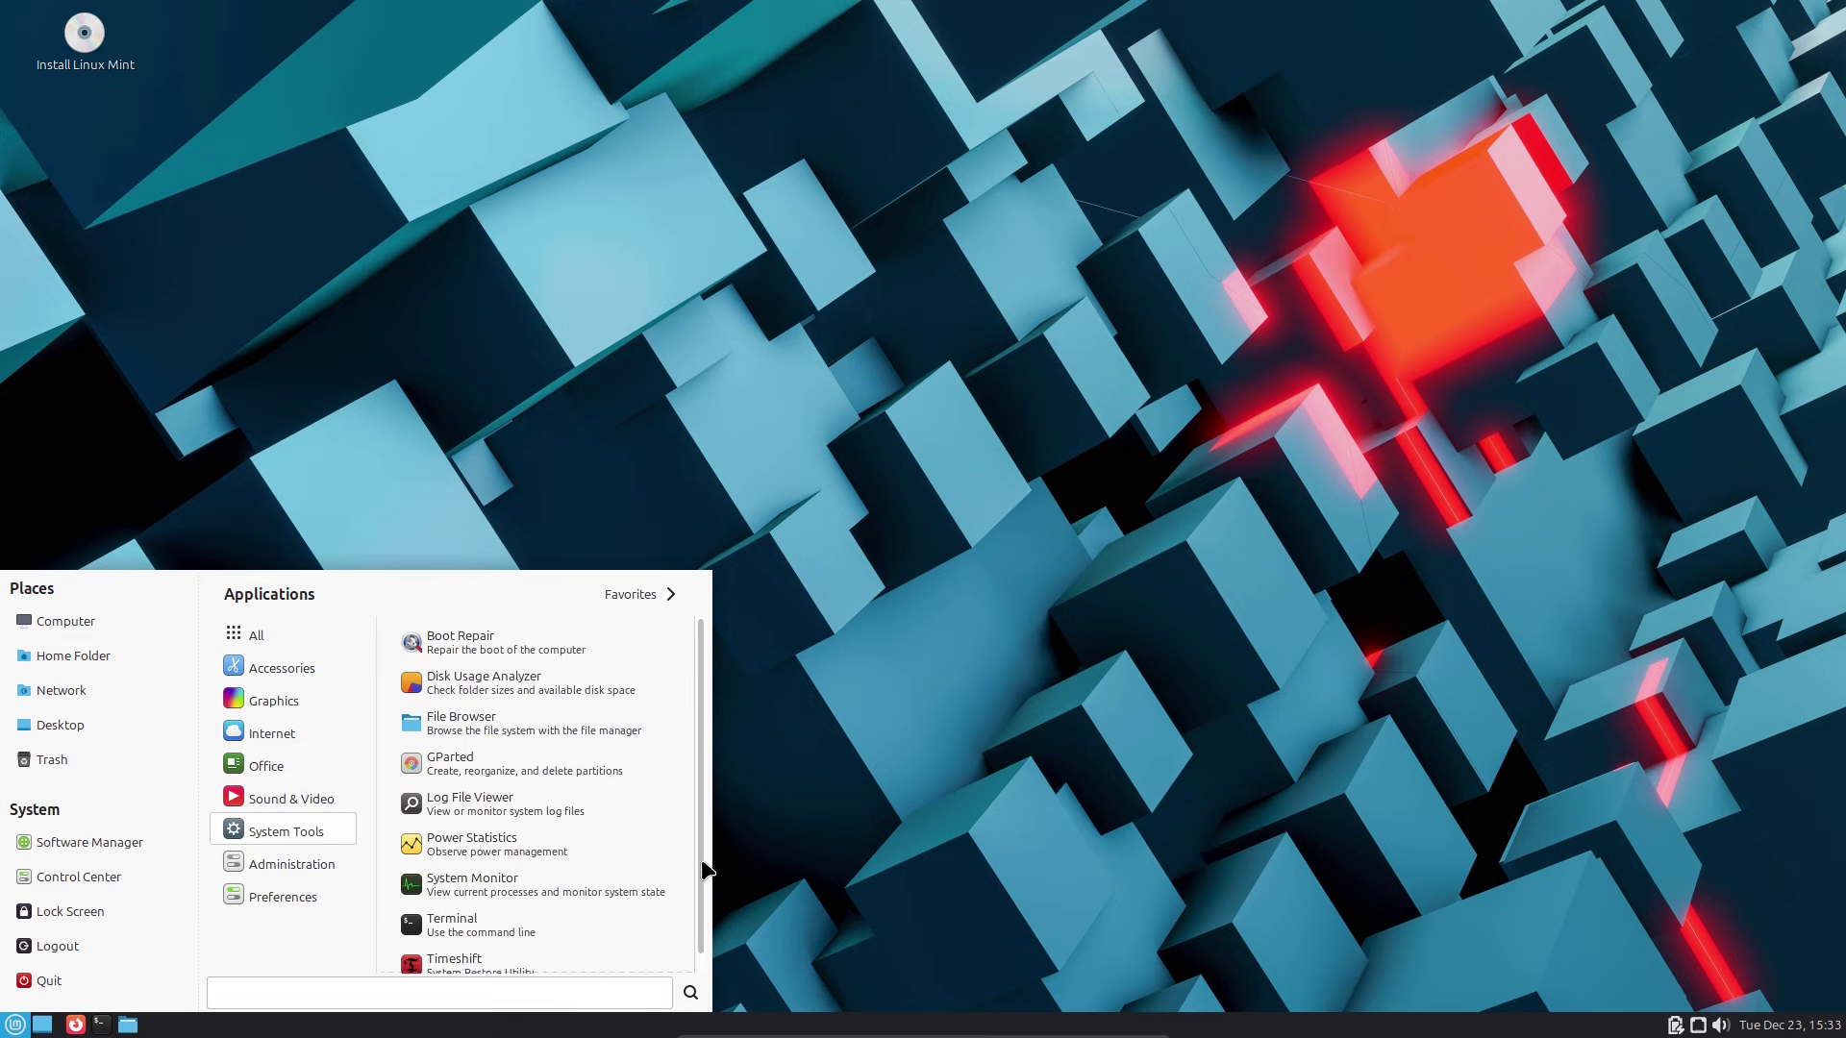
pyautogui.scroll(-1, 709, 865)
pyautogui.moveTo(356, 872)
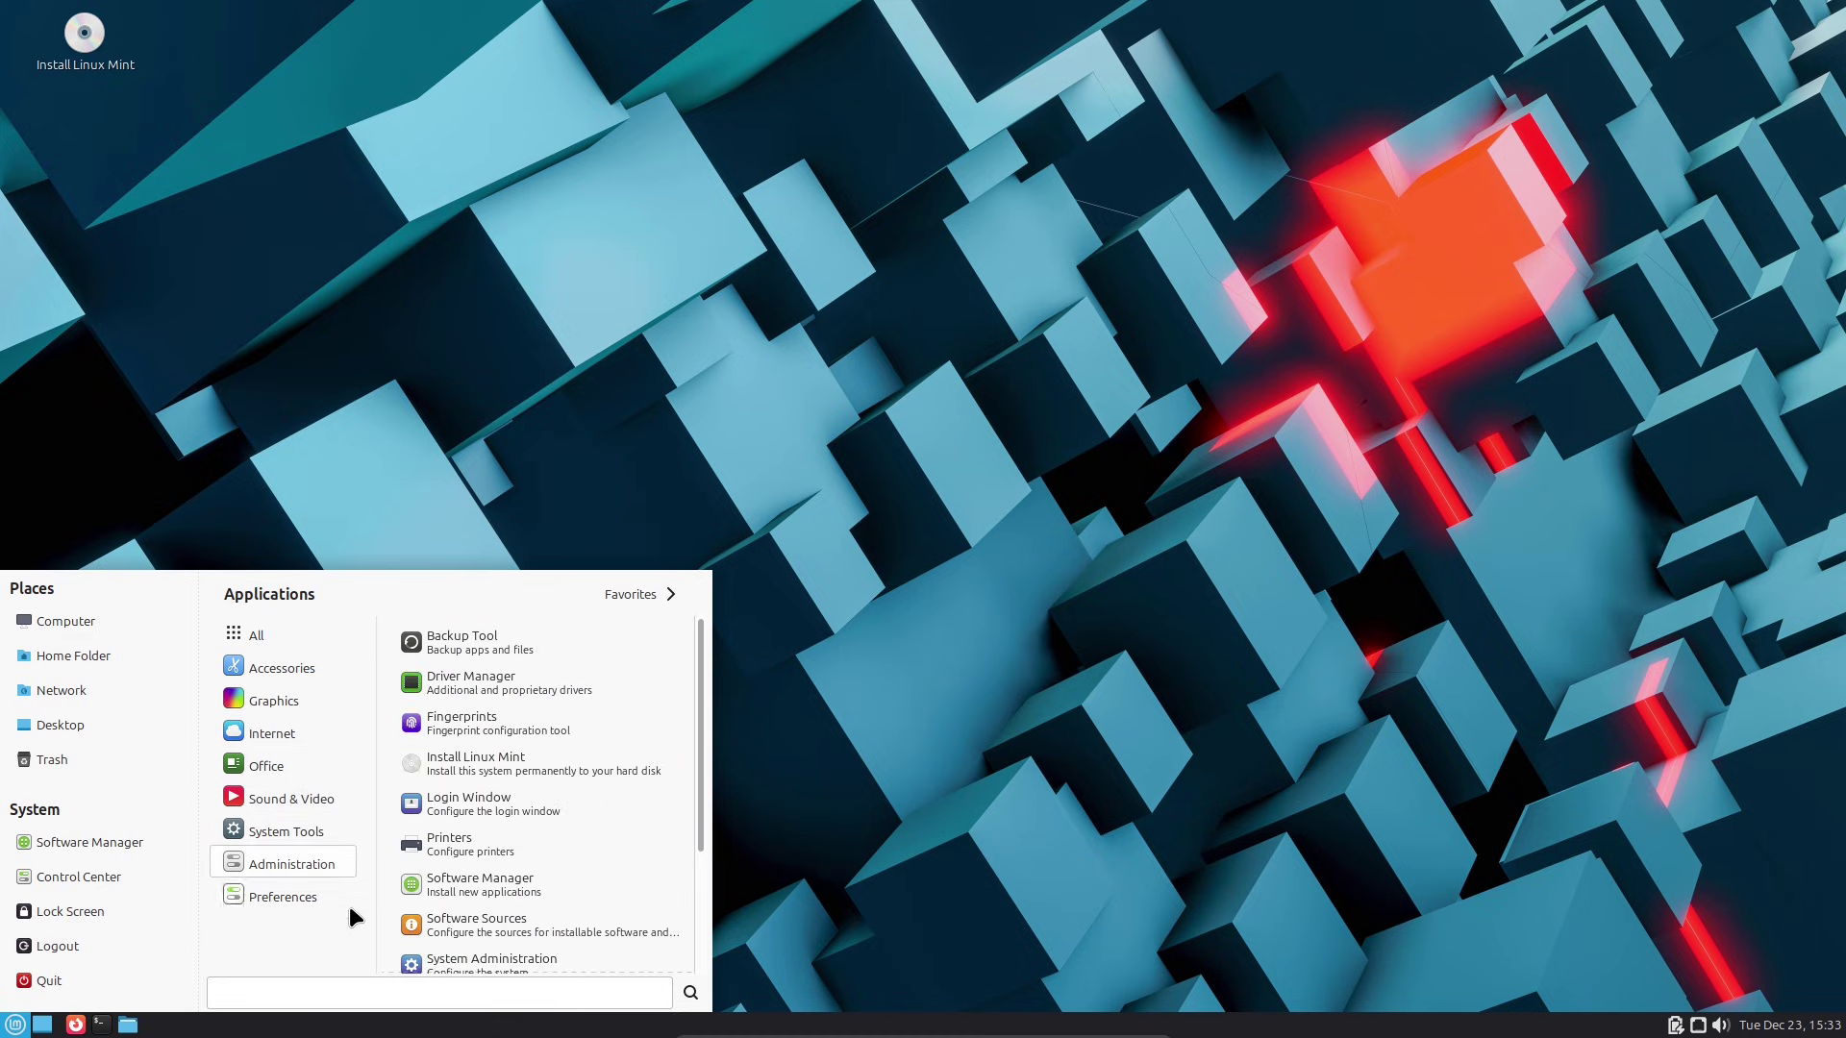
pyautogui.scroll(-5, 684, 955)
pyautogui.moveTo(321, 900)
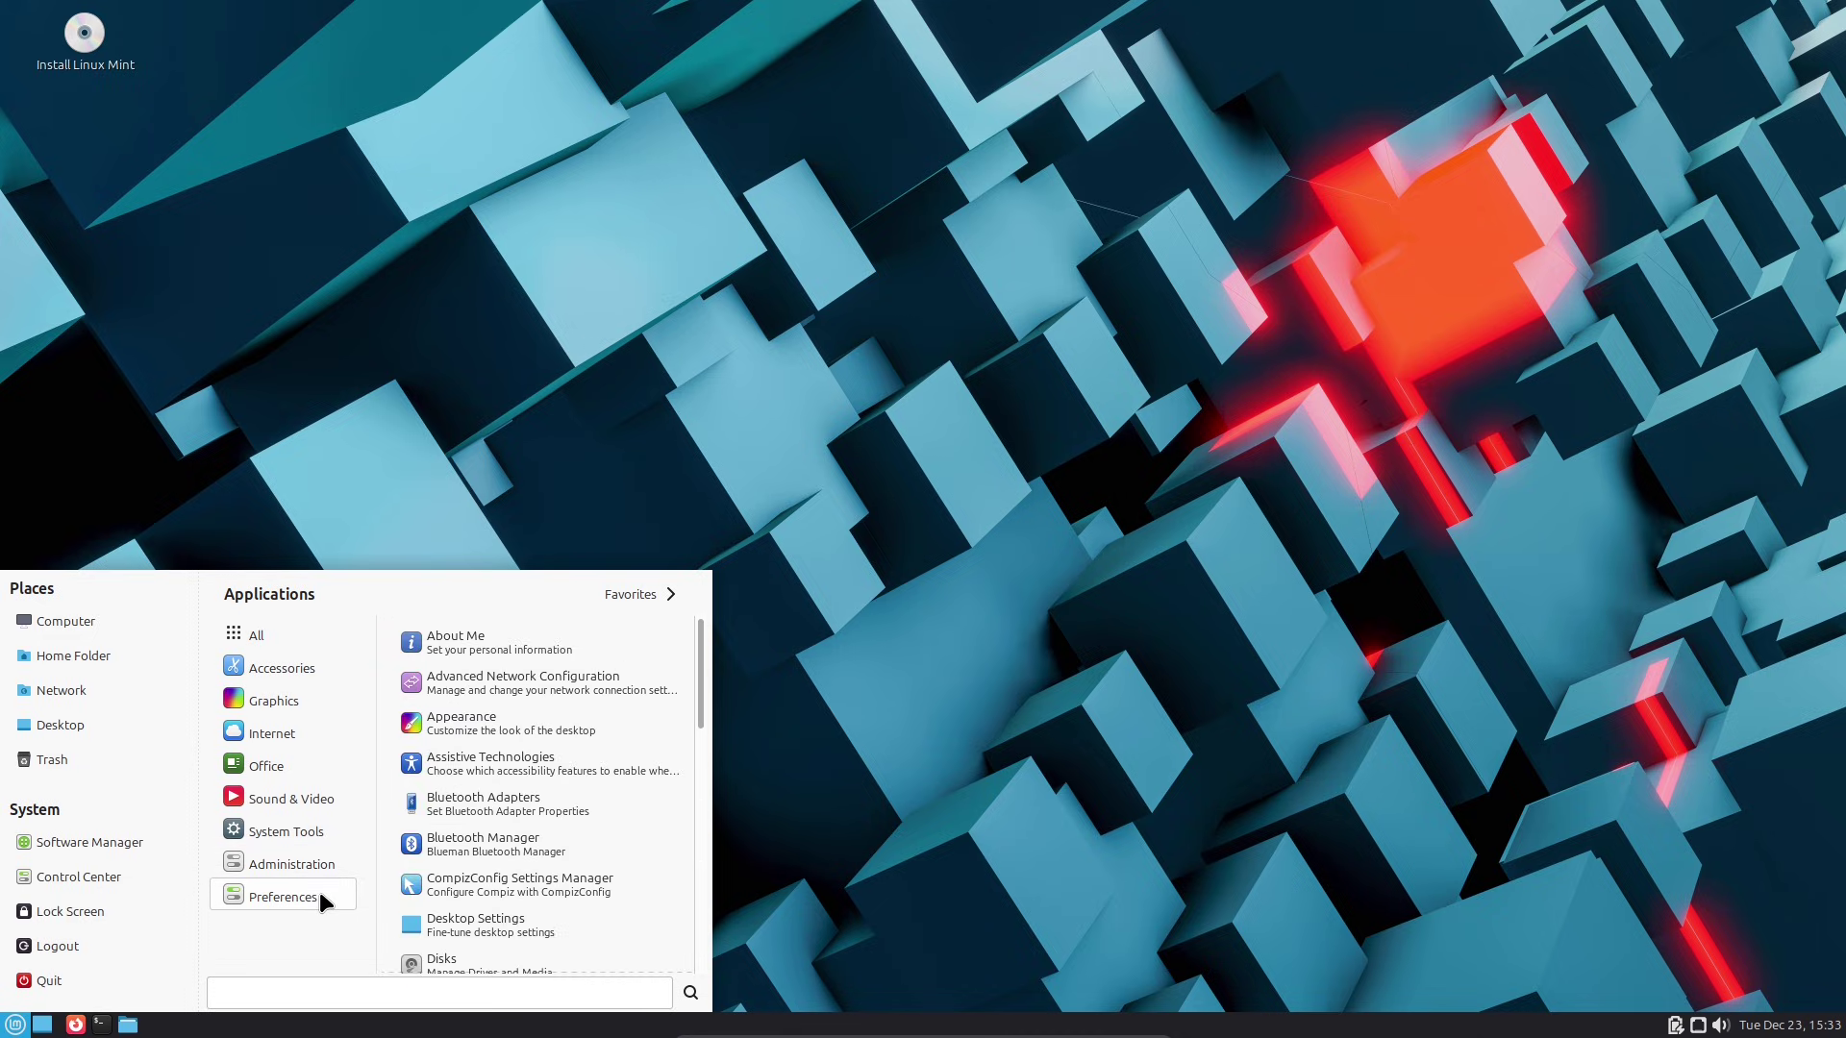
pyautogui.scroll(-5, 709, 721)
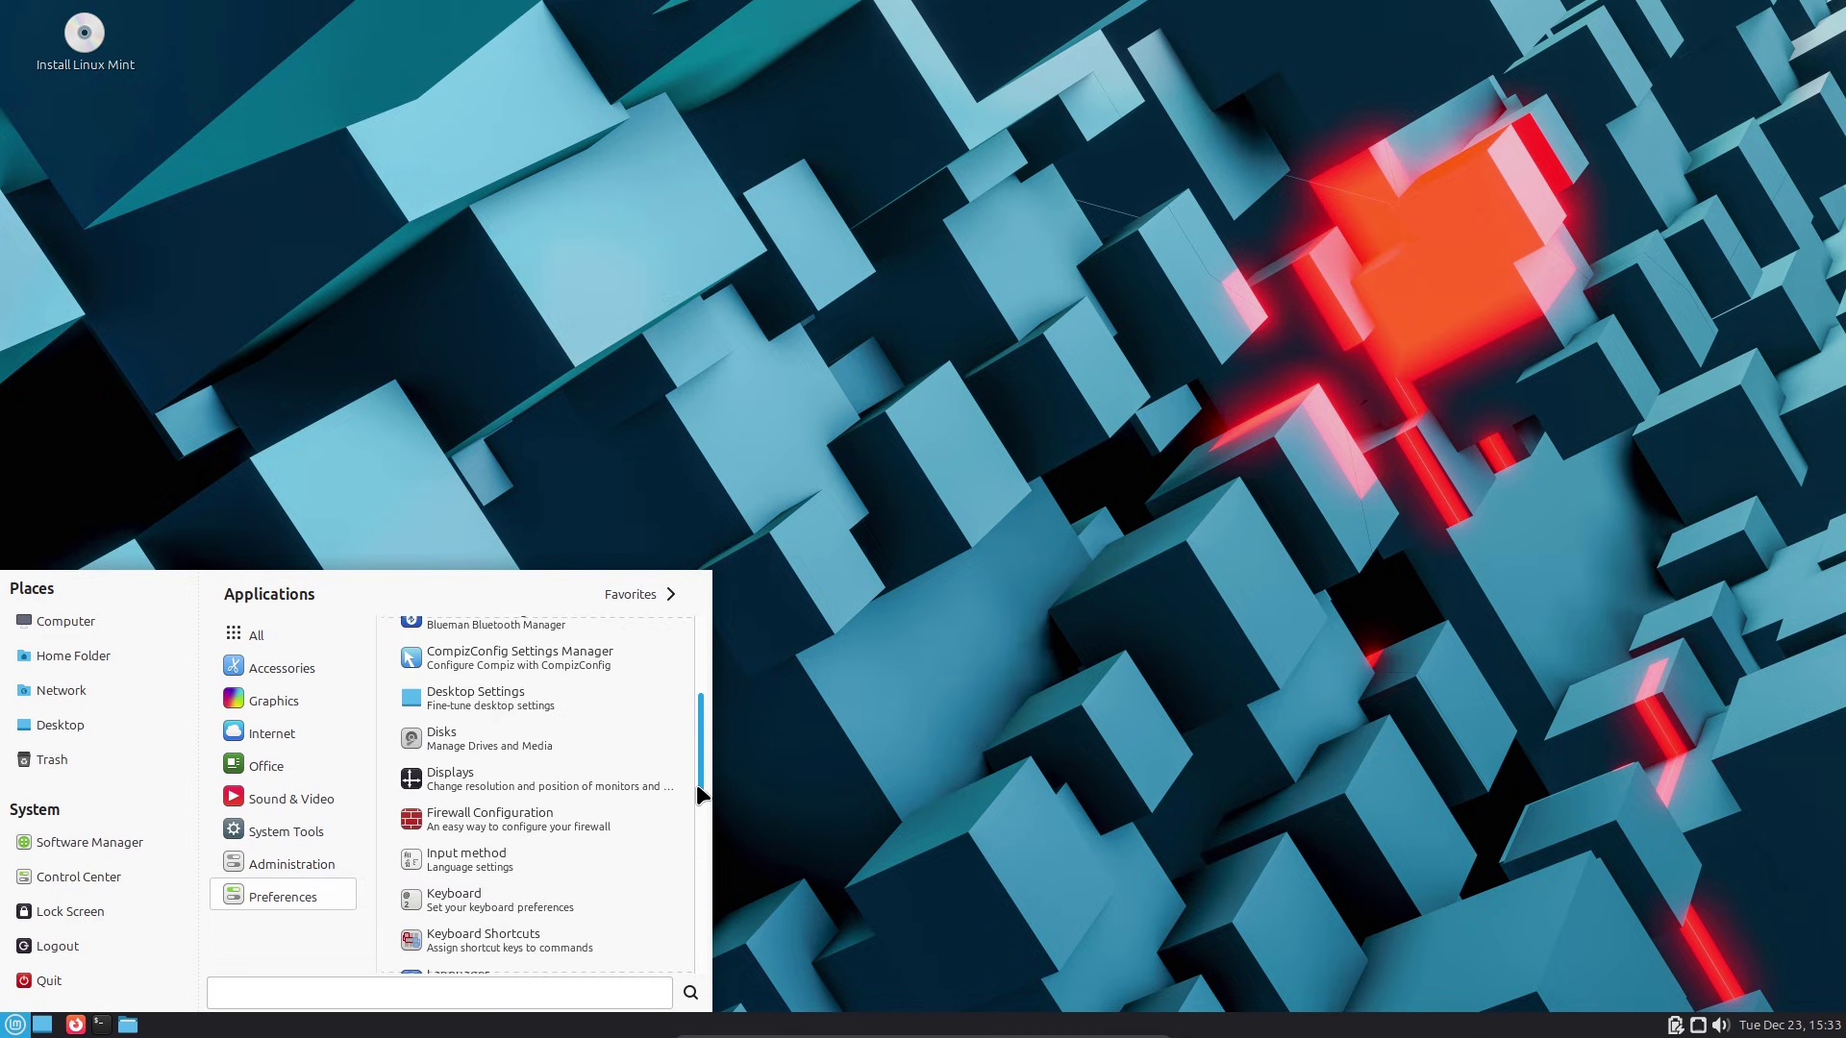
pyautogui.click(1007, 697)
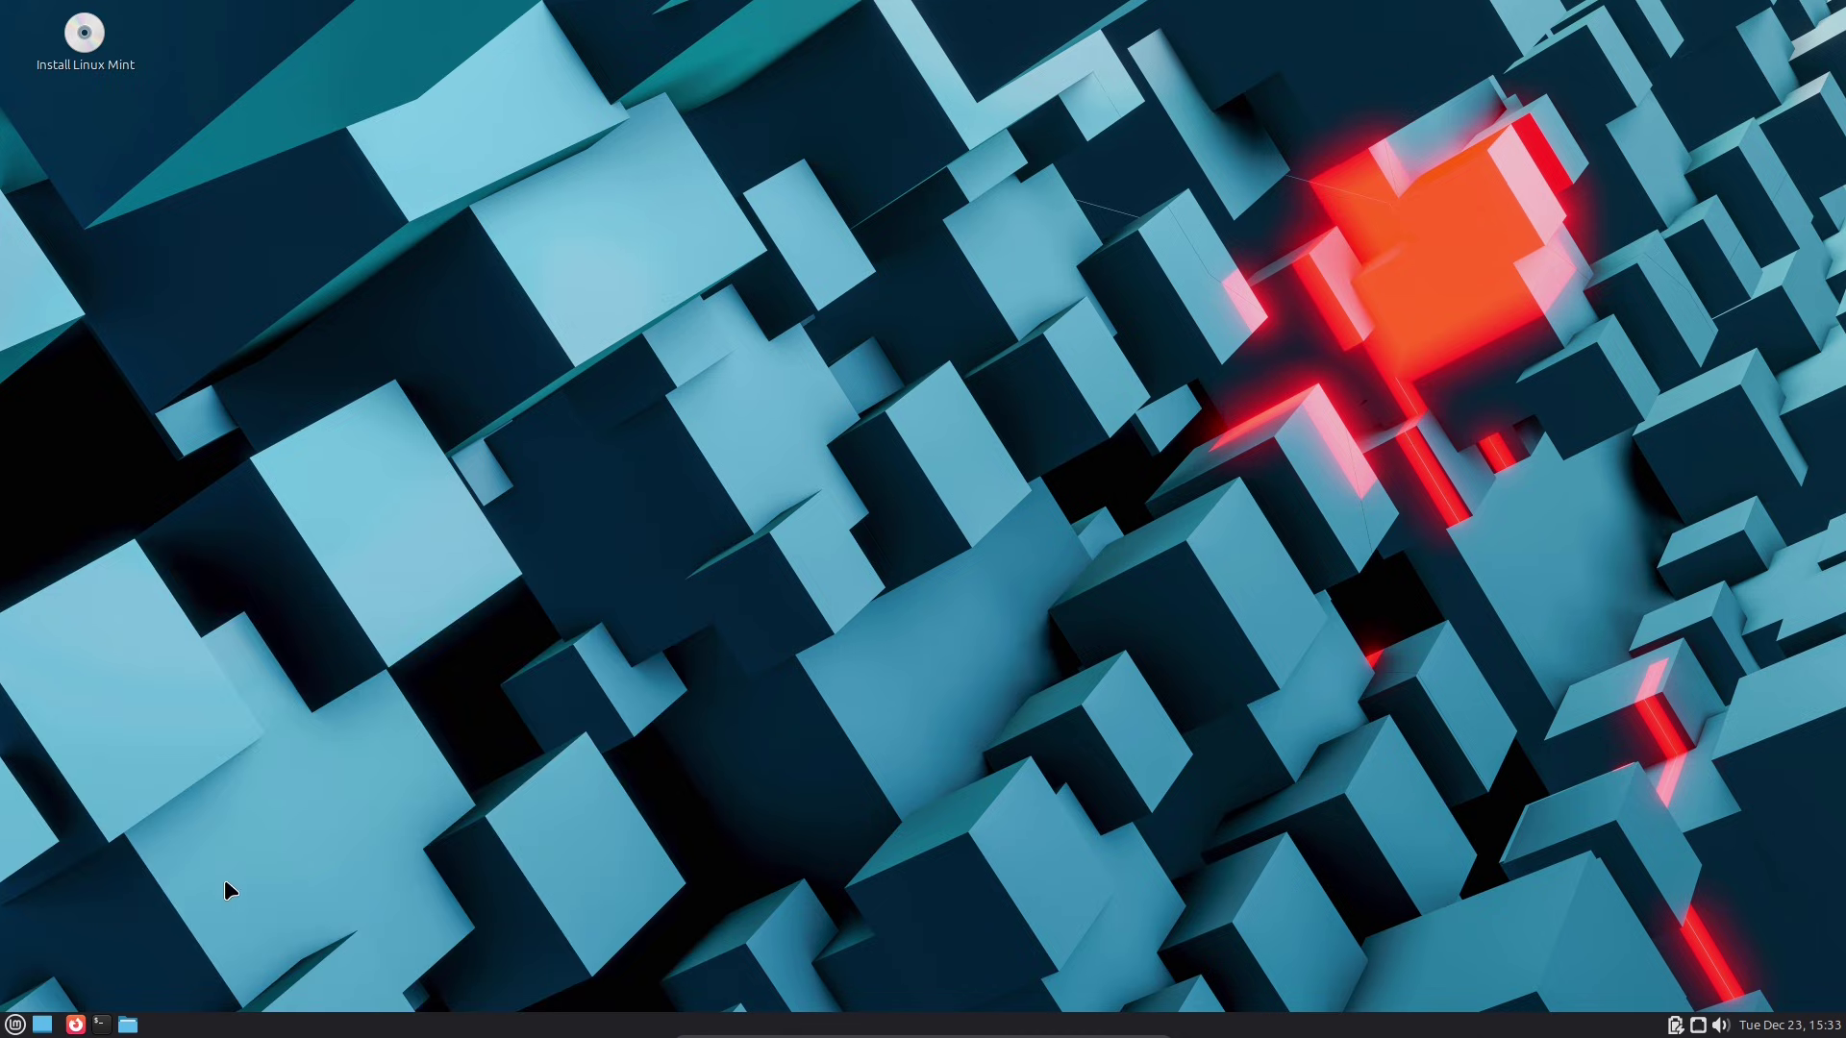
# Step: Open the home folder maximized with hidden files shown, look into the .themes folder and close the file manager
pyautogui.click(15, 1025)
pyautogui.click(128, 1025)
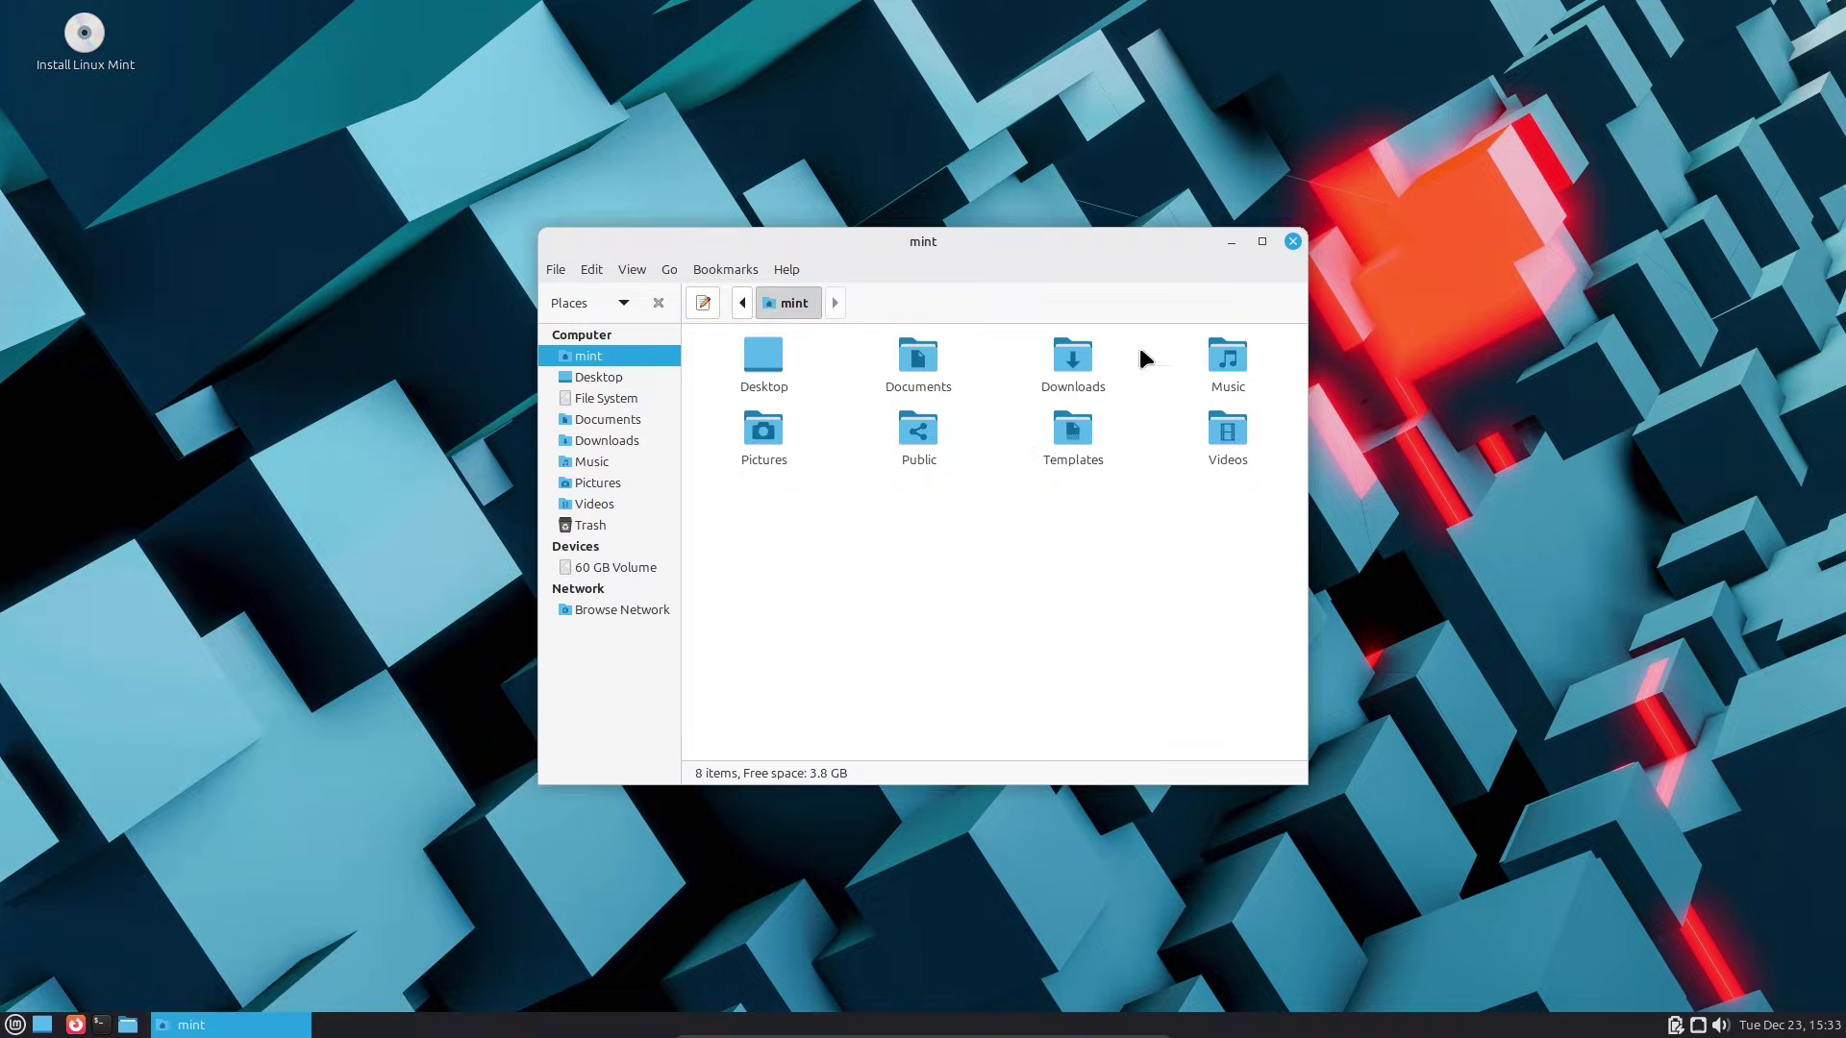
pyautogui.click(1261, 241)
pyautogui.hotkey('ctrl', 'h')
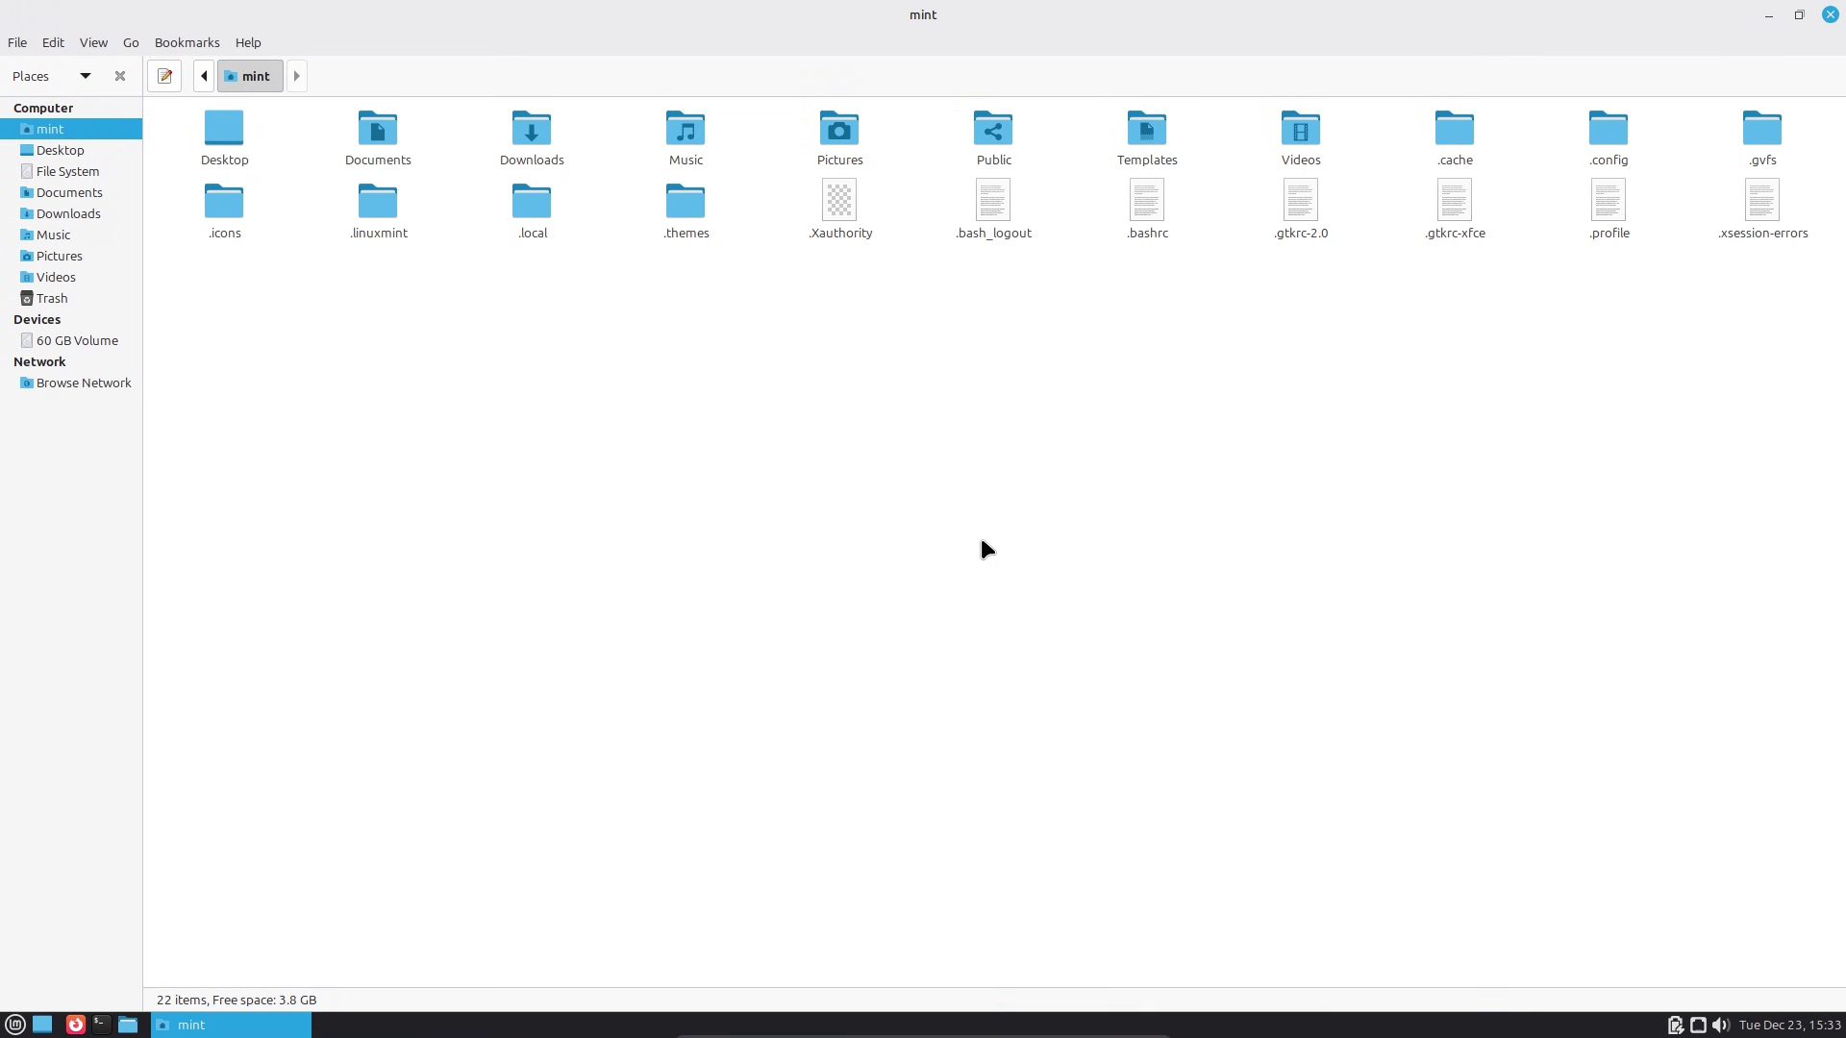
pyautogui.doubleClick(689, 220)
pyautogui.click(1832, 14)
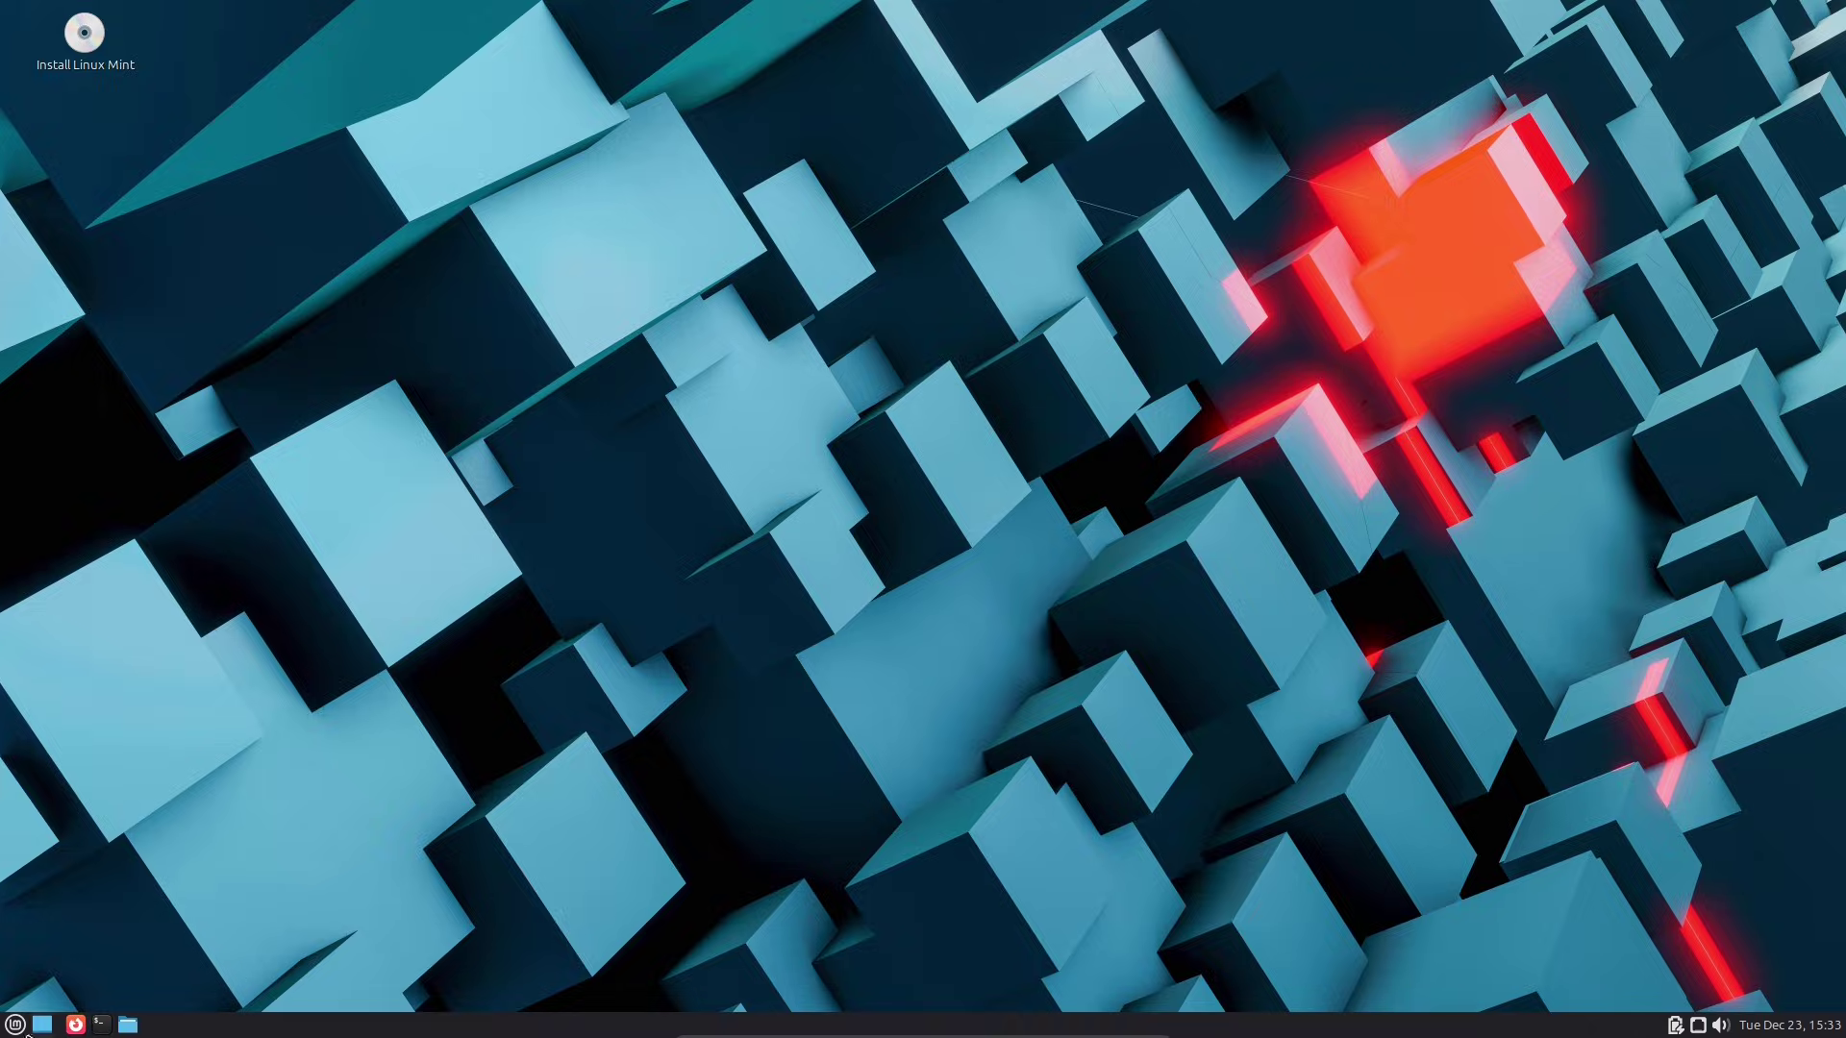
# Step: Run neofetch in a terminal, view its output maximized and close the terminal
pyautogui.click(27, 1034)
pyautogui.click(100, 1025)
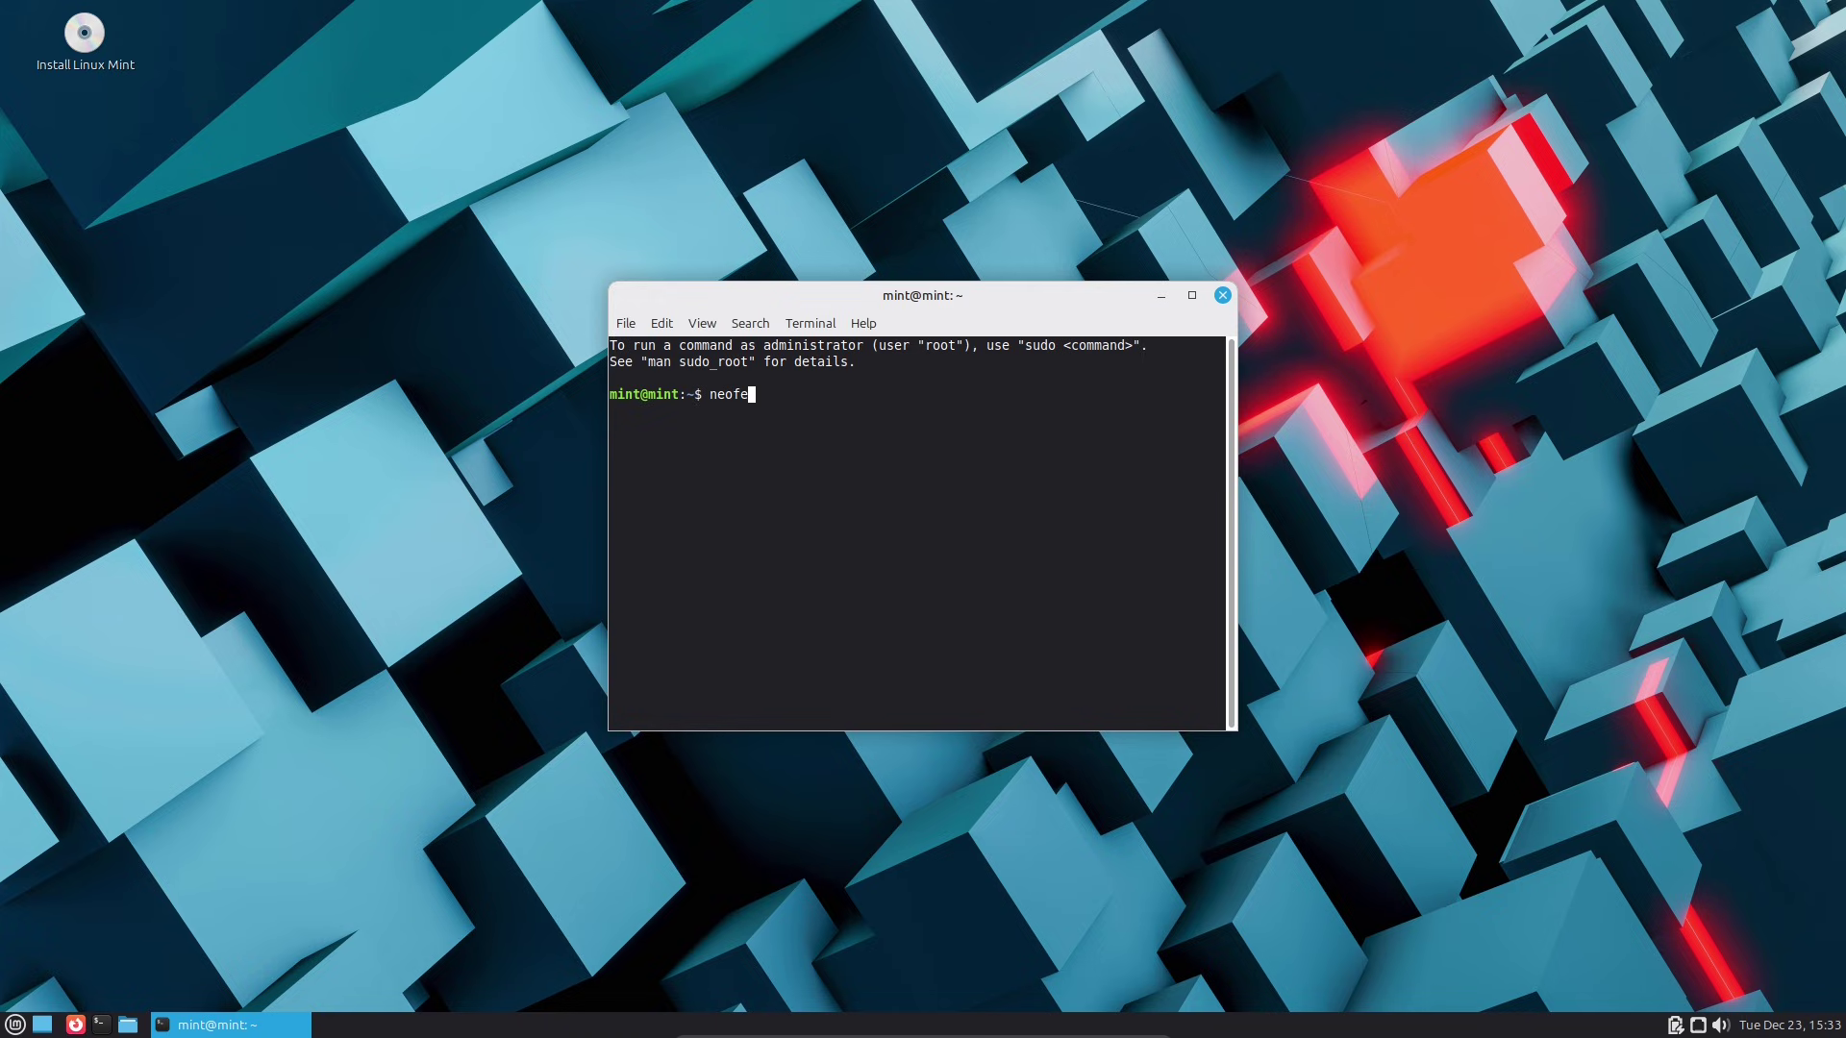
pyautogui.press('Return')
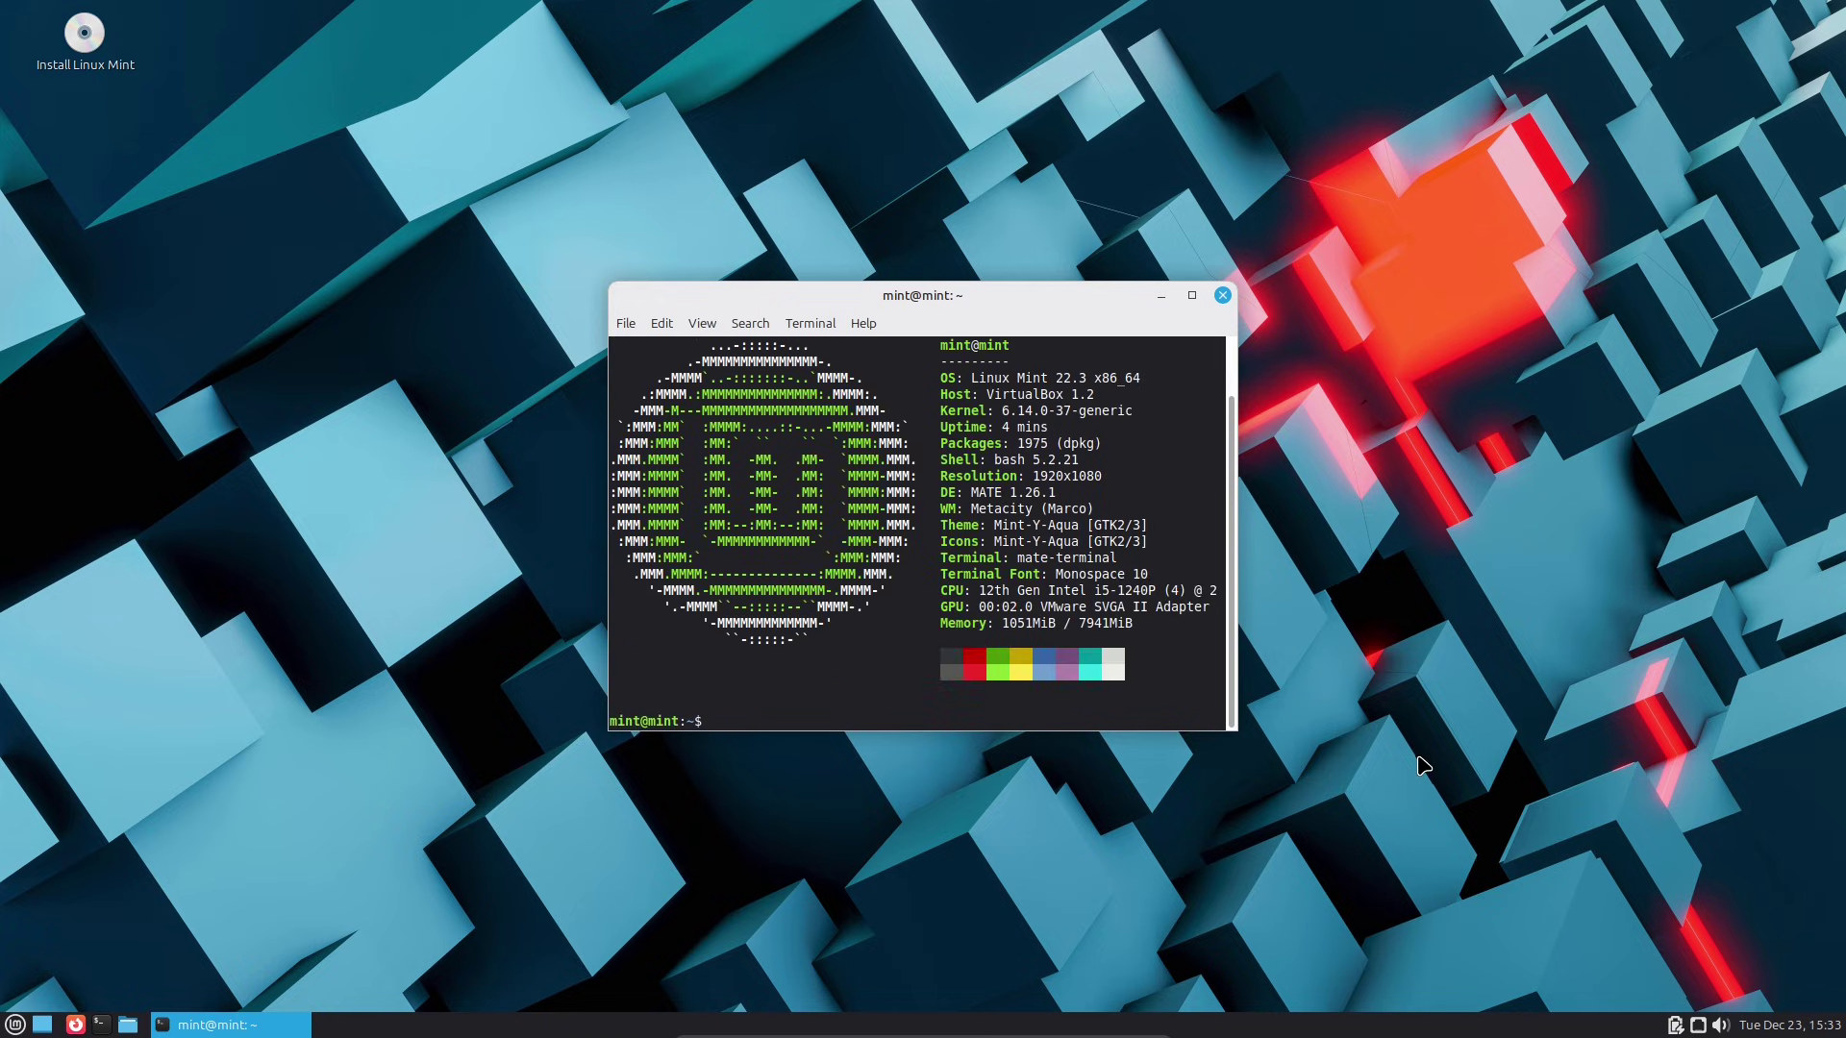
pyautogui.click(1191, 296)
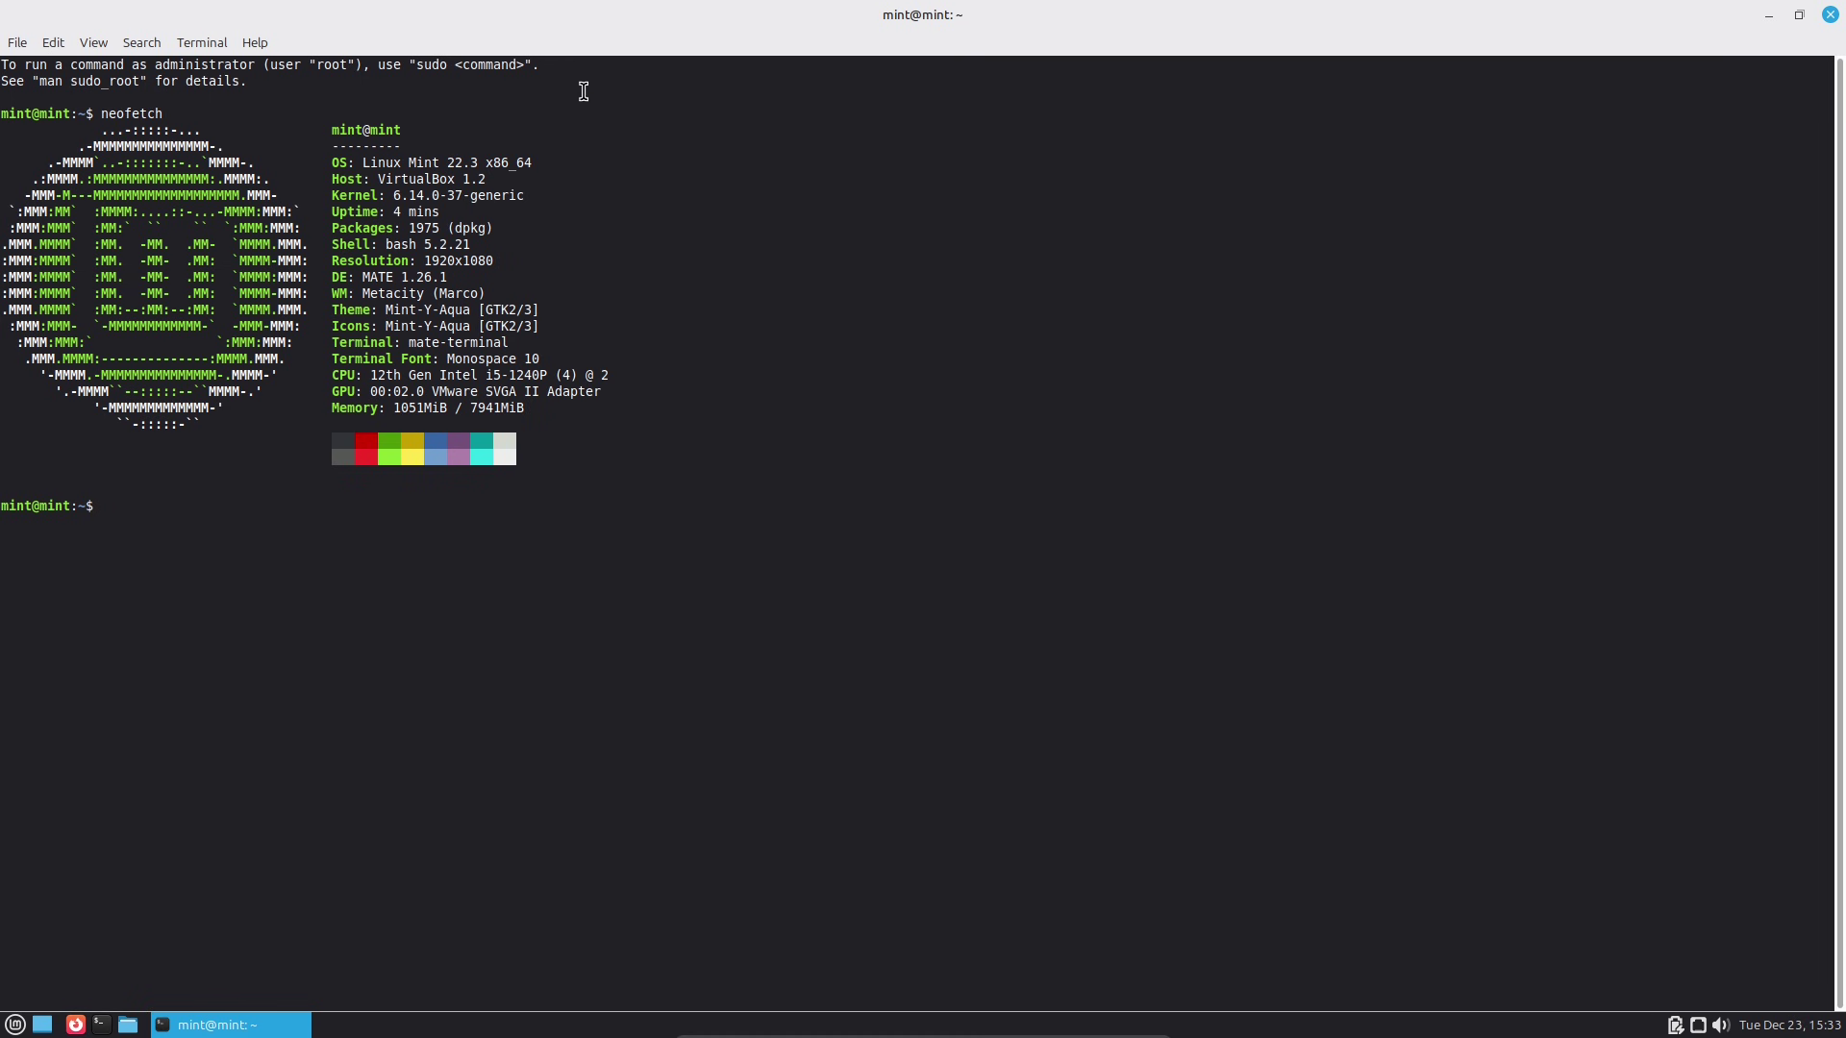
pyautogui.click(1830, 14)
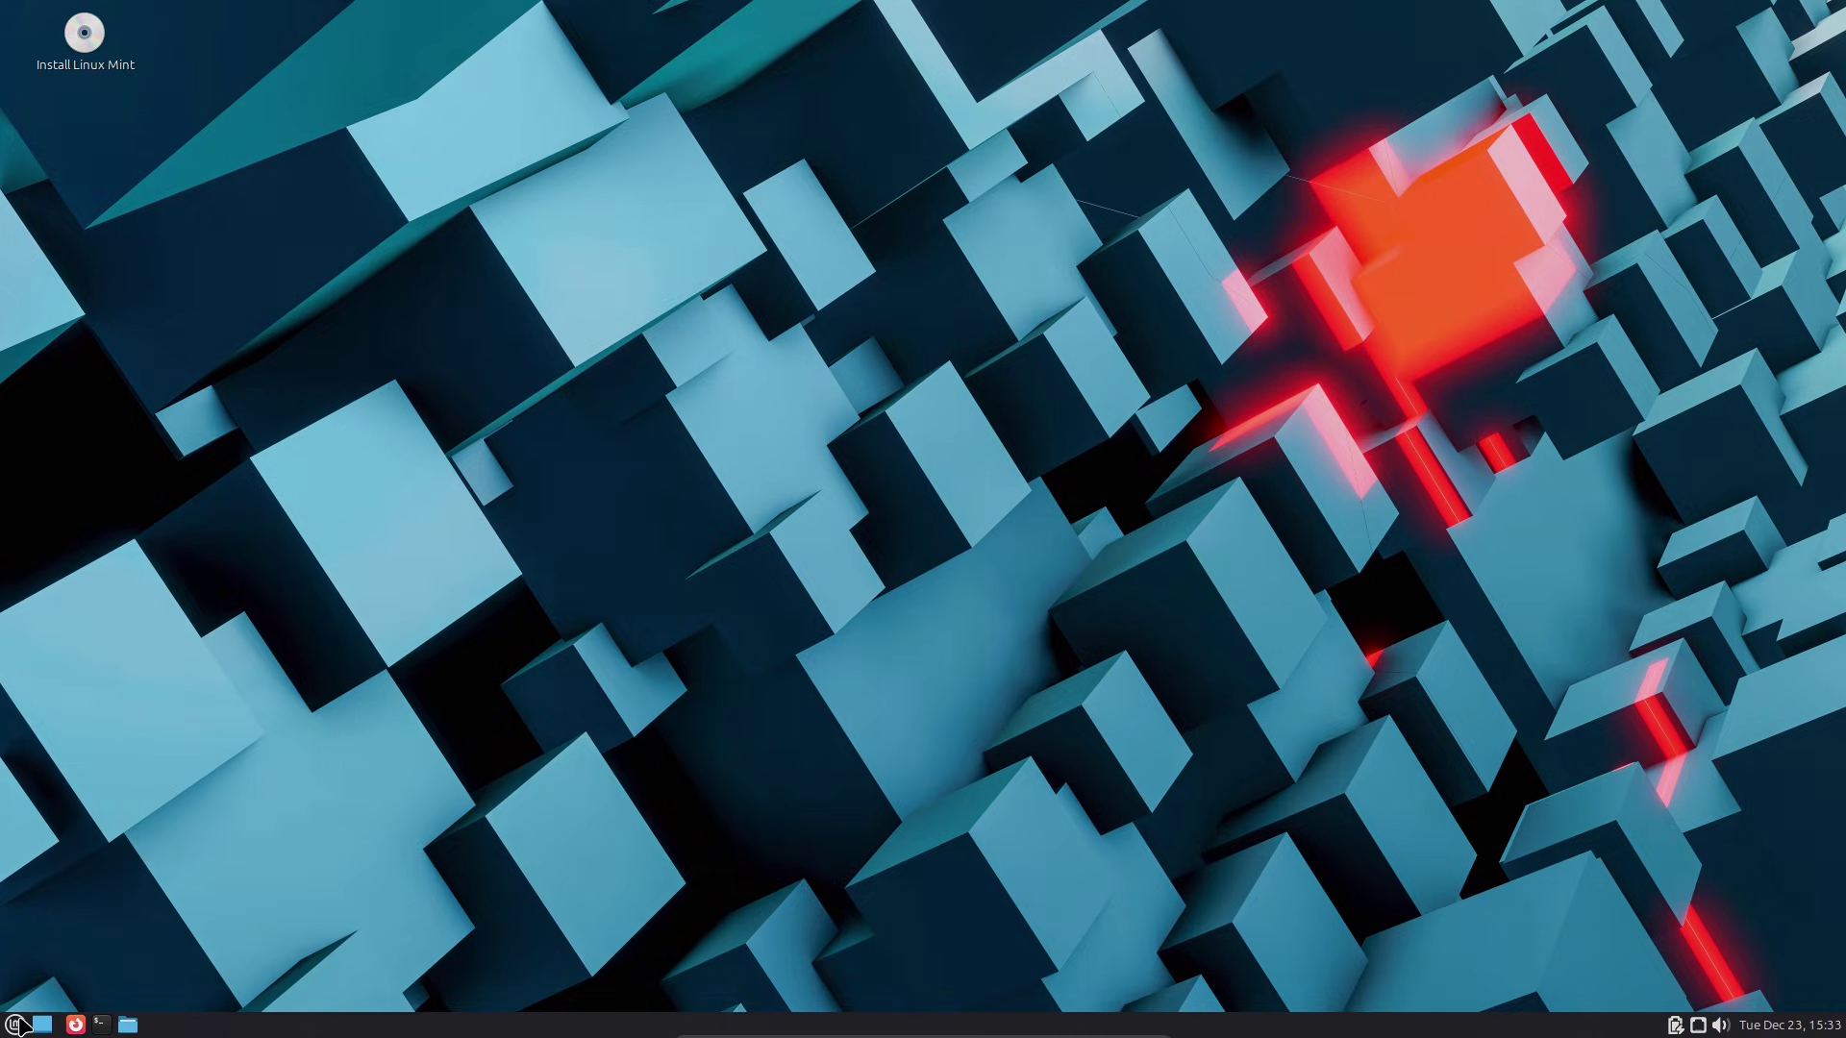
# Step: Show the shutdown dialog and cancel it, and choose the logout option for the live session
pyautogui.click(15, 1025)
pyautogui.click(88, 966)
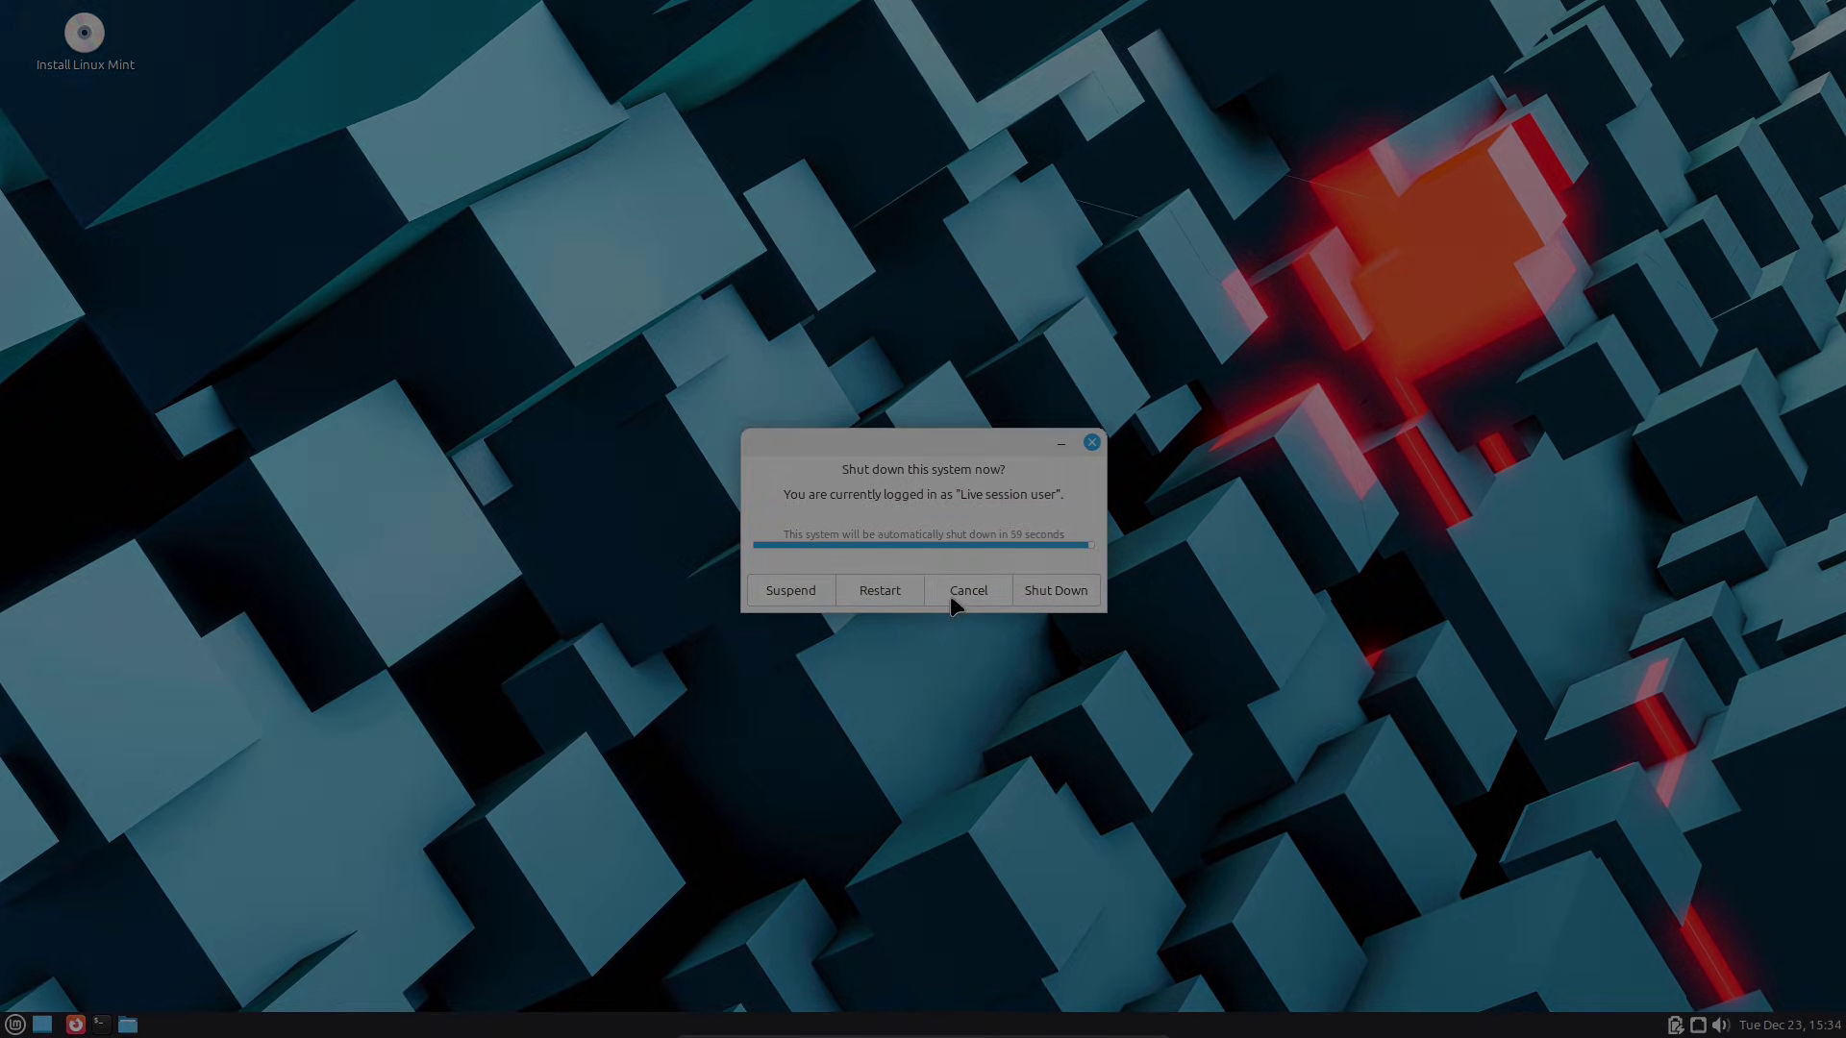
pyautogui.click(968, 590)
pyautogui.click(15, 1025)
pyautogui.click(58, 942)
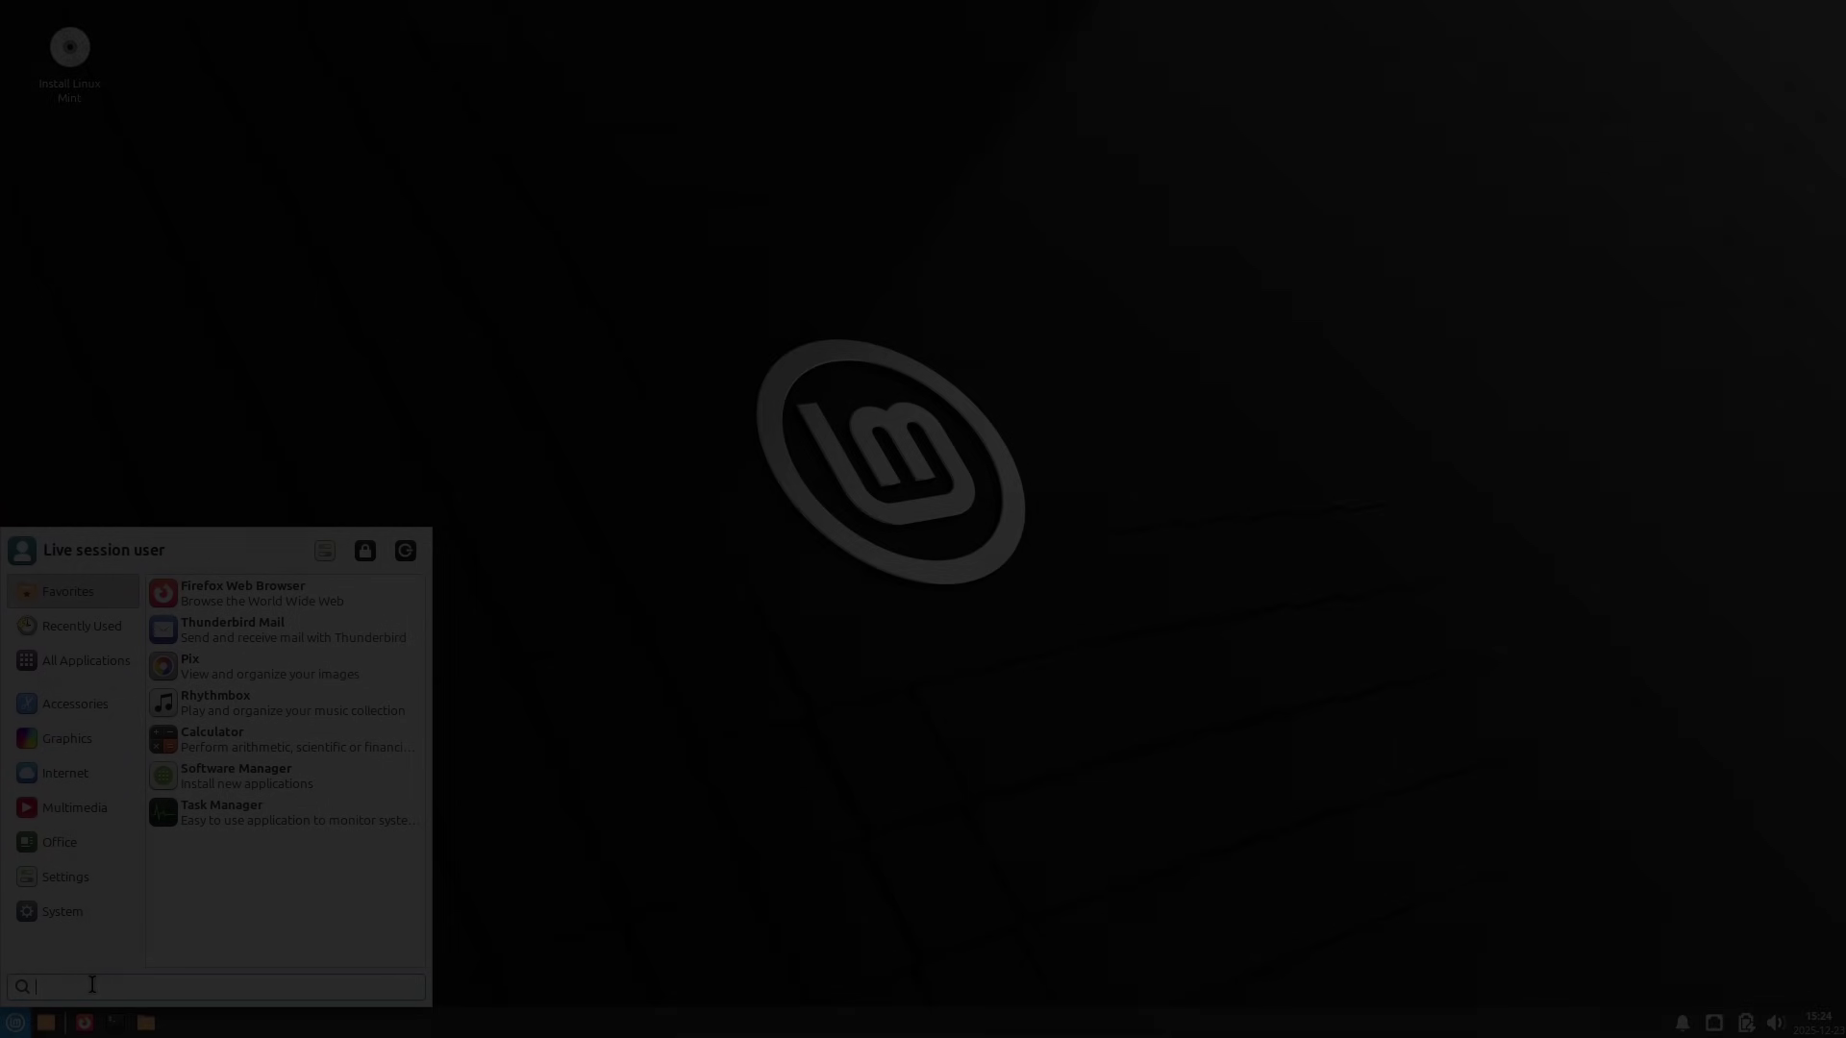
# Step: Search the applications menu for "info", open System Information and highlight the operating system and Linux kernel values
pyautogui.write('info')
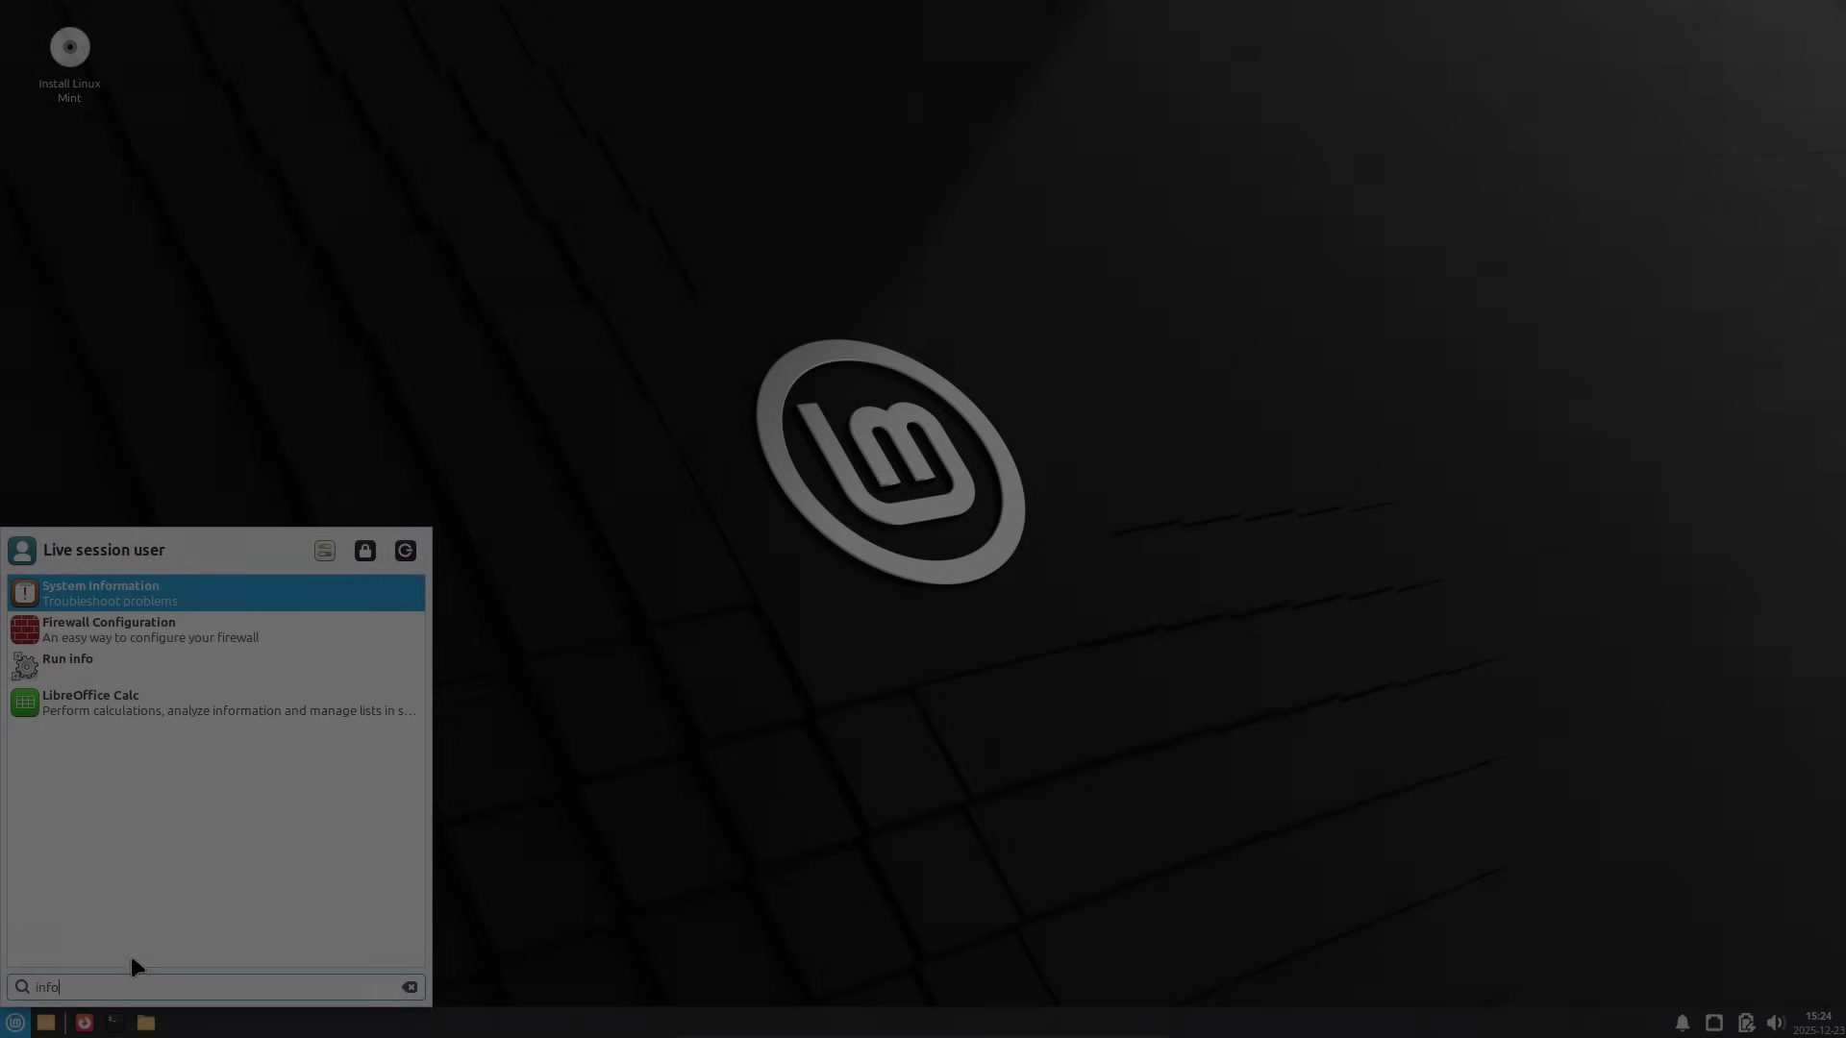
pyautogui.click(255, 604)
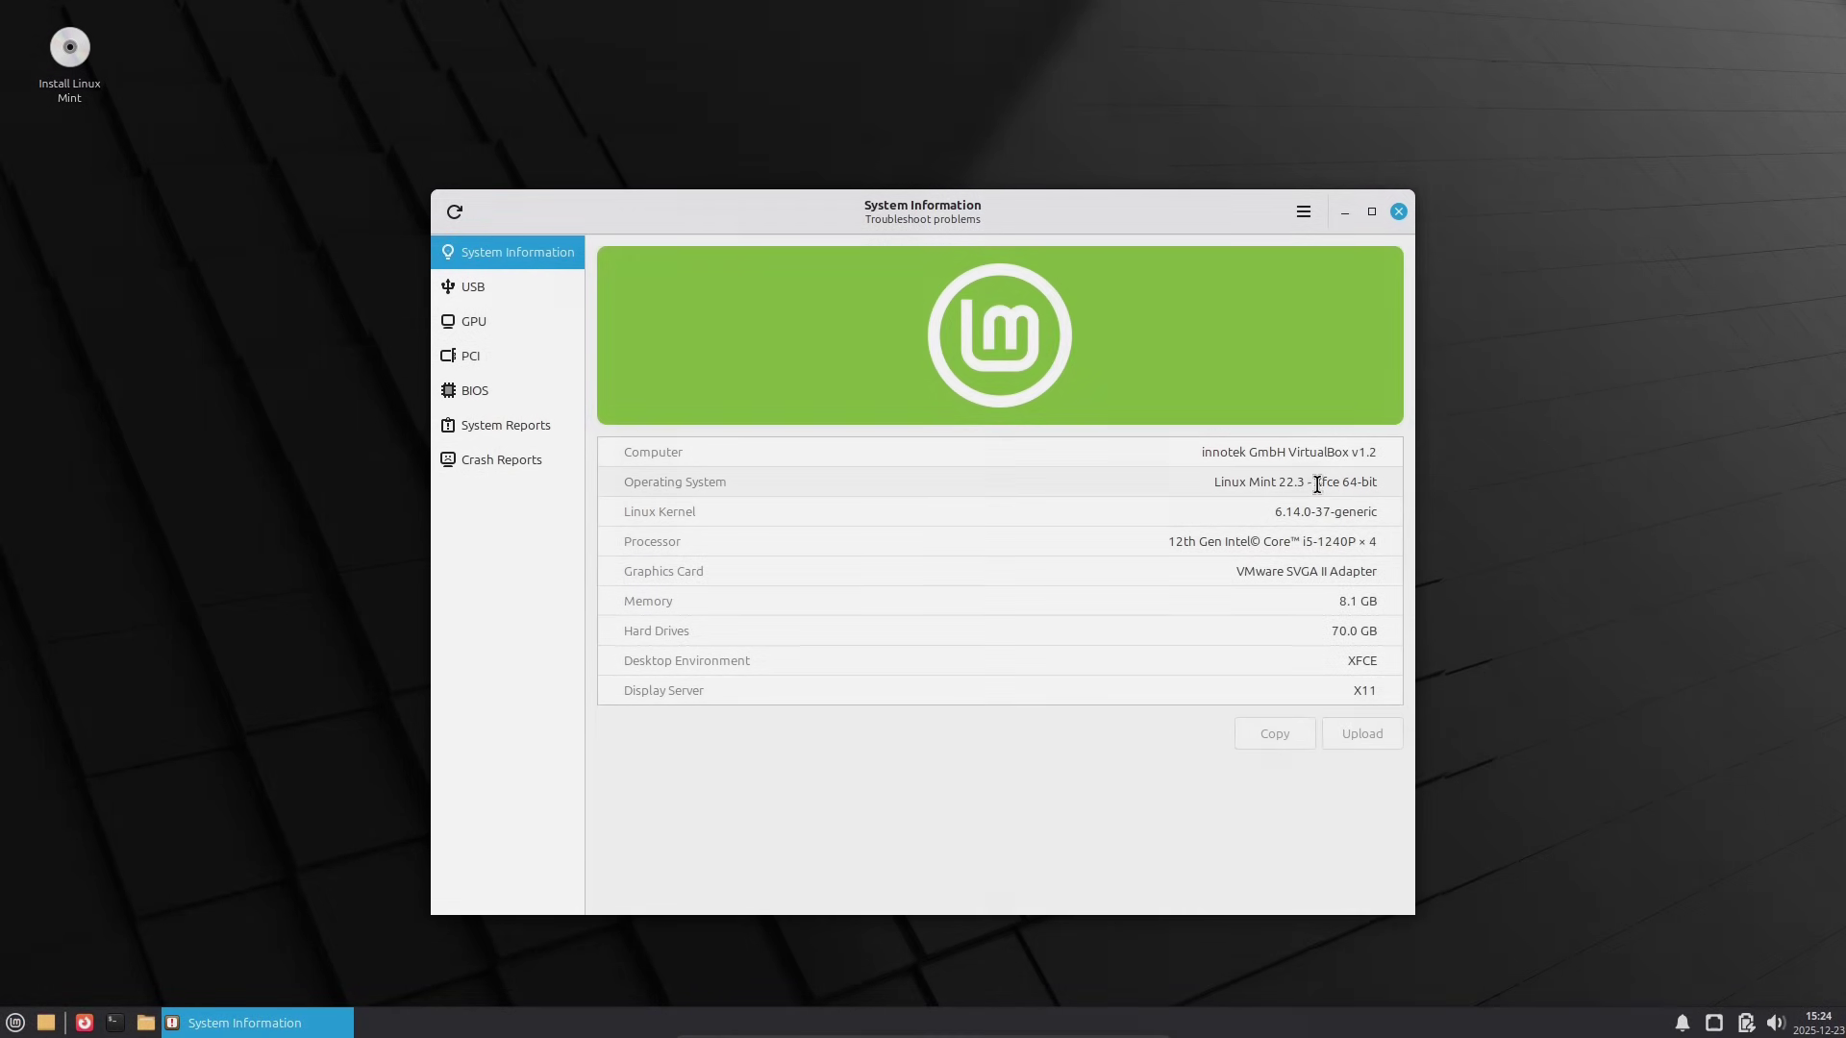
pyautogui.moveTo(1315, 483); pyautogui.dragTo(1367, 484)
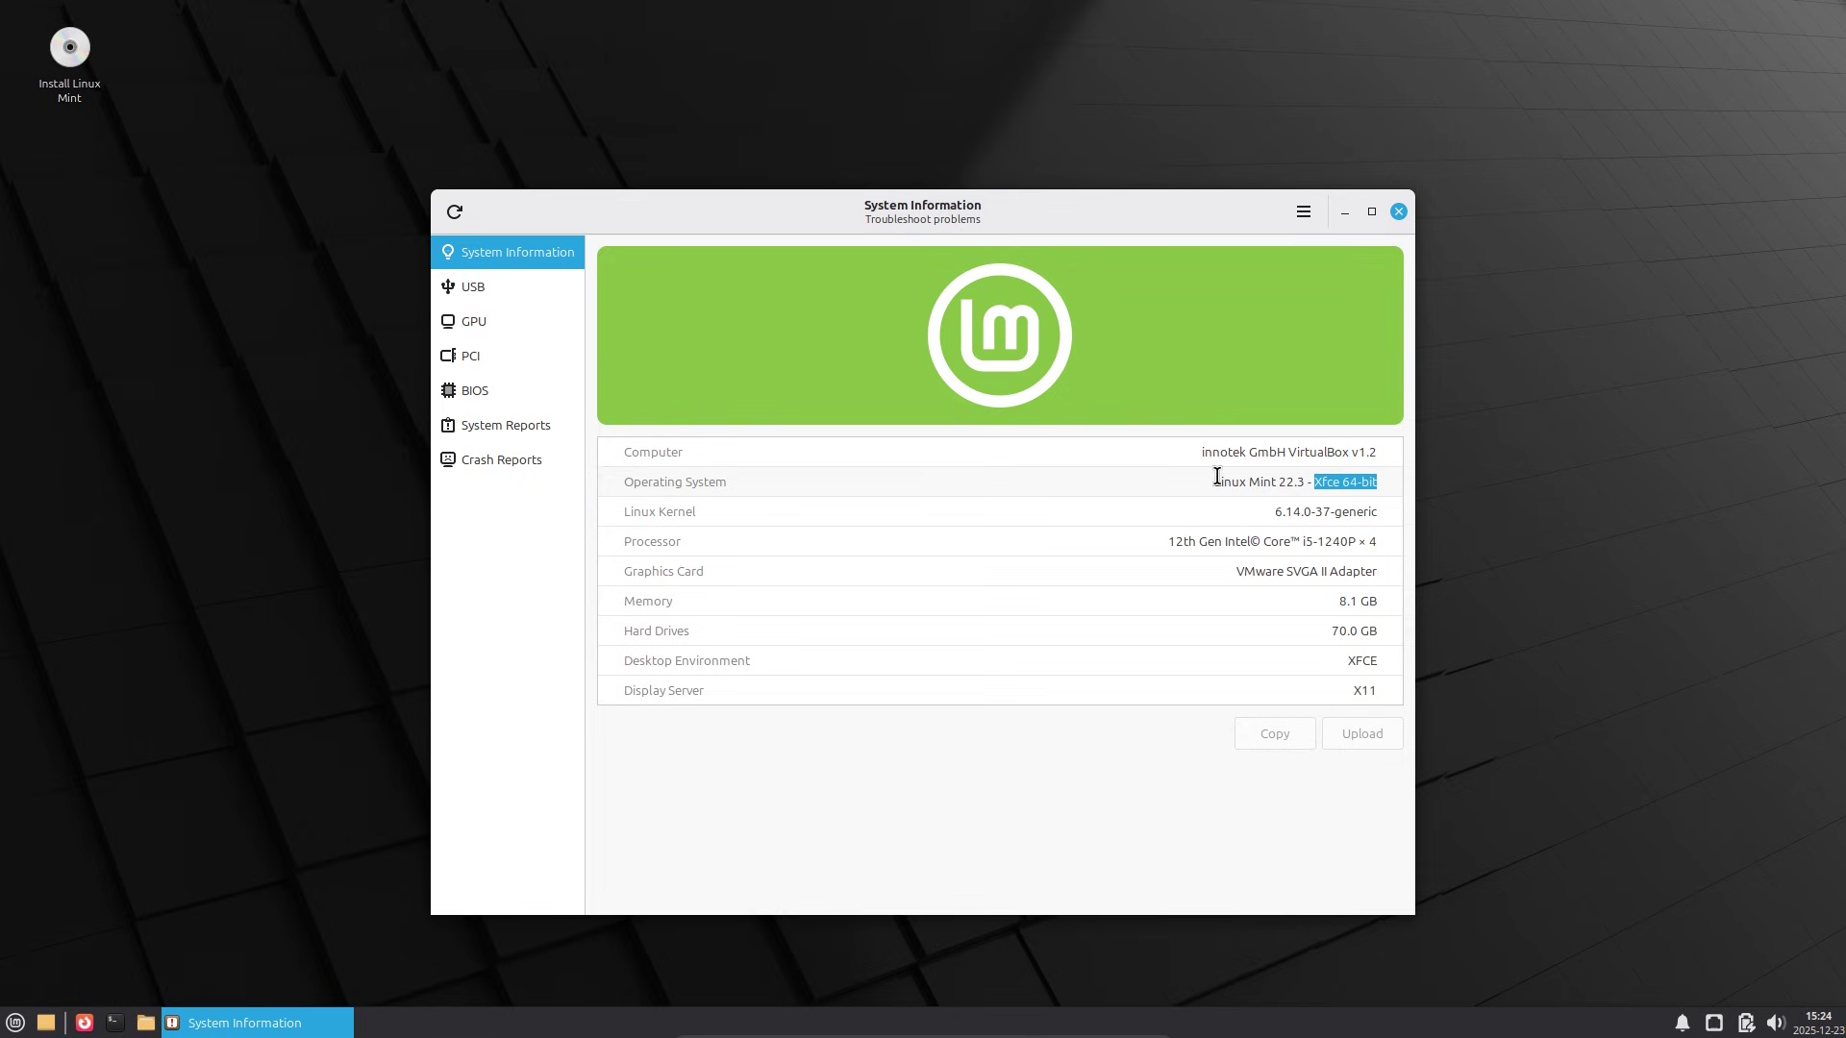
pyautogui.moveTo(1217, 481); pyautogui.dragTo(1413, 490)
pyautogui.moveTo(1273, 510); pyautogui.dragTo(1434, 510)
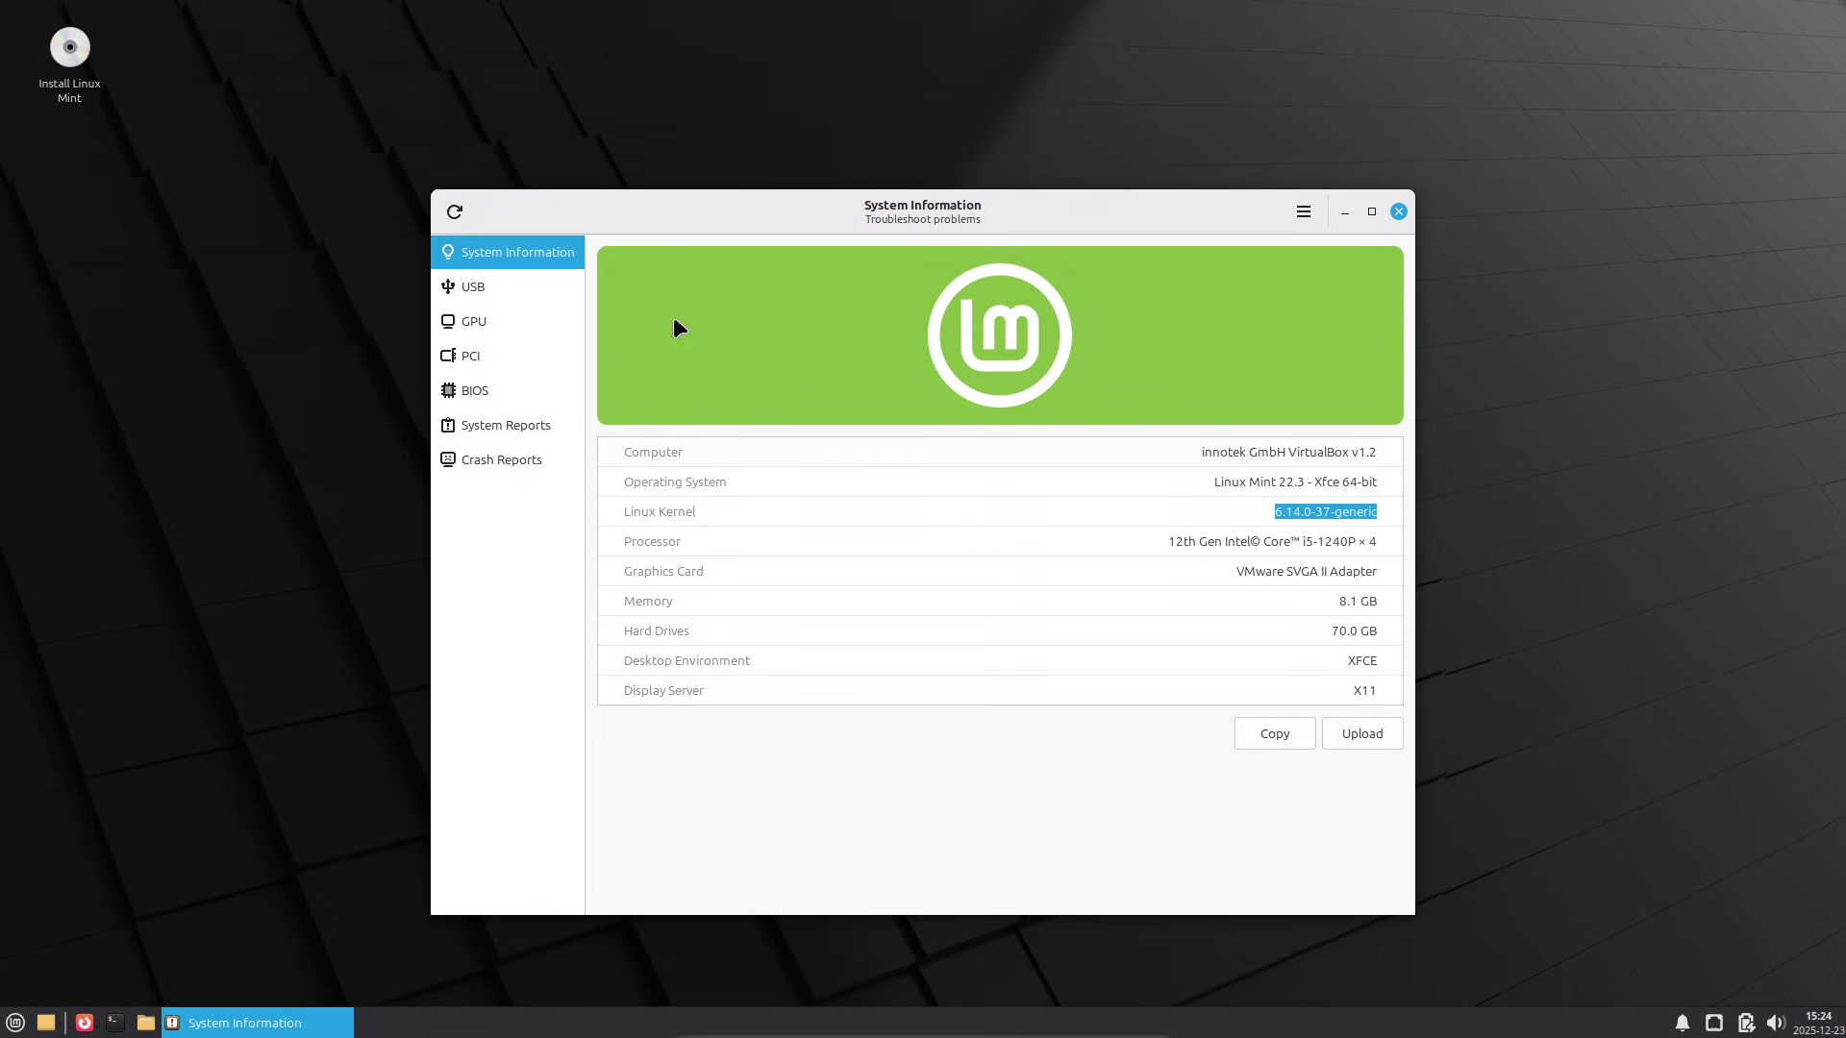
# Step: Look through the USB, GPU, PCI, BIOS, System Reports and Crash Reports pages of System Information
pyautogui.click(524, 286)
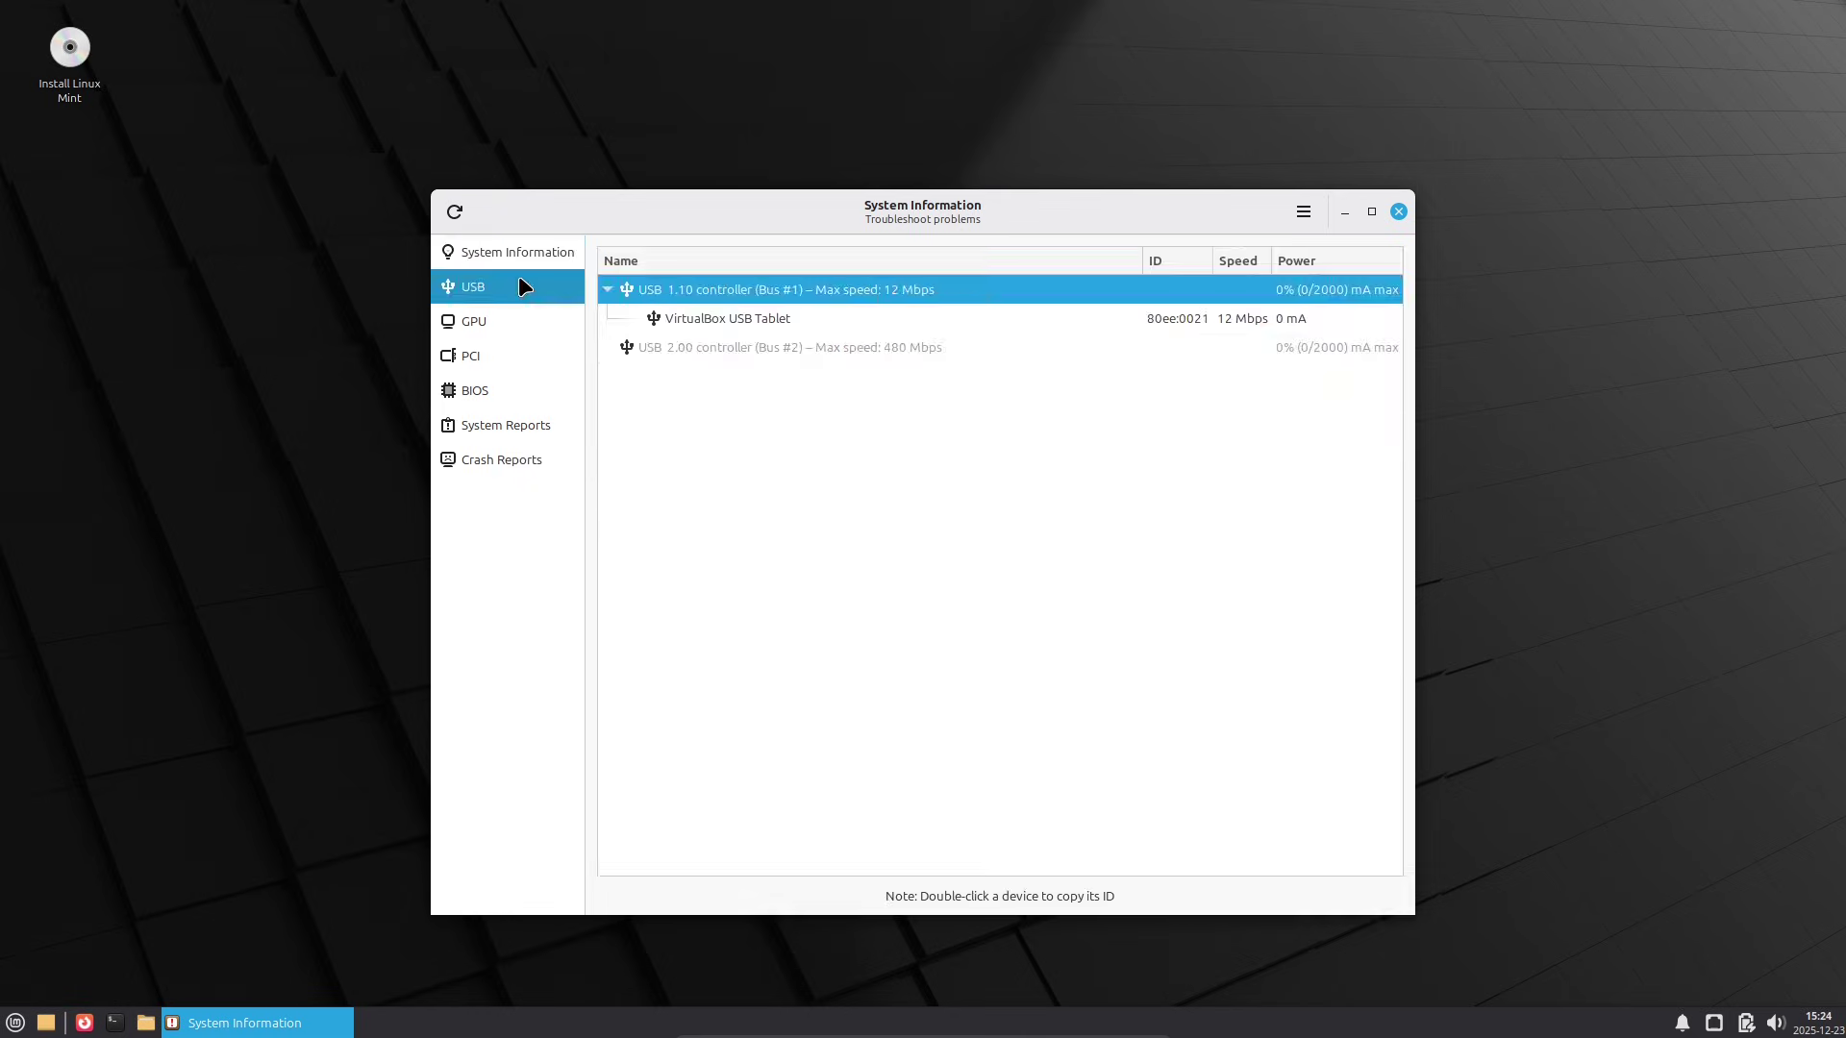
pyautogui.click(524, 336)
pyautogui.click(519, 353)
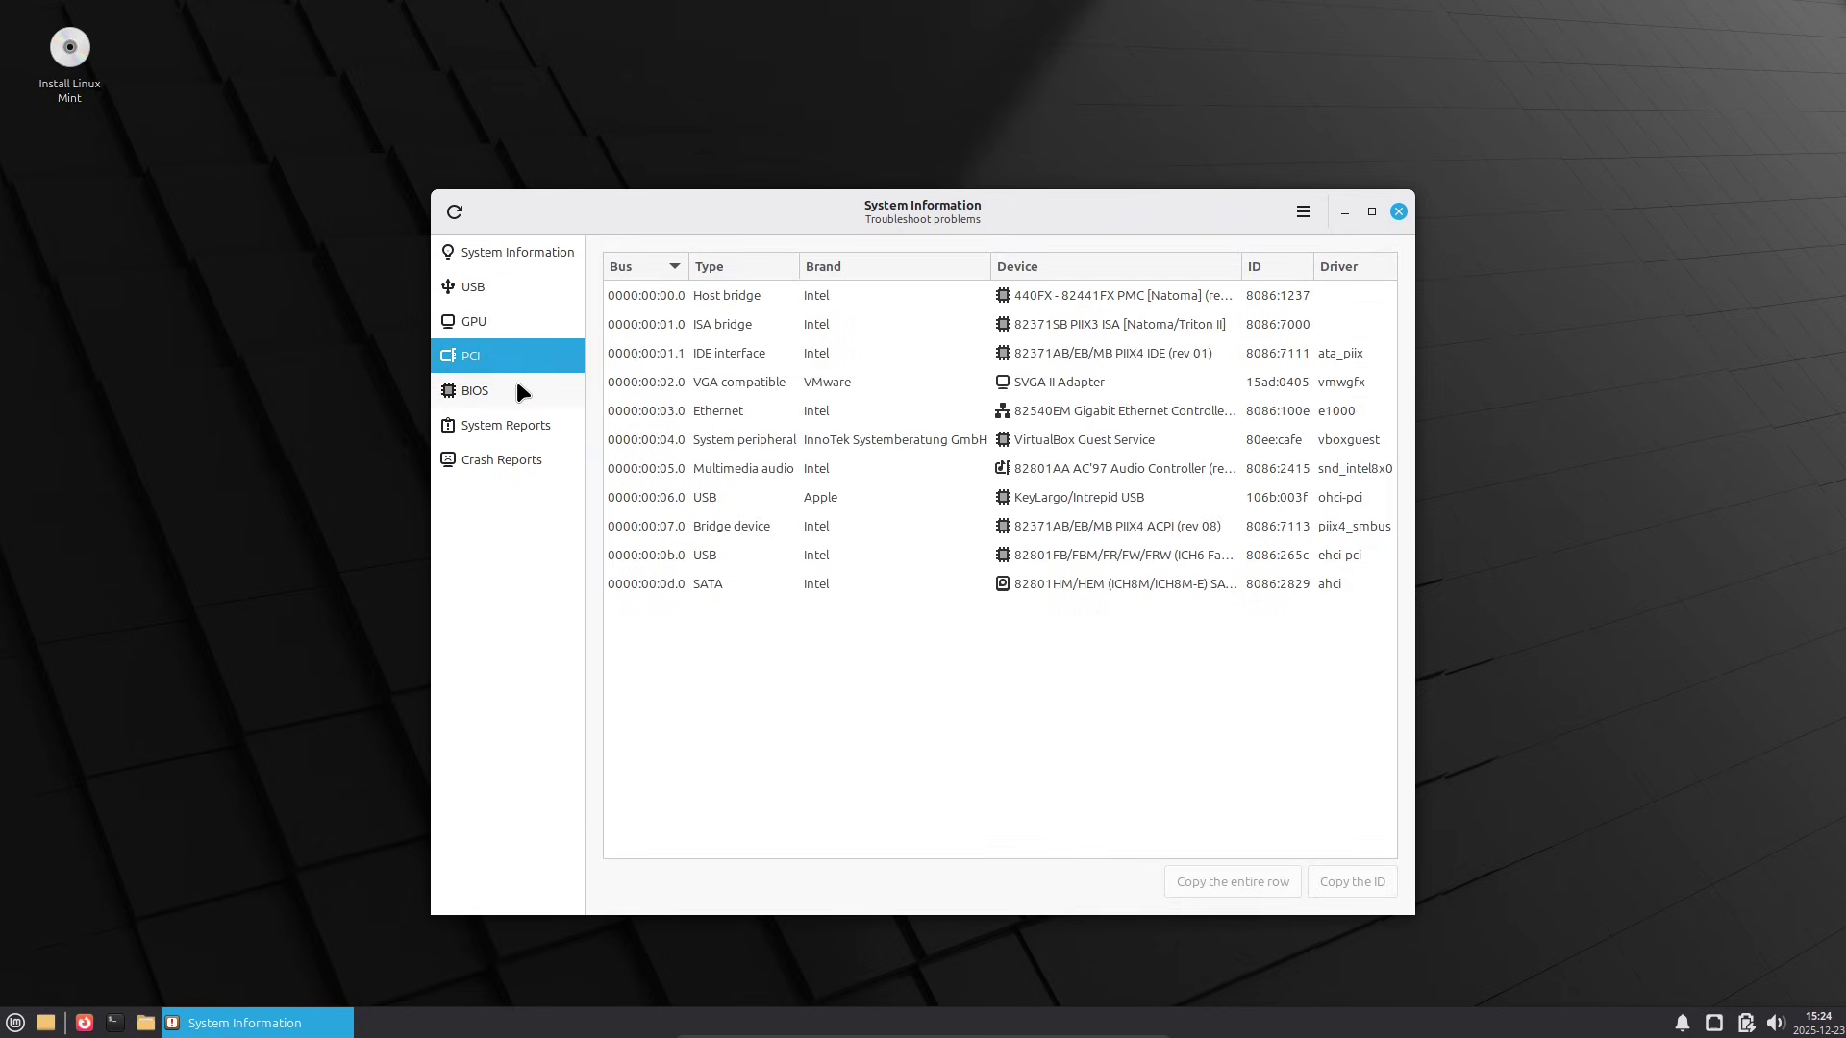
pyautogui.click(519, 389)
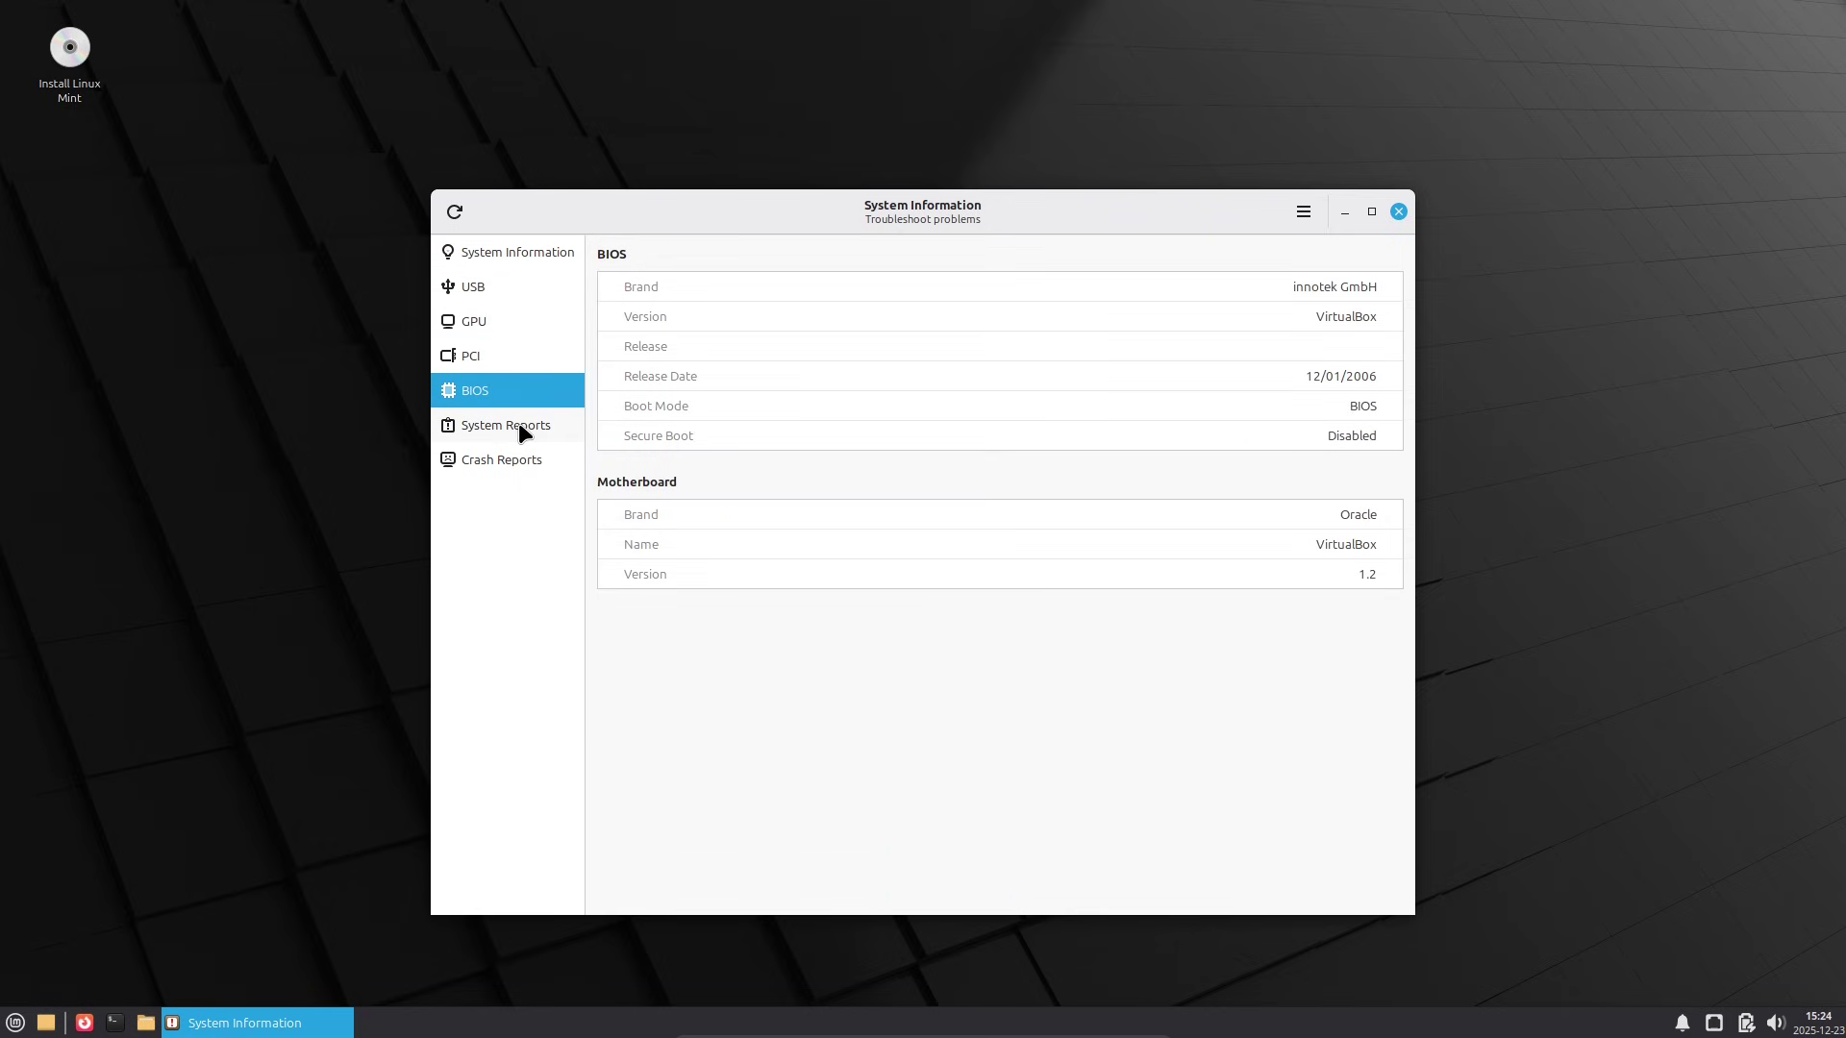
pyautogui.click(517, 423)
pyautogui.click(517, 463)
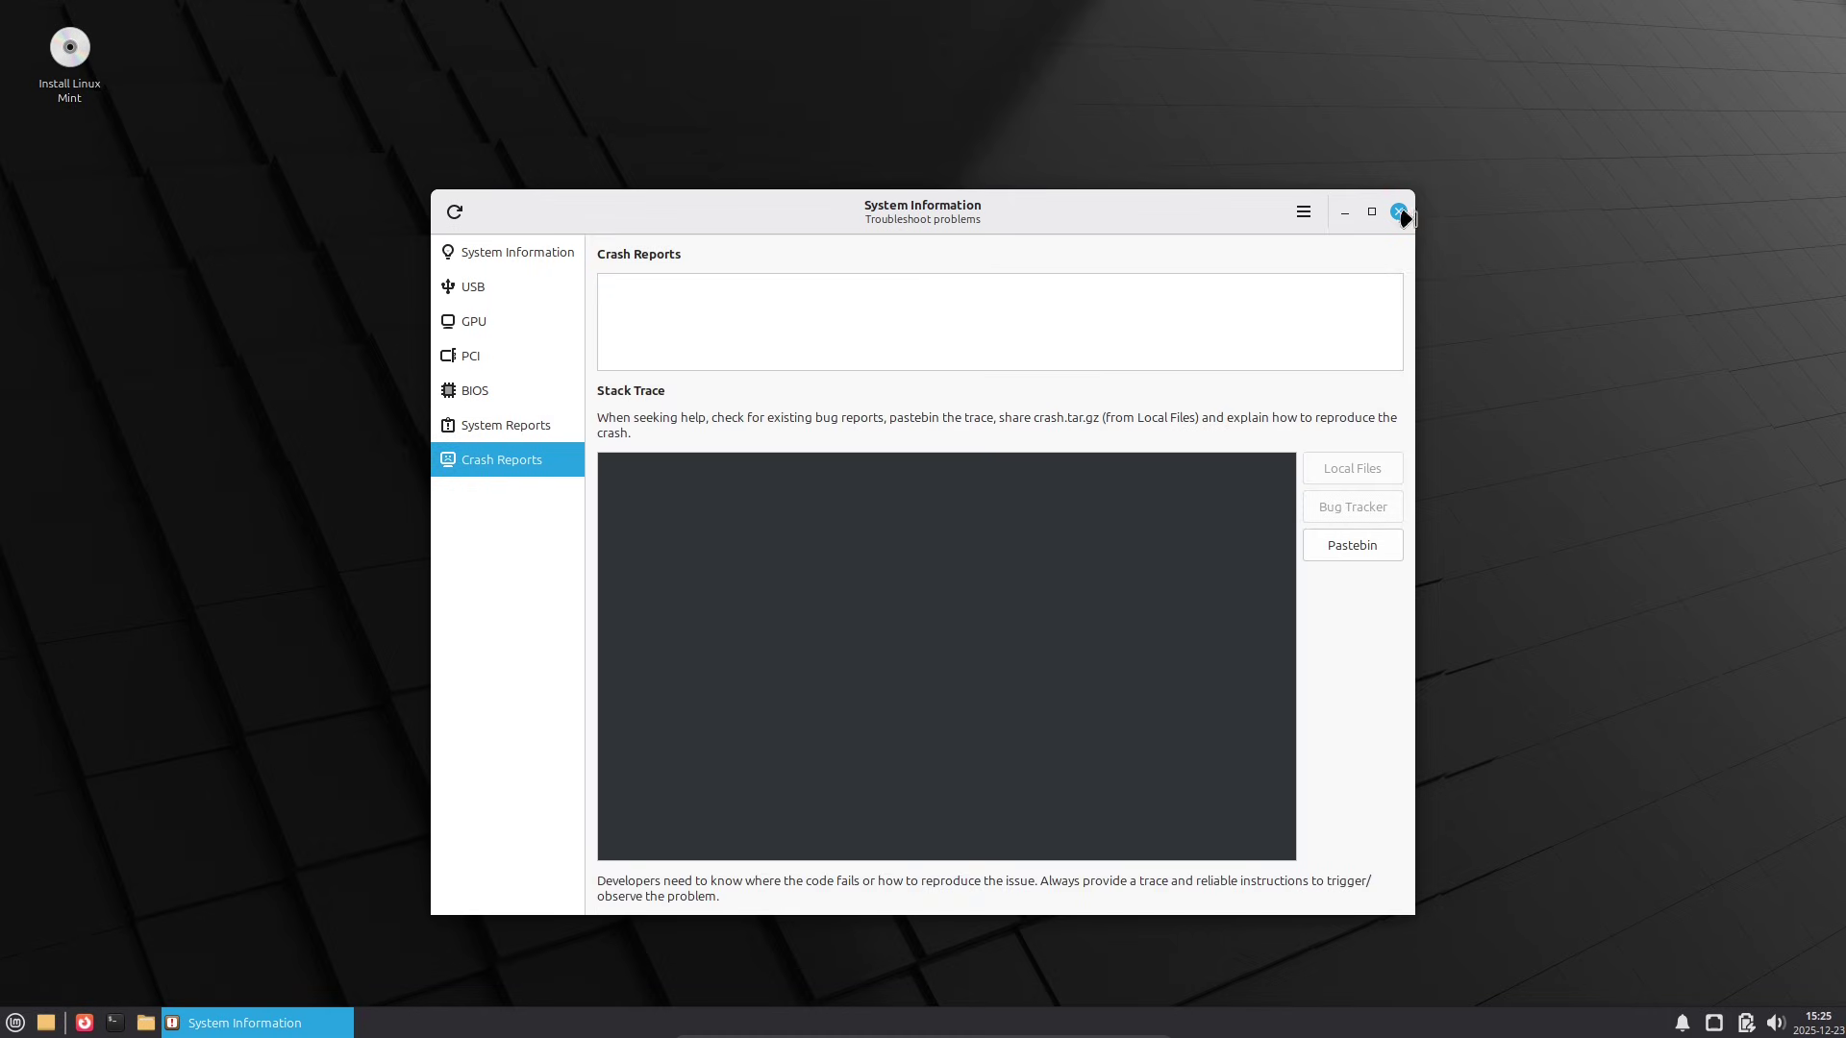
# Step: View the About information of the System Information tool, dismiss it and close the tool
pyautogui.click(1302, 212)
pyautogui.click(1313, 303)
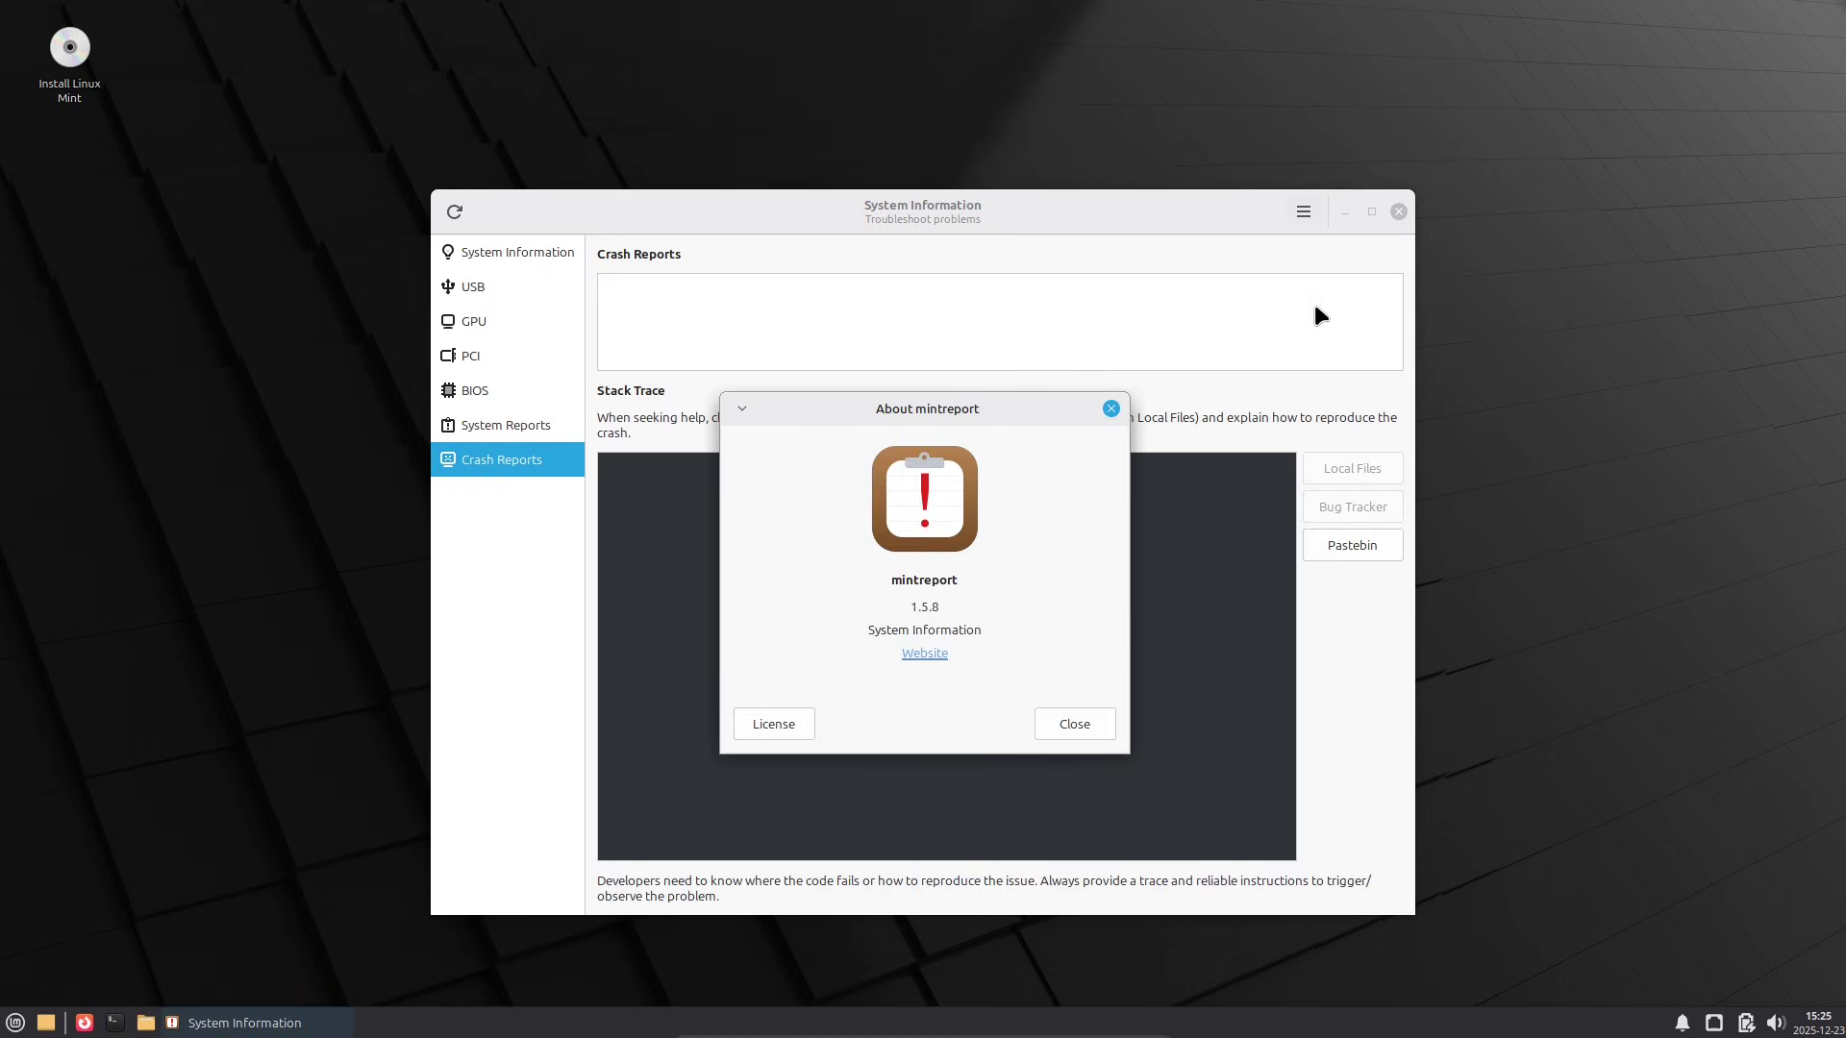
pyautogui.click(1112, 409)
pyautogui.click(1398, 213)
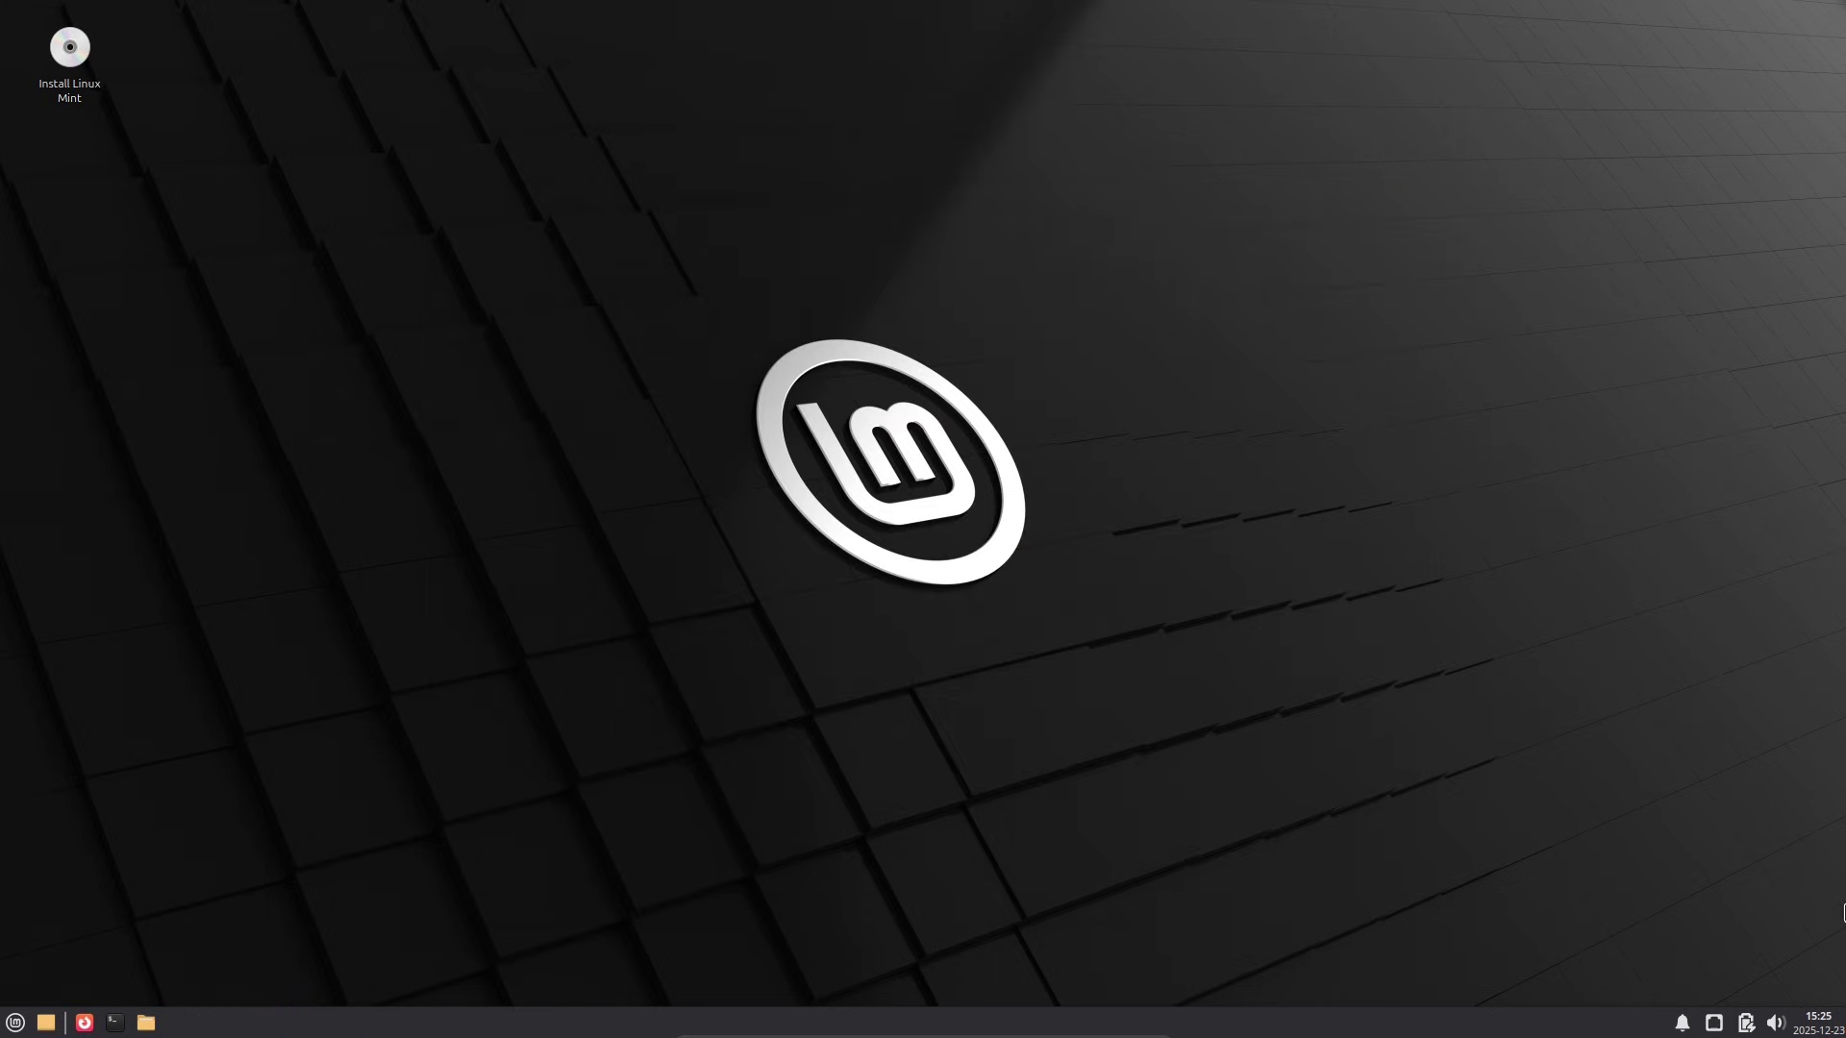
# Step: Check the panel clock, lower the sound volume to 40% and view the volume and microphone controls
pyautogui.click(1819, 1022)
pyautogui.scroll(-1, 1777, 1025)
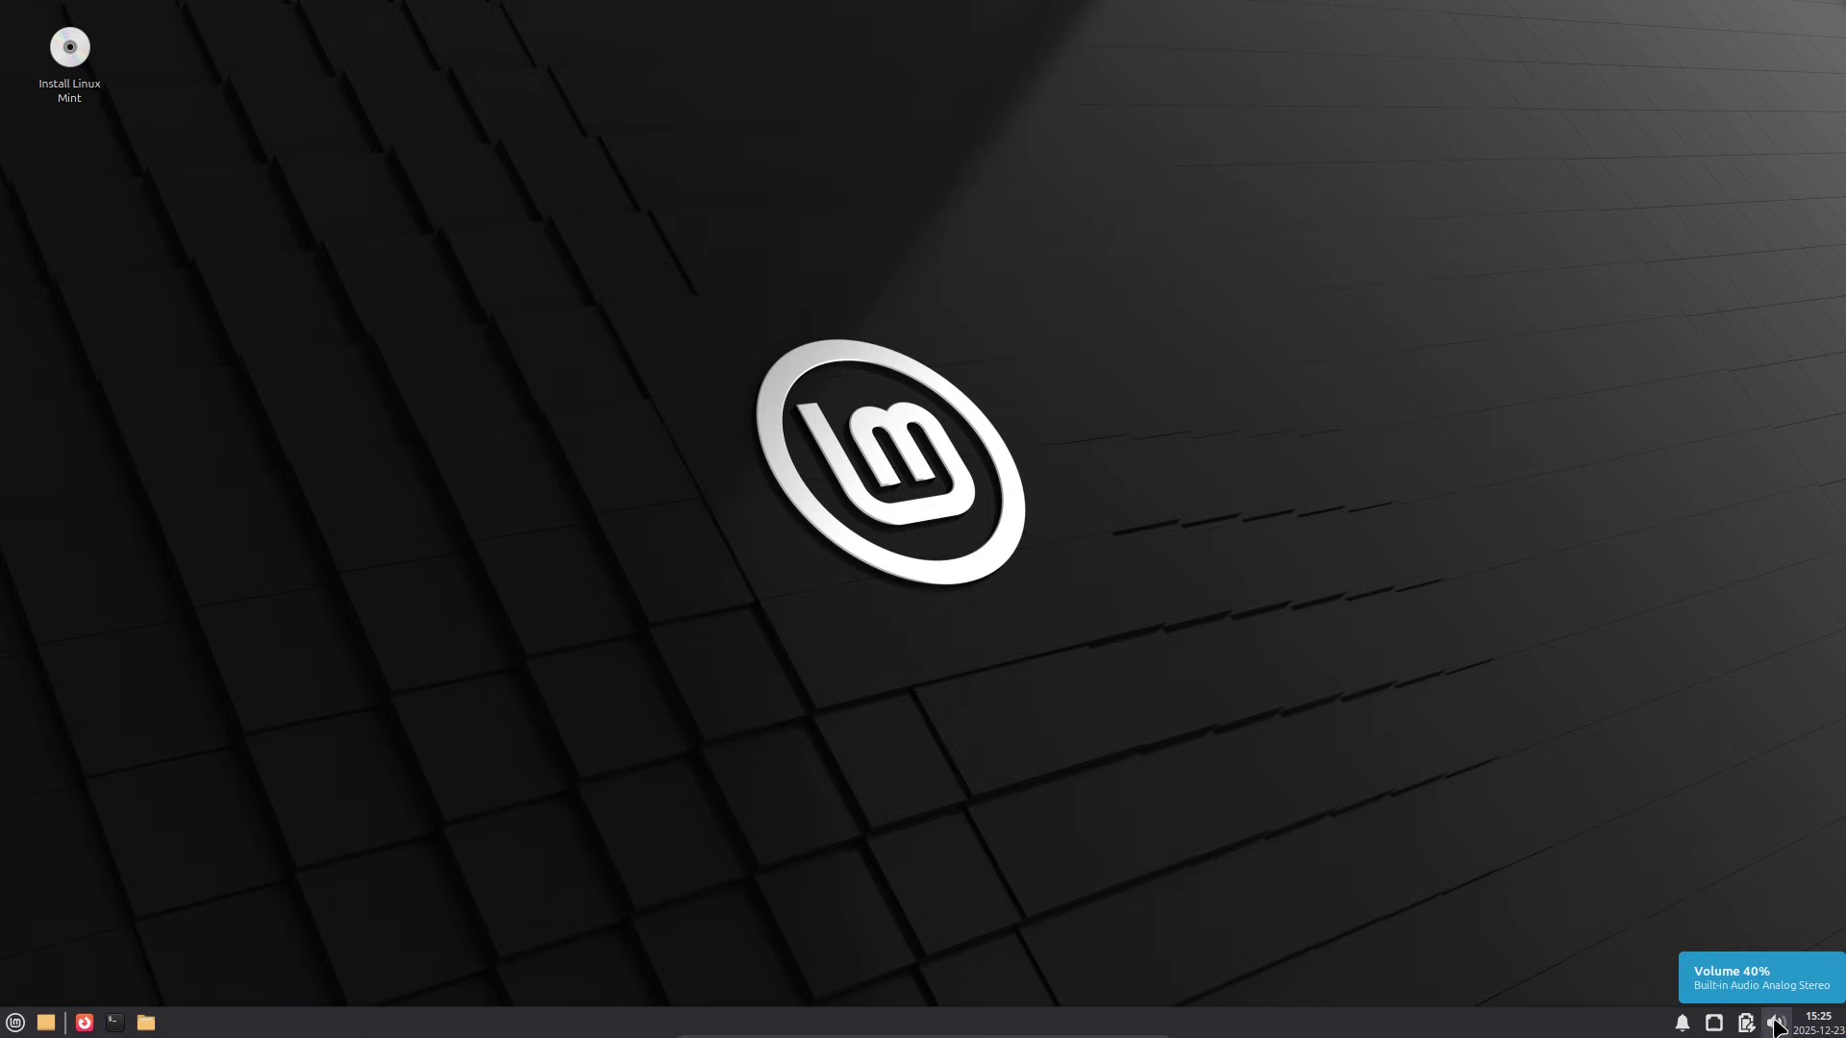
pyautogui.click(1777, 1025)
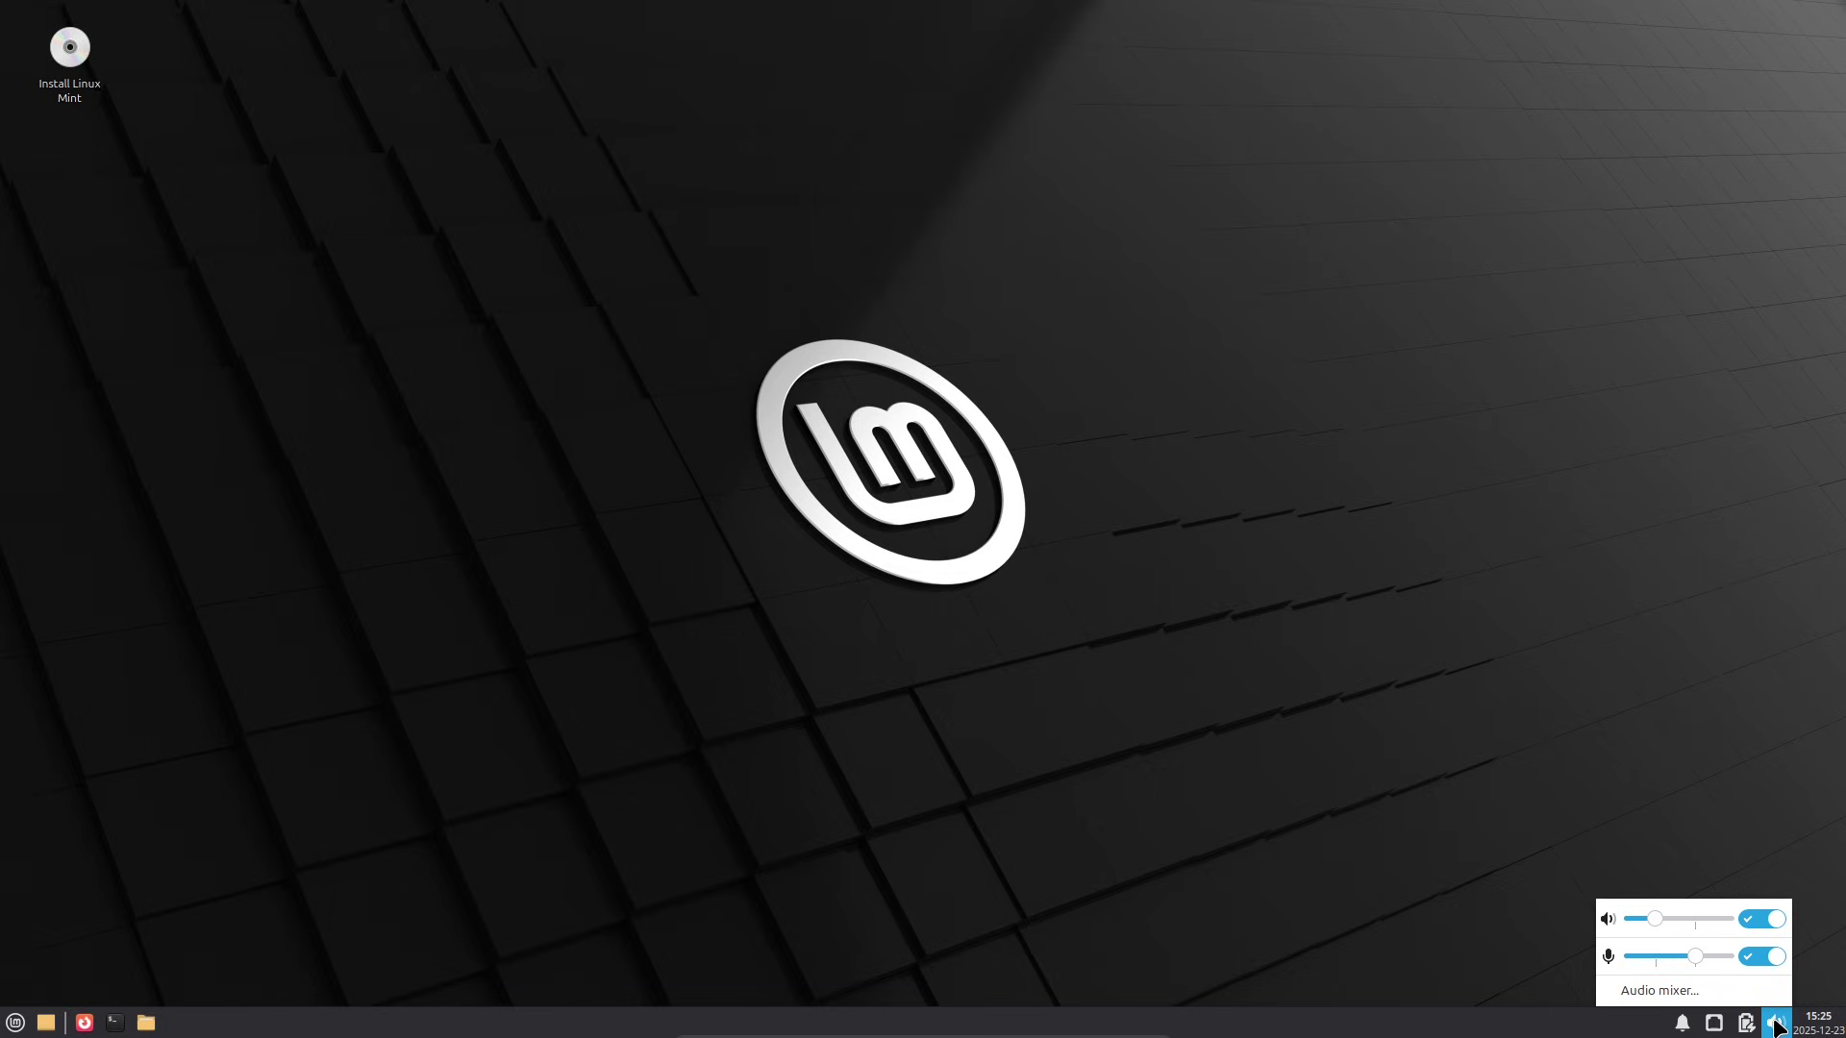
pyautogui.click(1777, 1025)
# Step: Look at the power, network and notification pop-ups of the panel and dismiss them
pyautogui.click(1746, 1023)
pyautogui.click(1746, 1023)
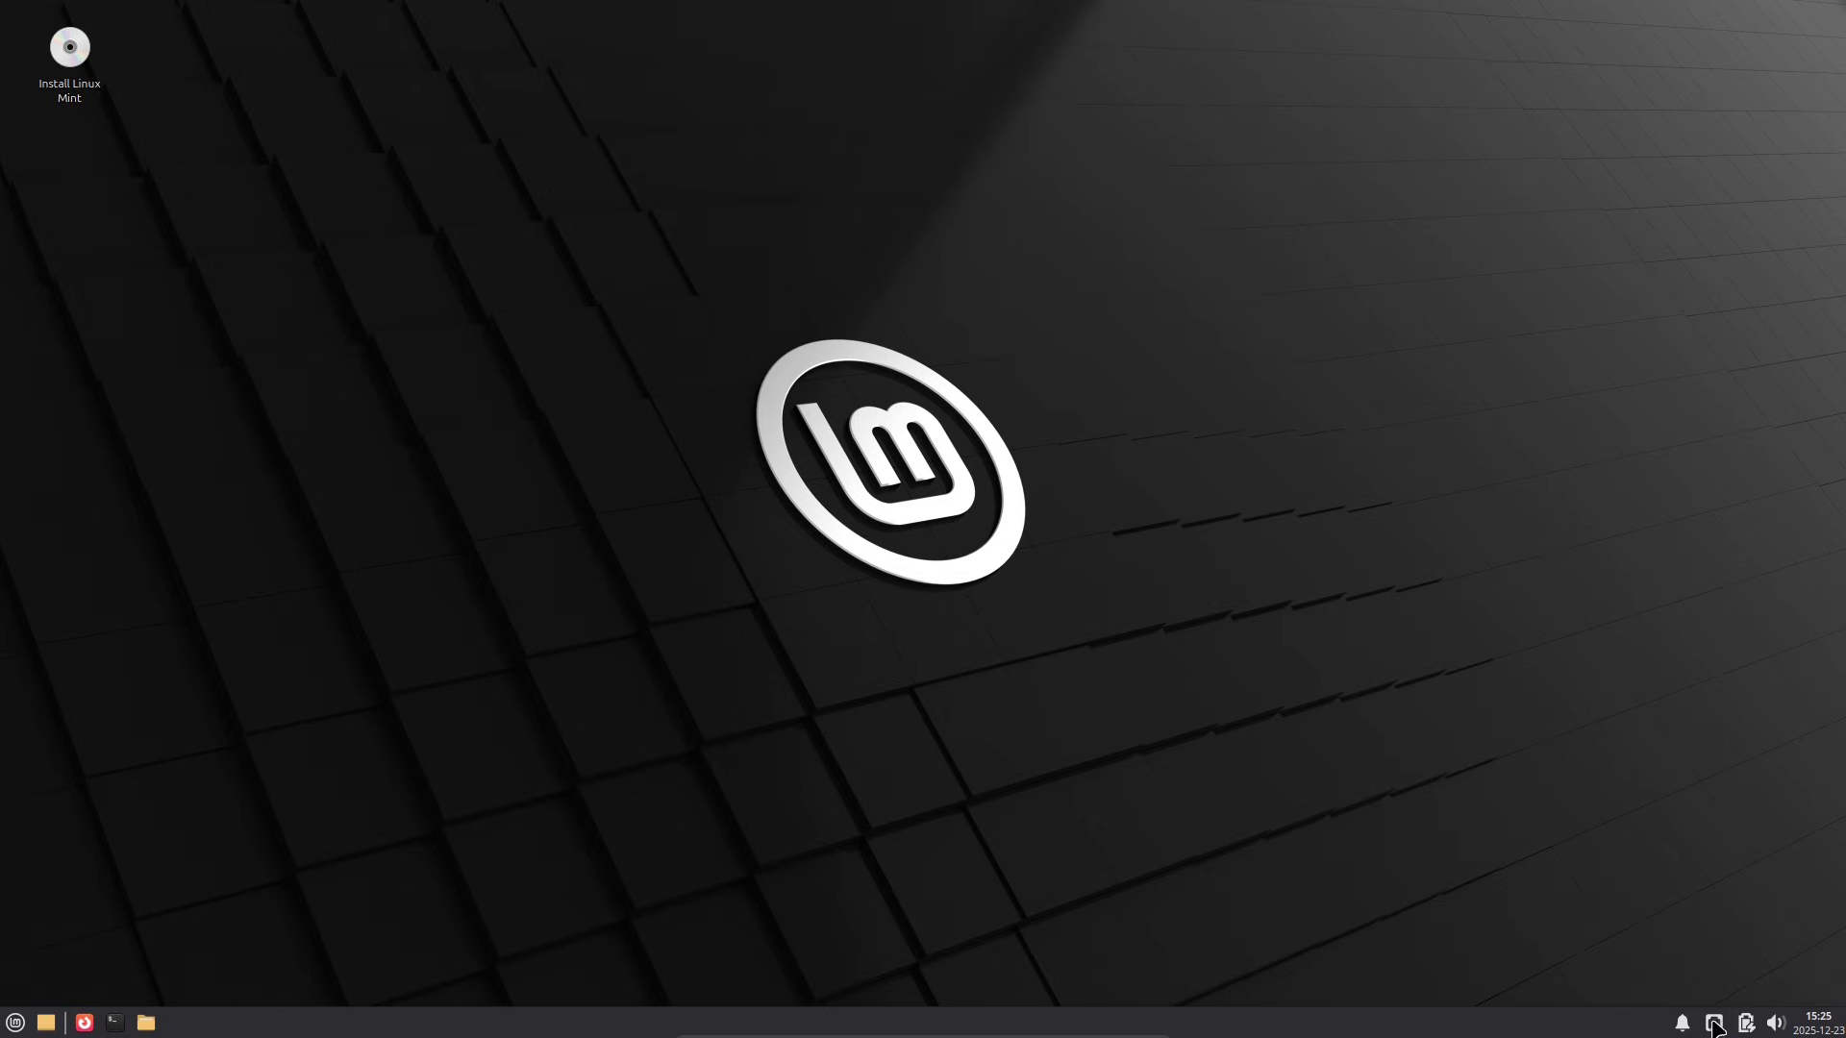
pyautogui.click(1714, 1023)
pyautogui.click(1714, 1024)
pyautogui.click(1681, 1023)
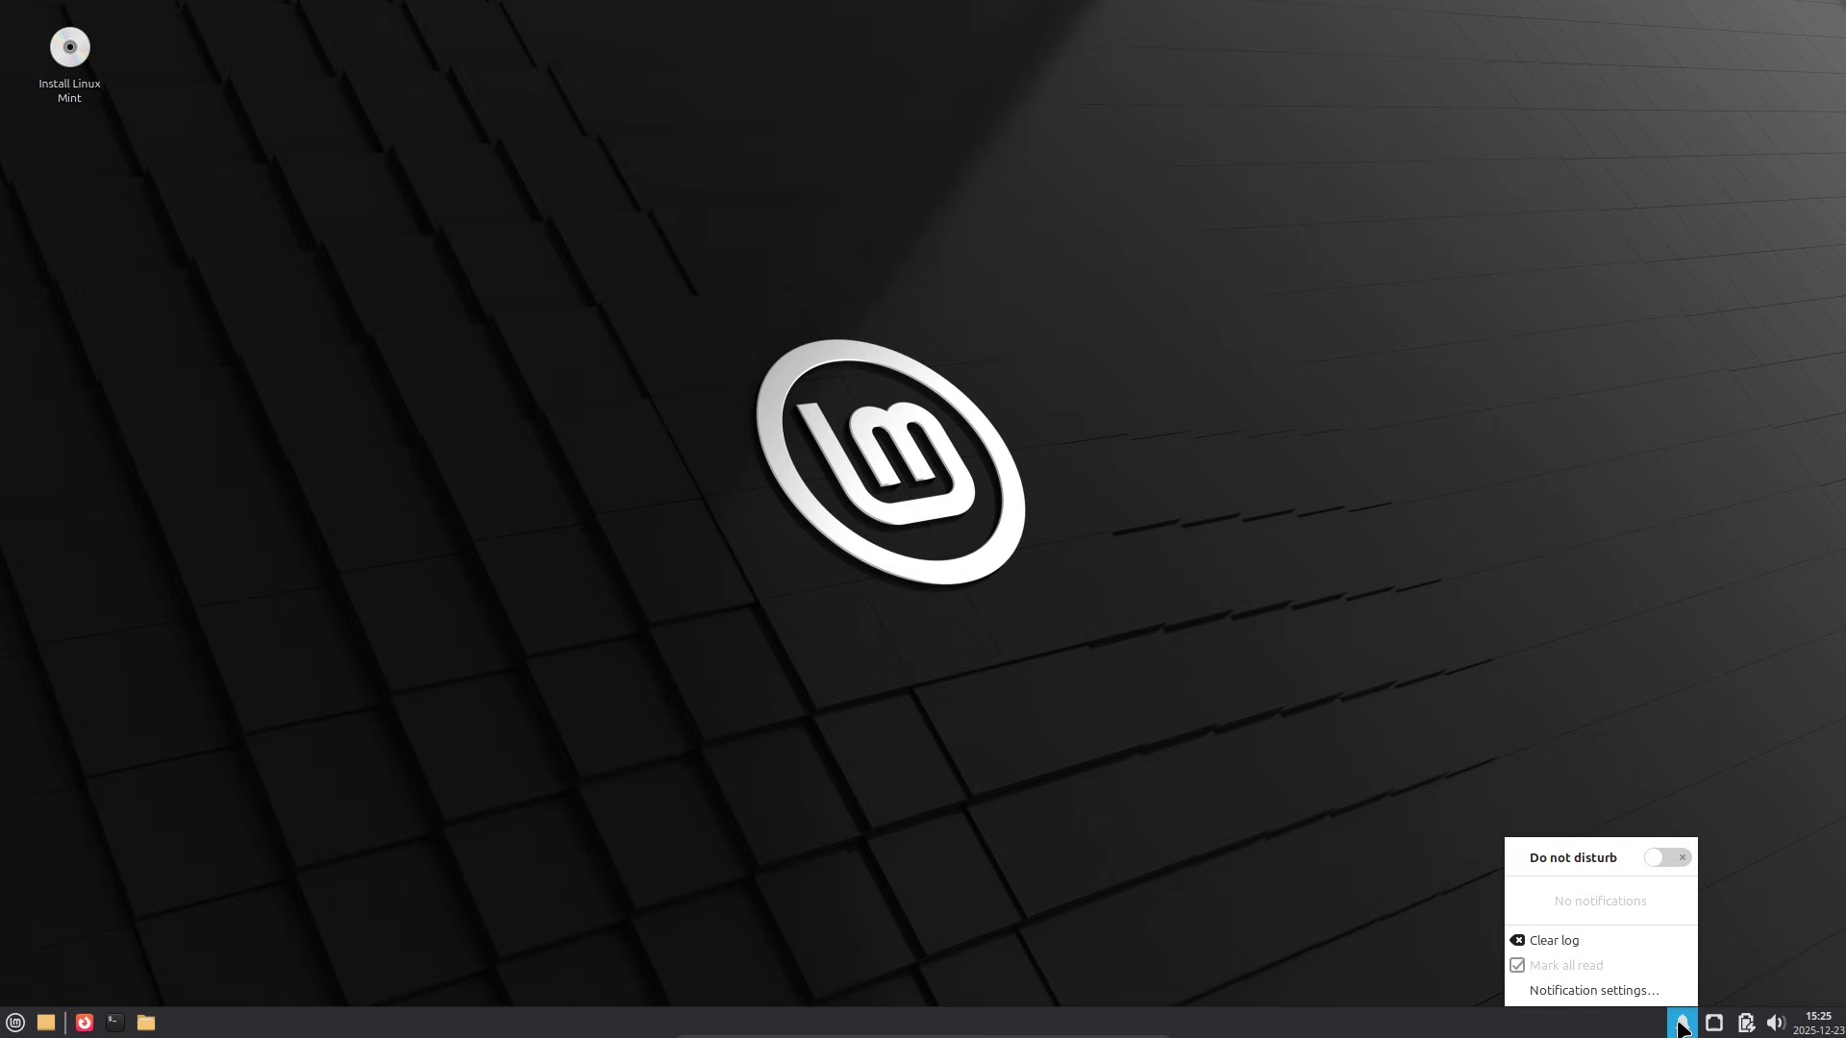
pyautogui.click(618, 333)
# Step: Open the desktop settings from the desktop, and look through the System and Settings categories of the applications menu
pyautogui.rightClick(619, 334)
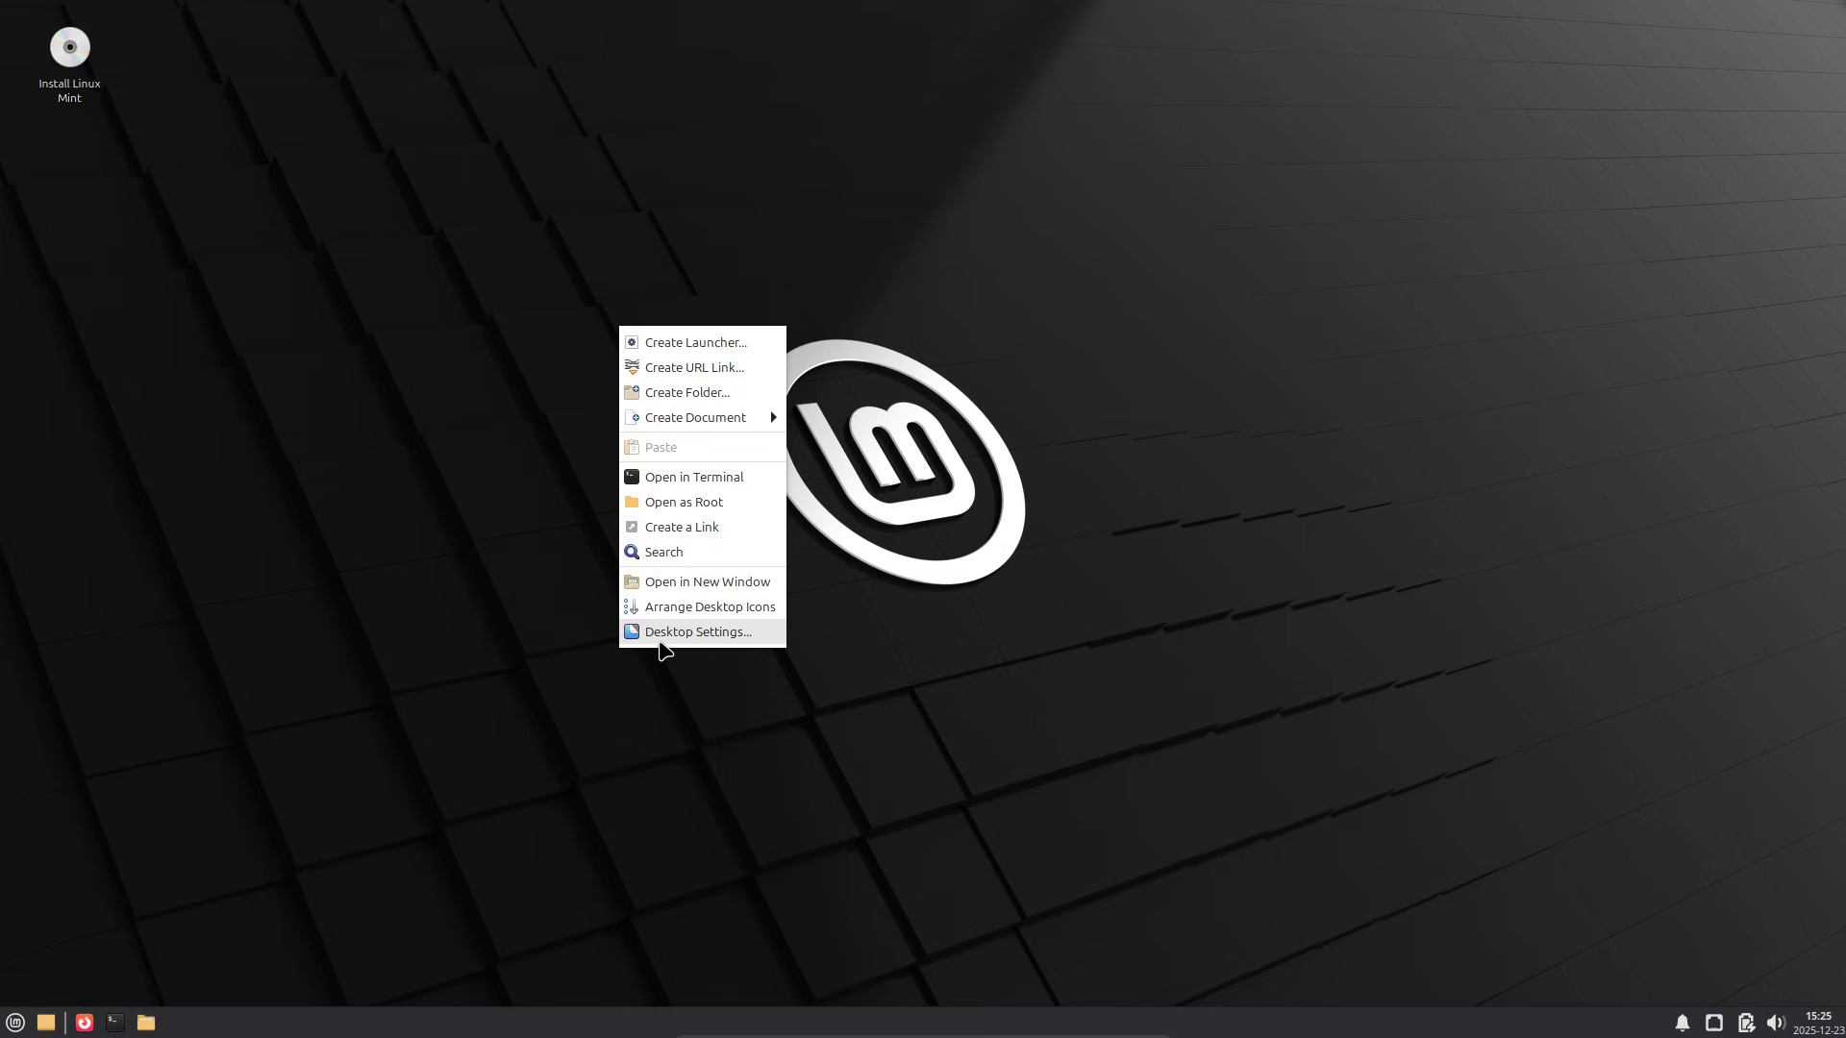
pyautogui.click(661, 633)
pyautogui.click(14, 1023)
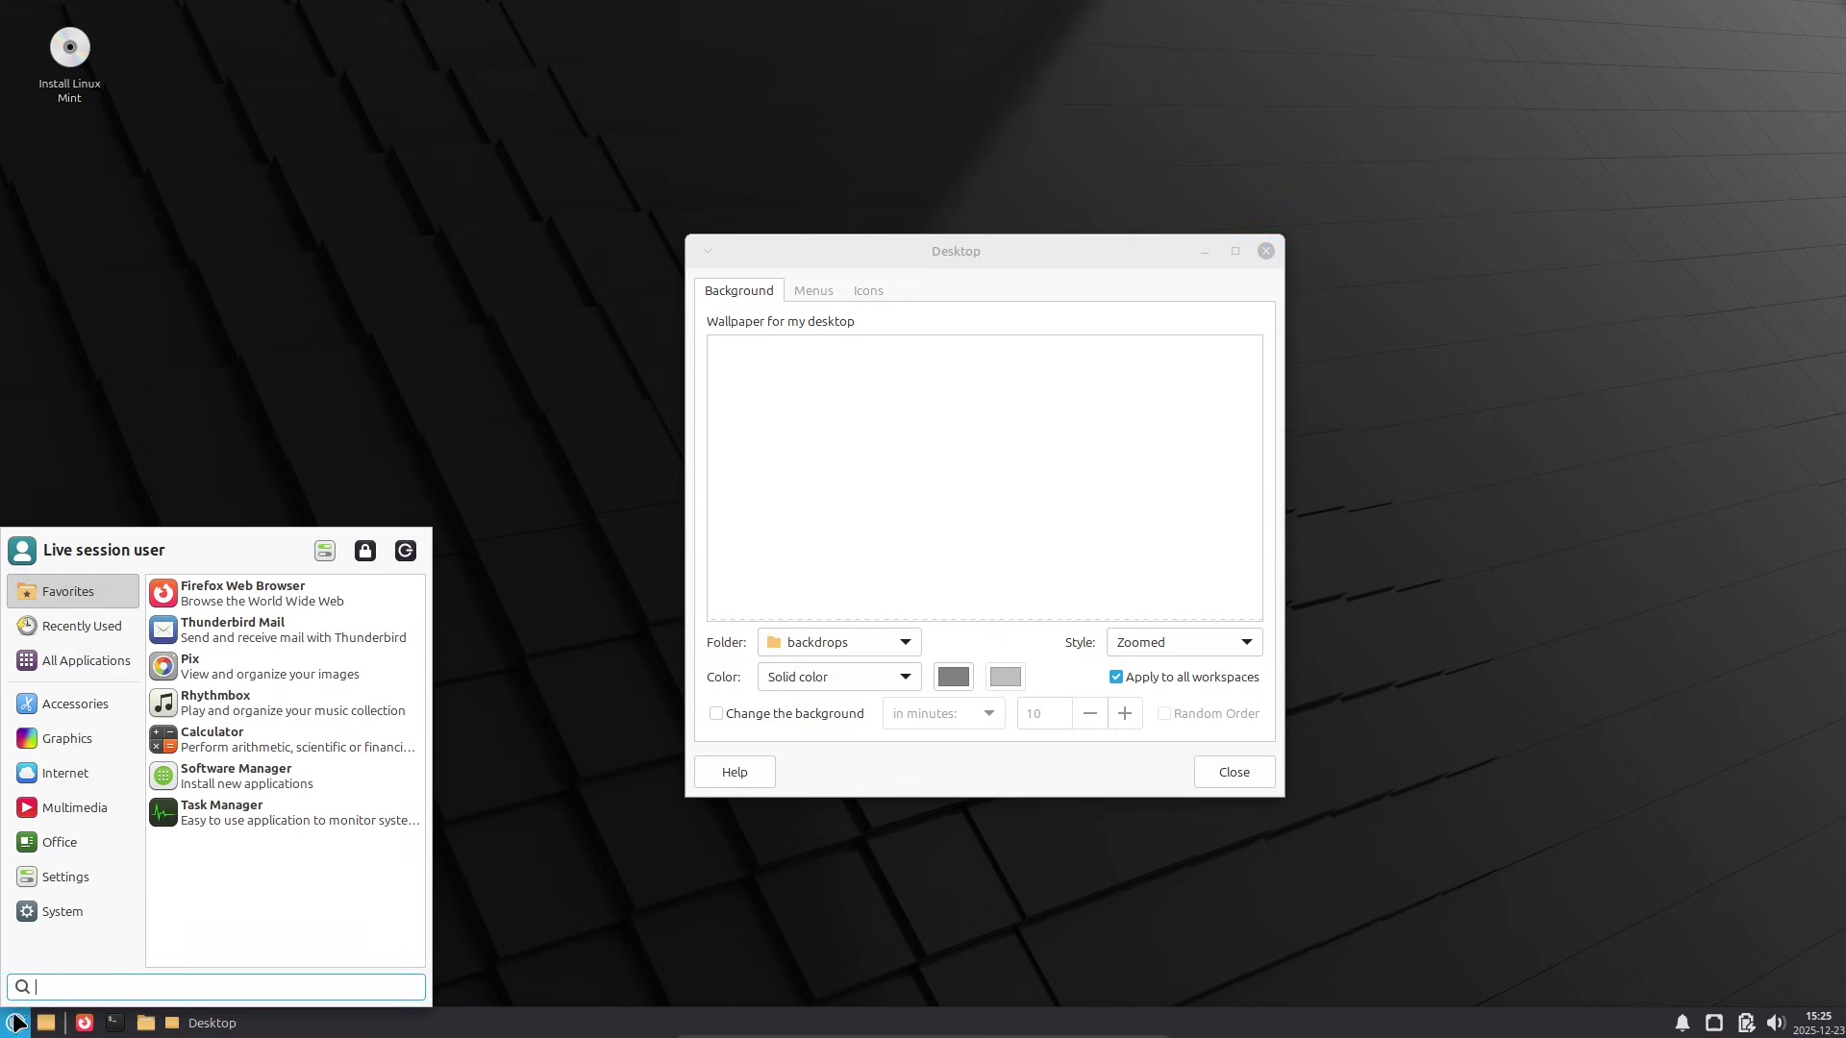
pyautogui.click(67, 920)
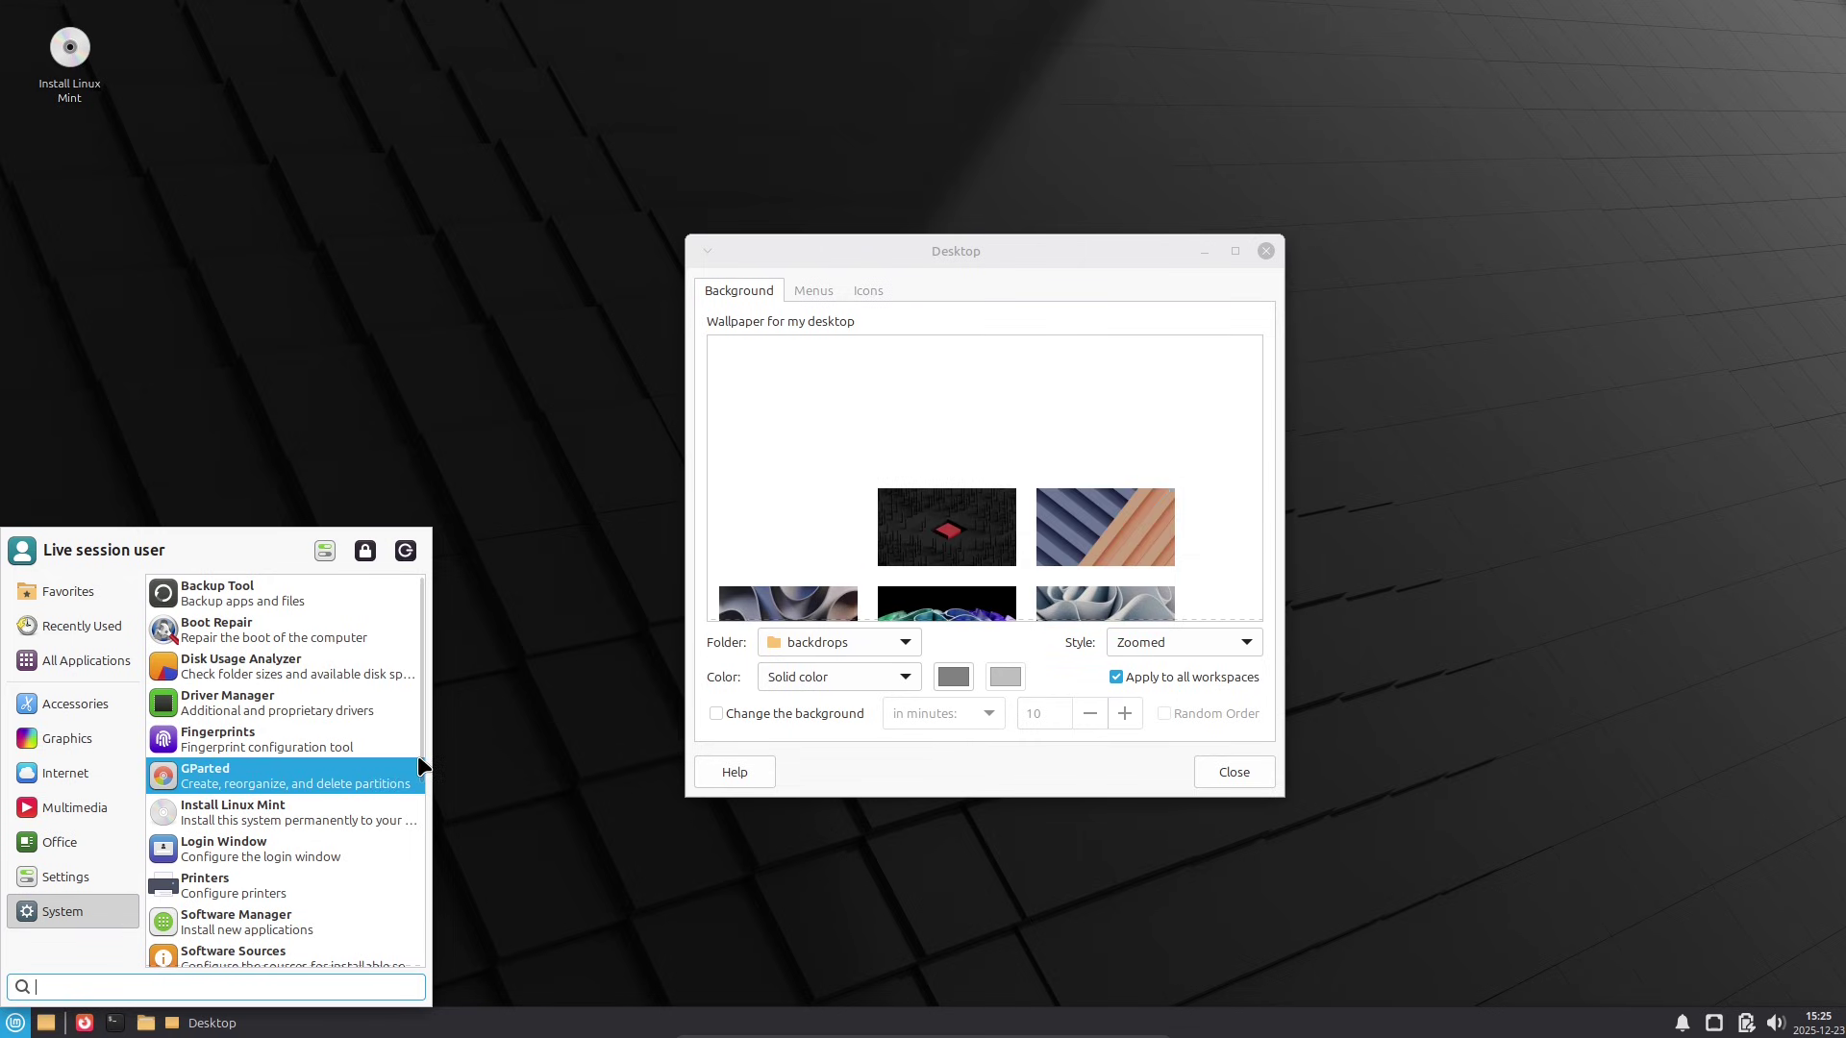
pyautogui.scroll(-2, 424, 817)
pyautogui.scroll(-4, 424, 818)
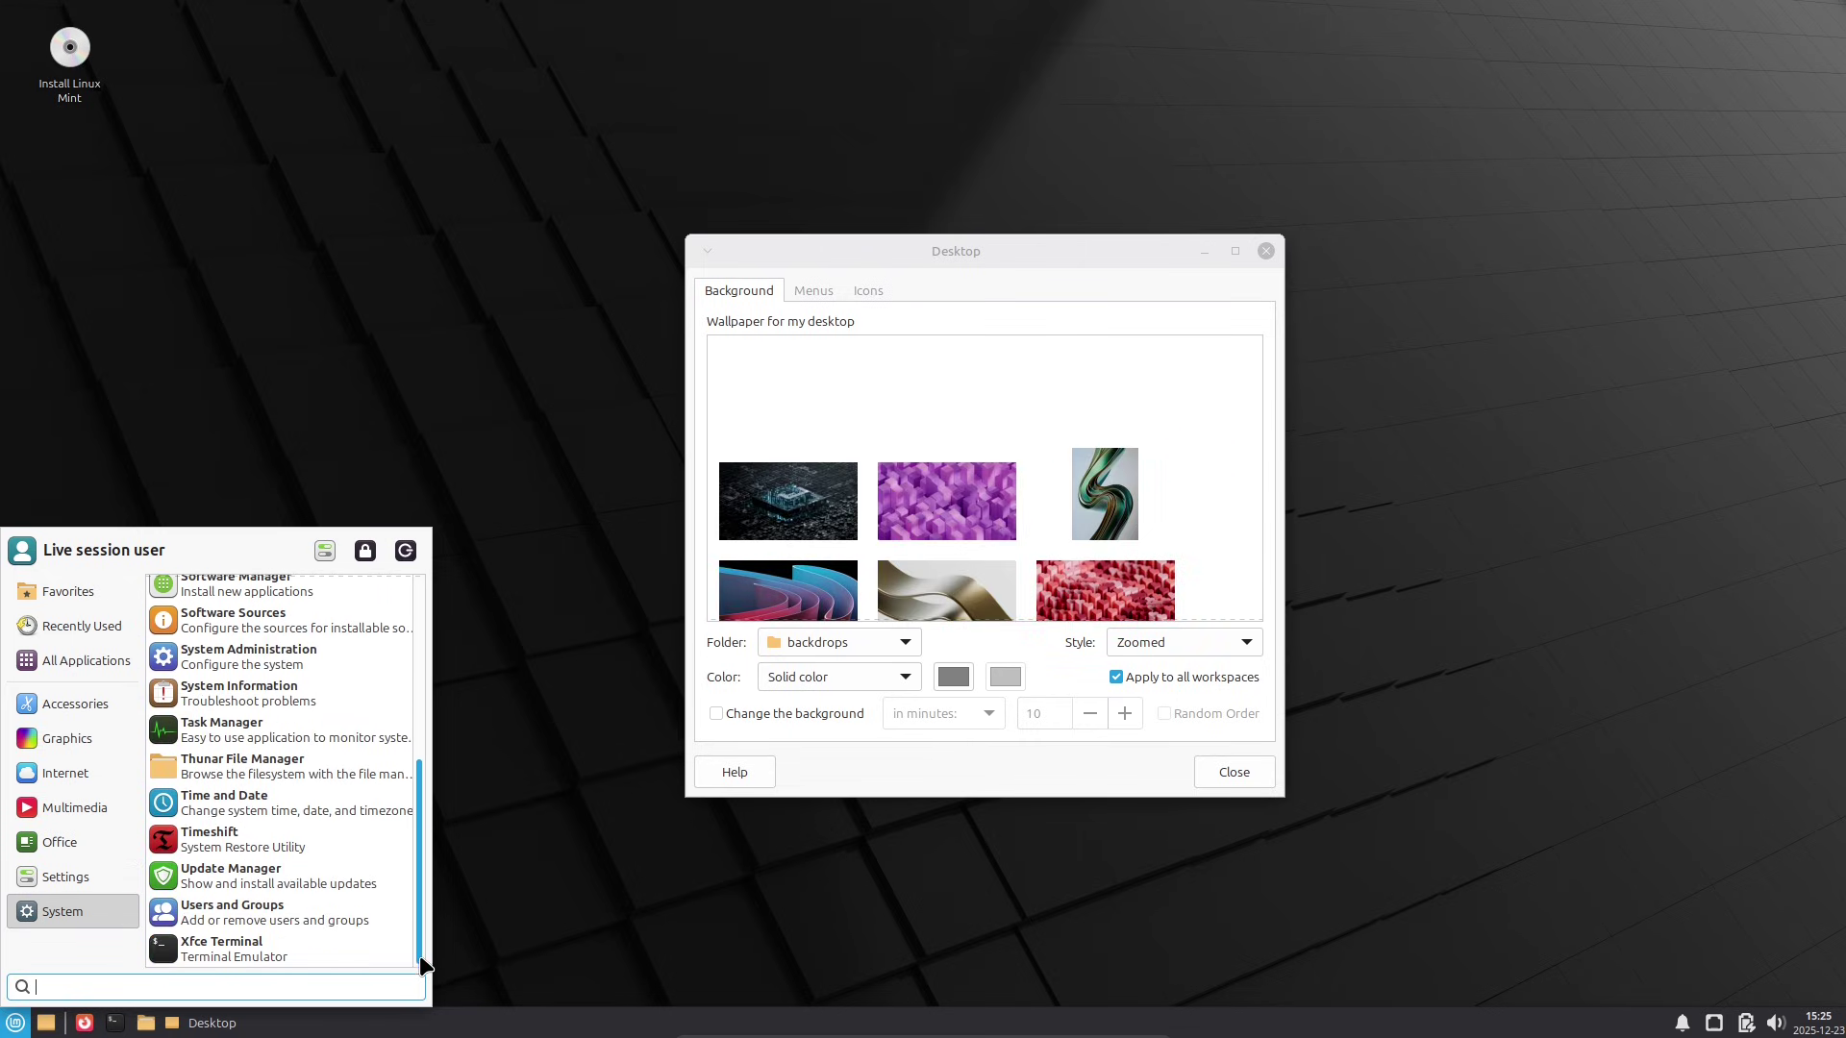
pyautogui.scroll(3, 429, 828)
pyautogui.scroll(3, 426, 817)
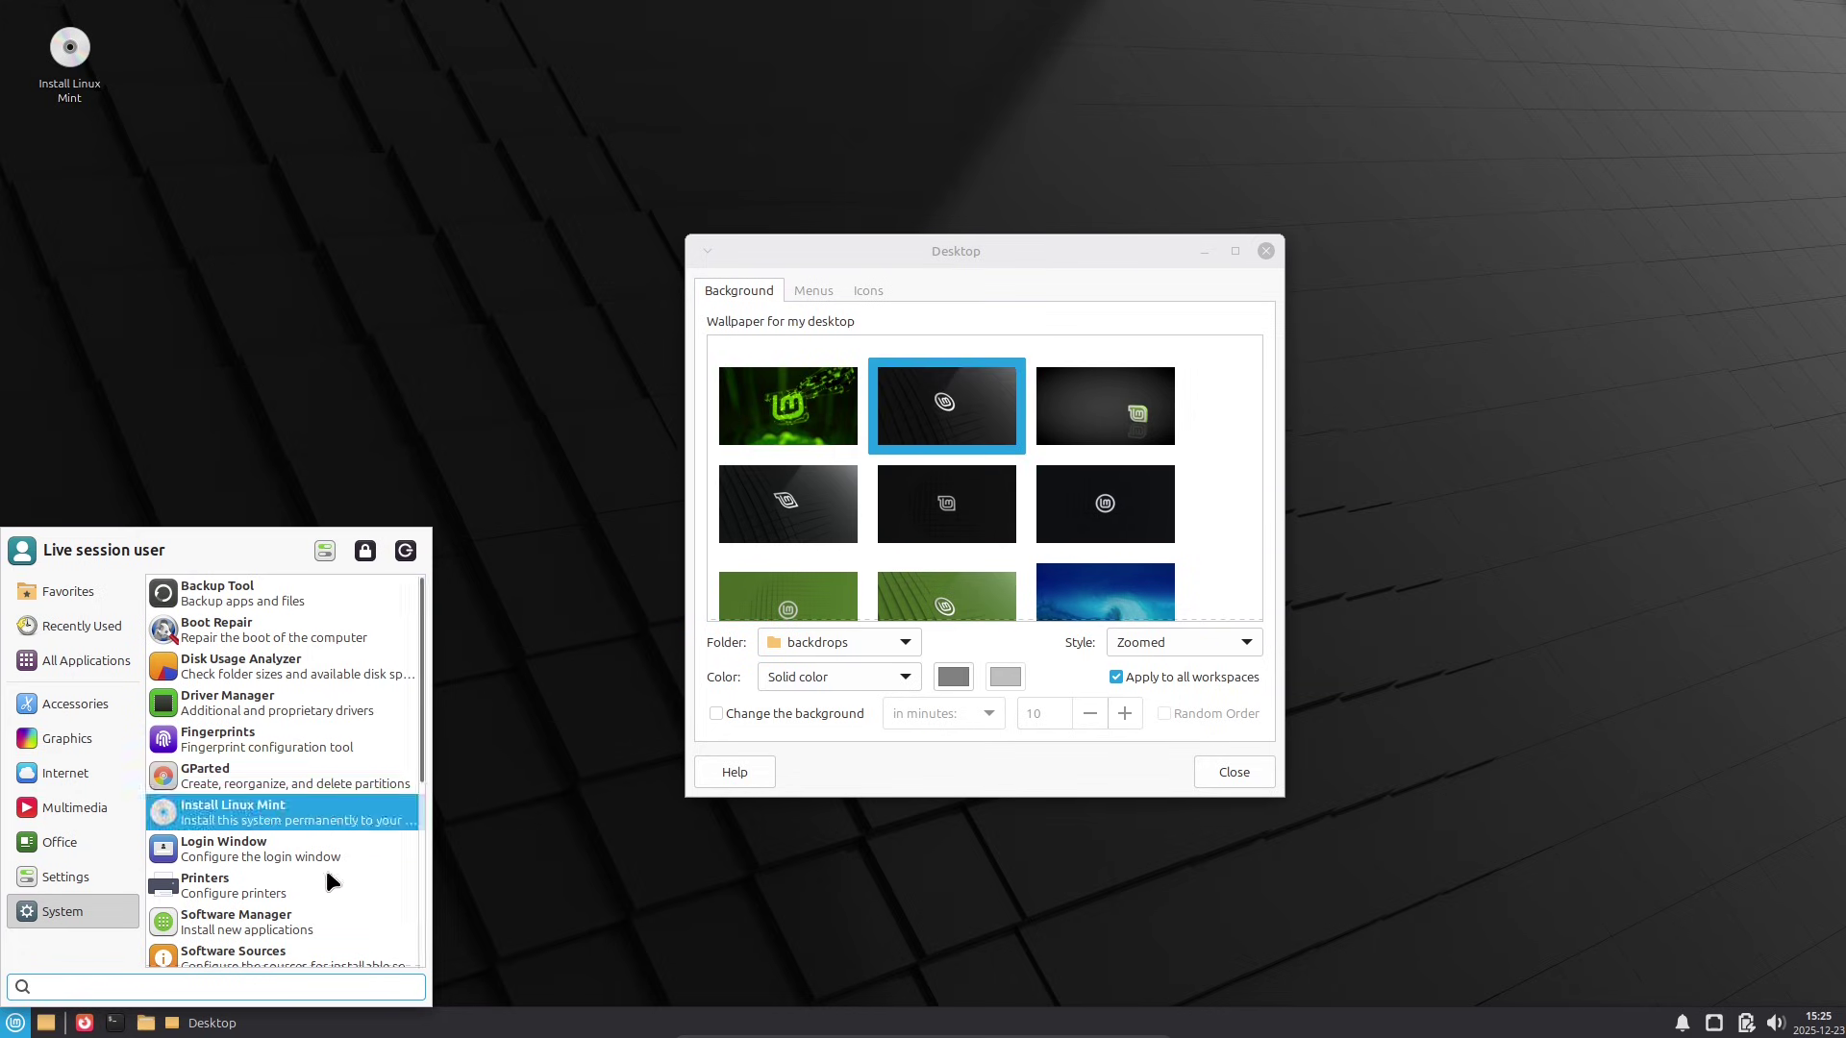
pyautogui.click(104, 885)
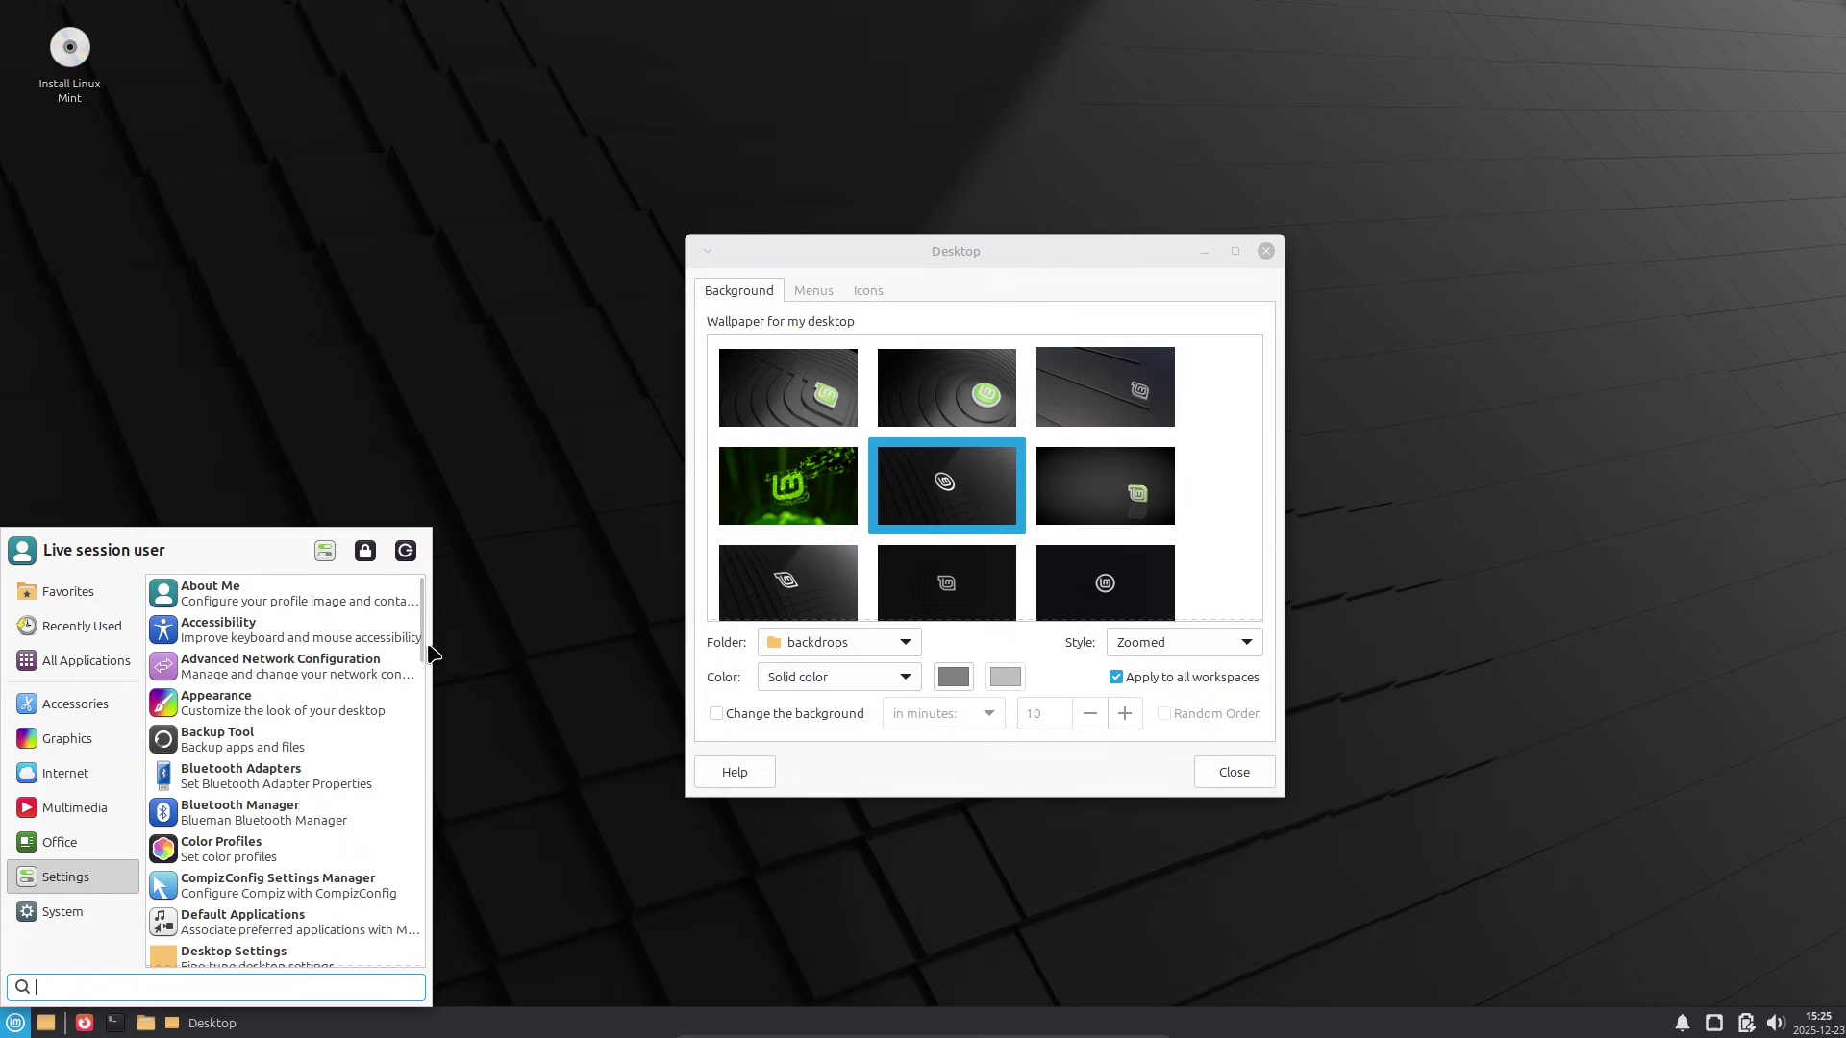
pyautogui.moveTo(424, 644); pyautogui.dragTo(426, 954)
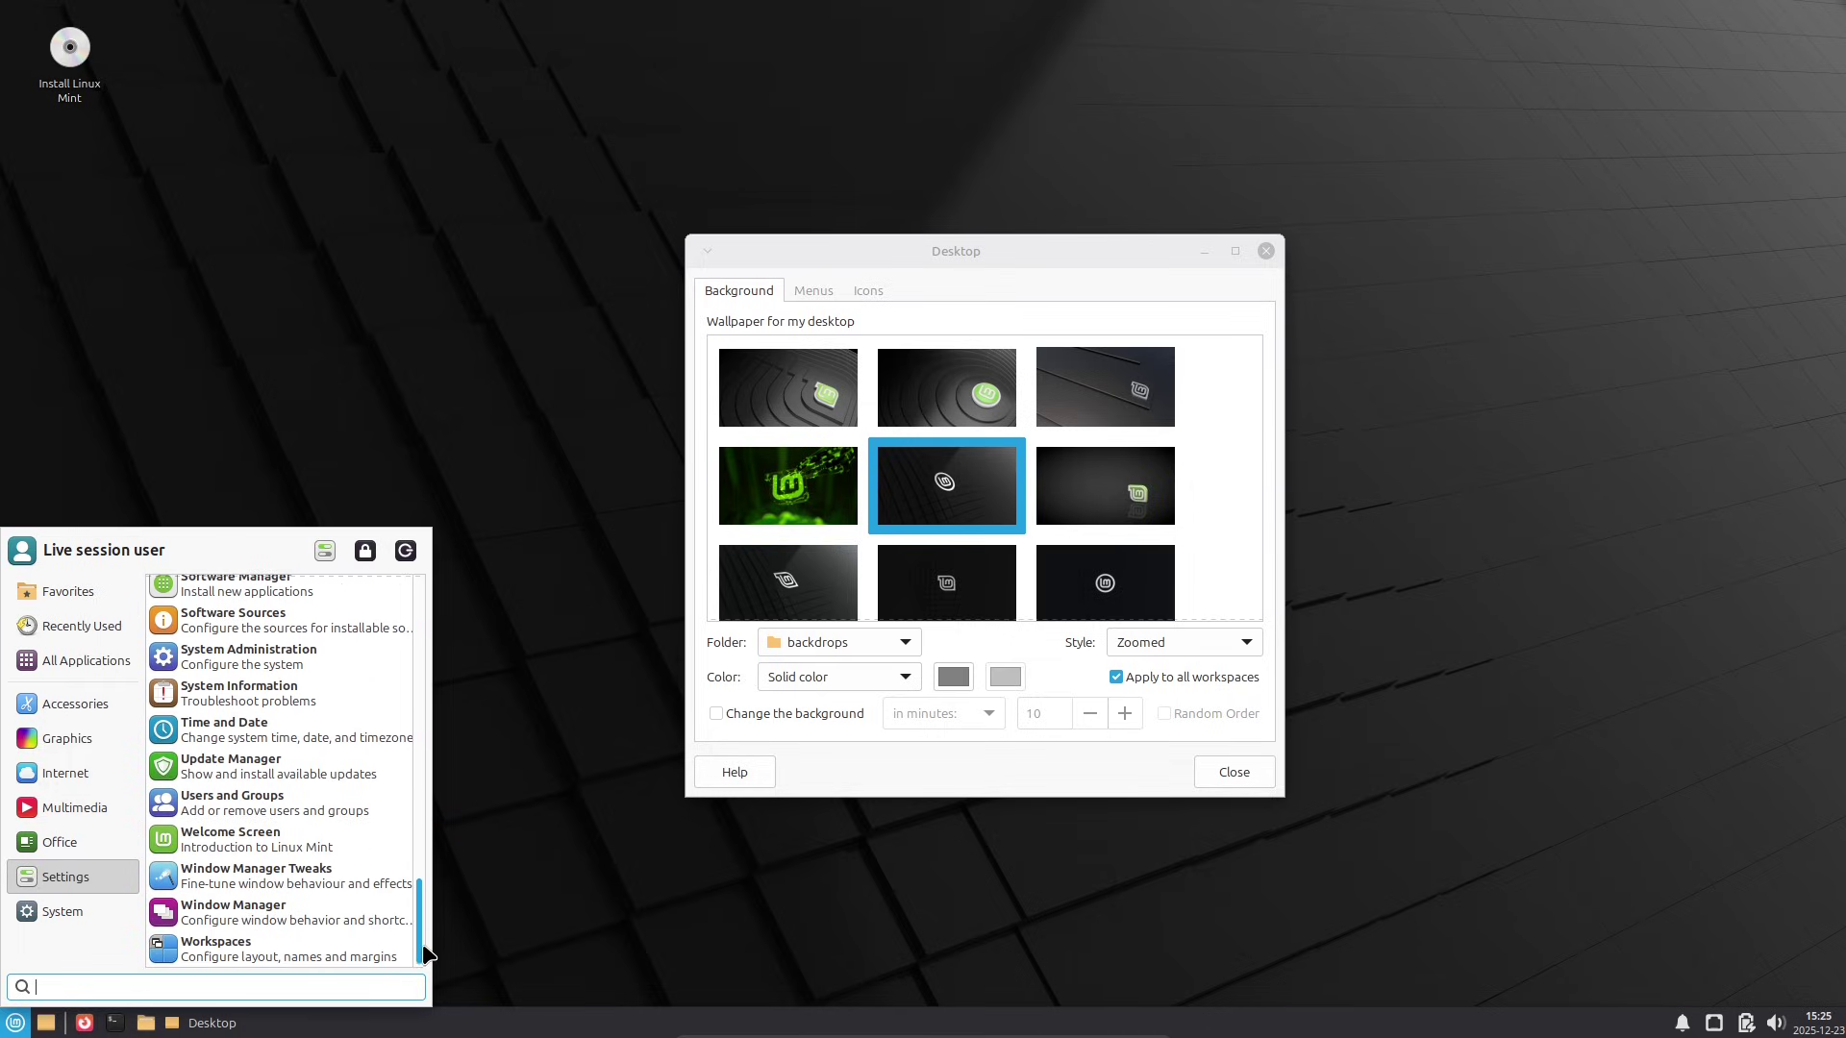
# Step: Browse the Office, Multimedia, Internet, Graphics and Accessories categories of the applications menu
pyautogui.click(107, 828)
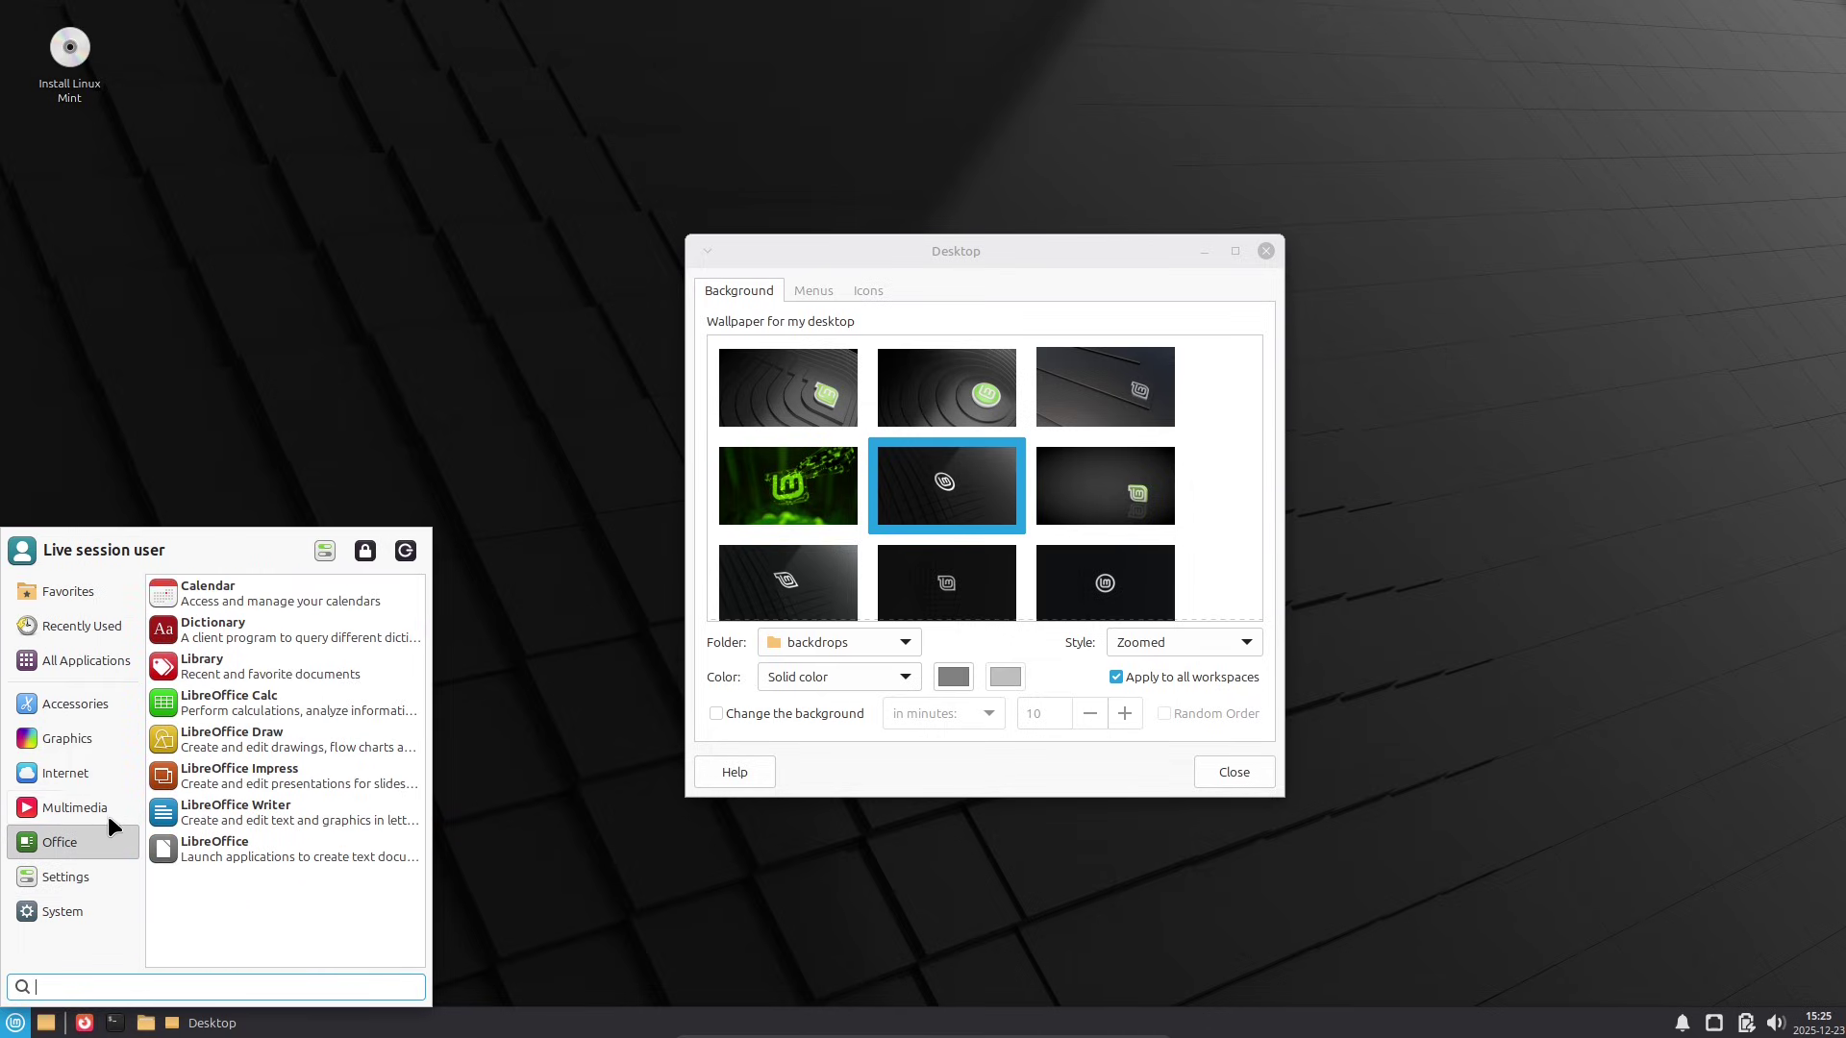
pyautogui.click(108, 814)
pyautogui.click(102, 769)
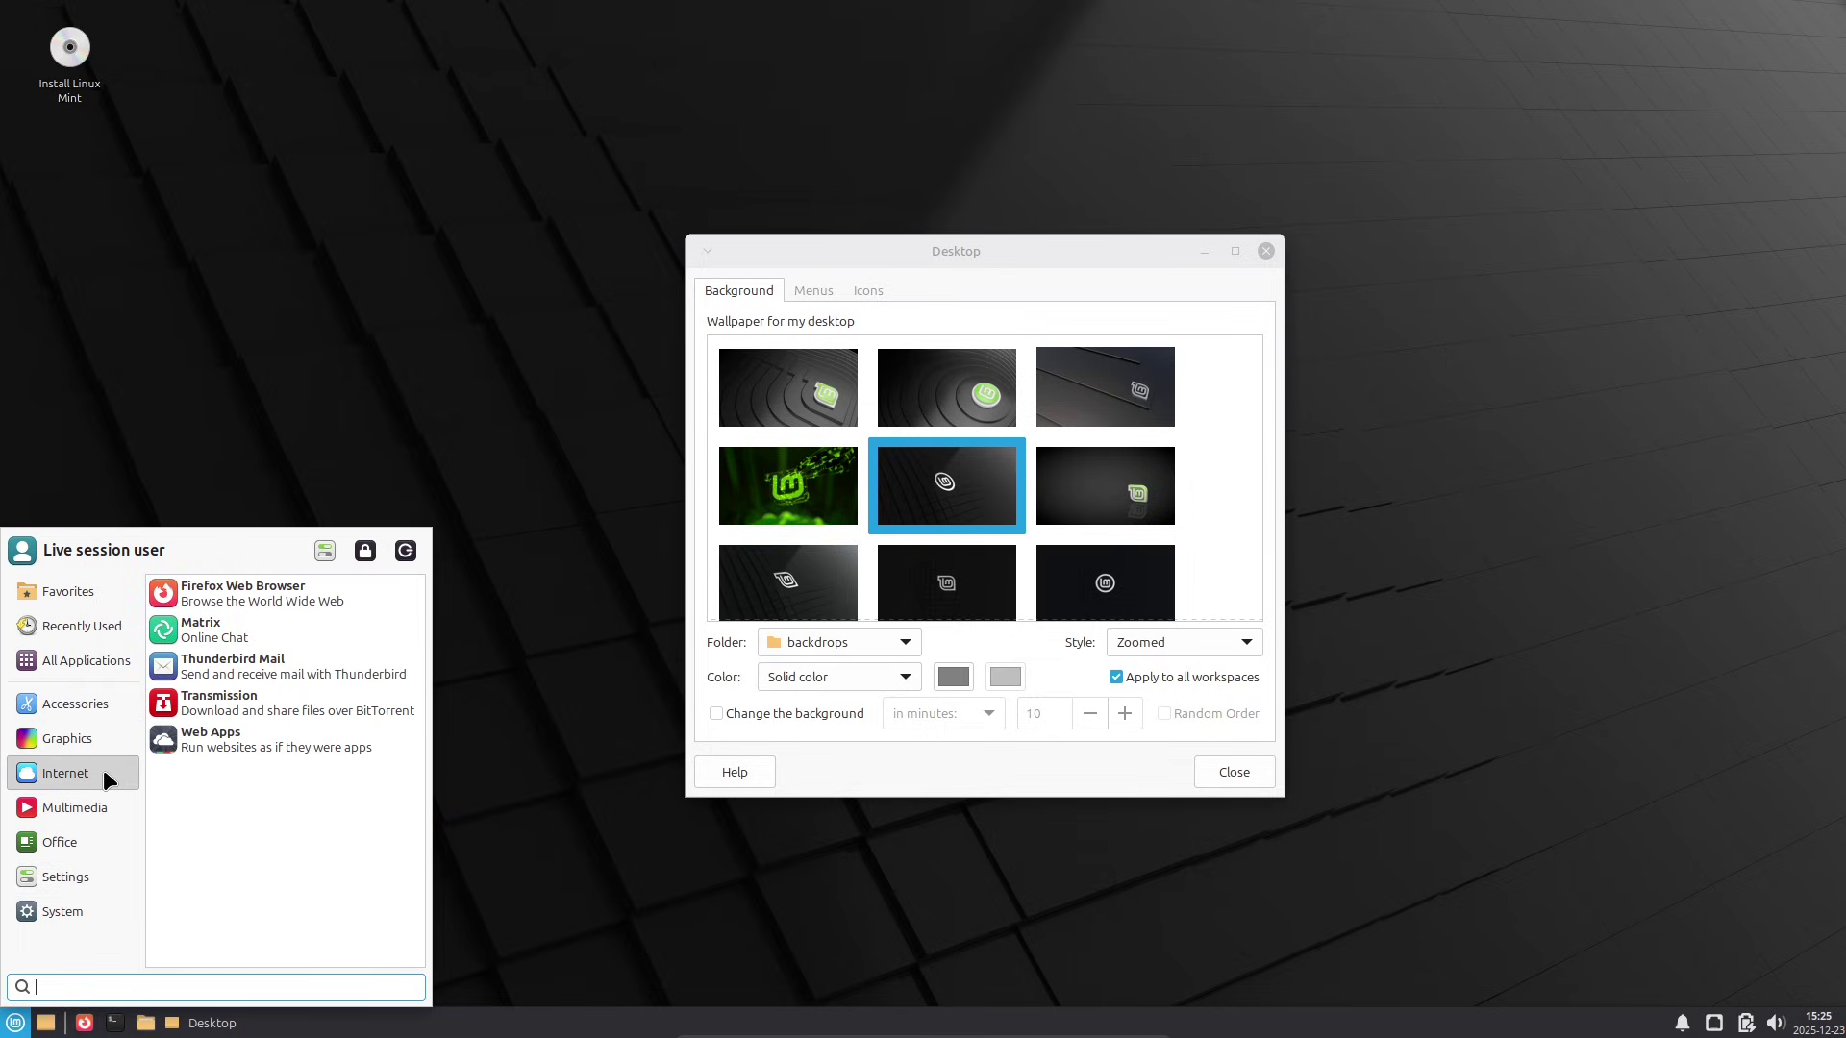
pyautogui.click(102, 748)
pyautogui.click(101, 705)
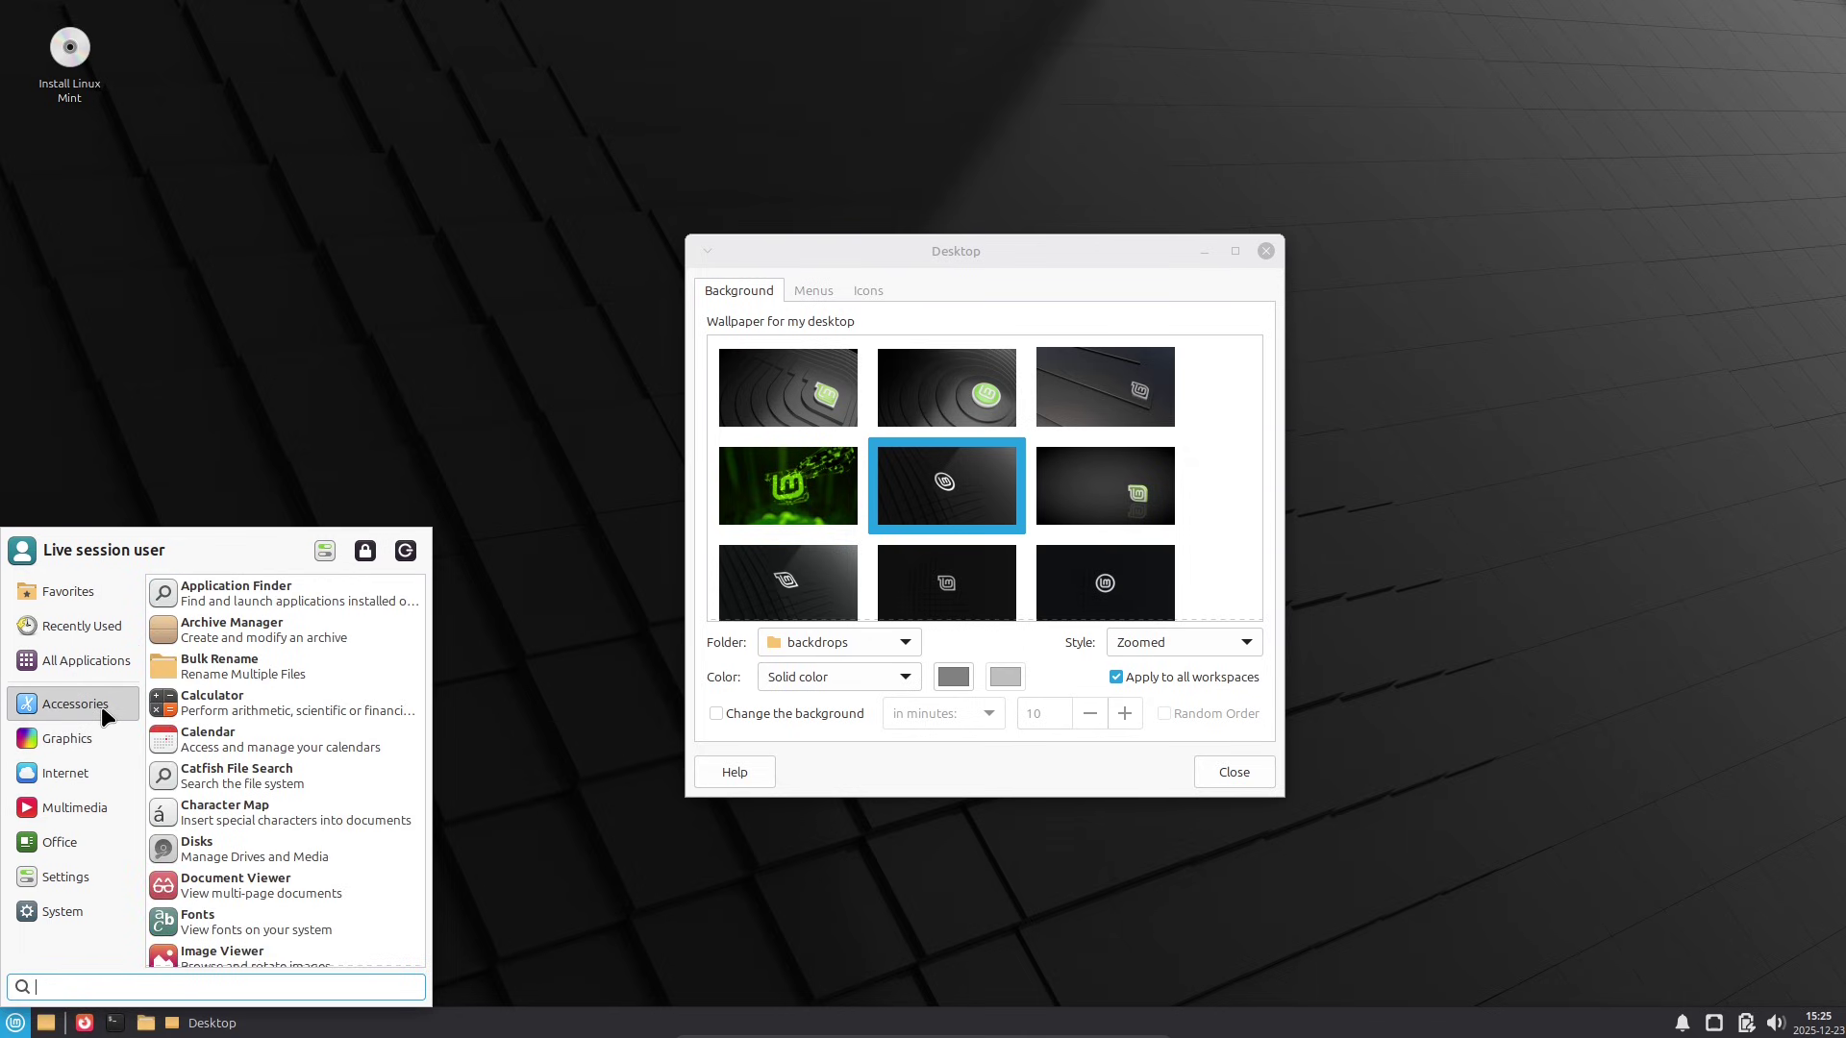
pyautogui.moveTo(420, 657); pyautogui.dragTo(423, 902)
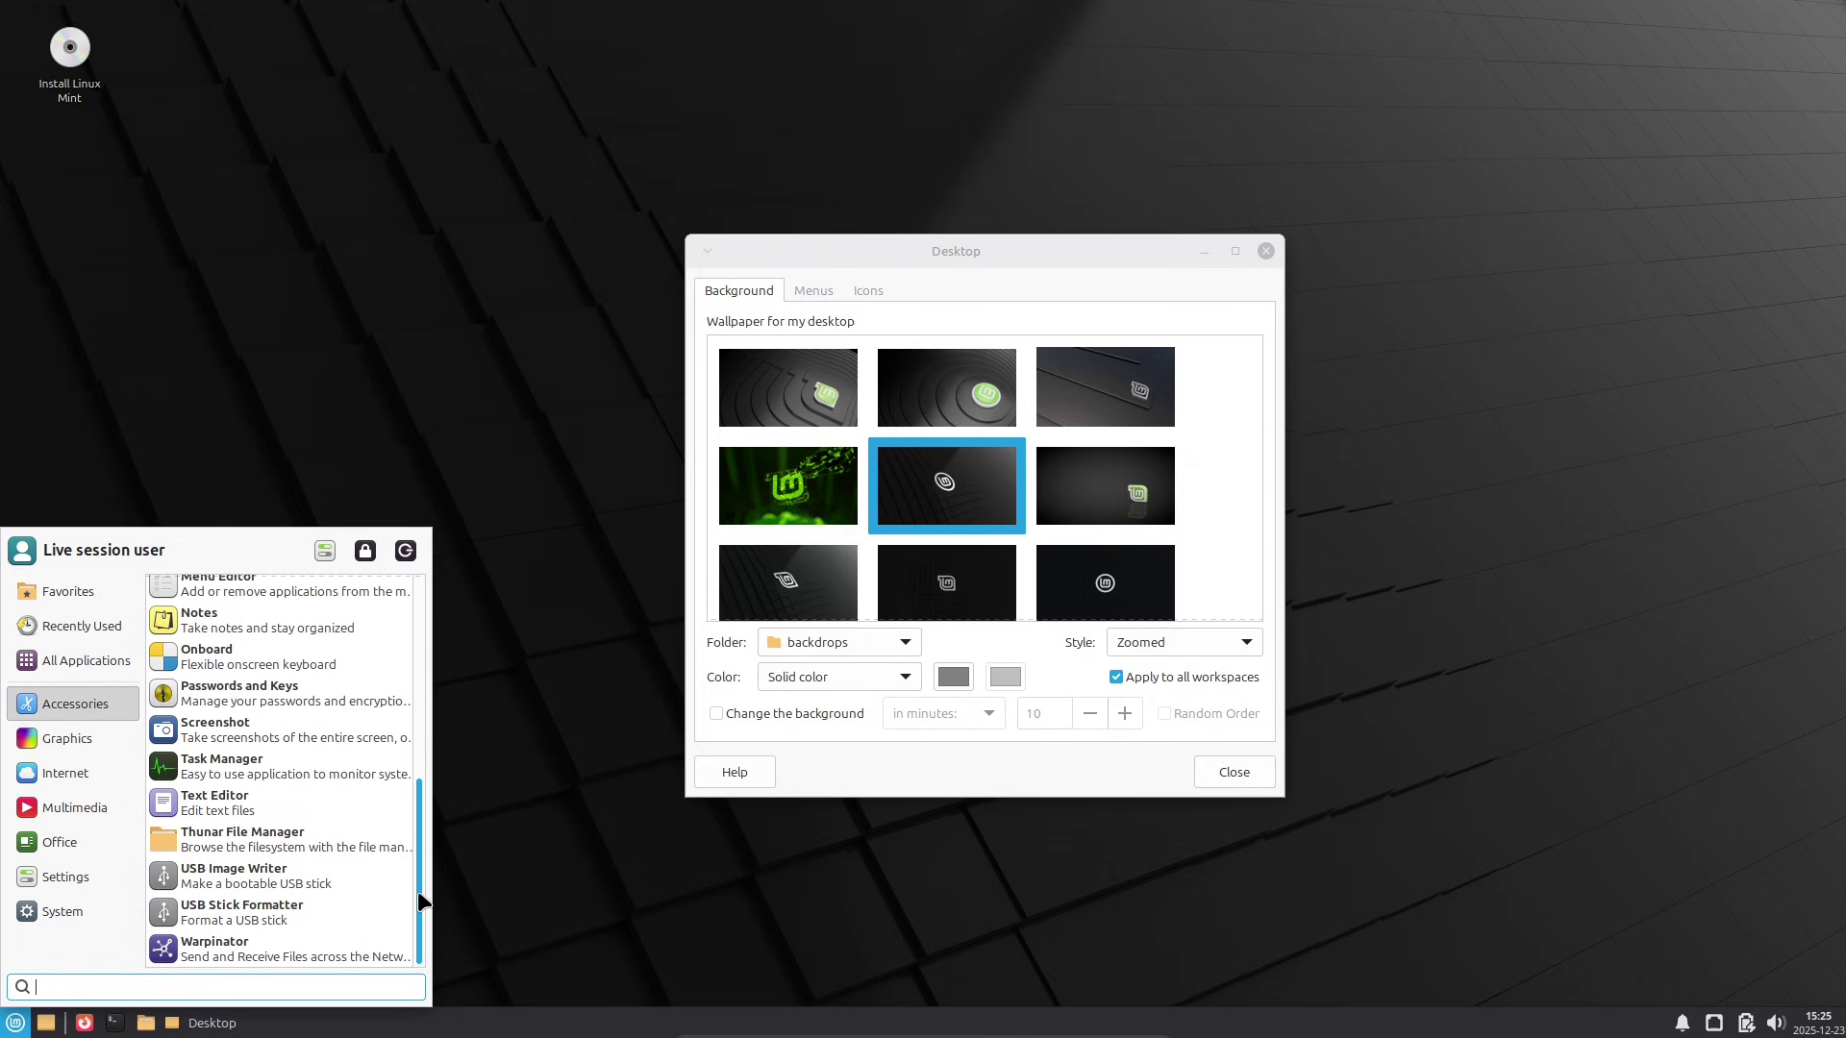
# Step: Maximize the Desktop settings window and set the dark purple wallpaper with the pink wave as background
pyautogui.click(1235, 251)
pyautogui.click(1235, 251)
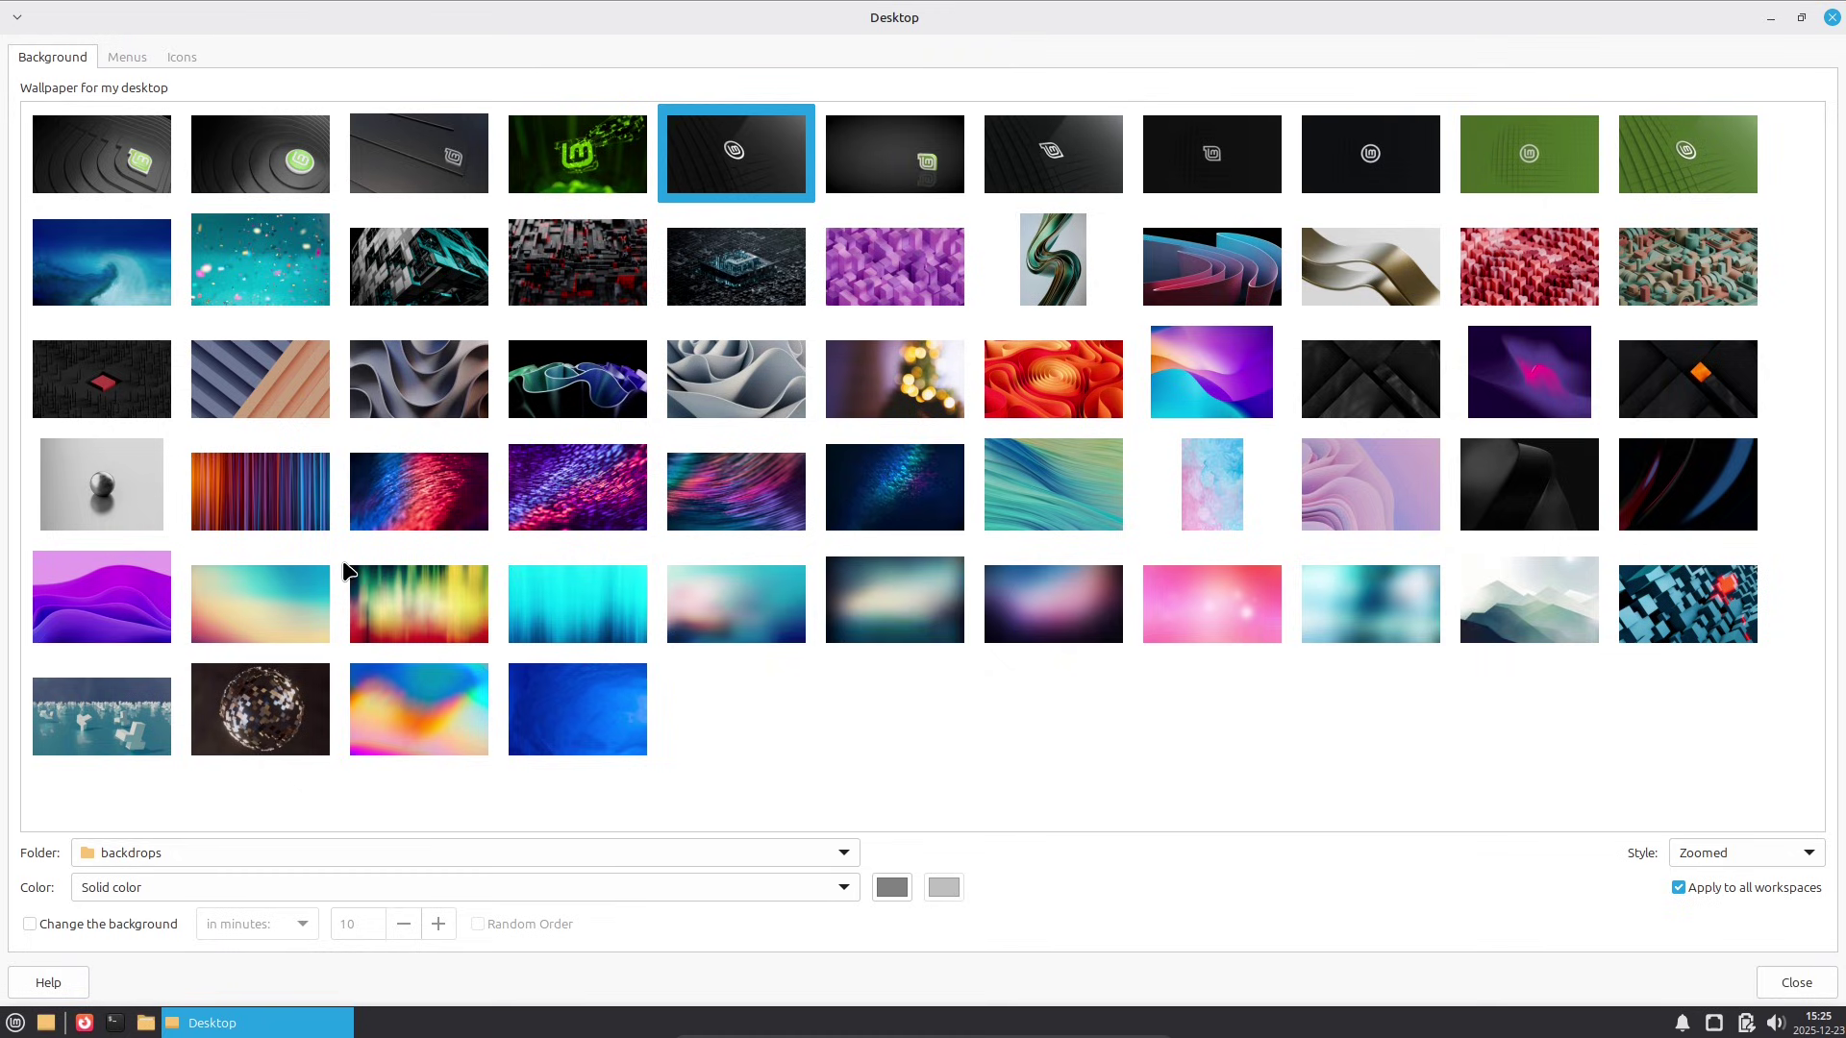
pyautogui.click(1516, 383)
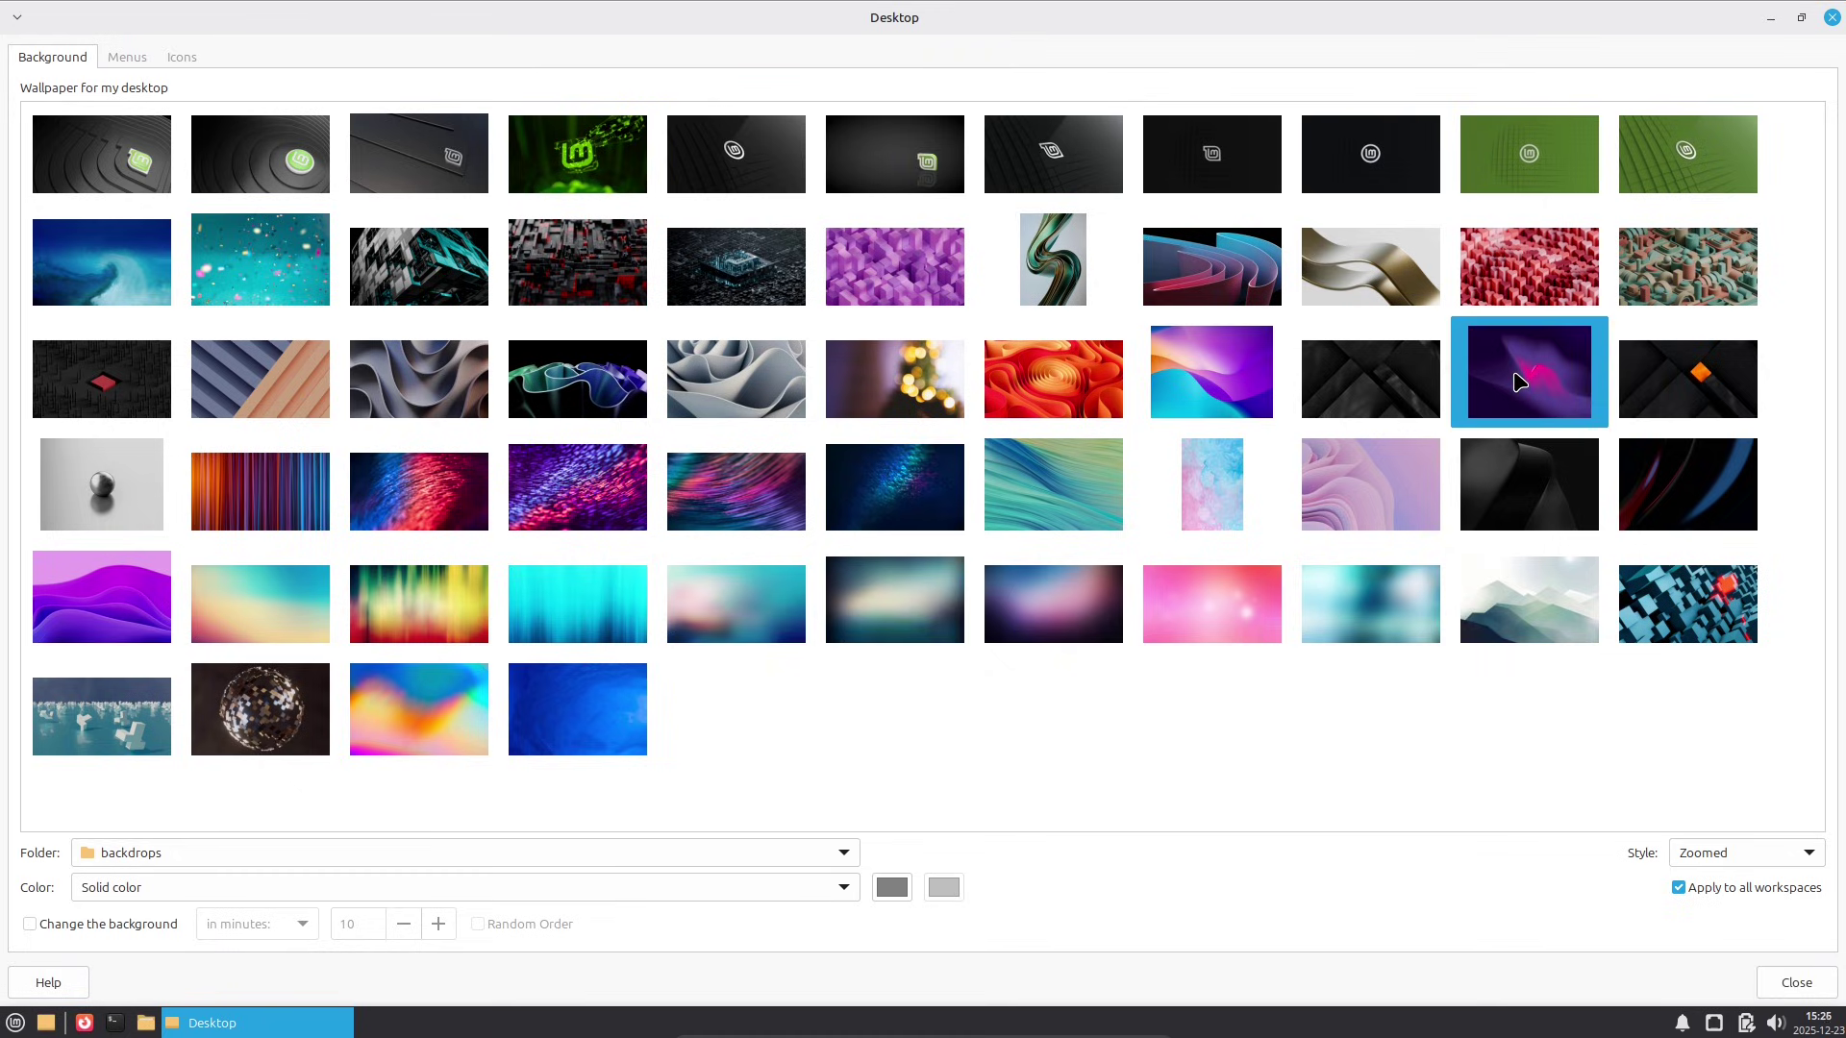
# Step: Look at the Menus and Icons pages of the Desktop settings and close the window
pyautogui.click(138, 59)
pyautogui.click(193, 56)
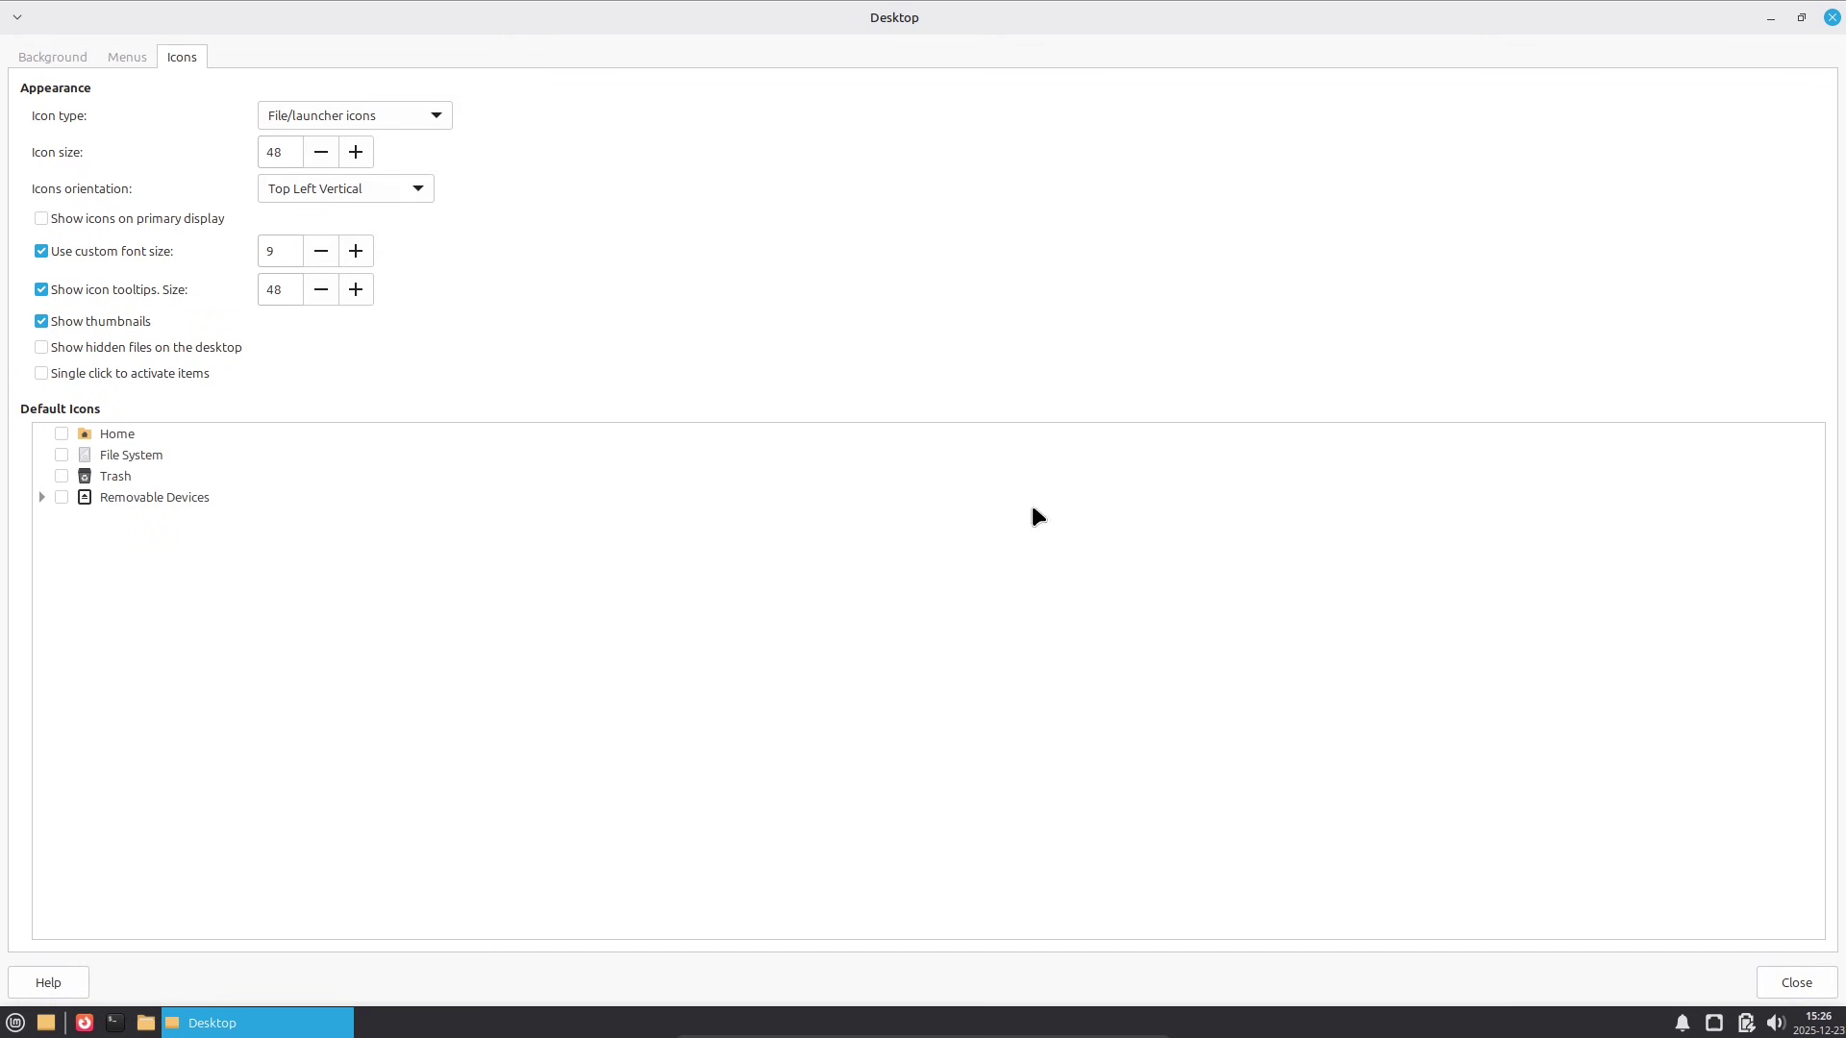
pyautogui.click(1787, 982)
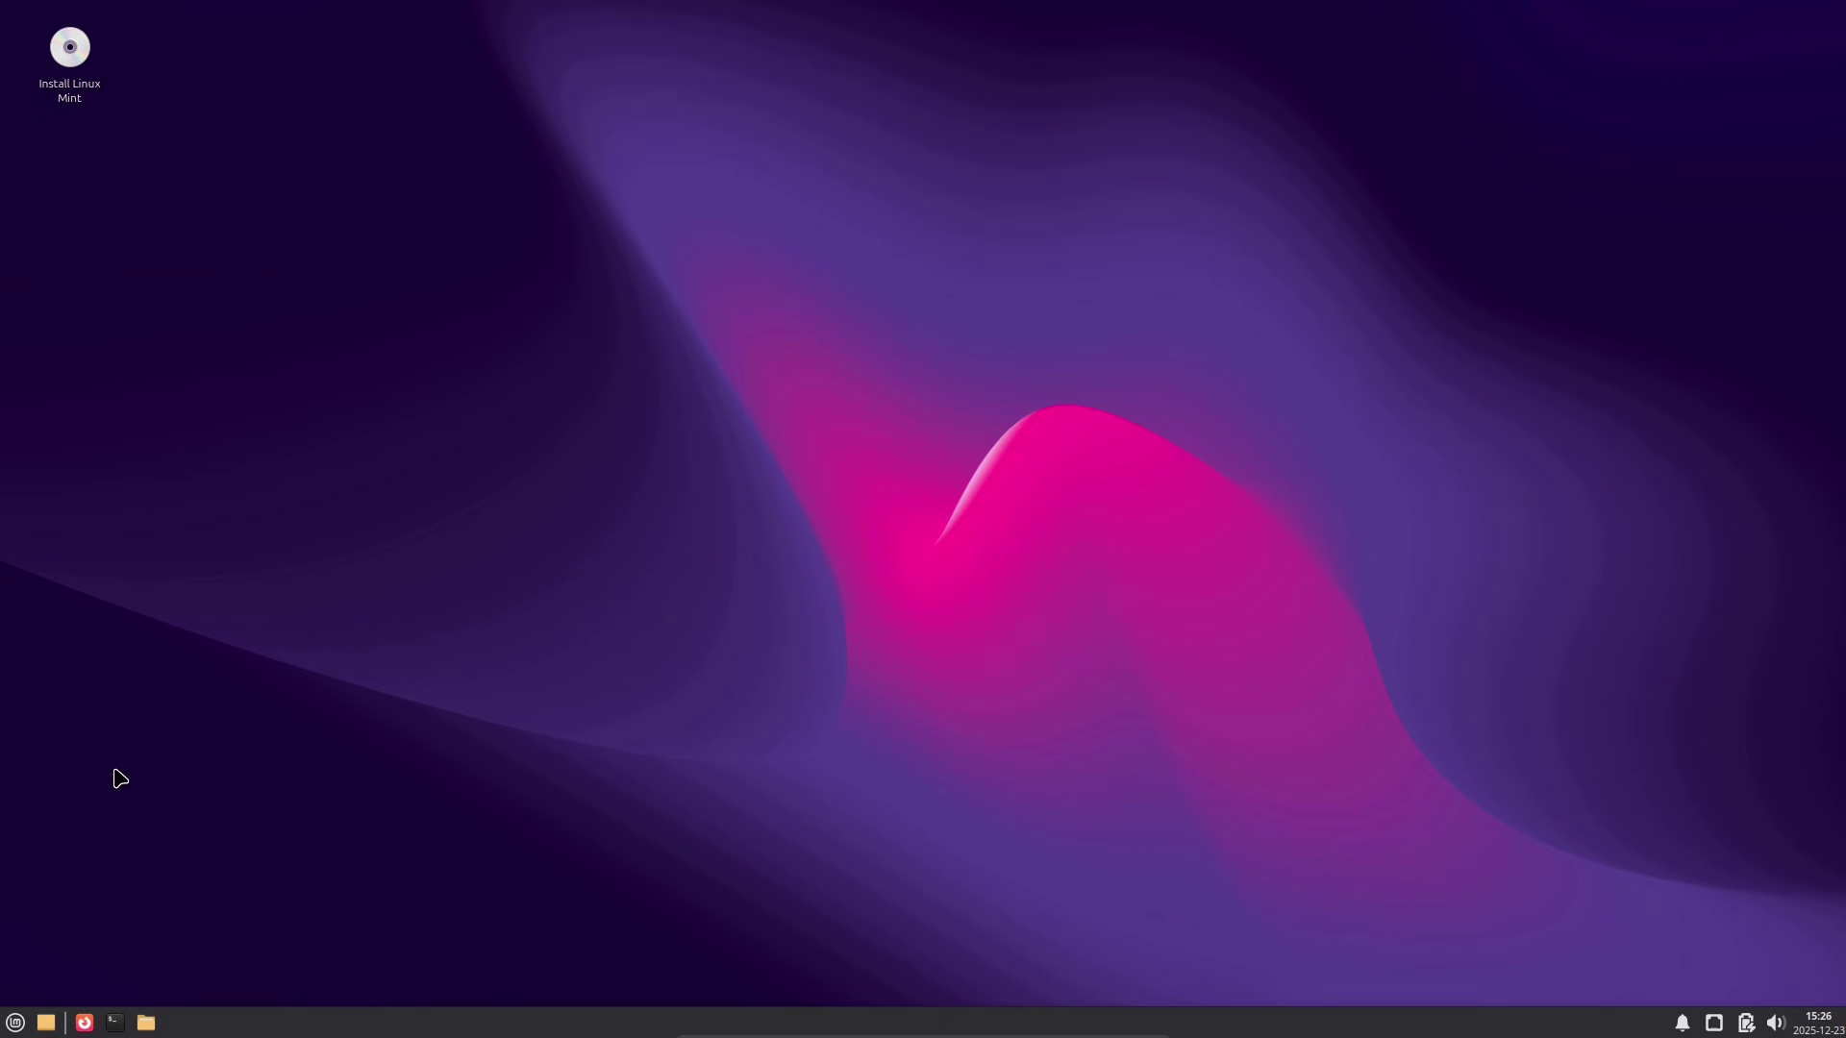
# Step: Open a maximized terminal and run neofetch
pyautogui.click(115, 1021)
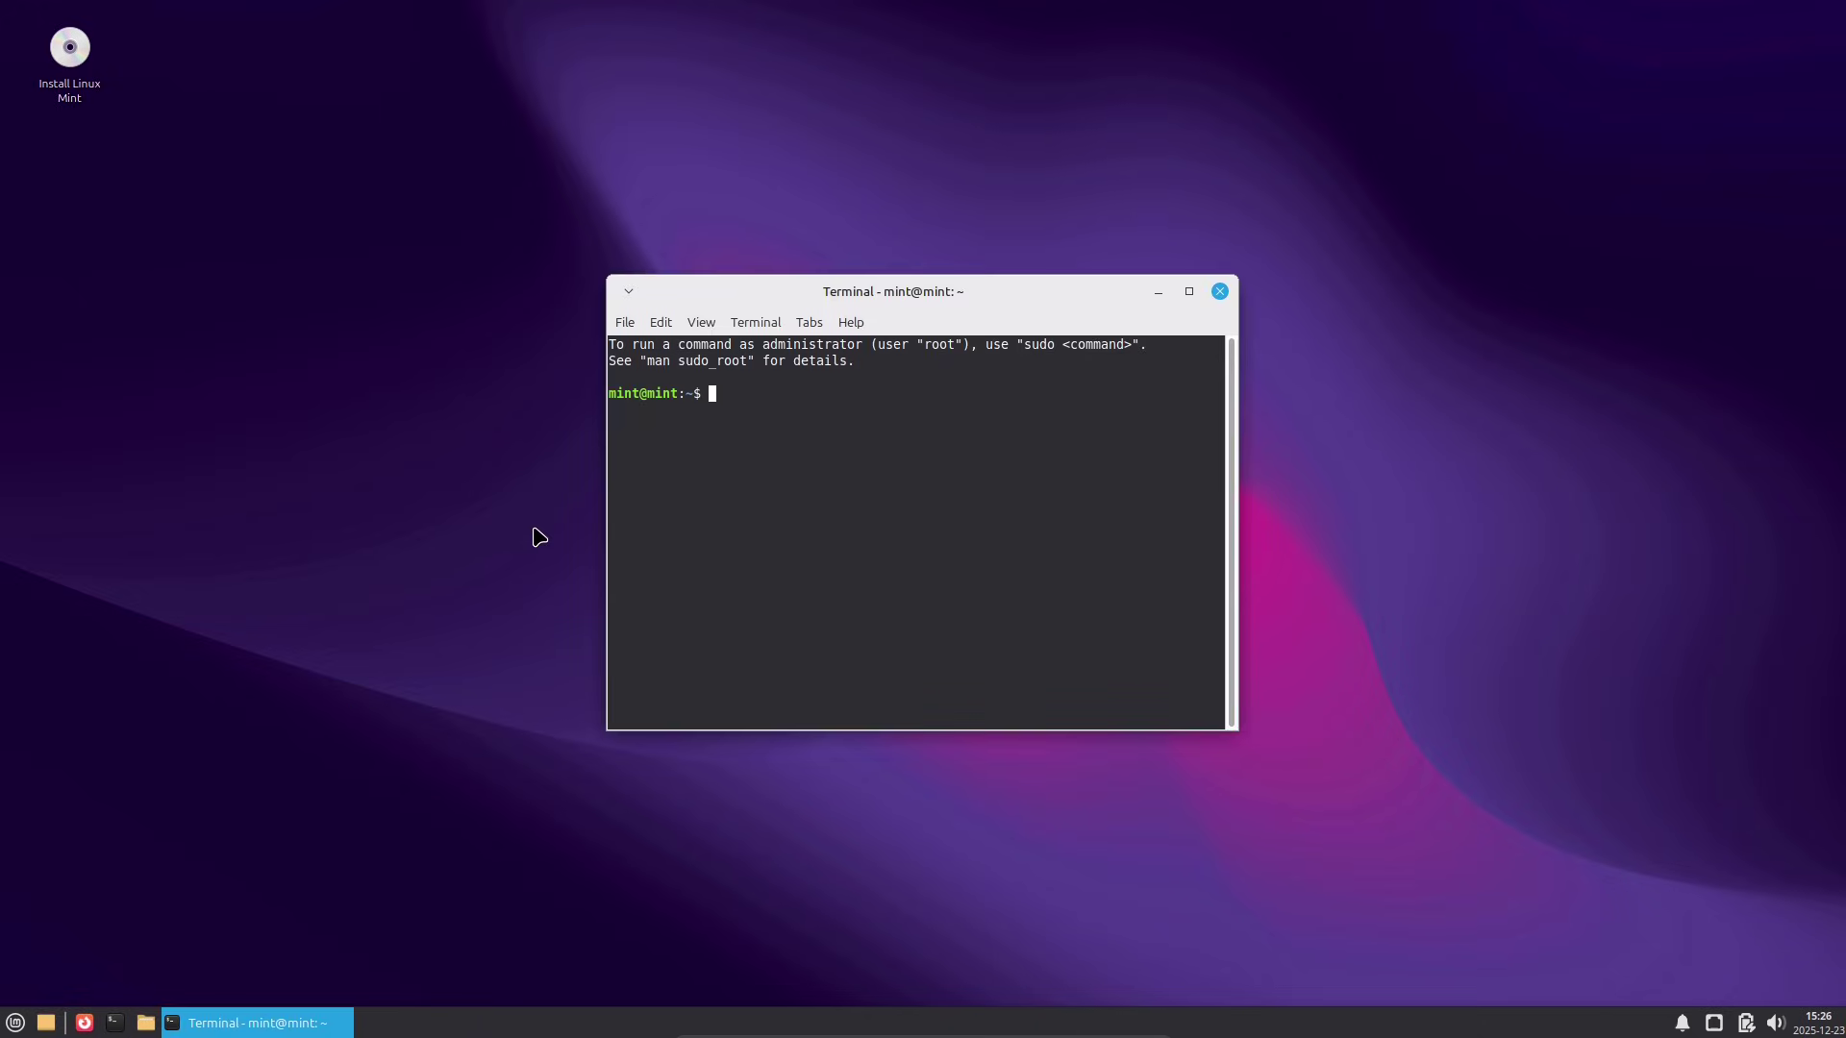
pyautogui.click(1189, 291)
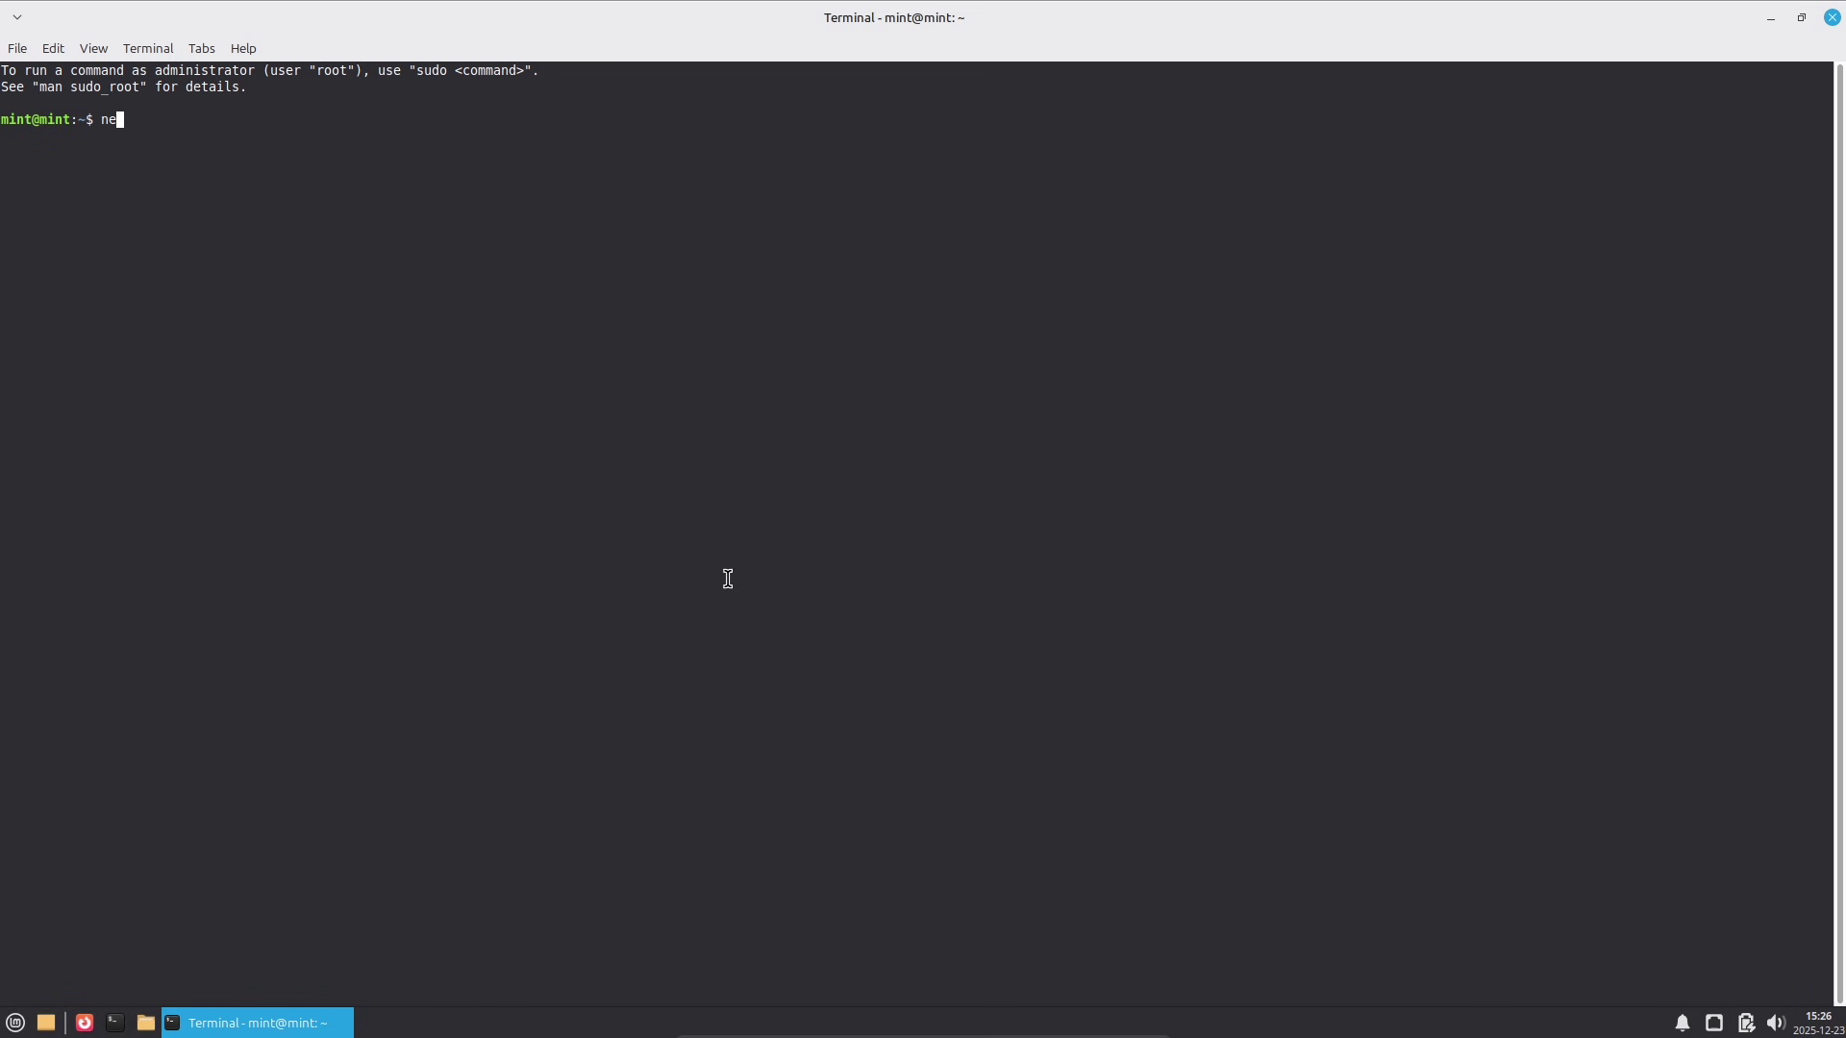
pyautogui.press('Return')
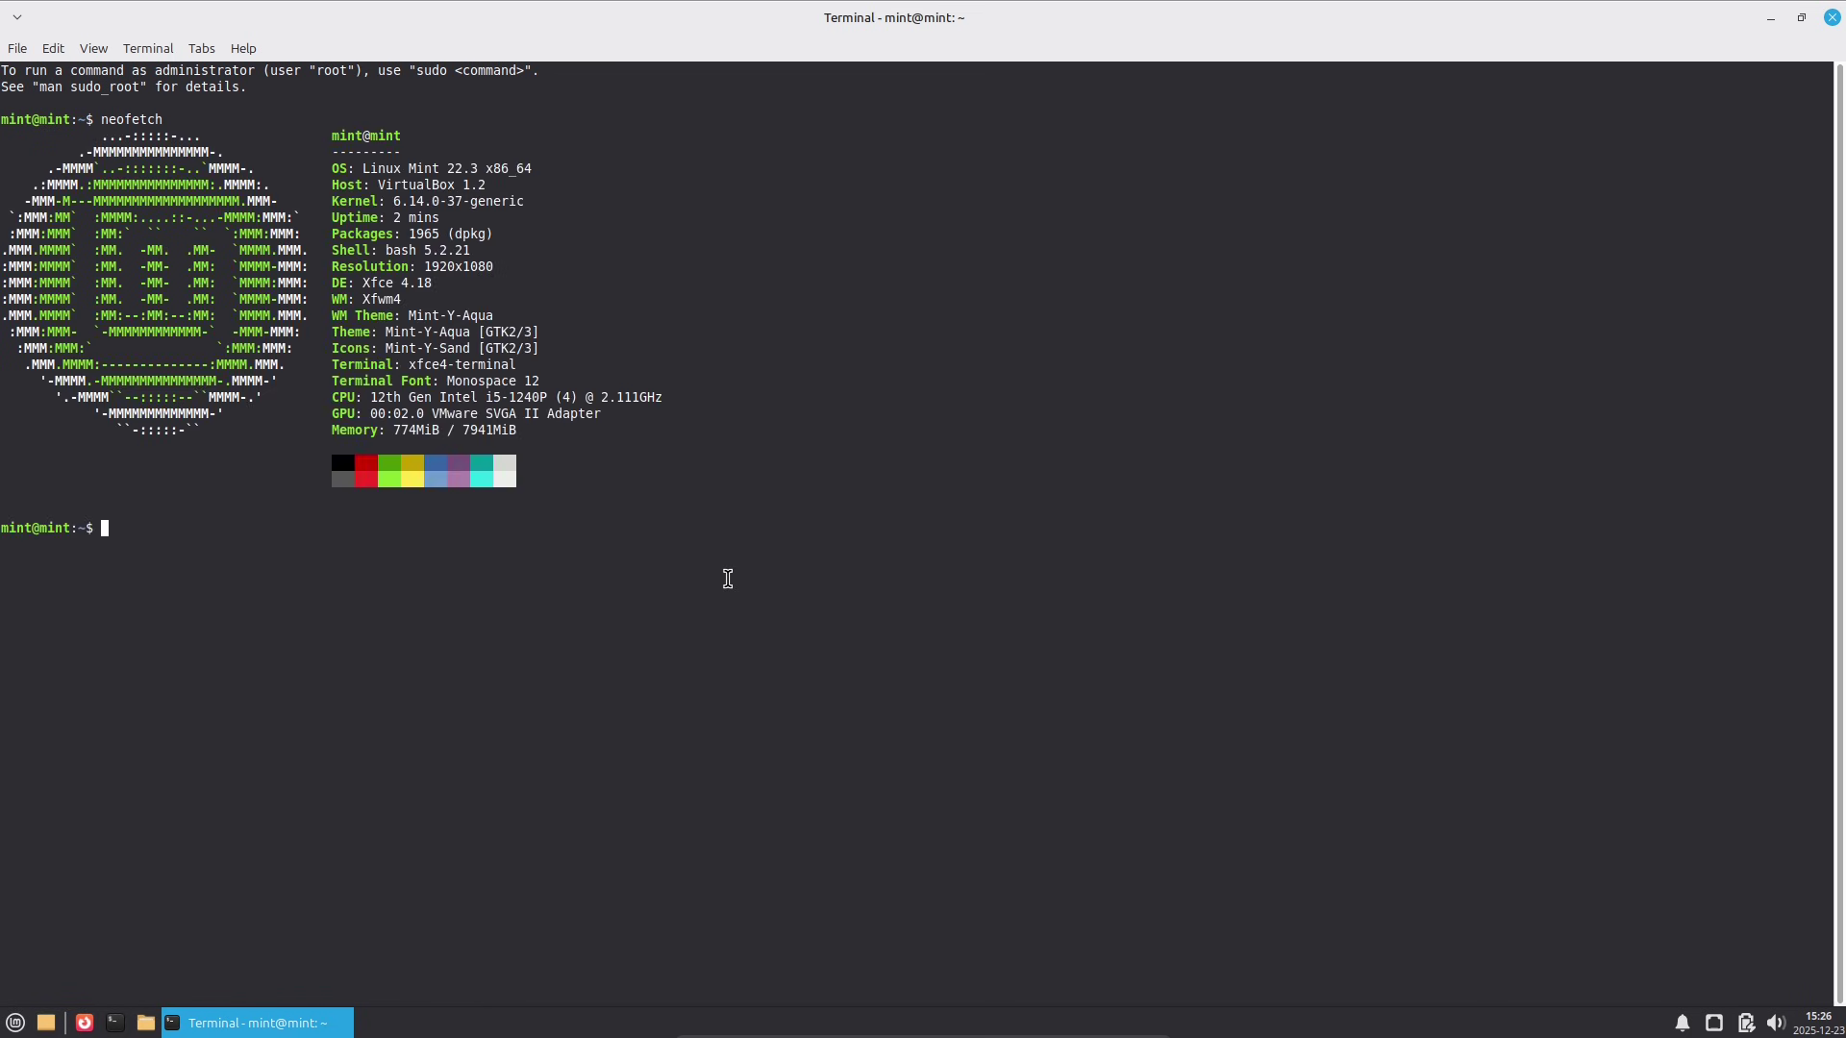
pyautogui.write('==')
pyautogui.press('BackSpace')
pyautogui.press('BackSpace')
# Step: Set the terminal font size to 16 in the terminal preferences and close the terminal
pyautogui.click(53, 44)
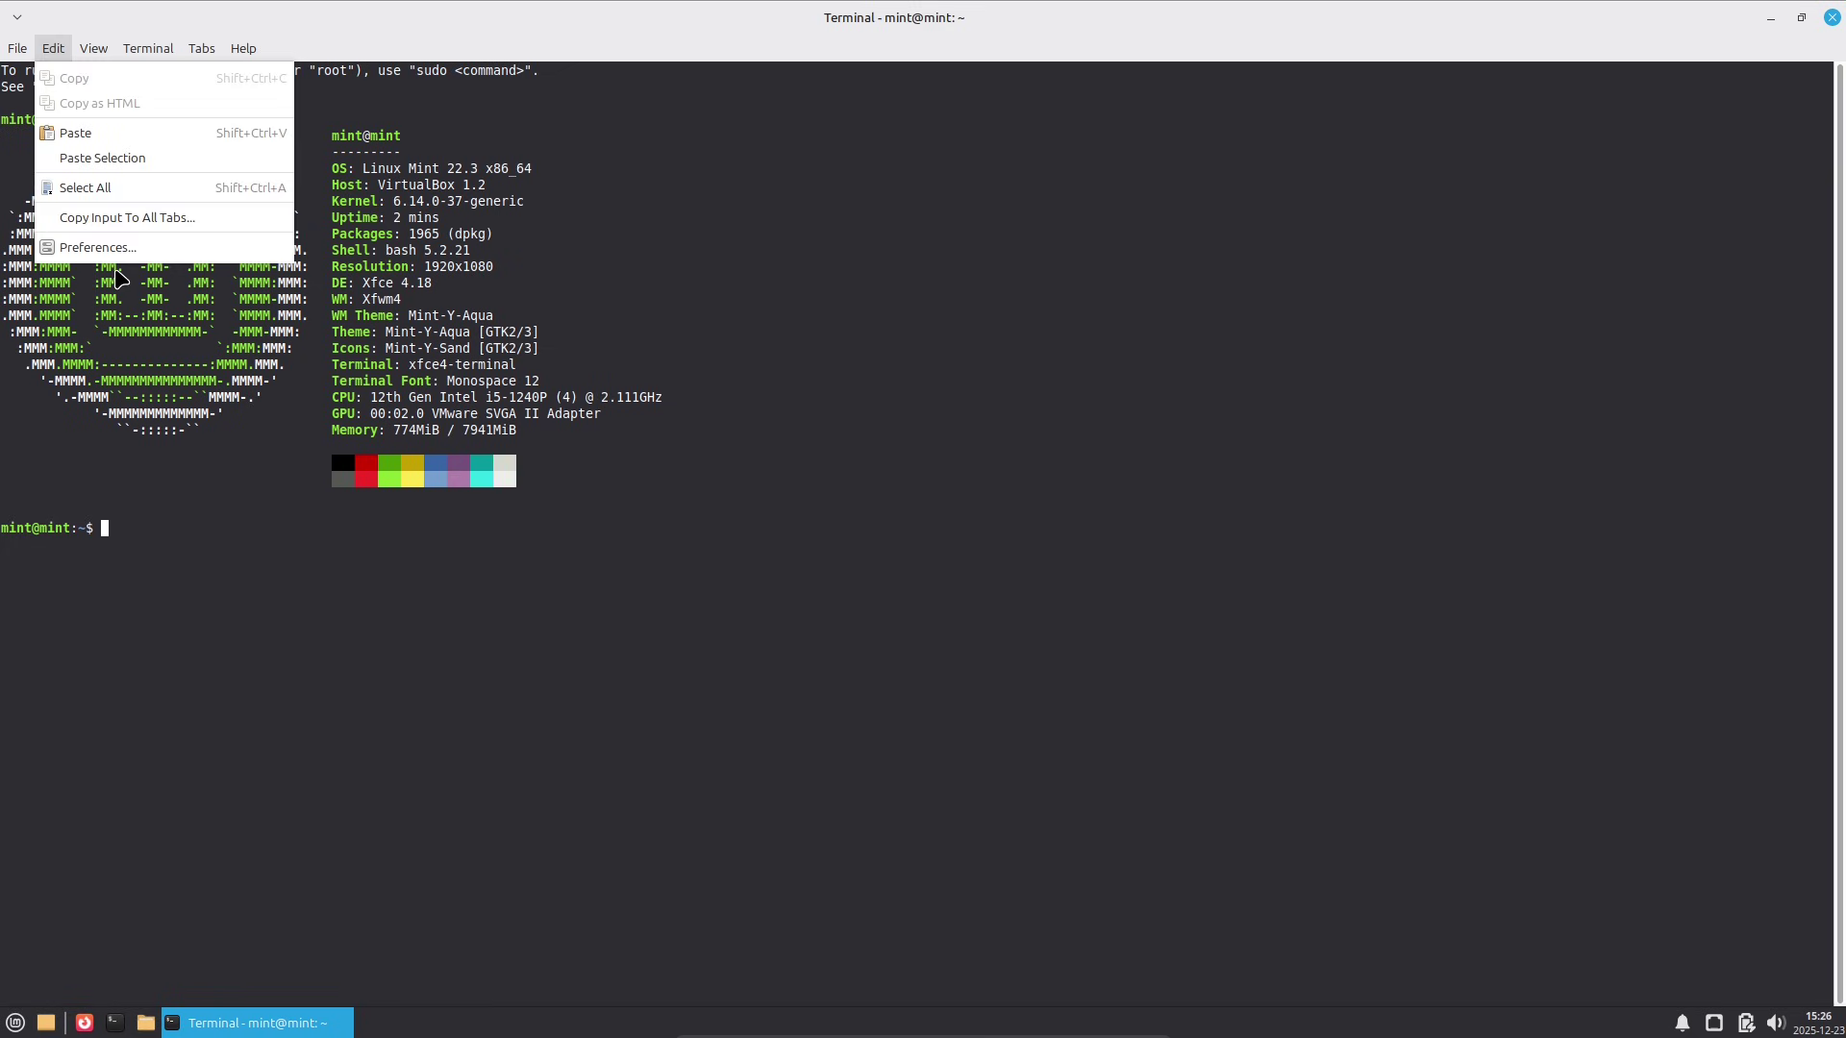
pyautogui.click(121, 246)
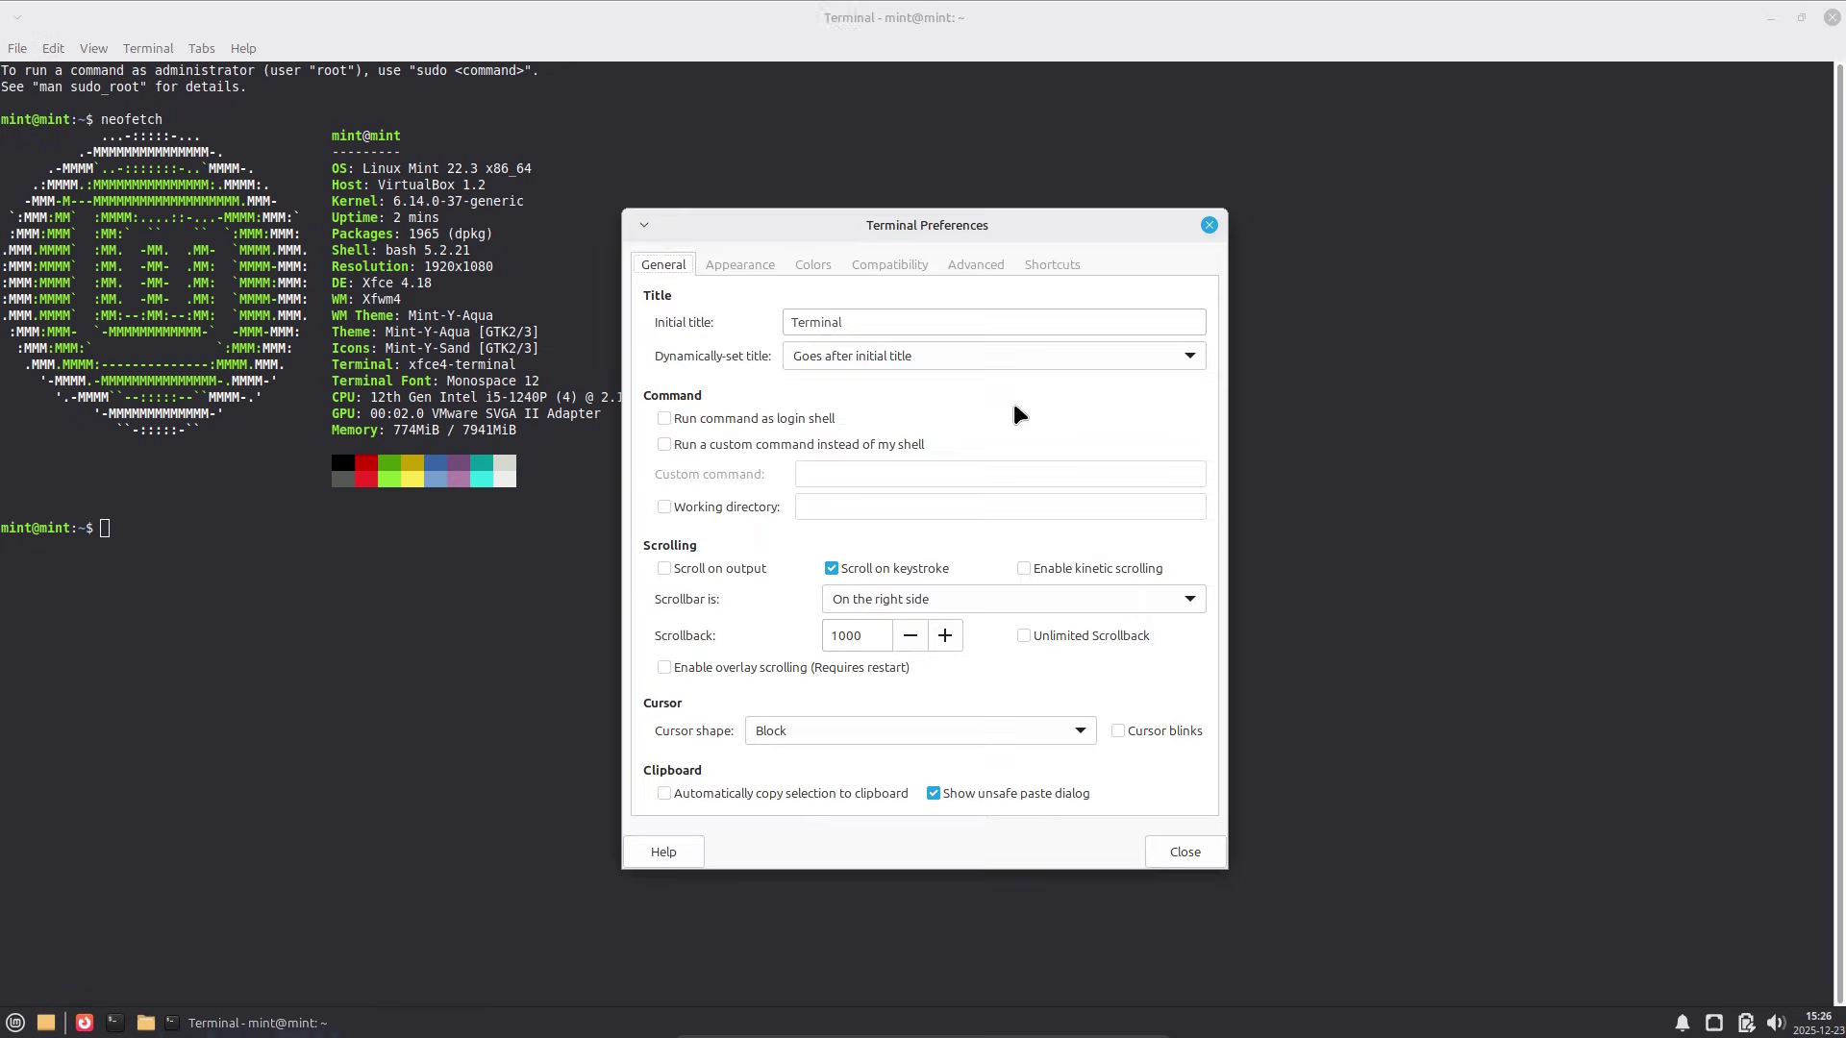
pyautogui.click(765, 258)
pyautogui.click(894, 327)
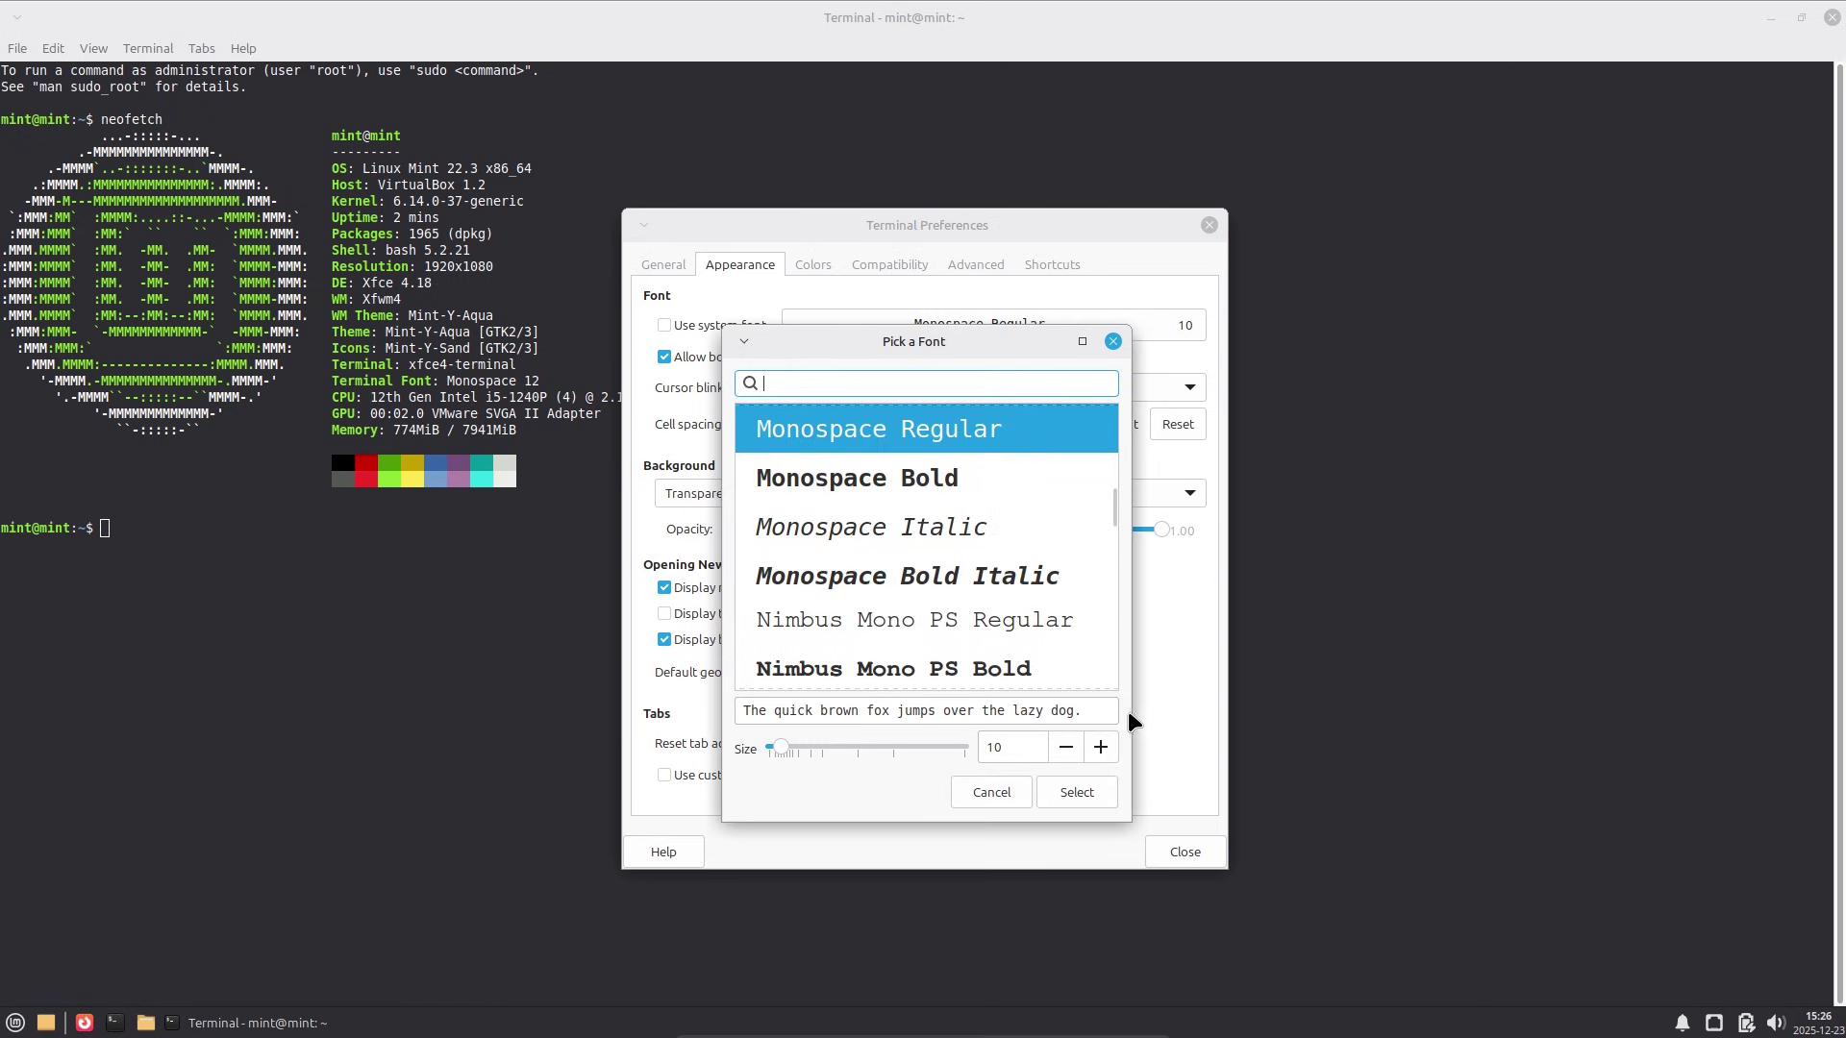
pyautogui.click(1101, 752)
pyautogui.click(1102, 752)
pyautogui.click(1101, 753)
pyautogui.click(1102, 753)
pyautogui.click(1102, 753)
pyautogui.click(1102, 753)
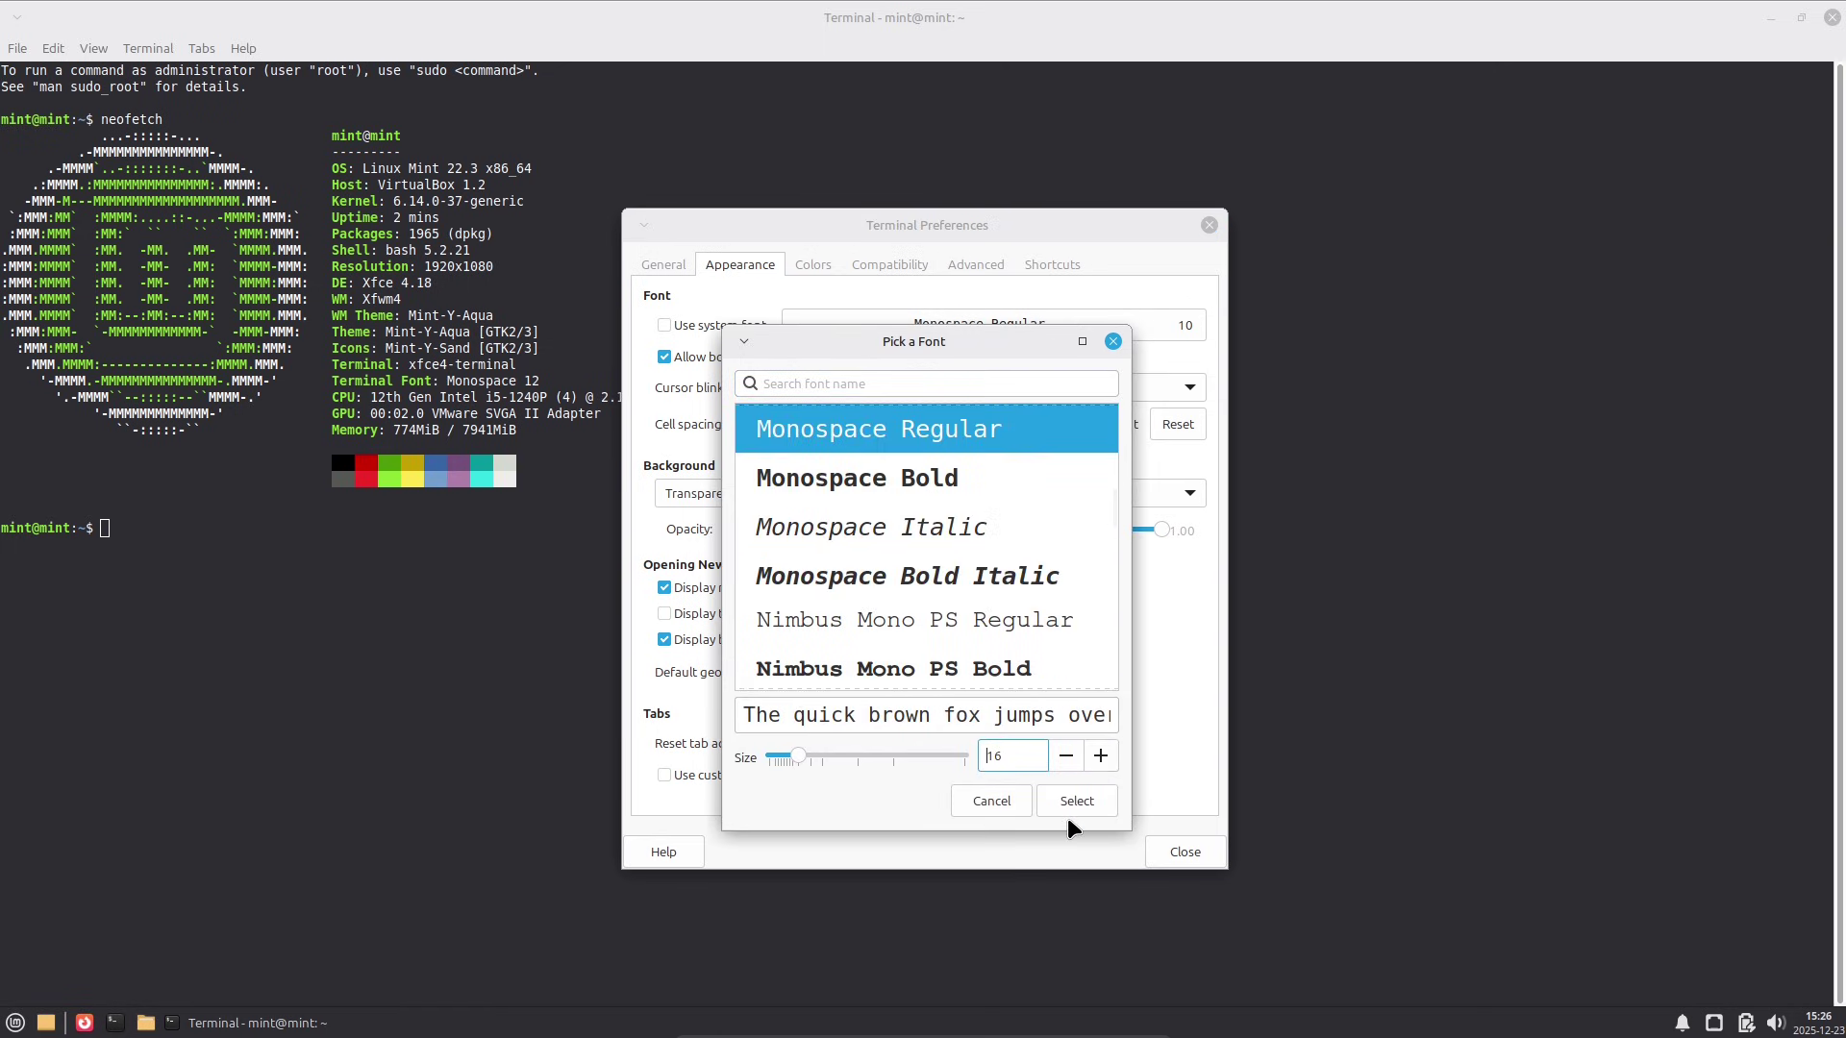
pyautogui.click(1072, 808)
pyautogui.click(1183, 852)
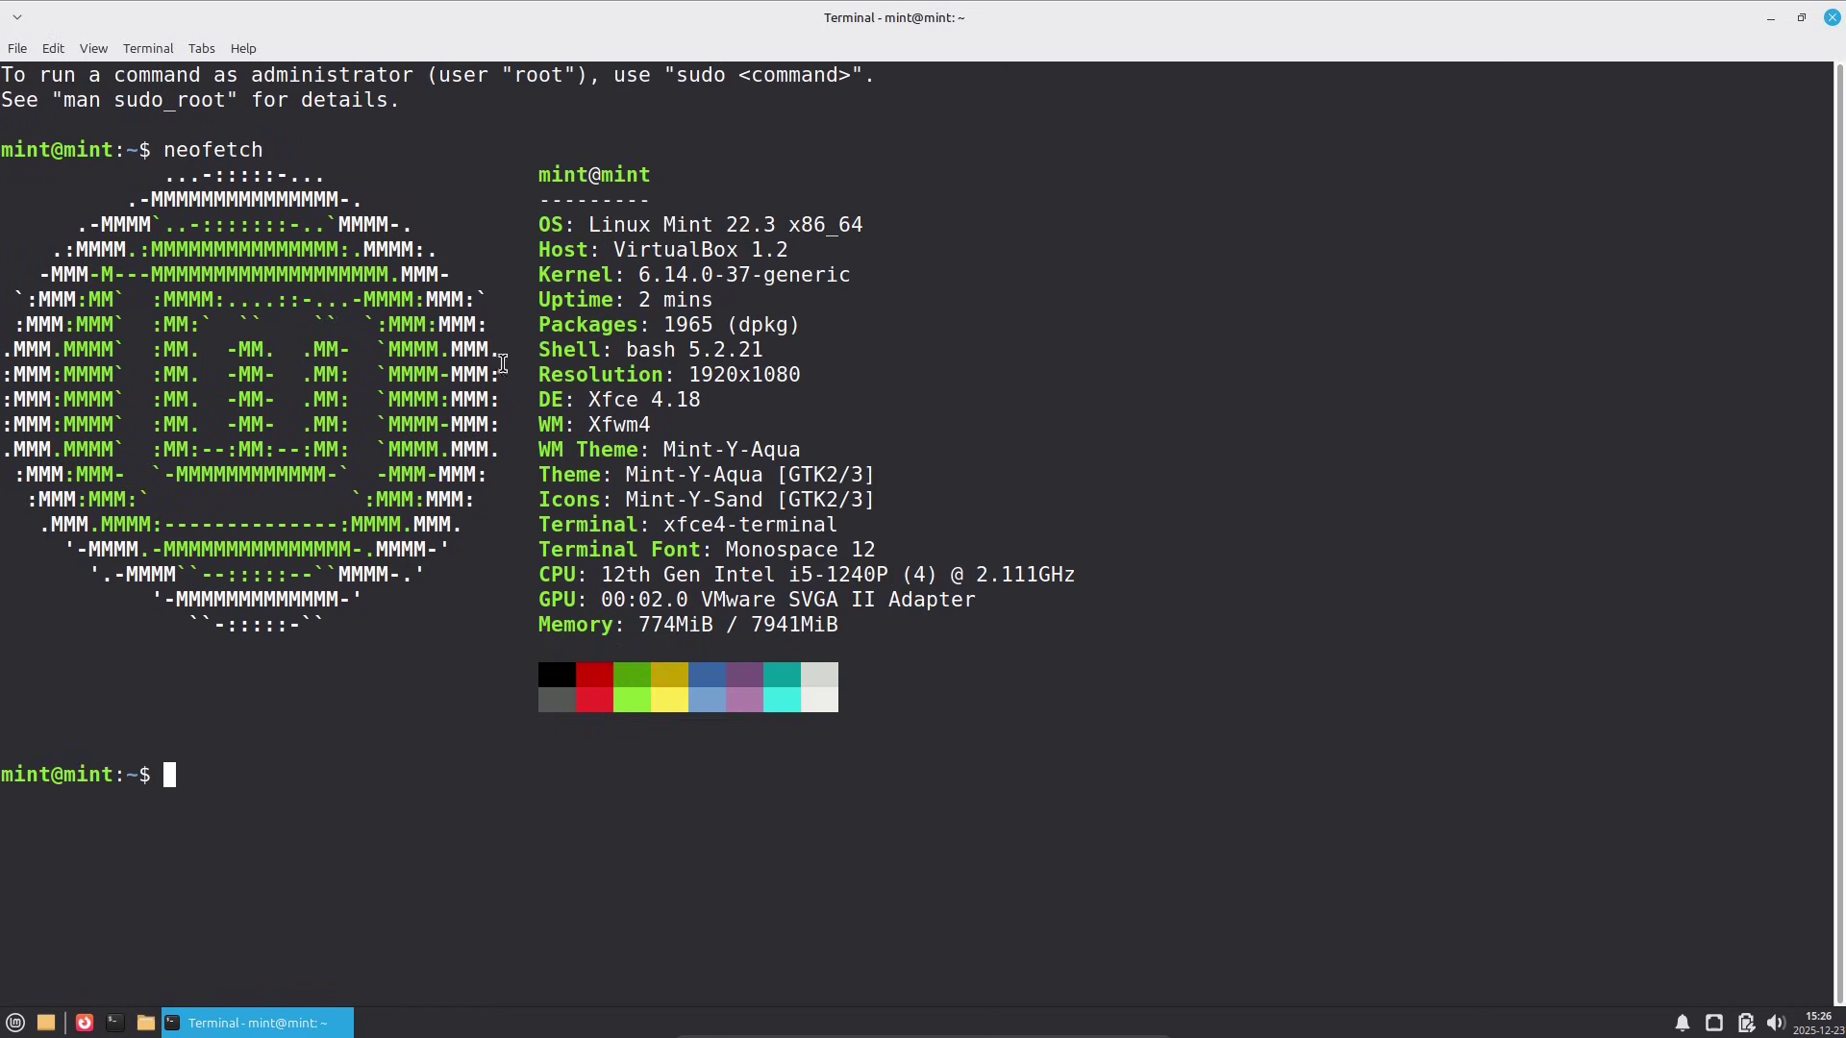
pyautogui.click(1831, 17)
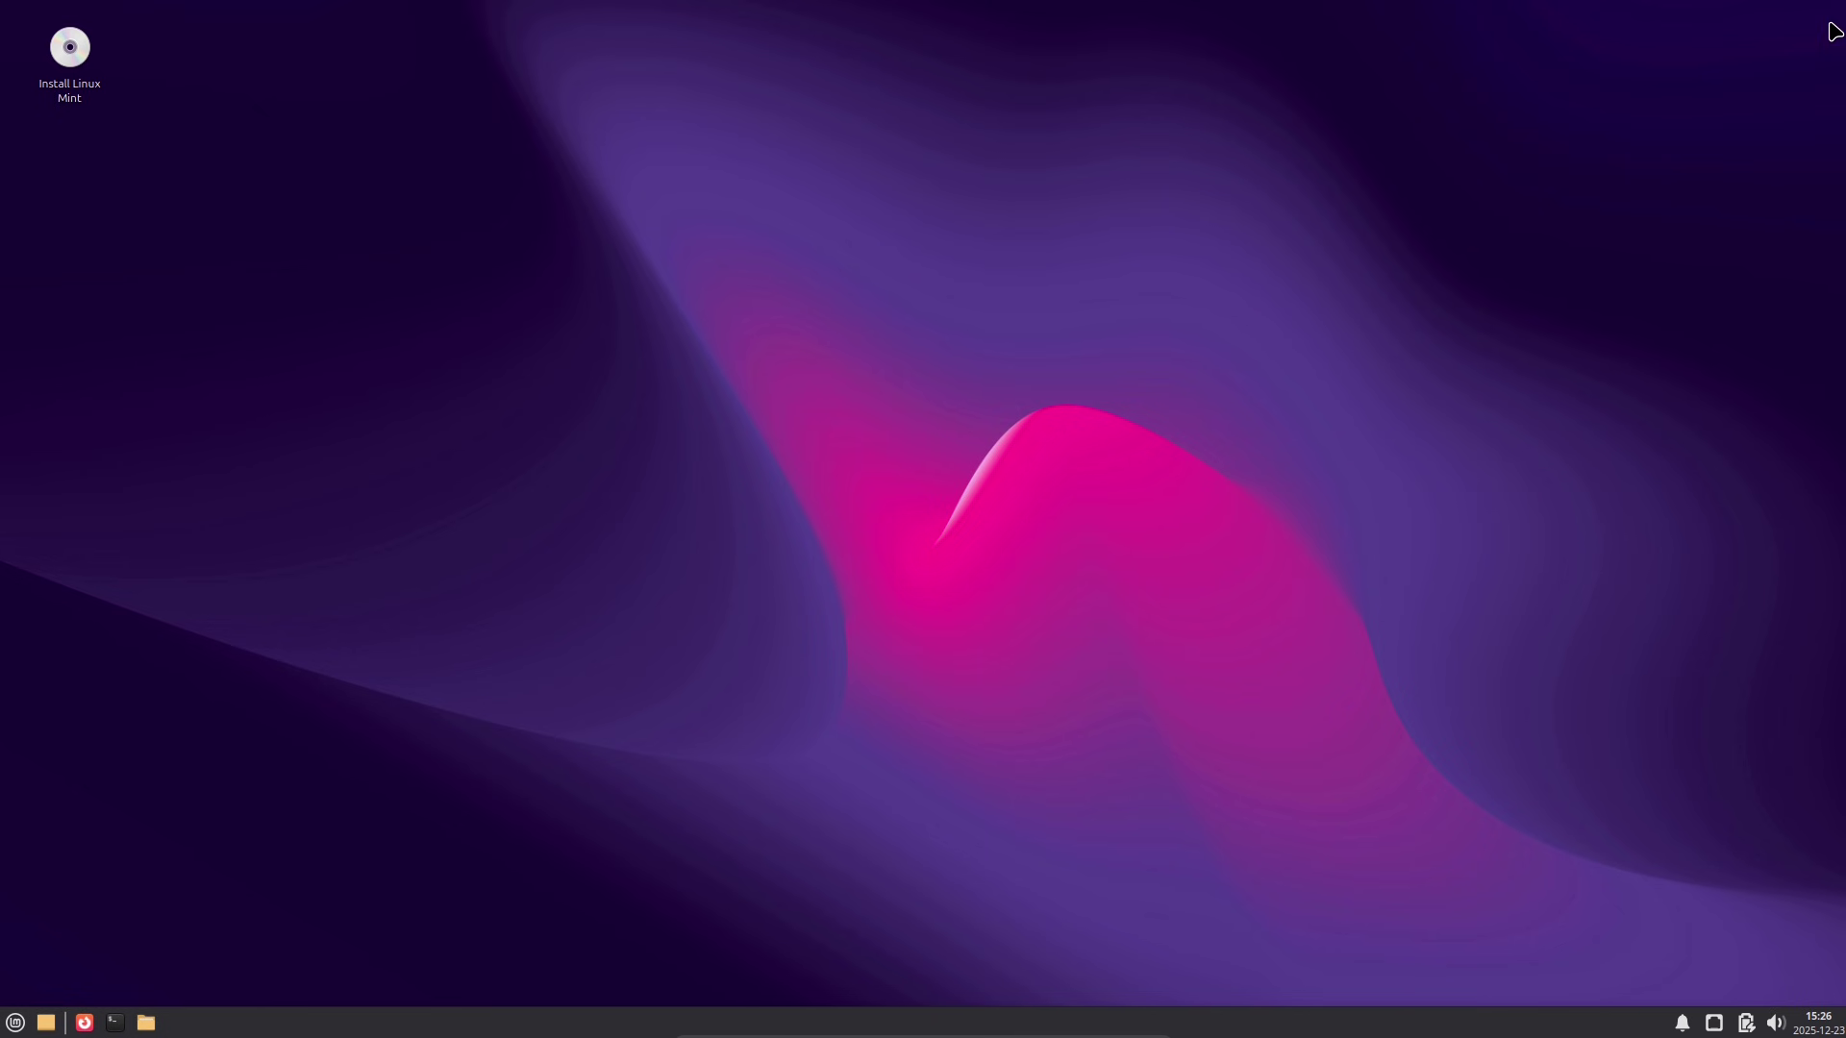
# Step: Open a maximized Thunar file manager and look through the Display, Side Pane, Behavior, Advanced and Shortcuts pages of its preferences
pyautogui.click(146, 1022)
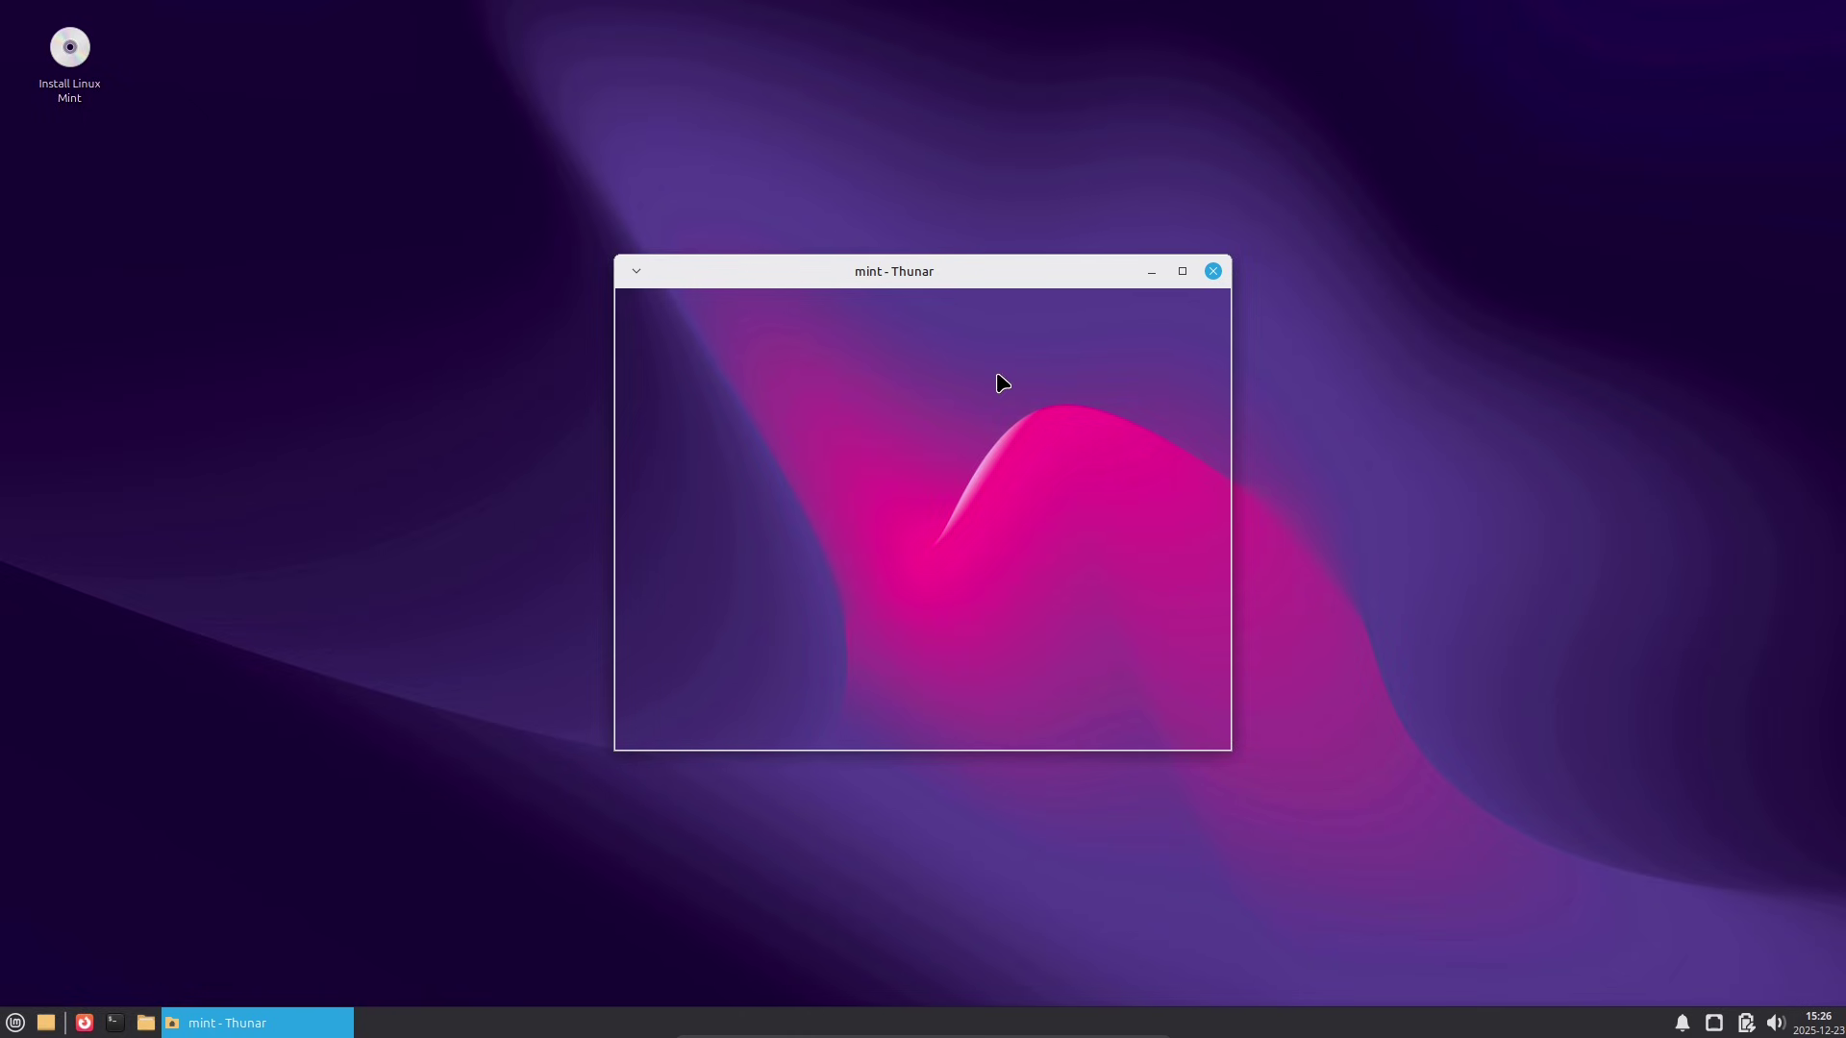
pyautogui.click(1186, 270)
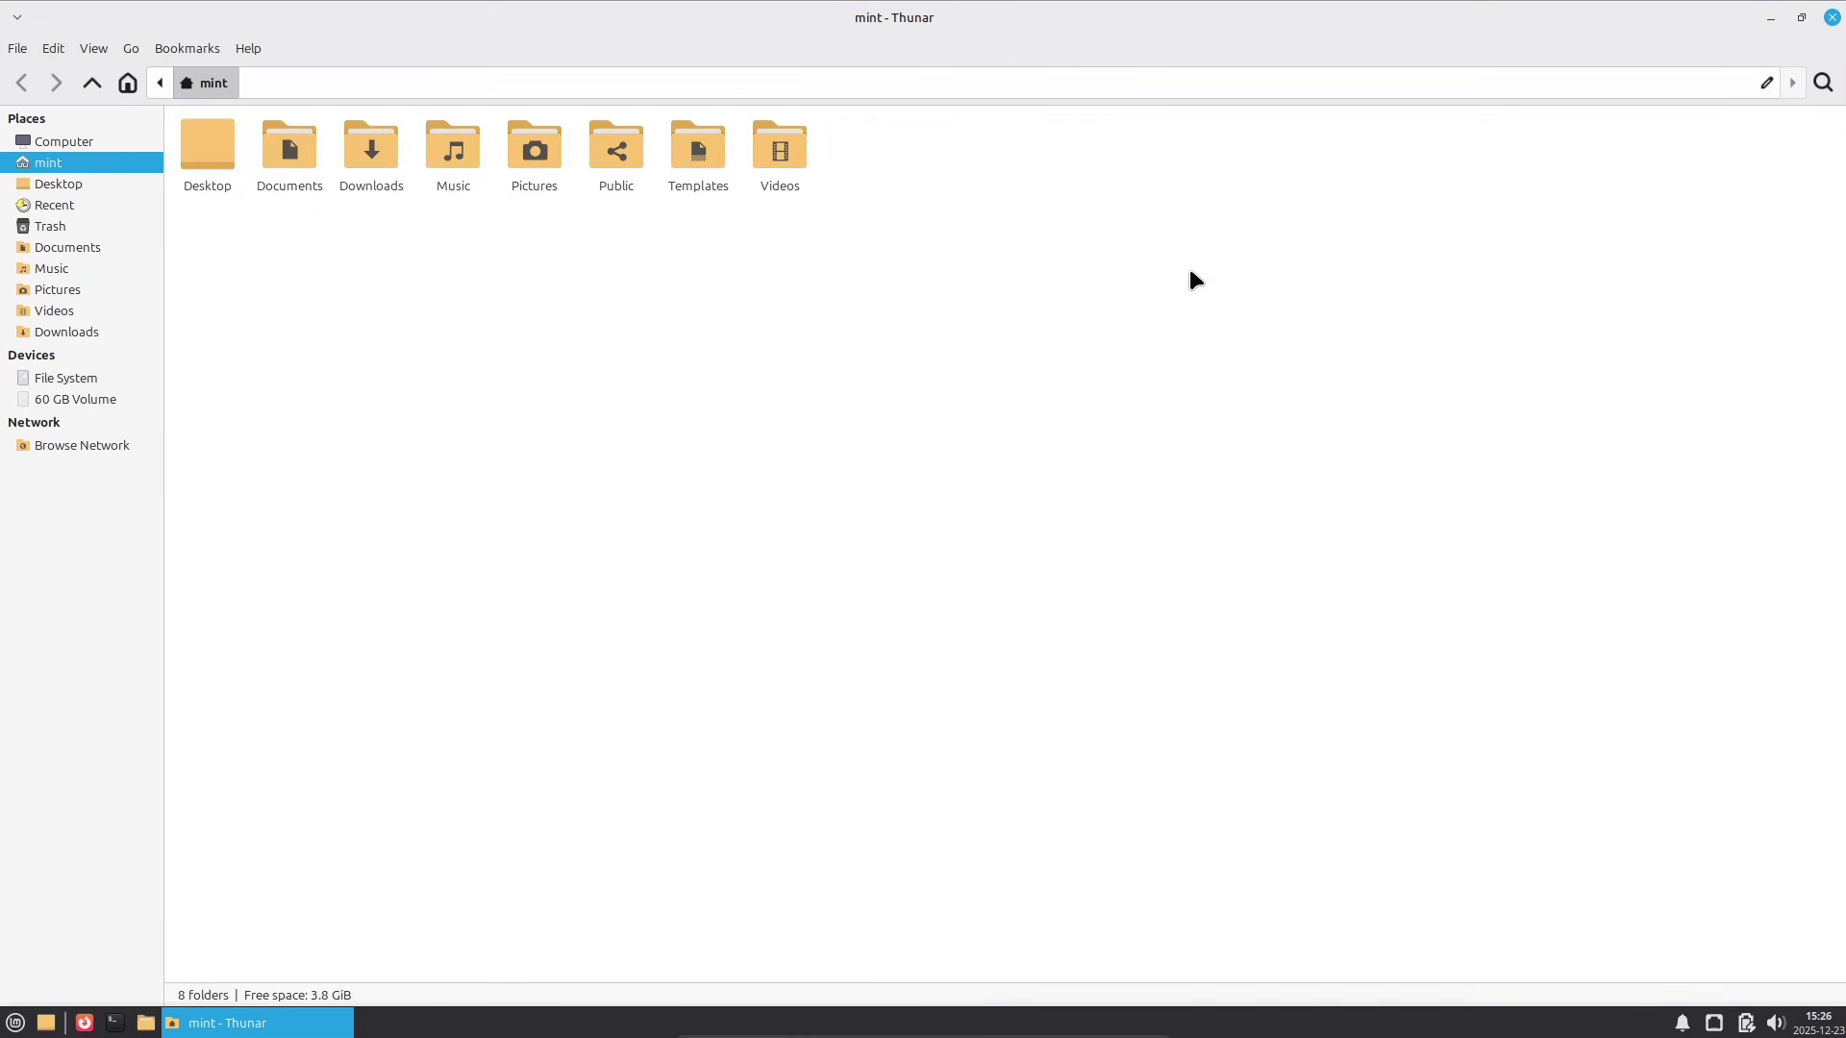
pyautogui.click(56, 48)
pyautogui.click(118, 467)
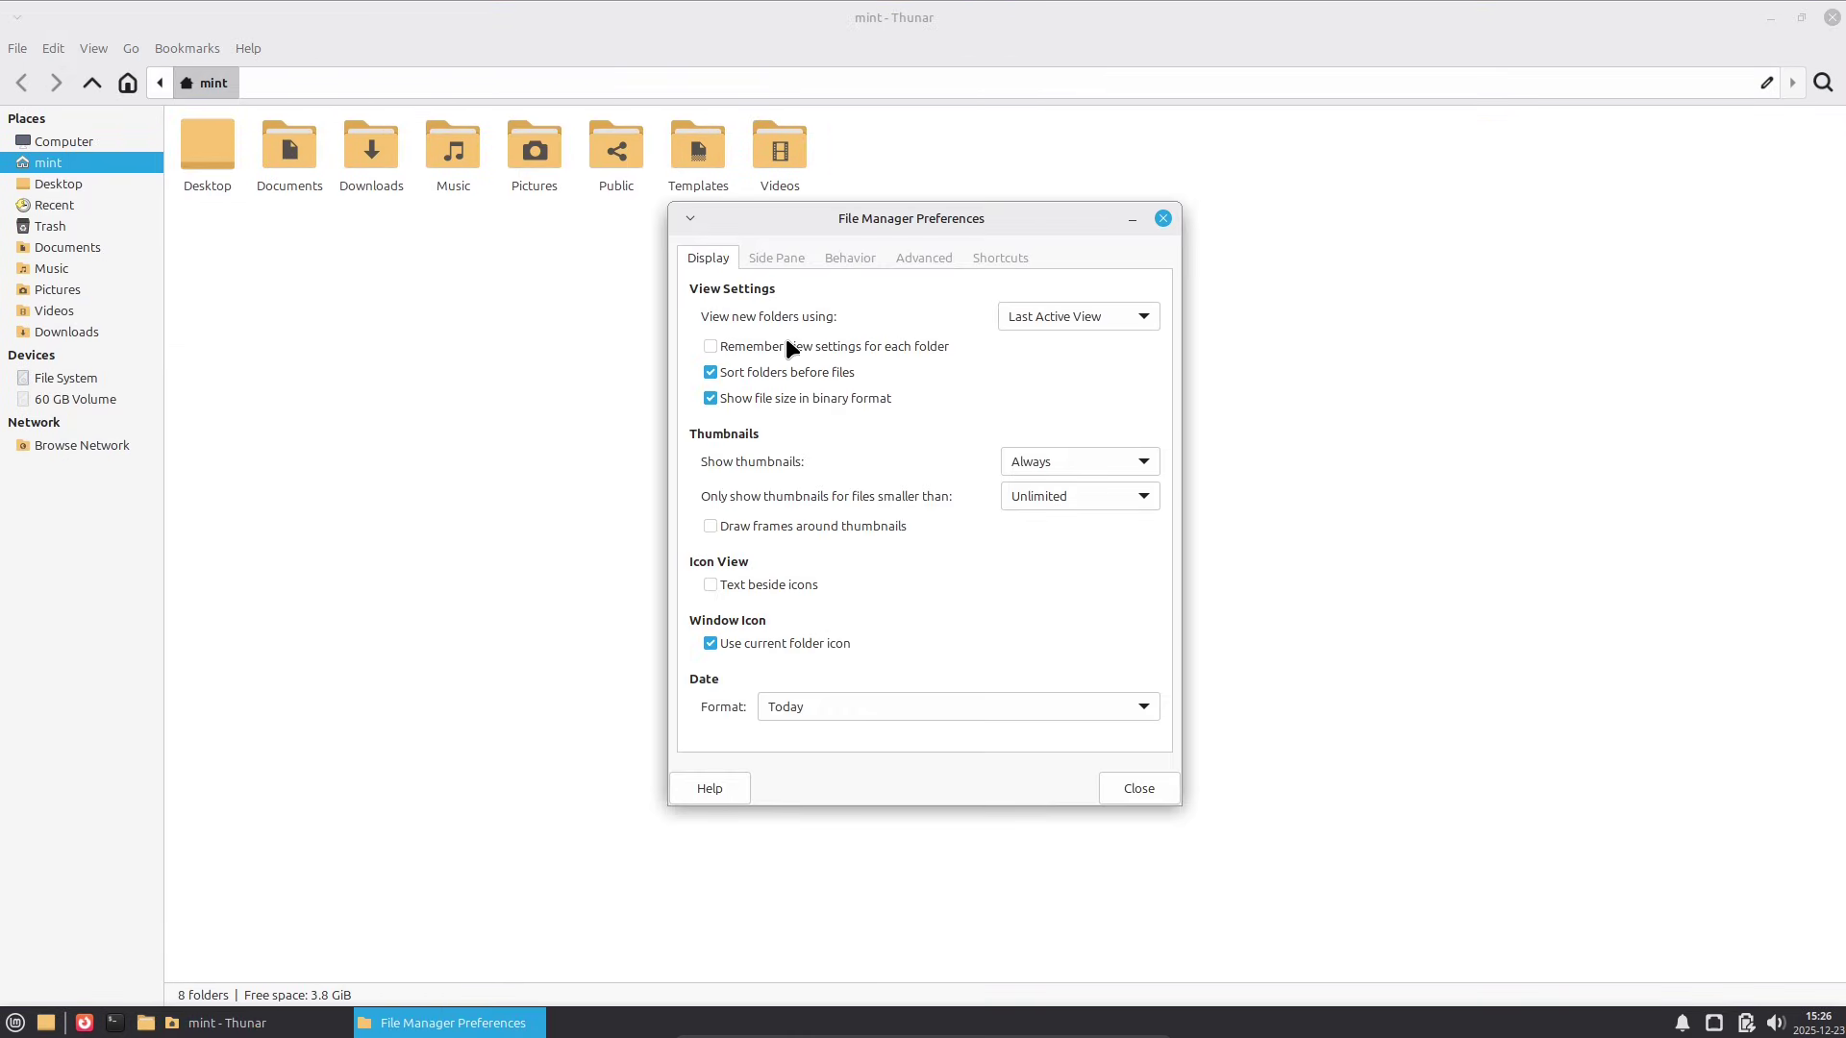
pyautogui.click(794, 257)
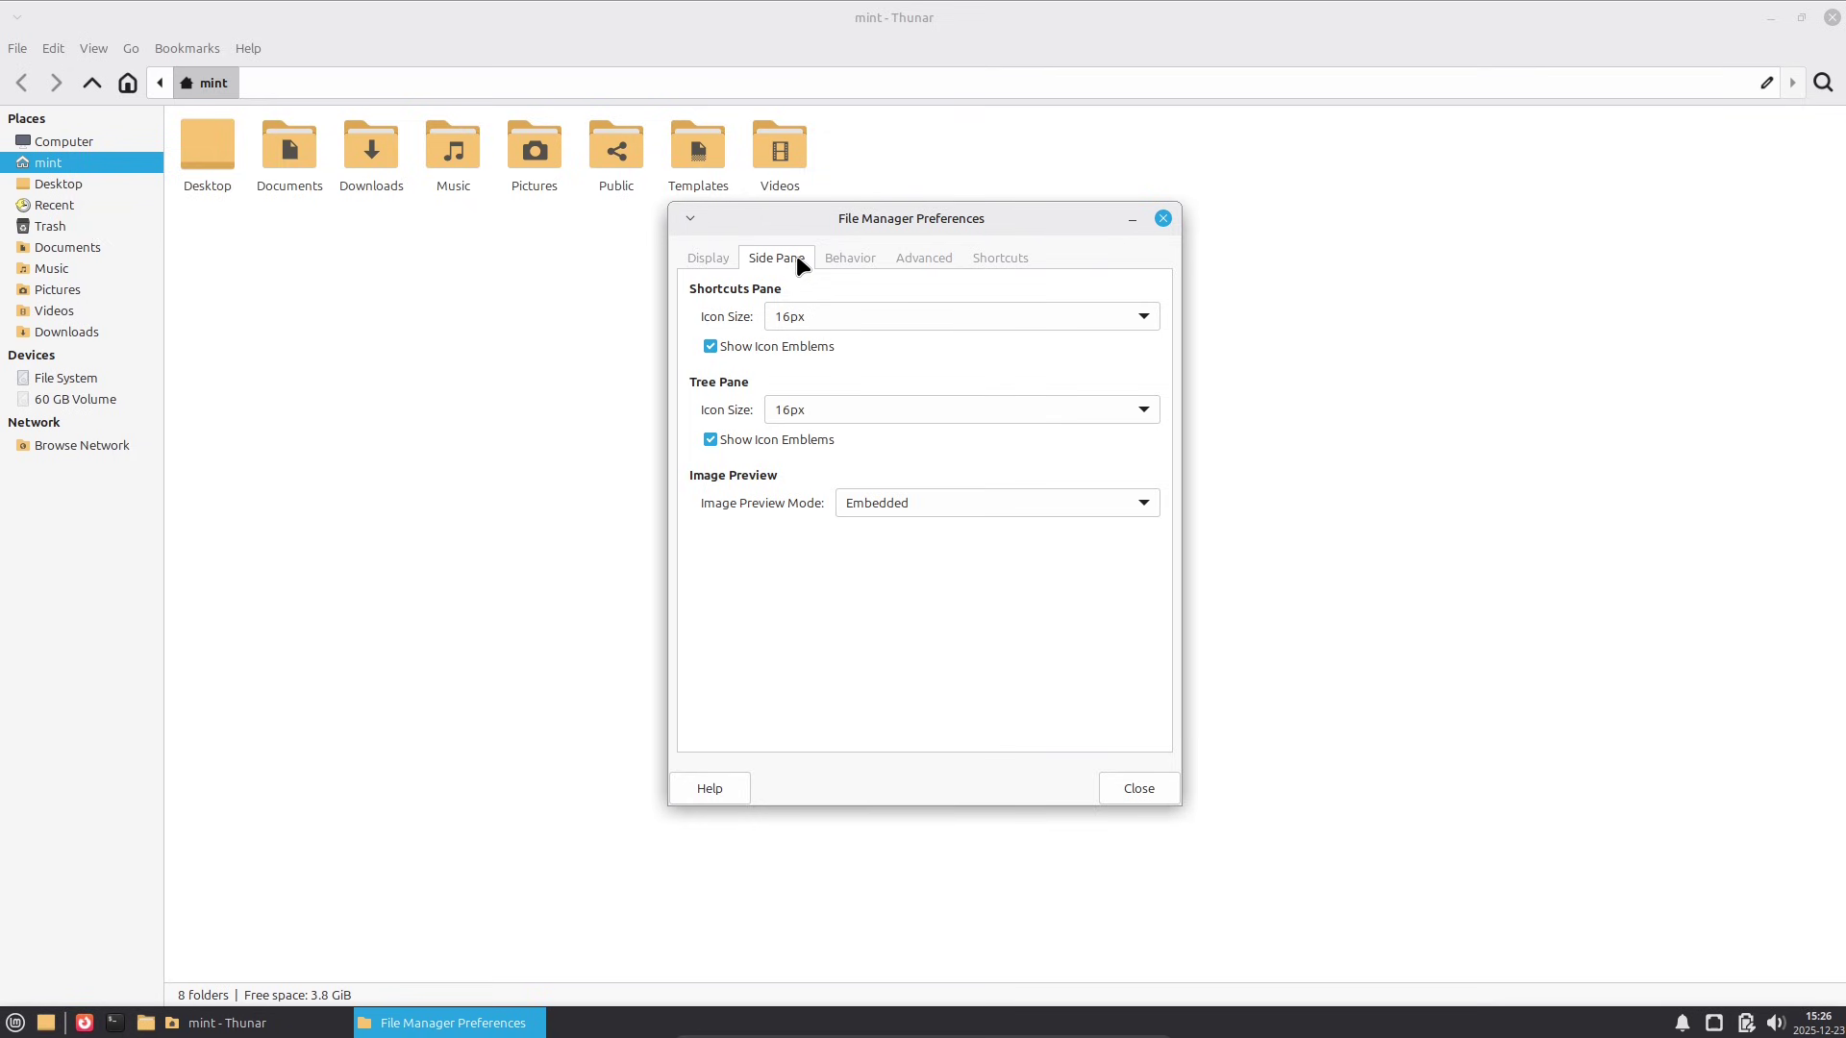
pyautogui.click(845, 256)
pyautogui.click(925, 256)
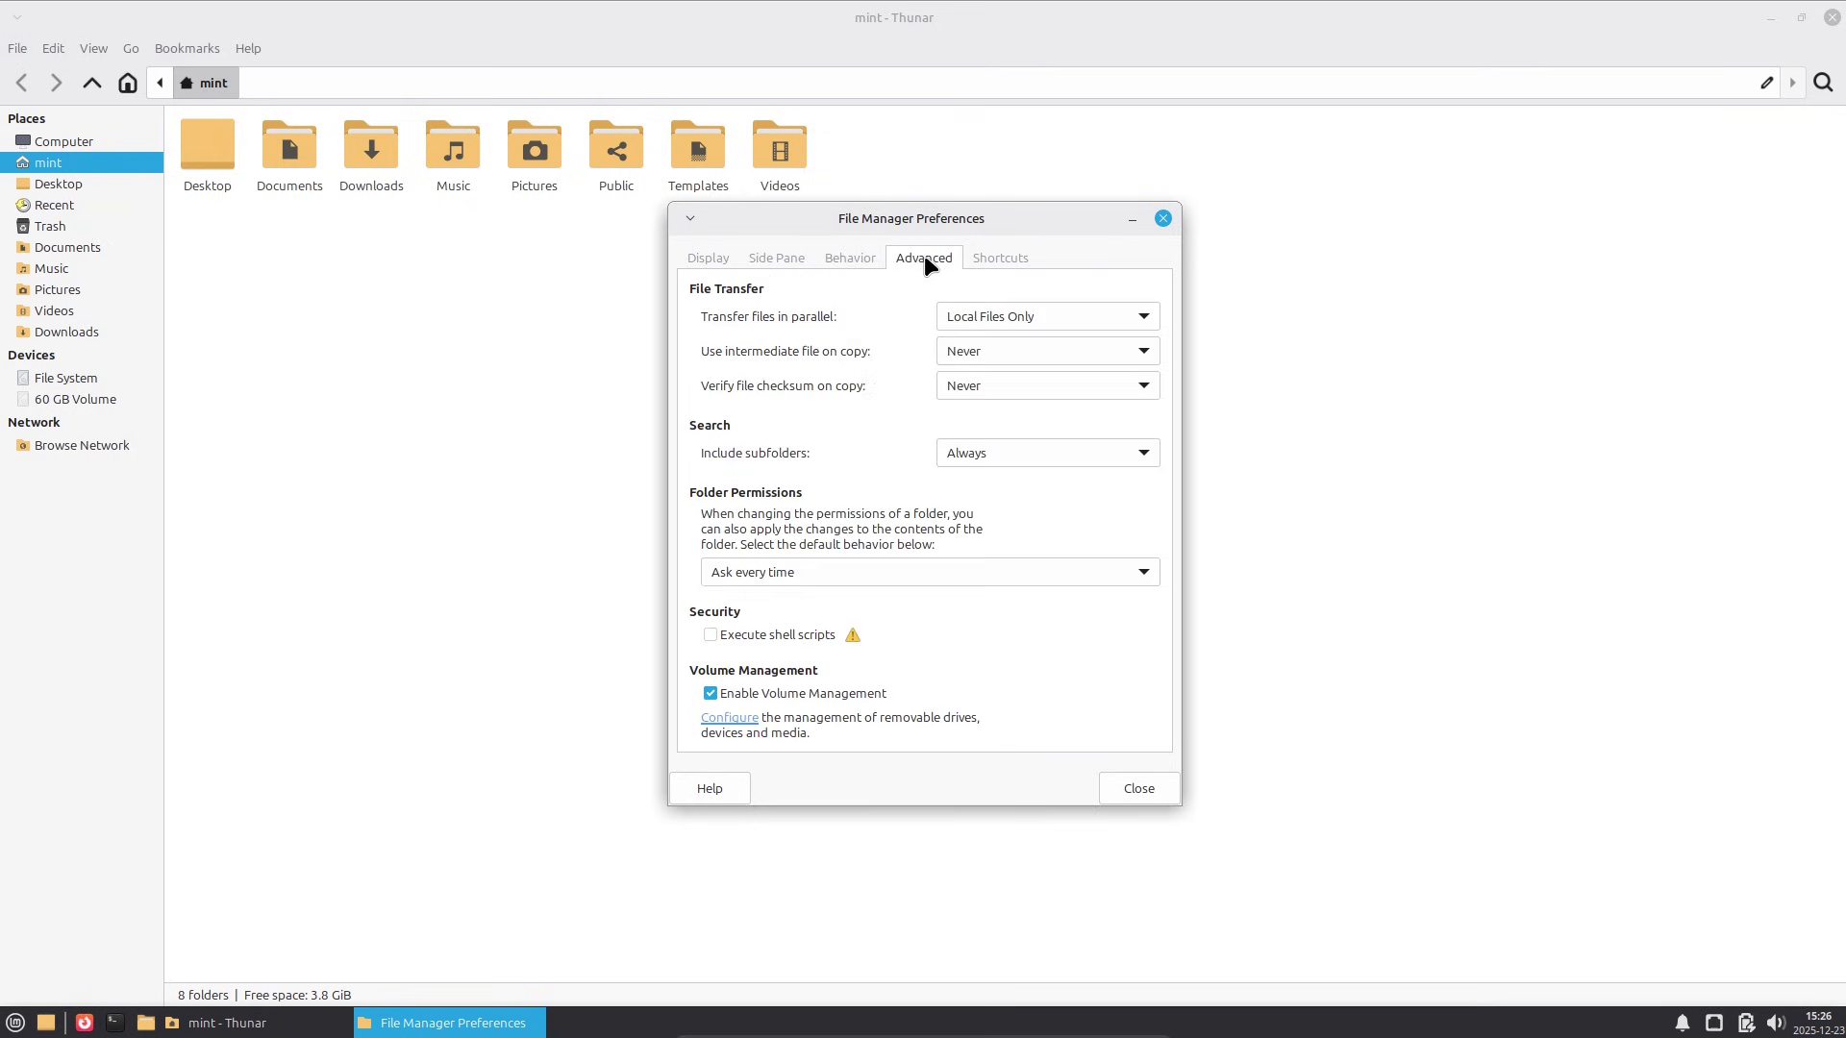
pyautogui.click(977, 253)
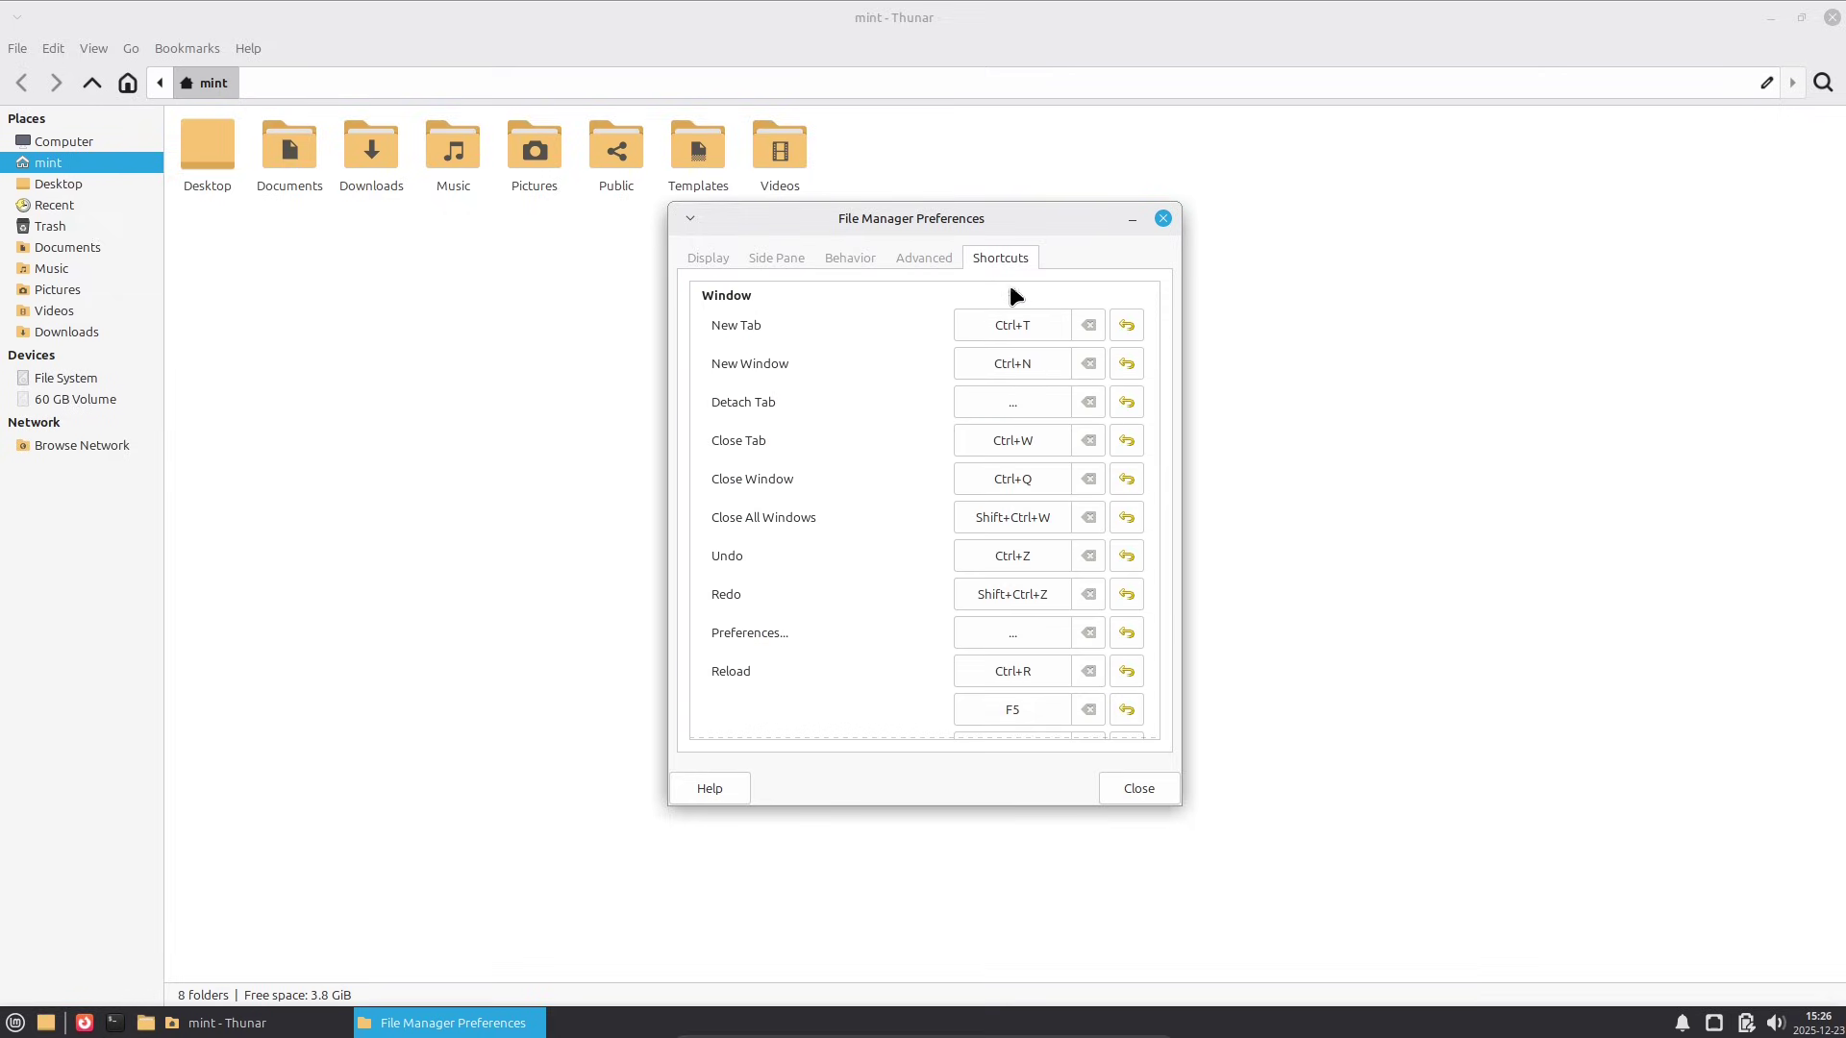
pyautogui.click(1139, 788)
# Step: View the root folders of the File System device and close the file manager
pyautogui.click(77, 375)
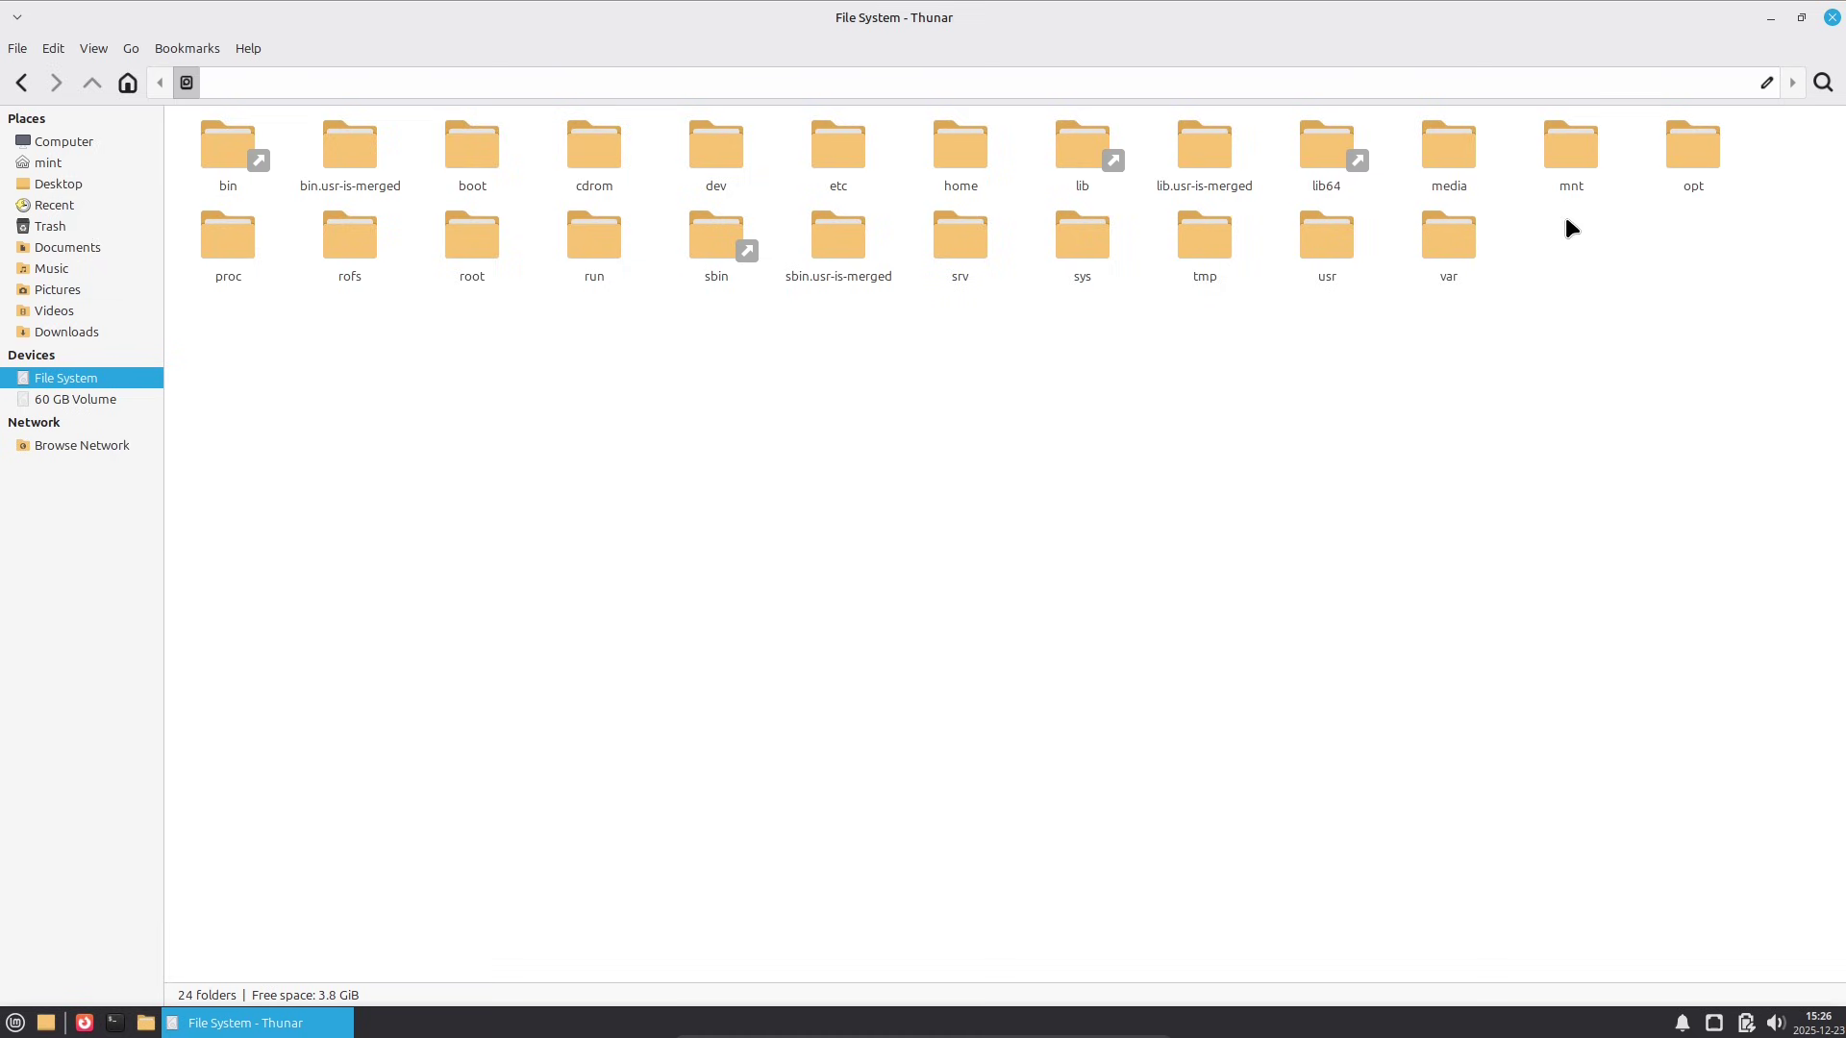
pyautogui.click(1831, 19)
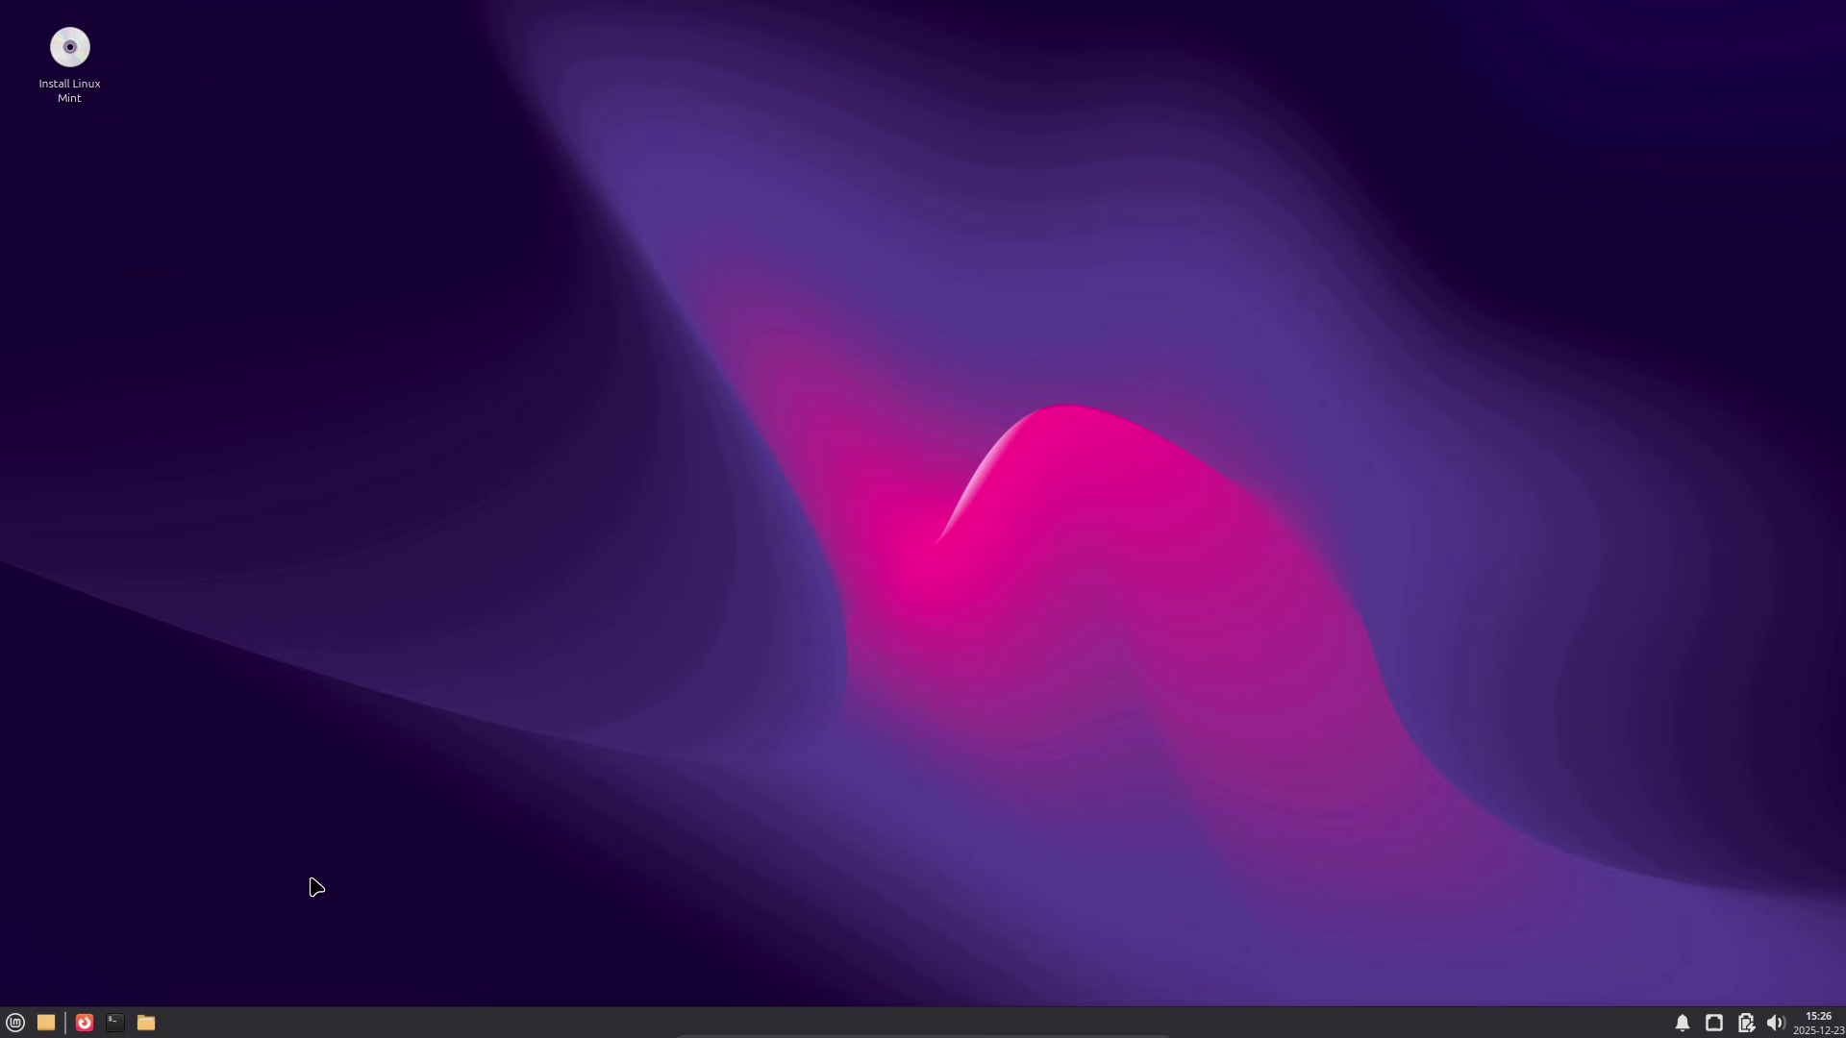
pyautogui.click(15, 1022)
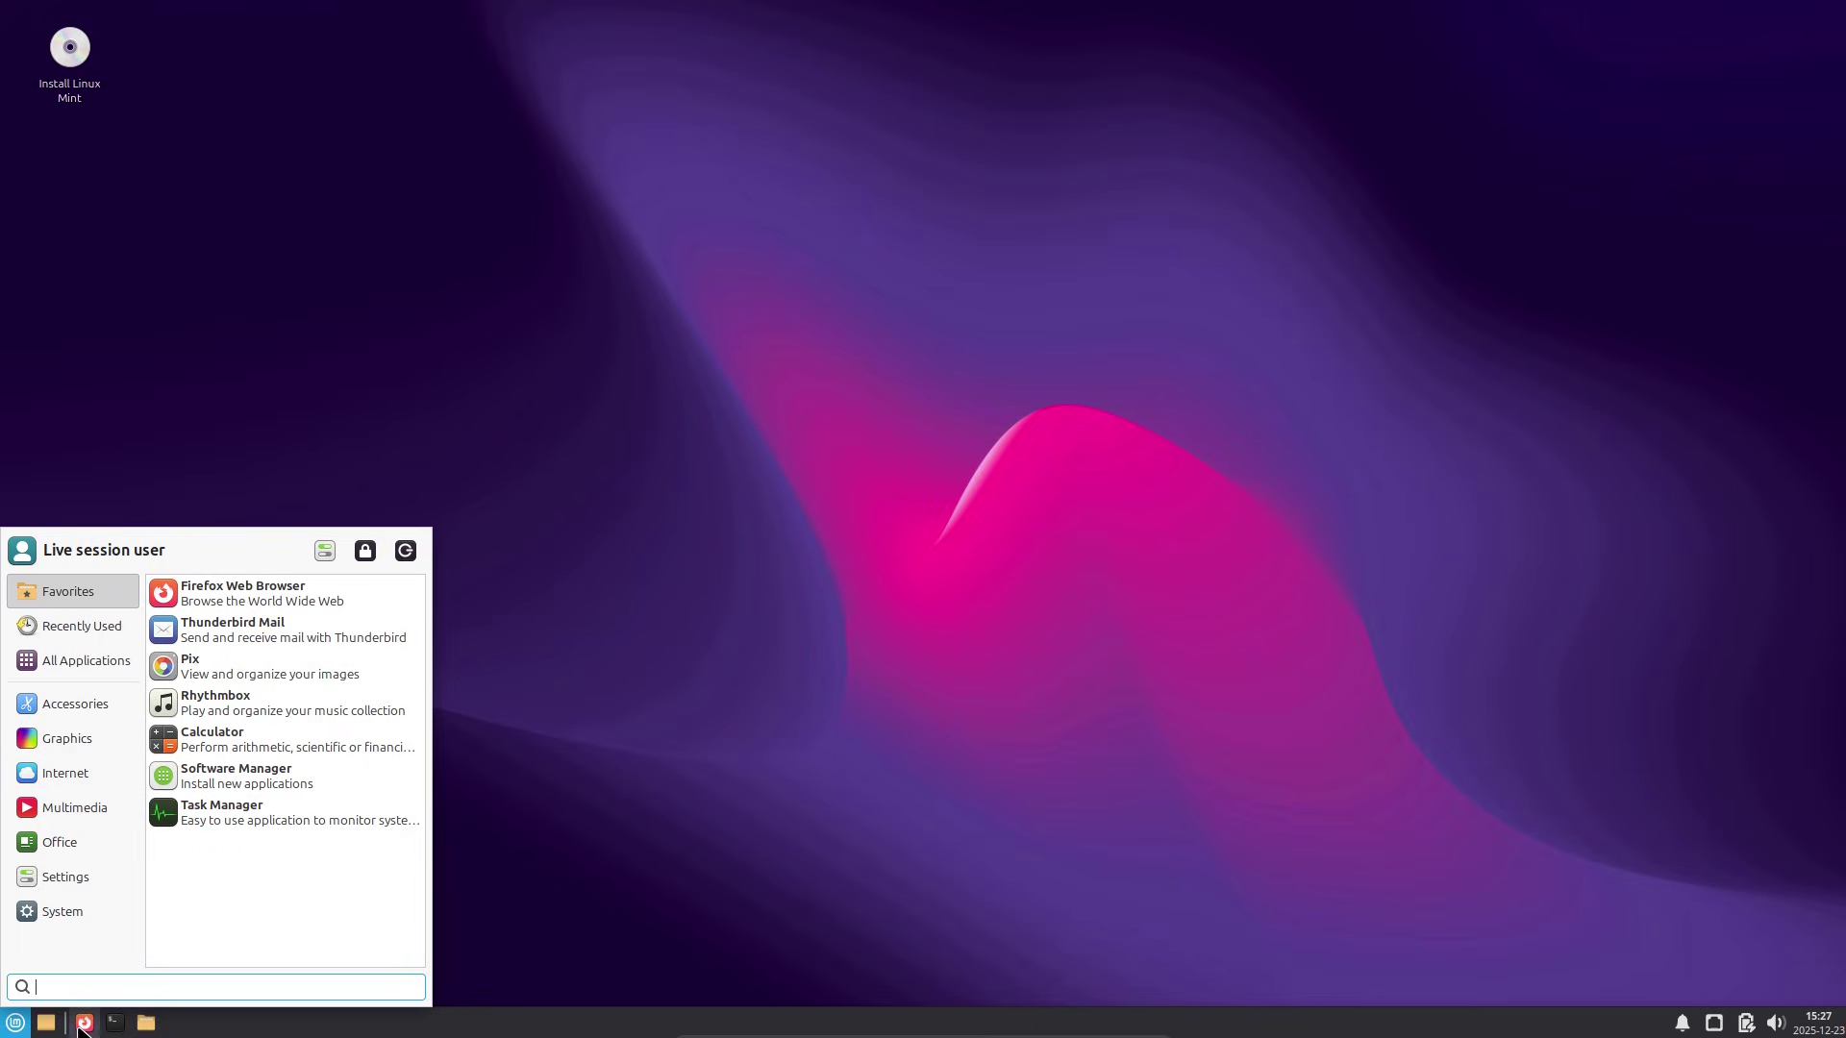
pyautogui.click(859, 538)
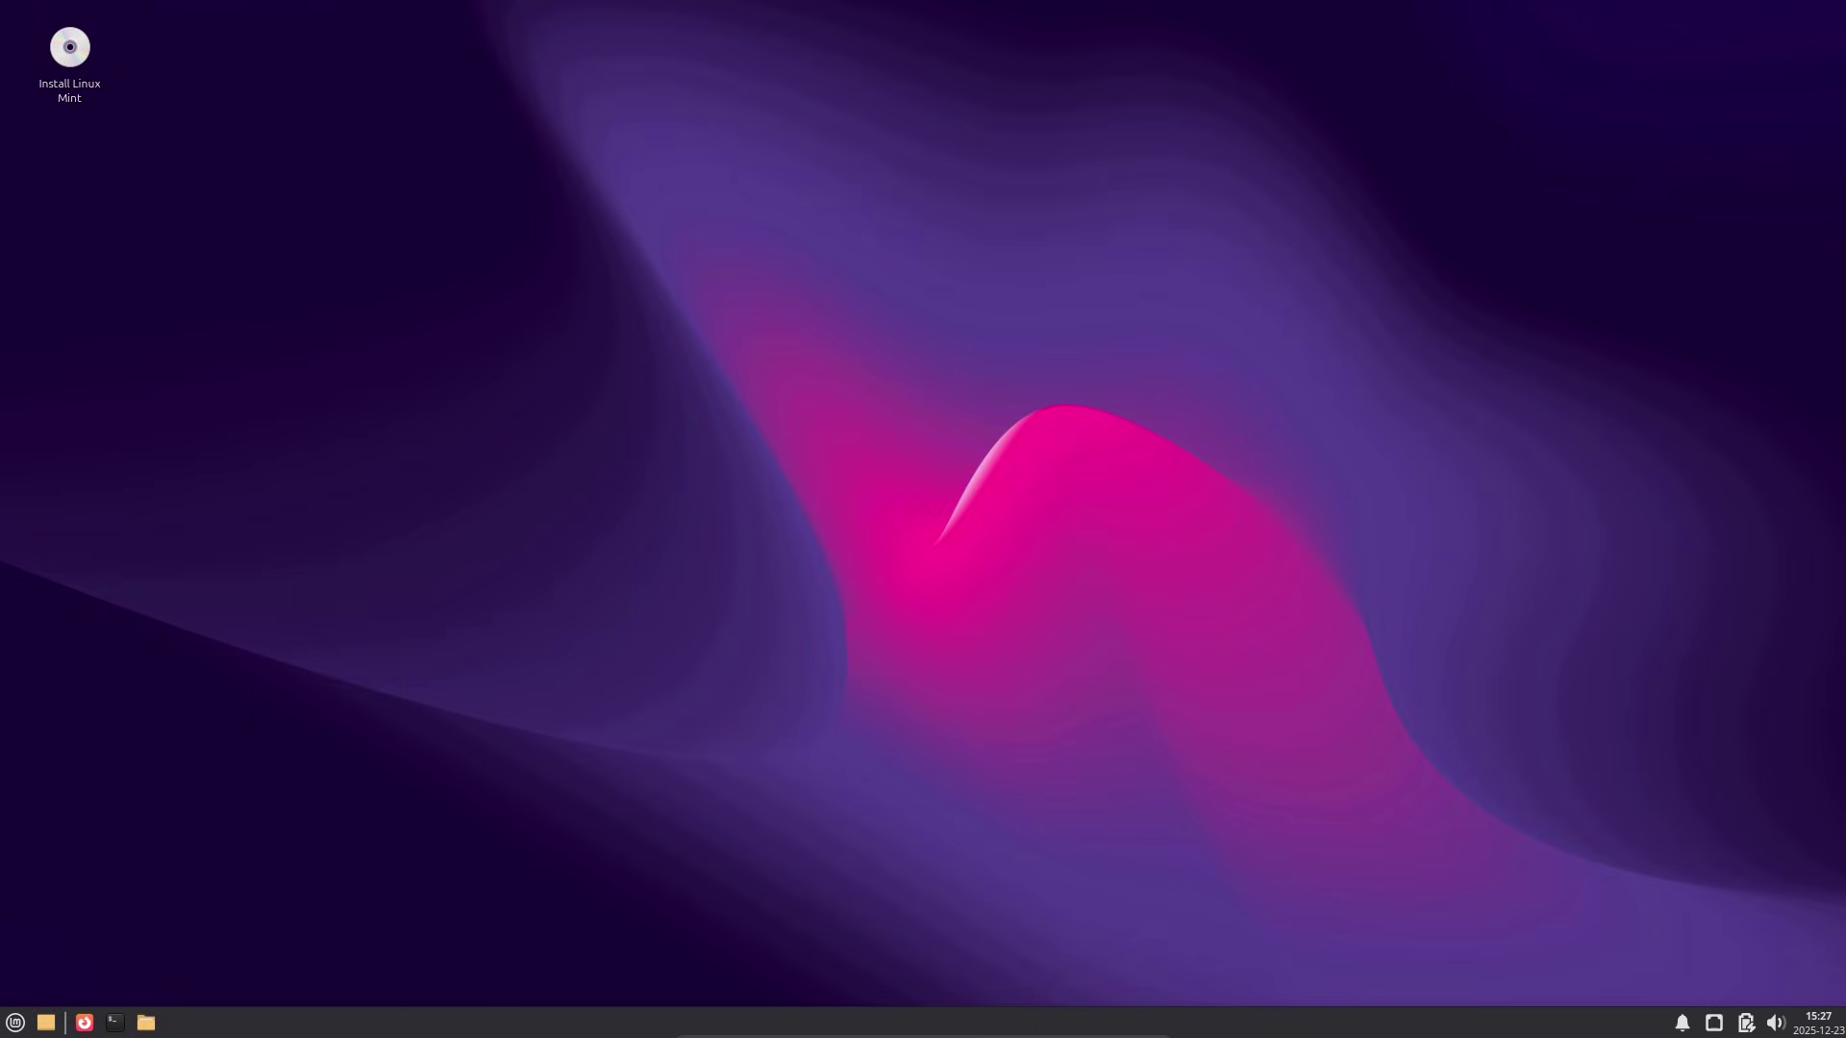
pyautogui.click(15, 1022)
pyautogui.rightClick(833, 666)
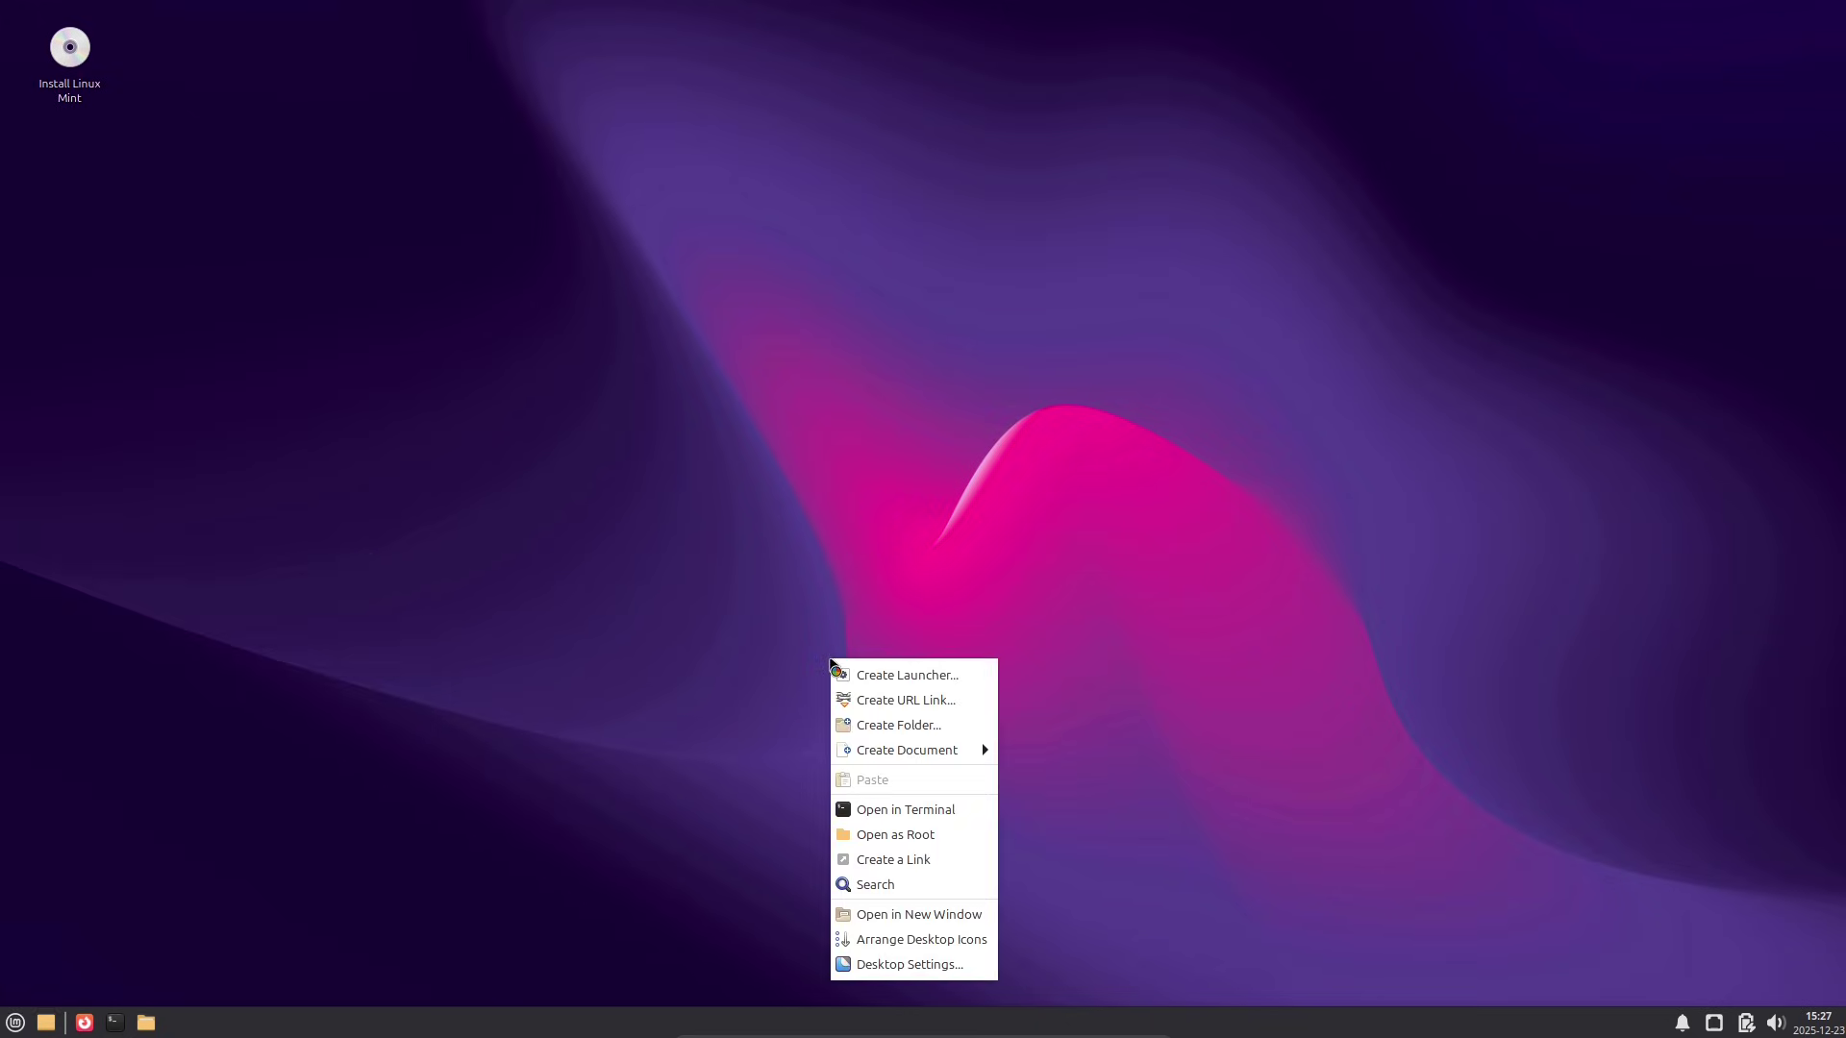
pyautogui.moveTo(956, 750)
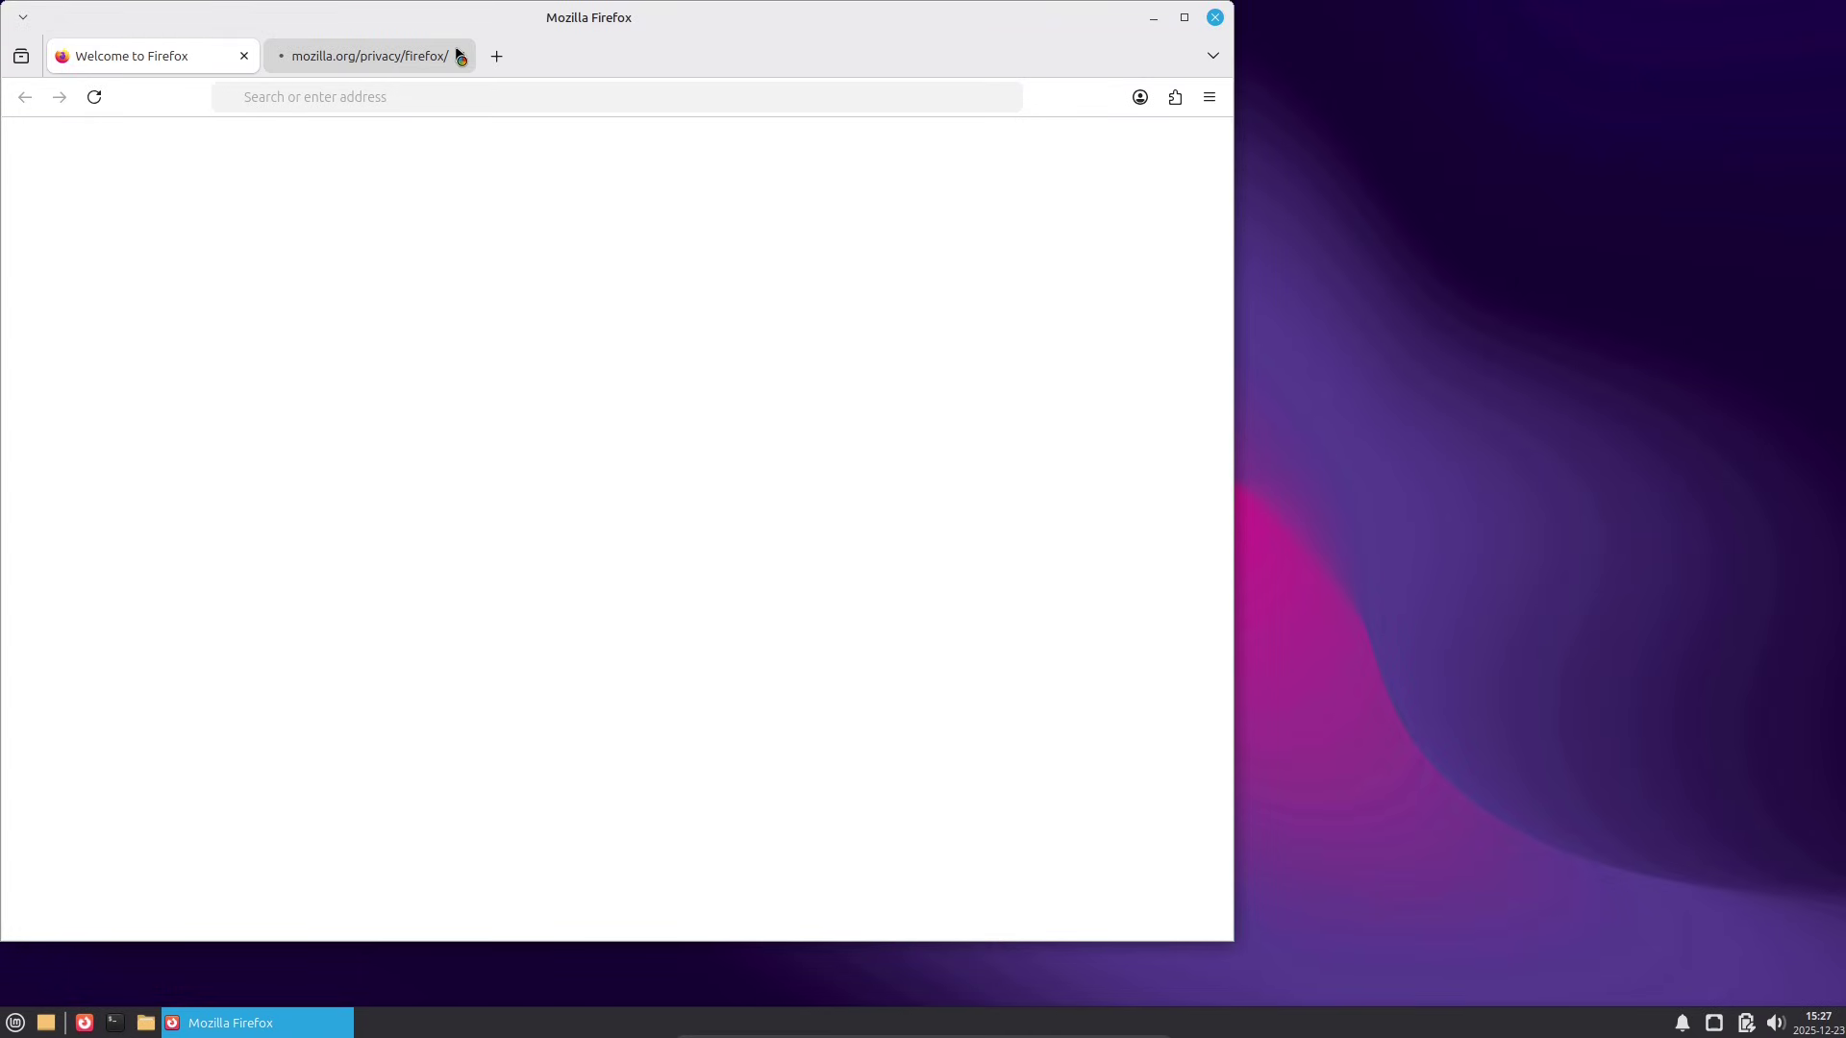
# Step: Close the privacy notice tab in Firefox and search the web for "linux mint"
pyautogui.click(459, 55)
pyautogui.click(467, 96)
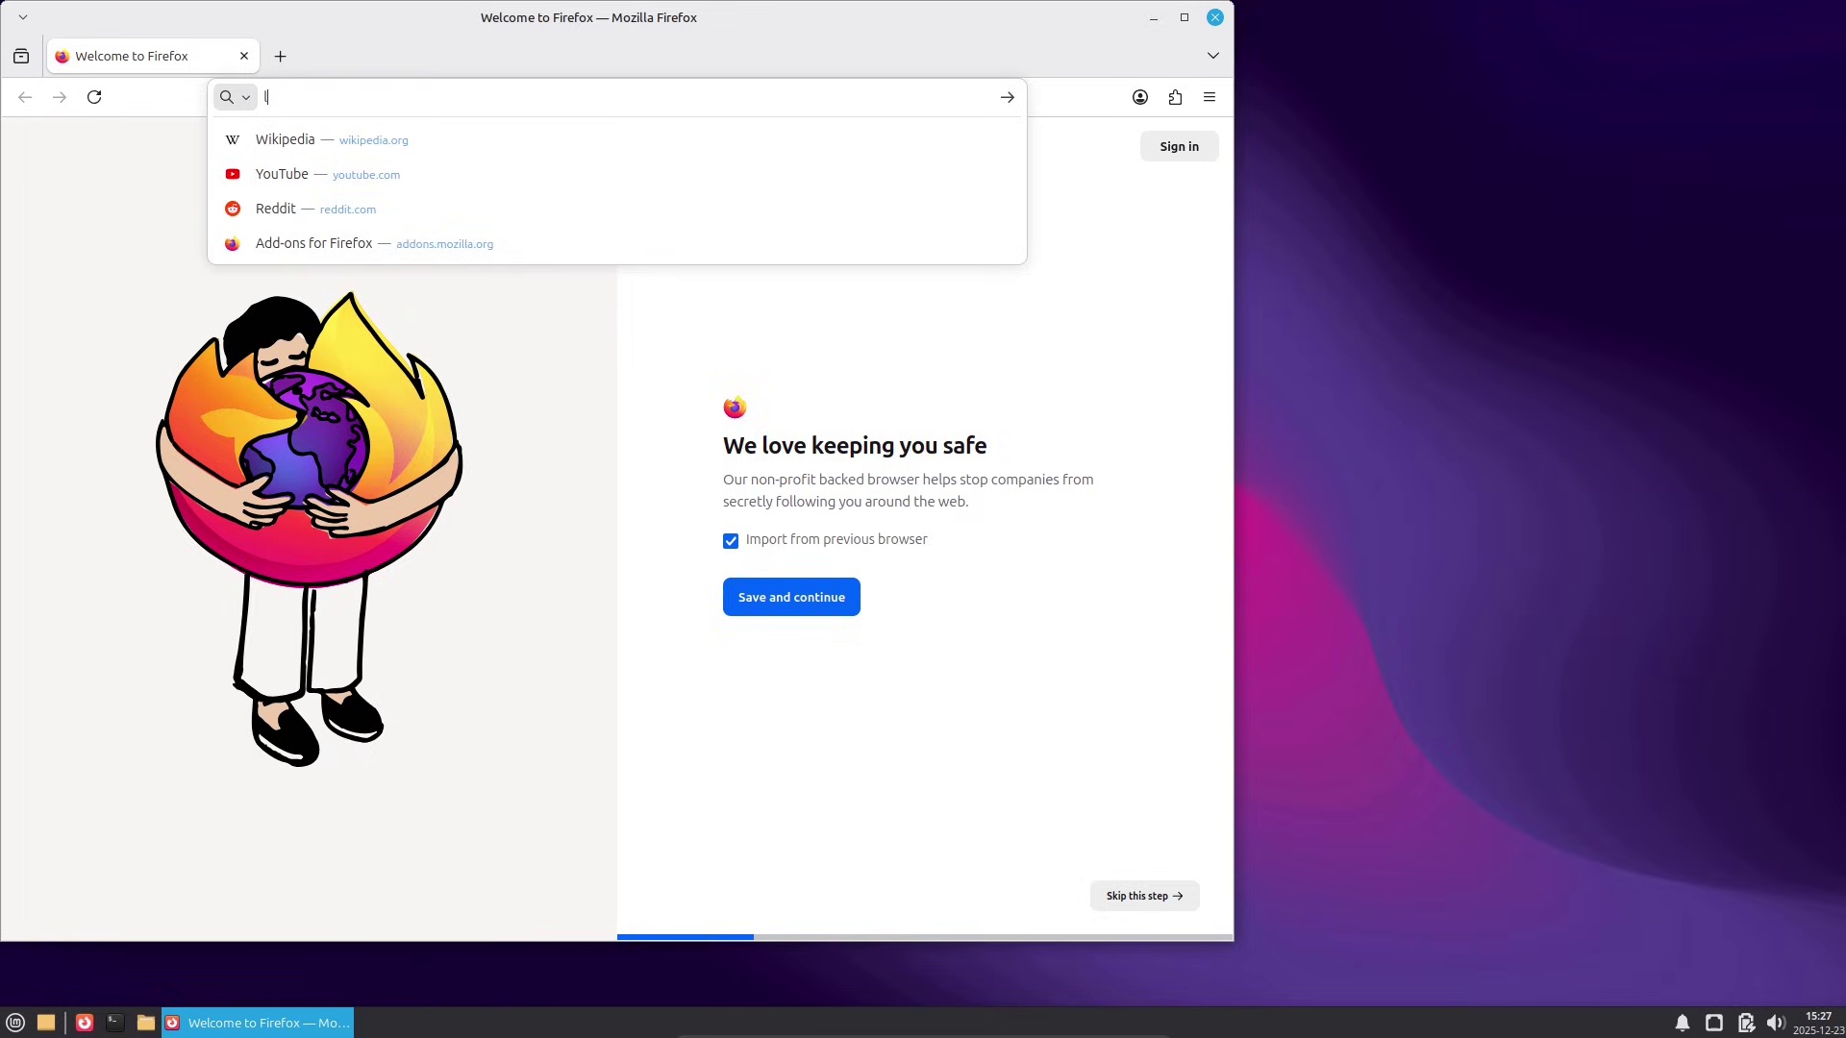
pyautogui.write('inux mint')
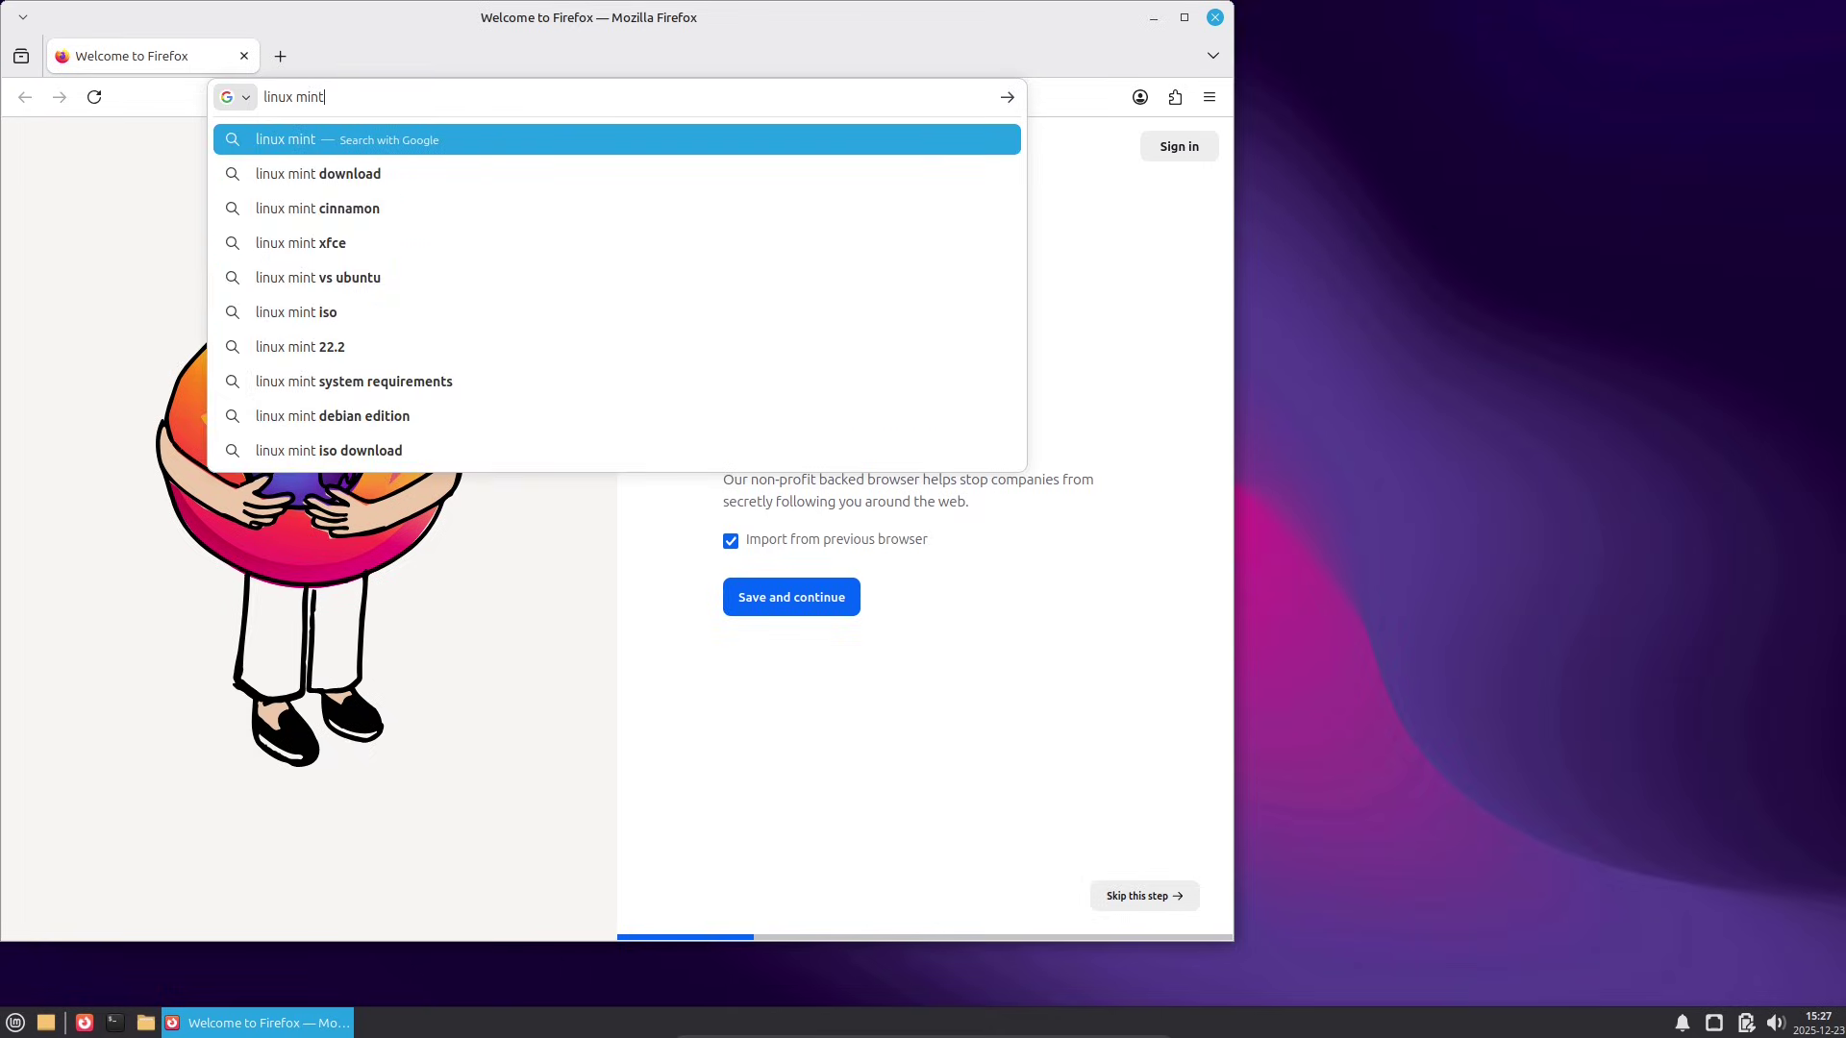
pyautogui.press('Return')
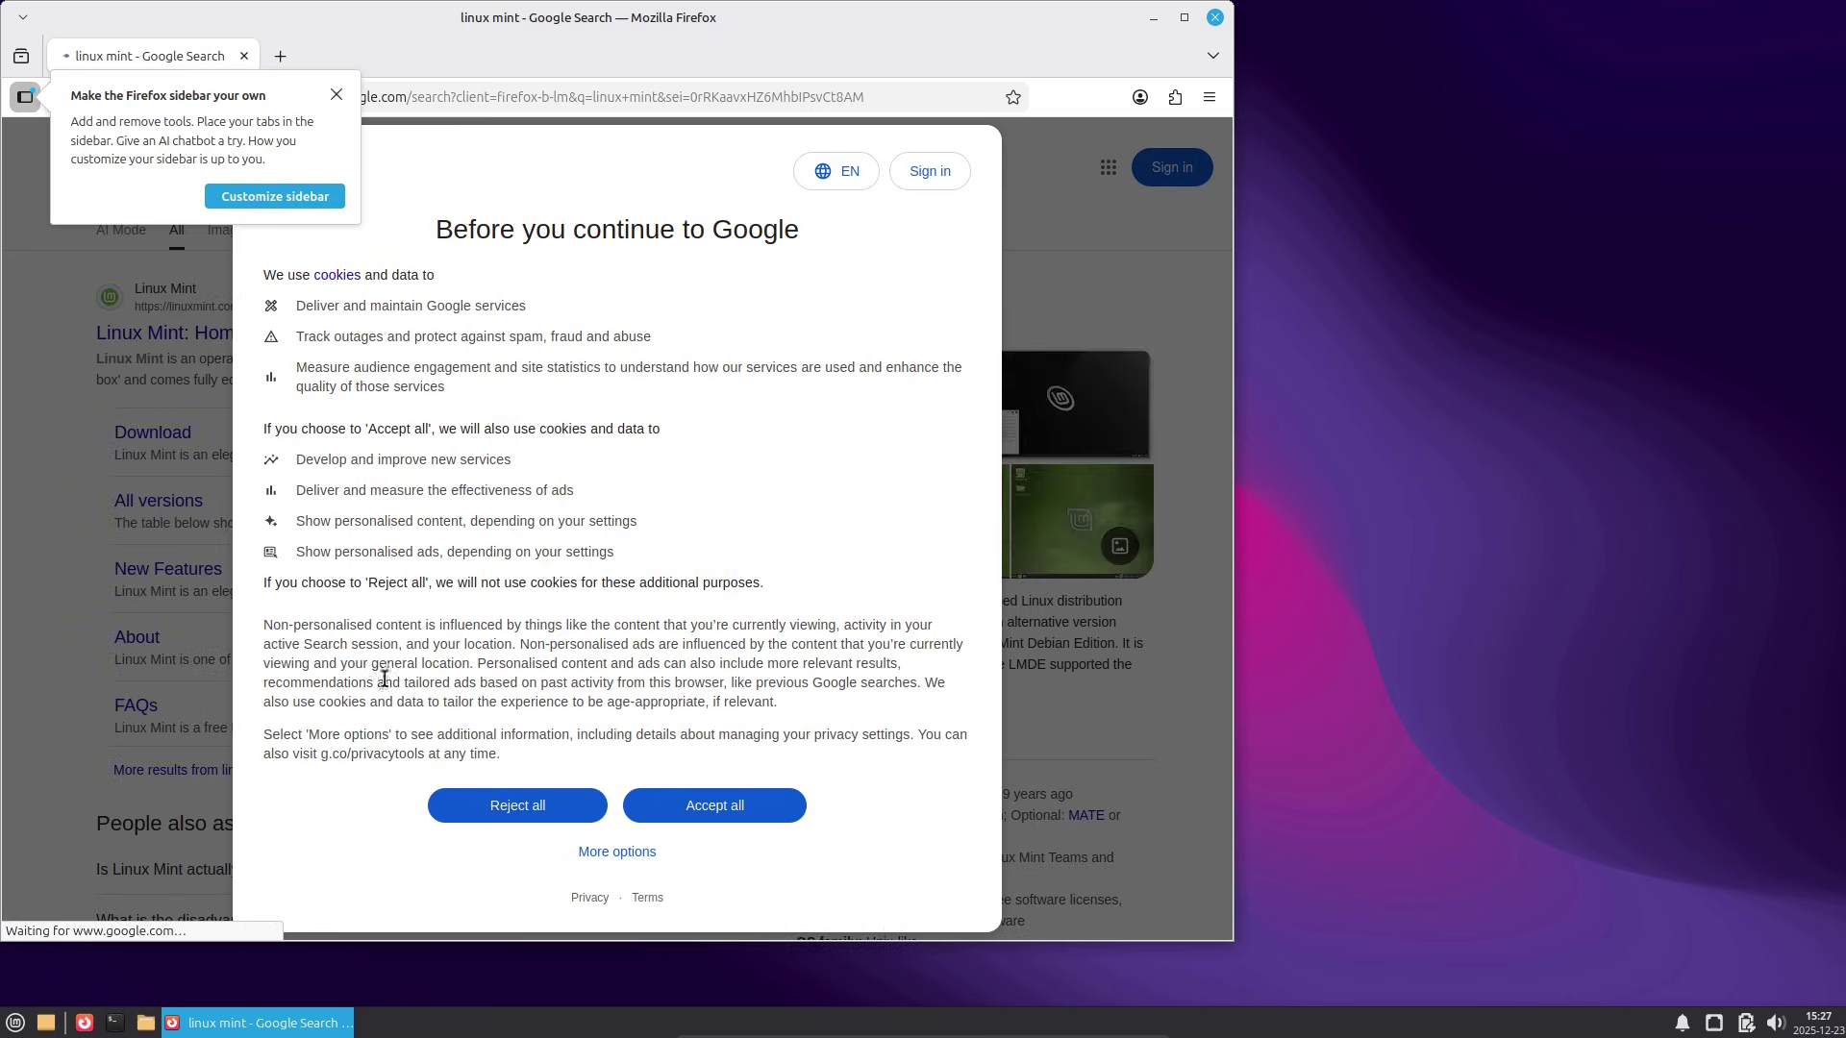
# Step: Reject all Google cookies, open the Linux Mint home page and maximize the browser window
pyautogui.click(493, 805)
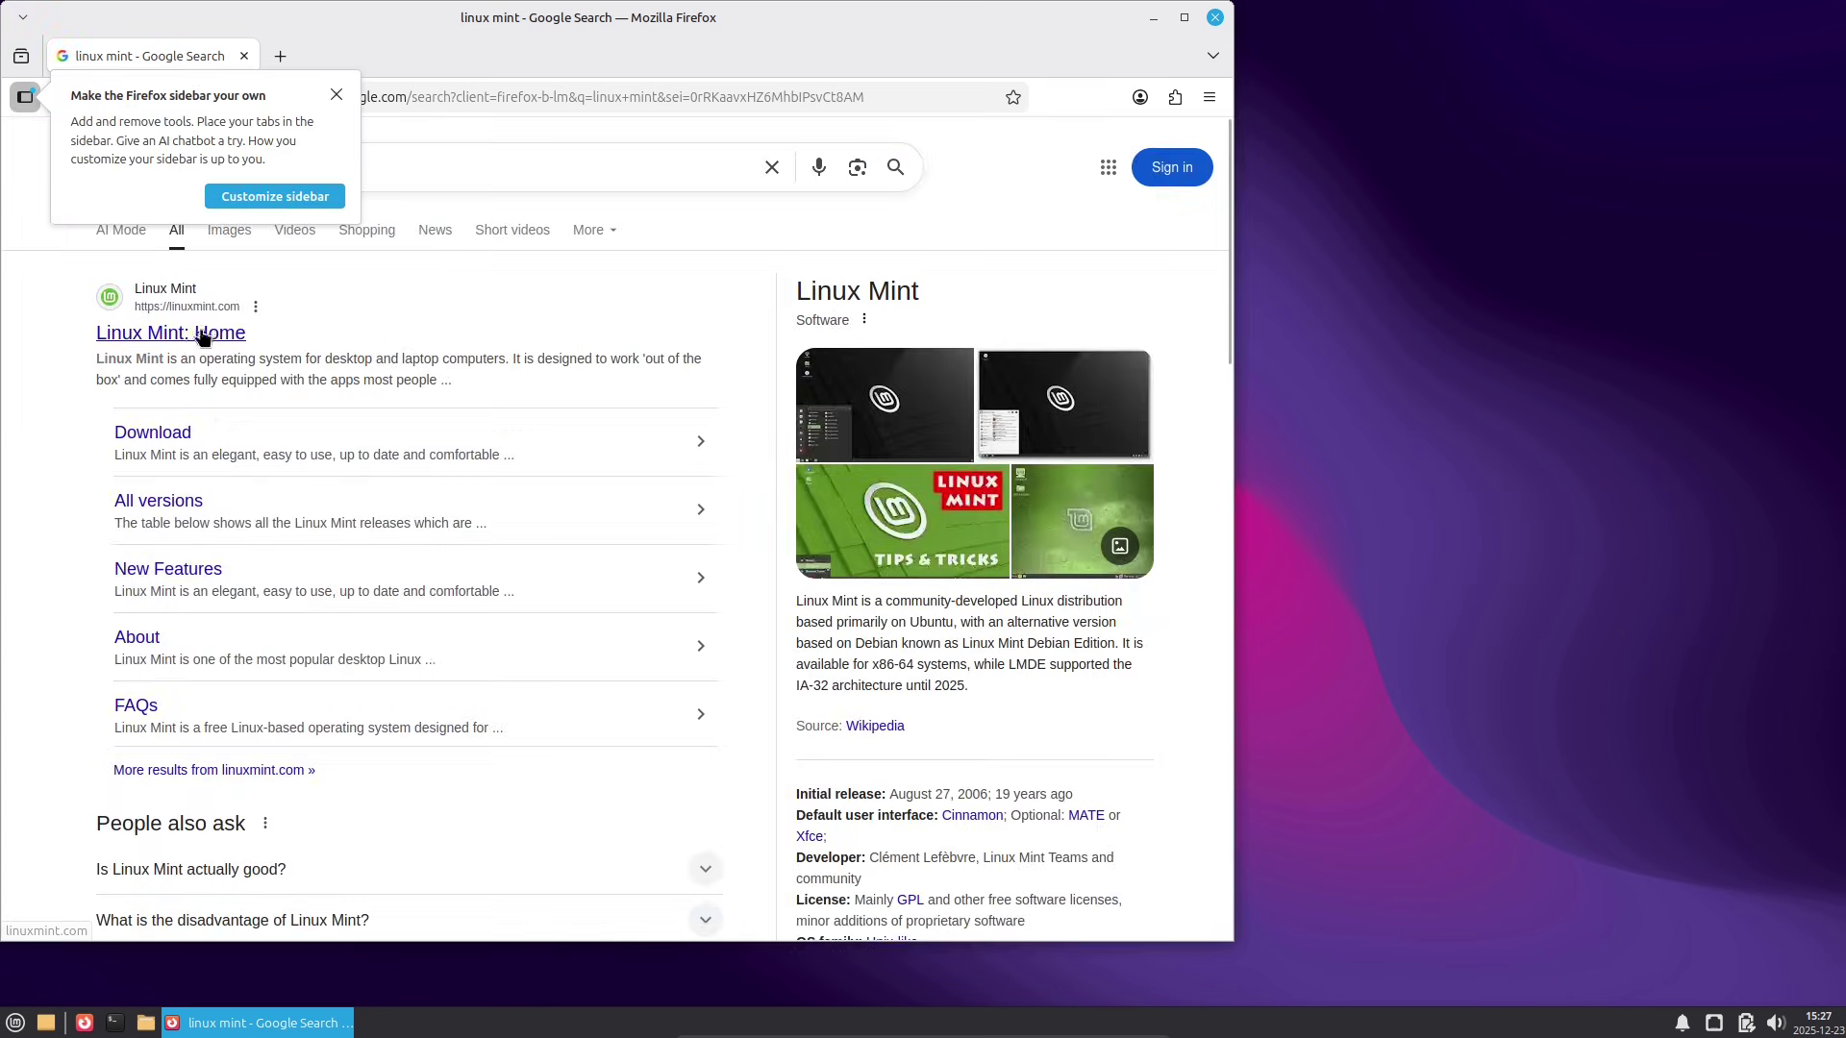
pyautogui.click(337, 92)
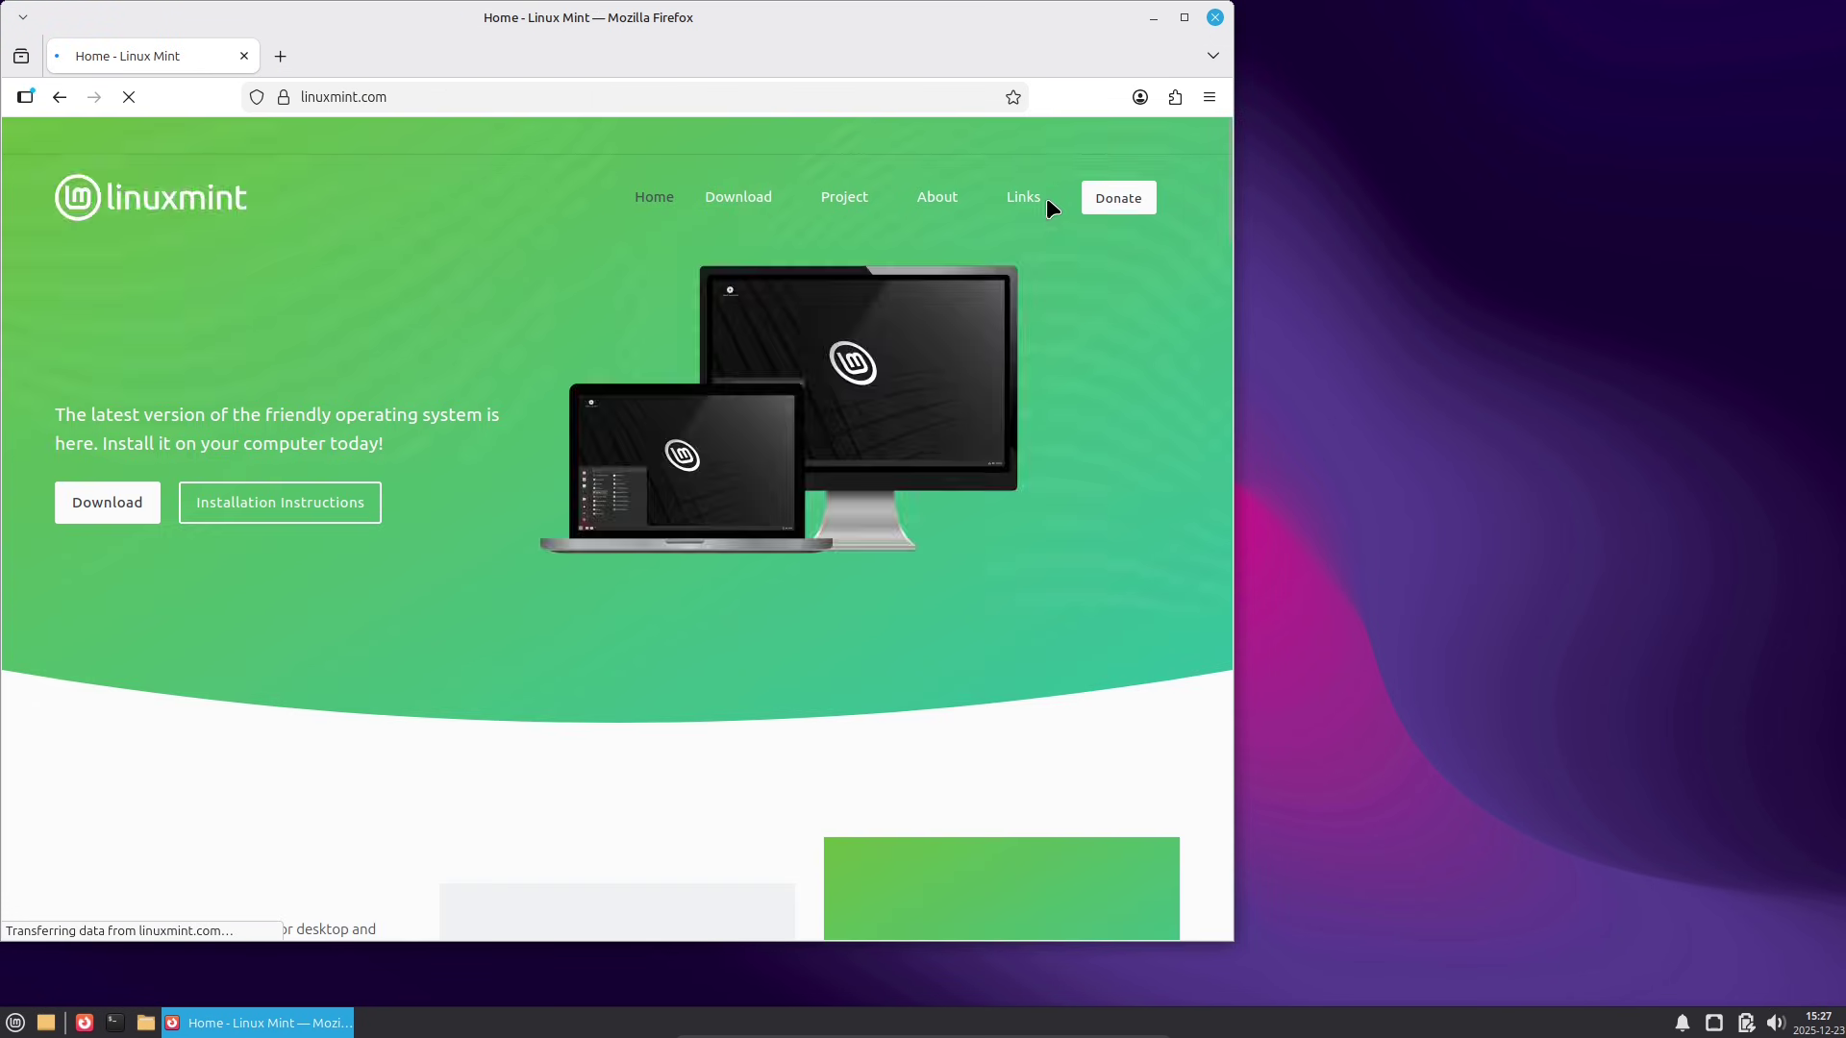
pyautogui.click(1185, 17)
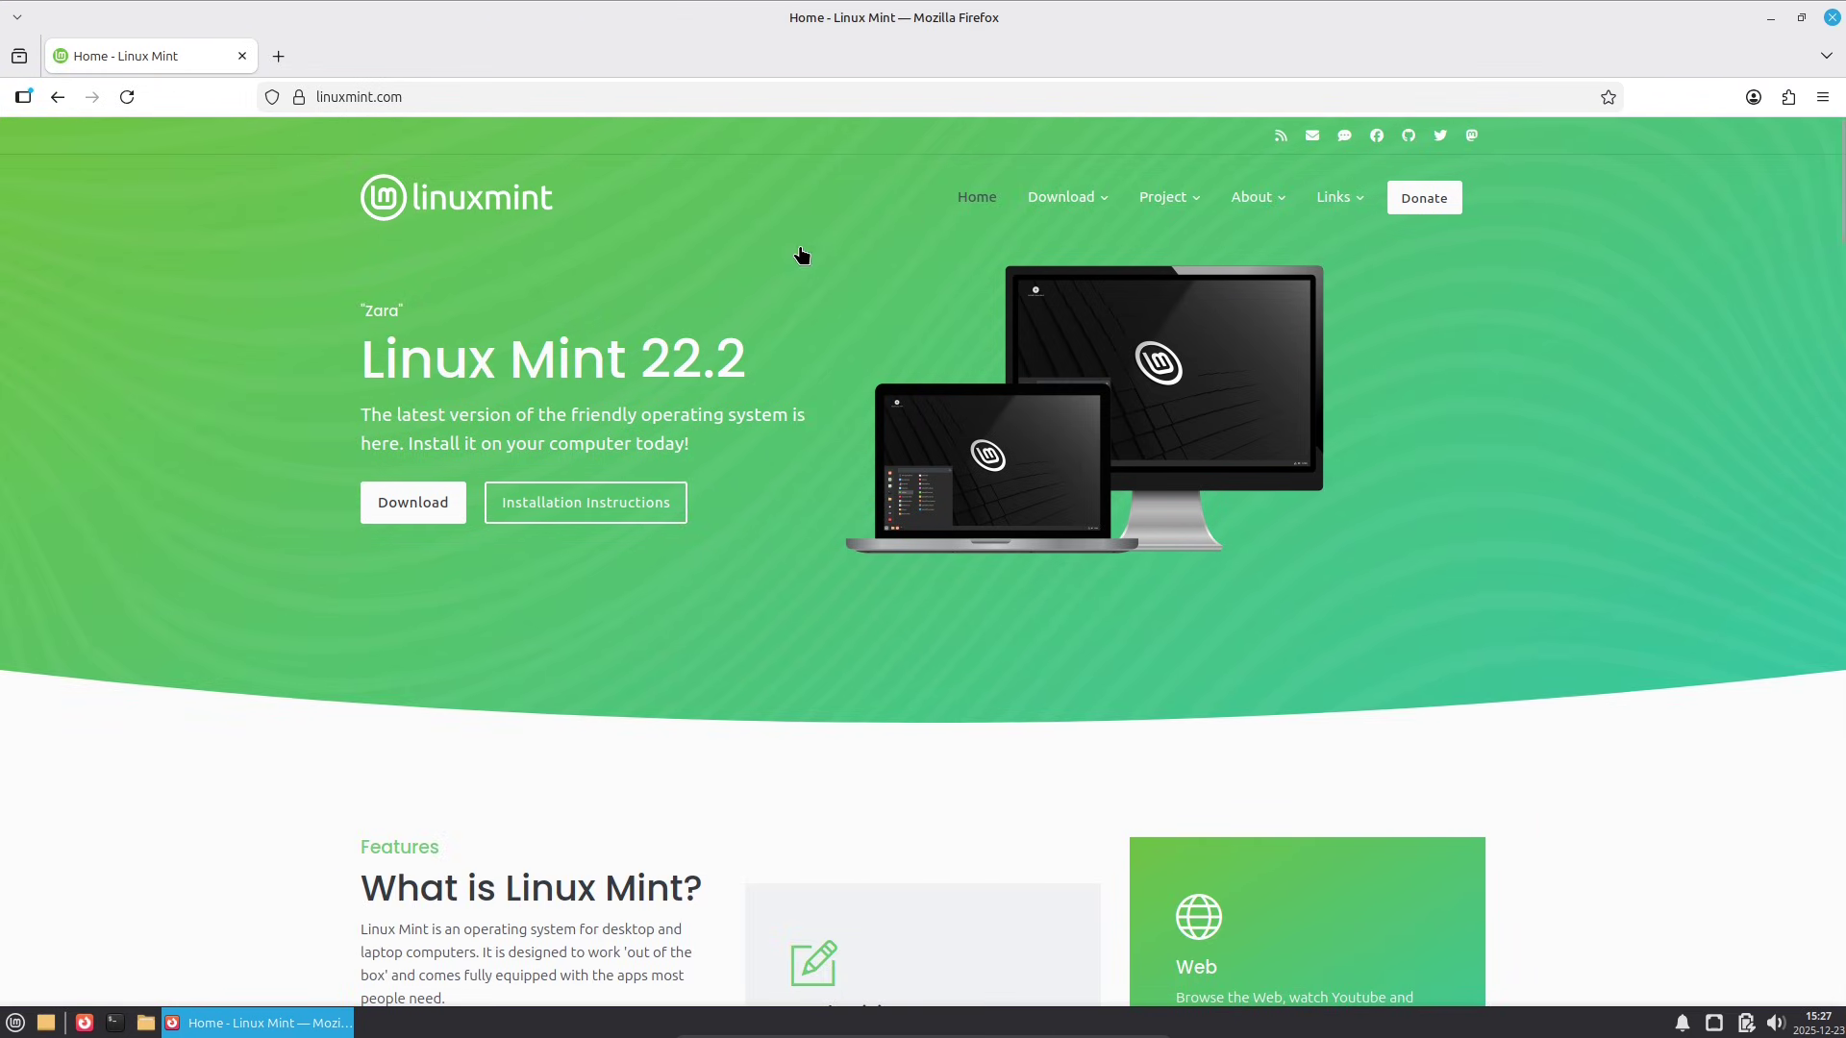
# Step: Open the Linux Mint 22.2 download page, look through the Cinnamon, Xfce and MATE editions and close the browser
pyautogui.moveTo(1099, 196)
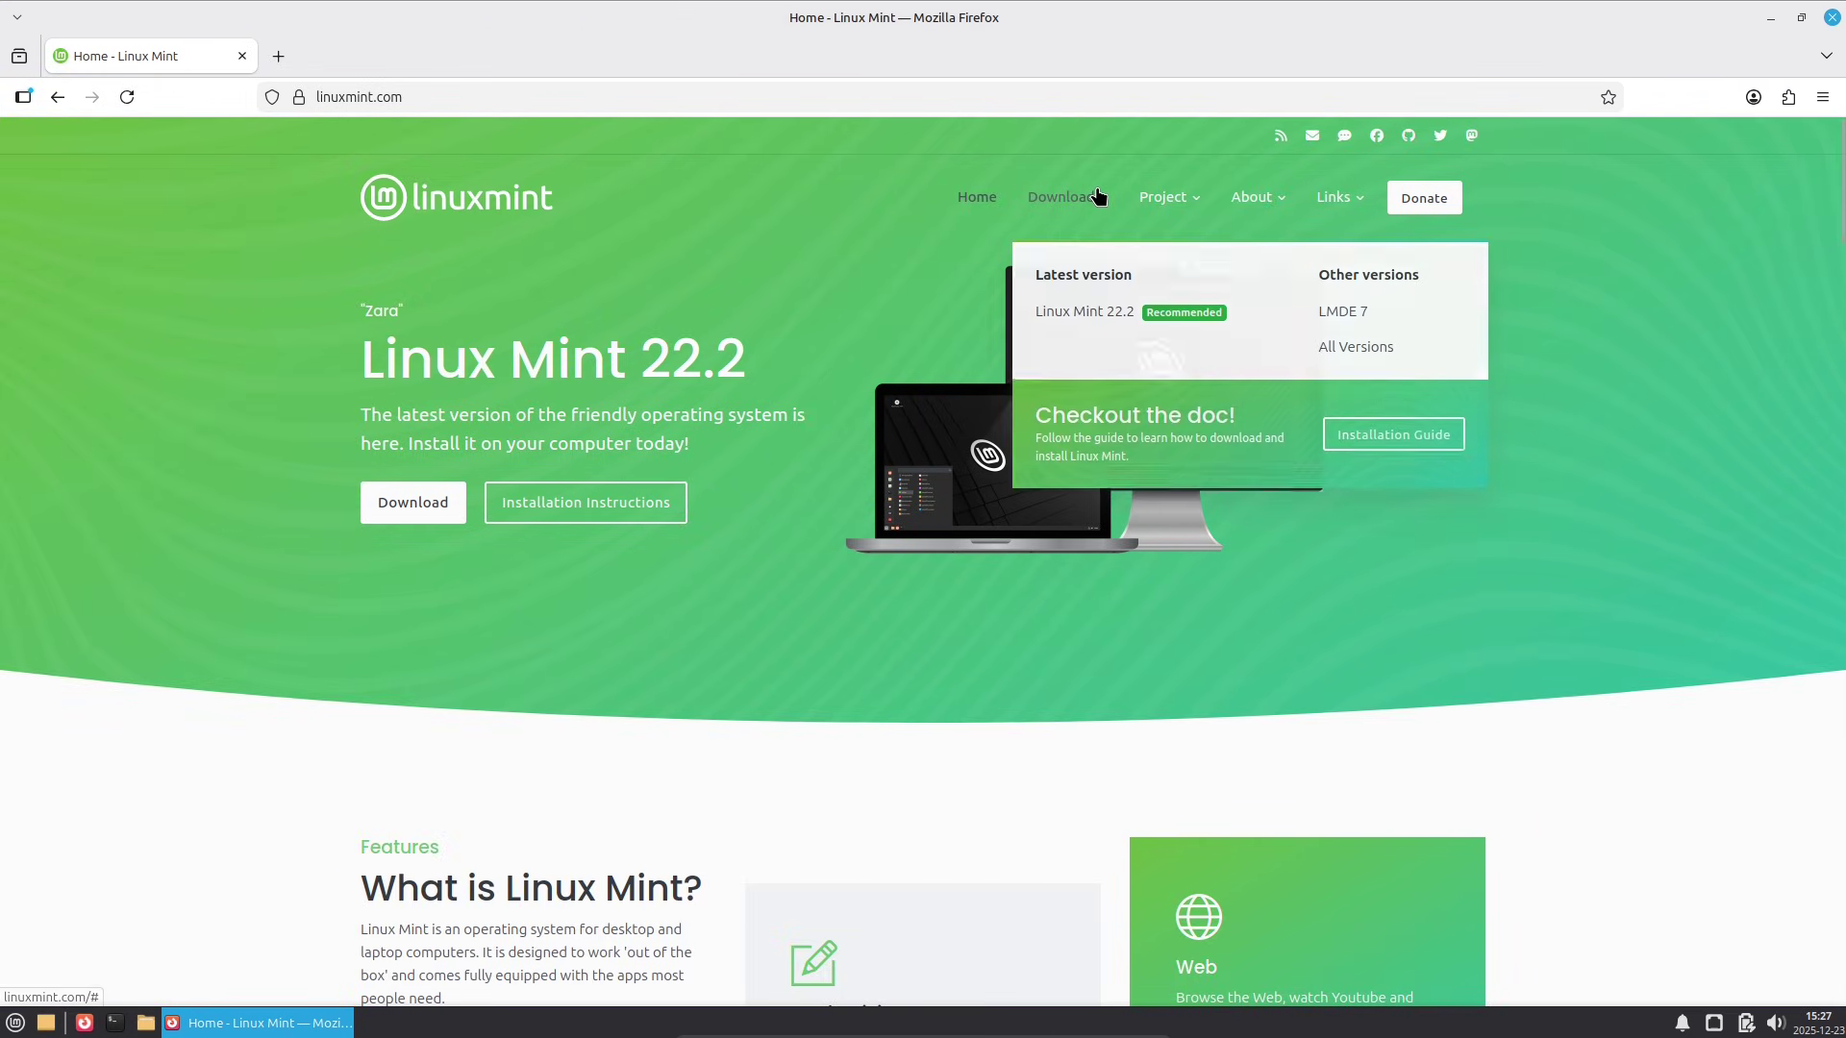
pyautogui.click(1103, 309)
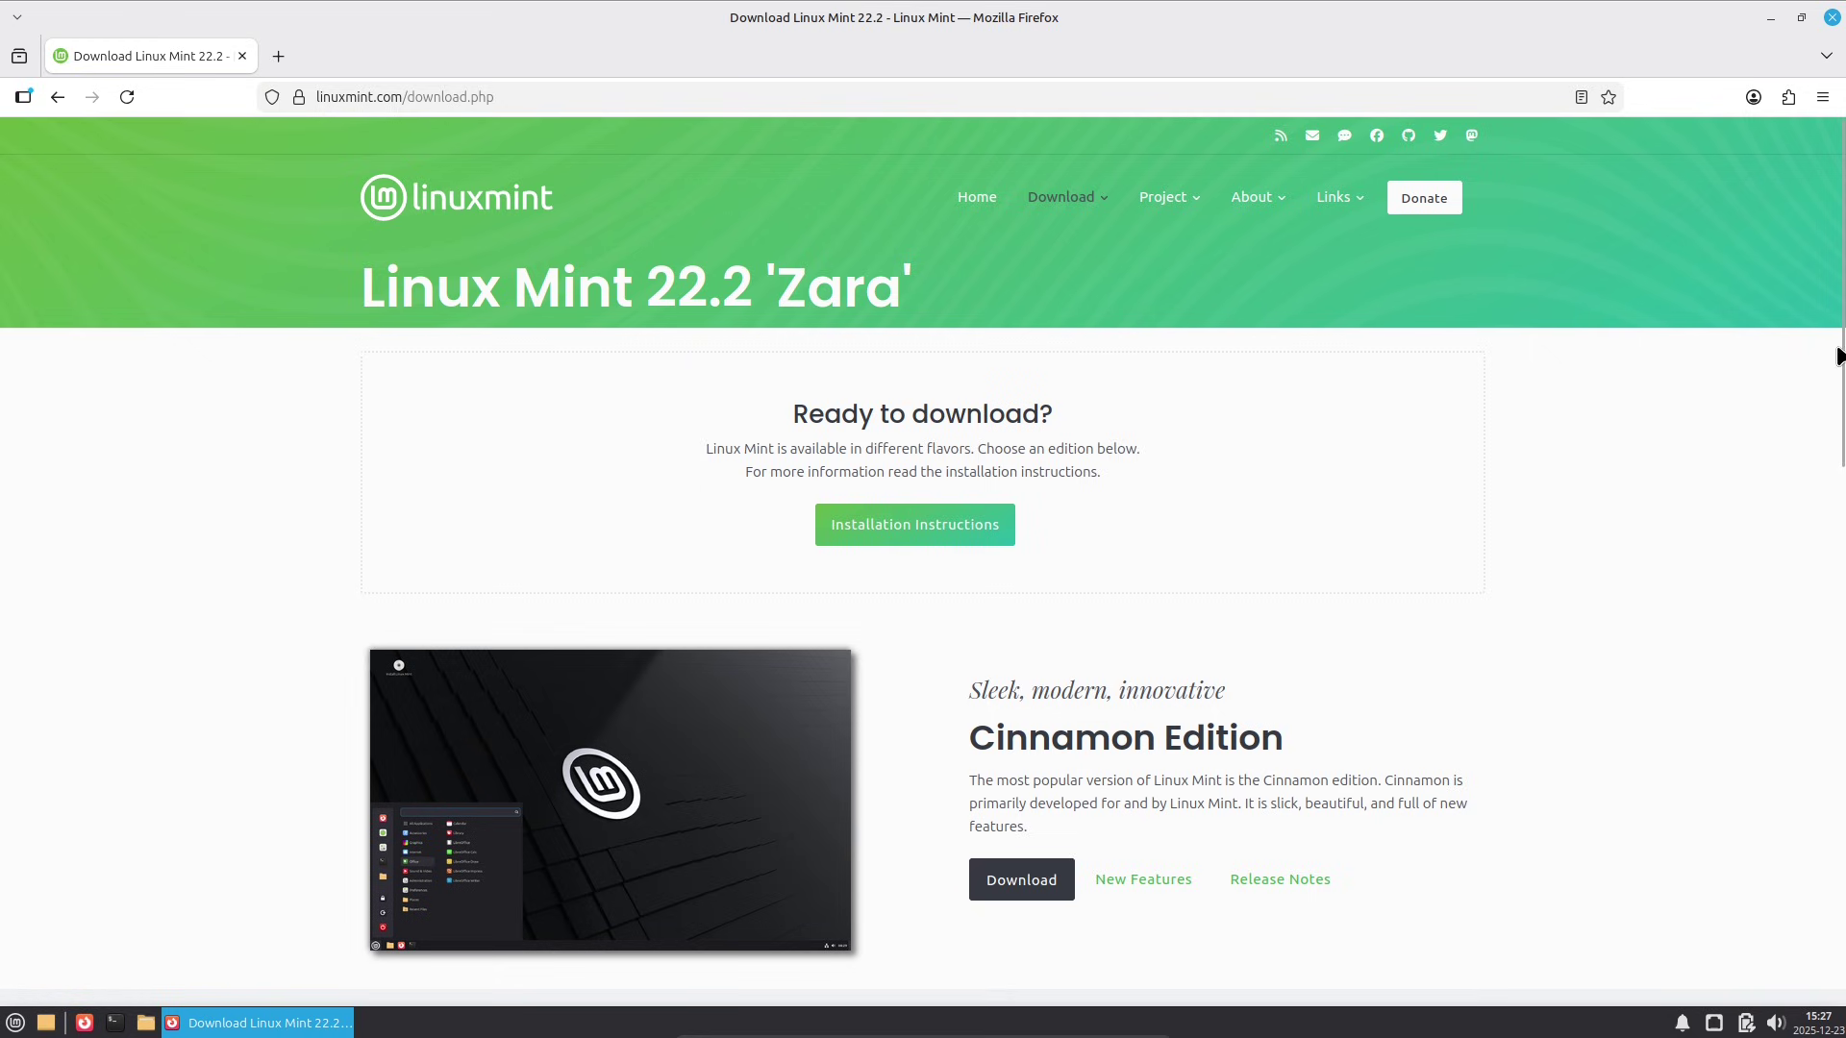
pyautogui.scroll(-5, 1843, 295)
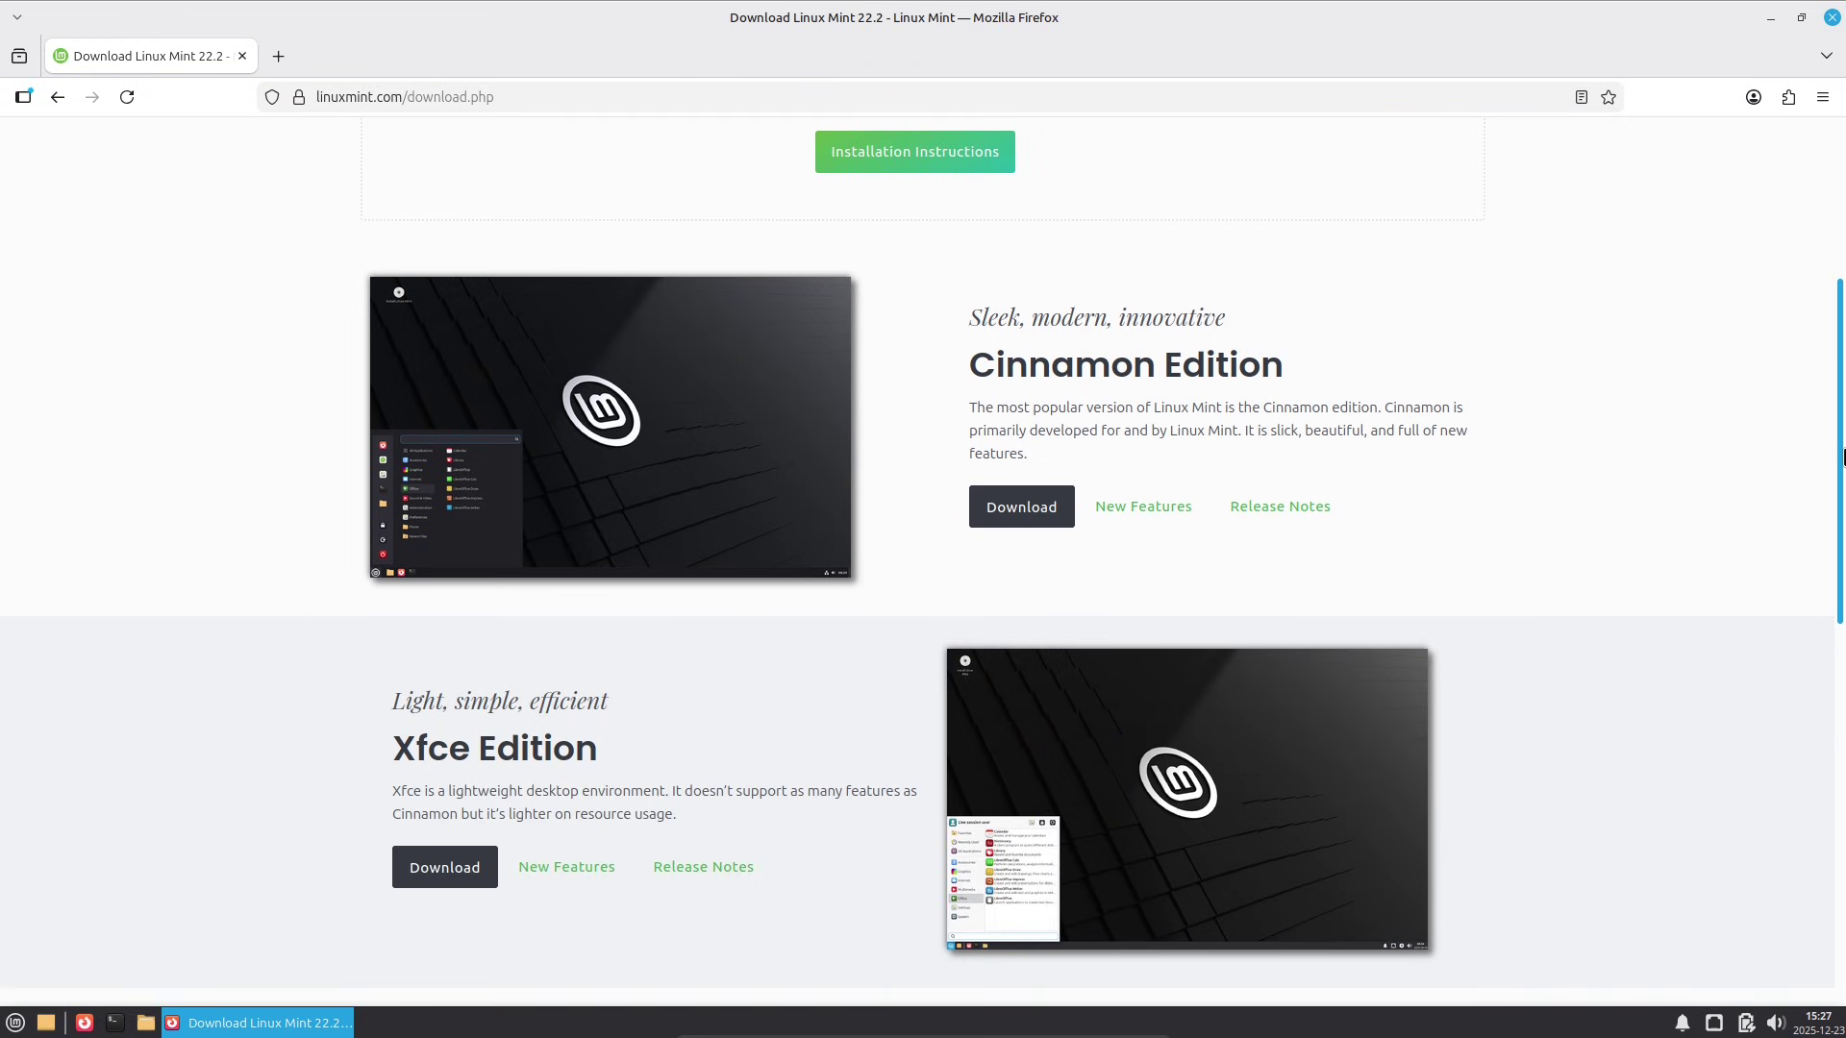
pyautogui.moveTo(1843, 533); pyautogui.dragTo(1843, 885)
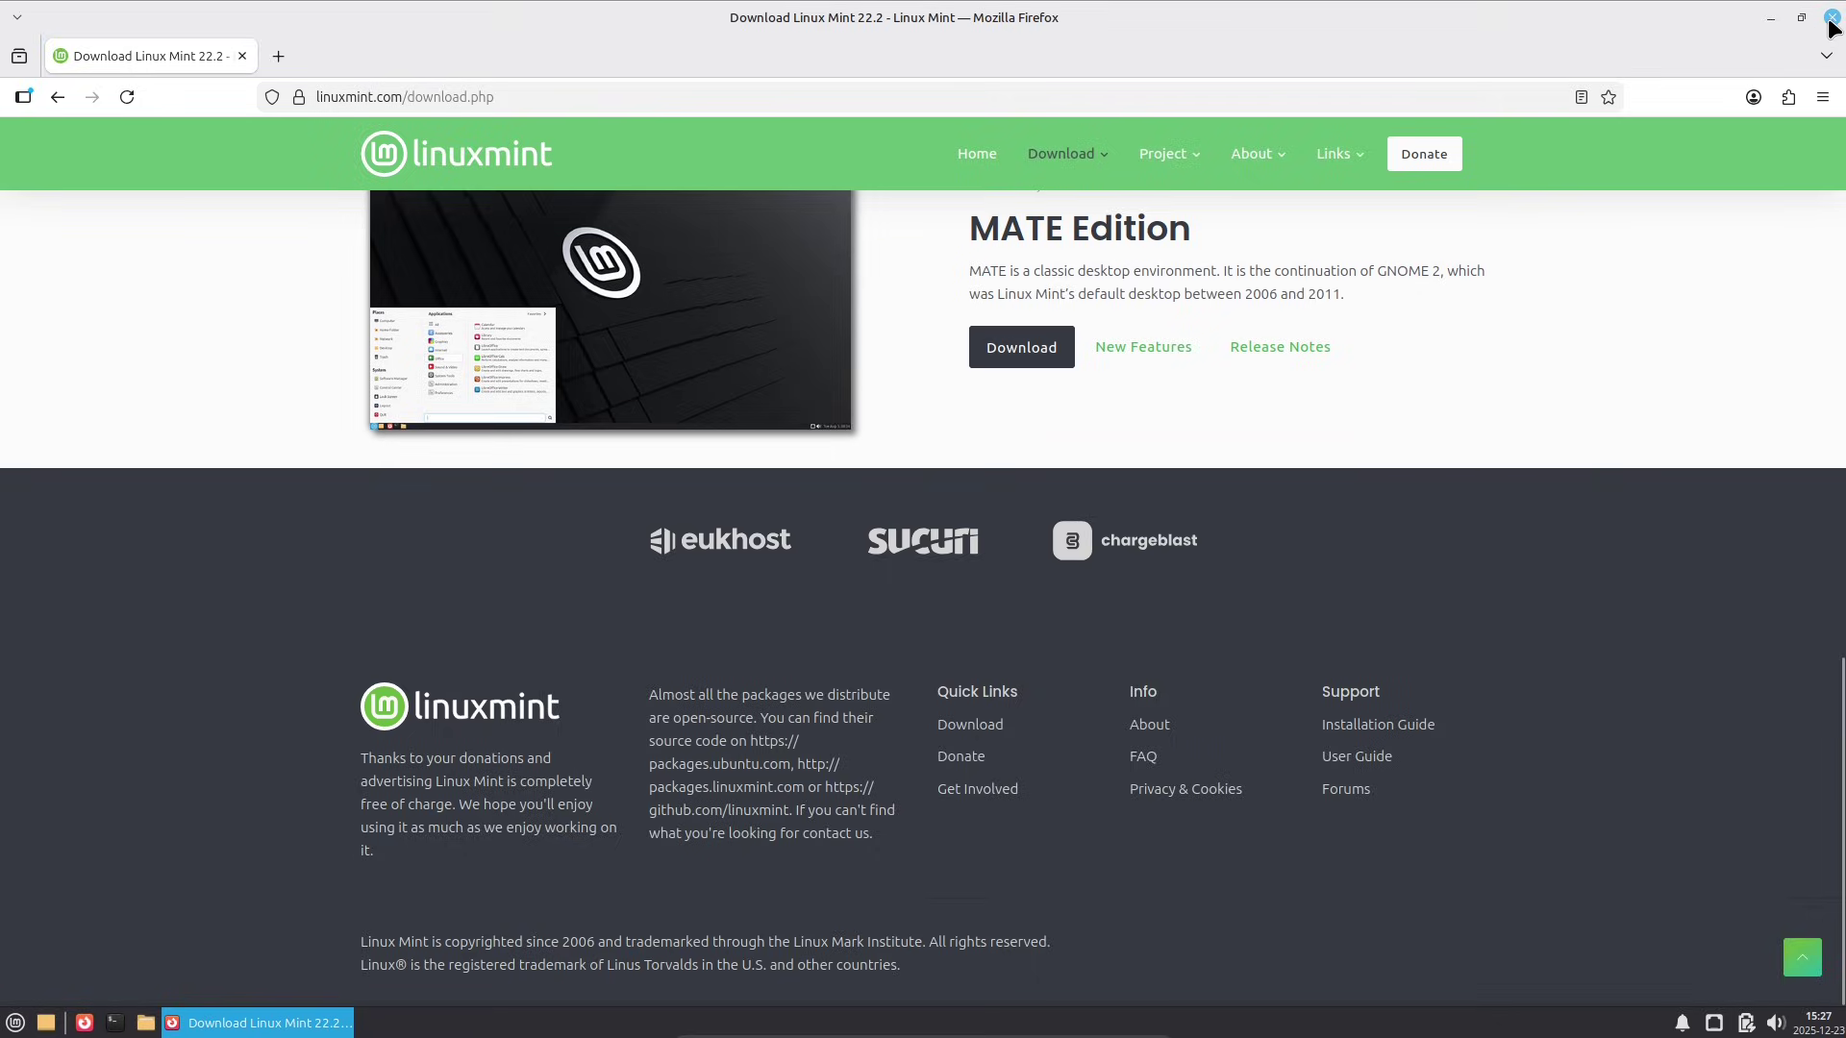
pyautogui.click(1831, 21)
# Step: End the Xfce live session
pyautogui.click(16, 1023)
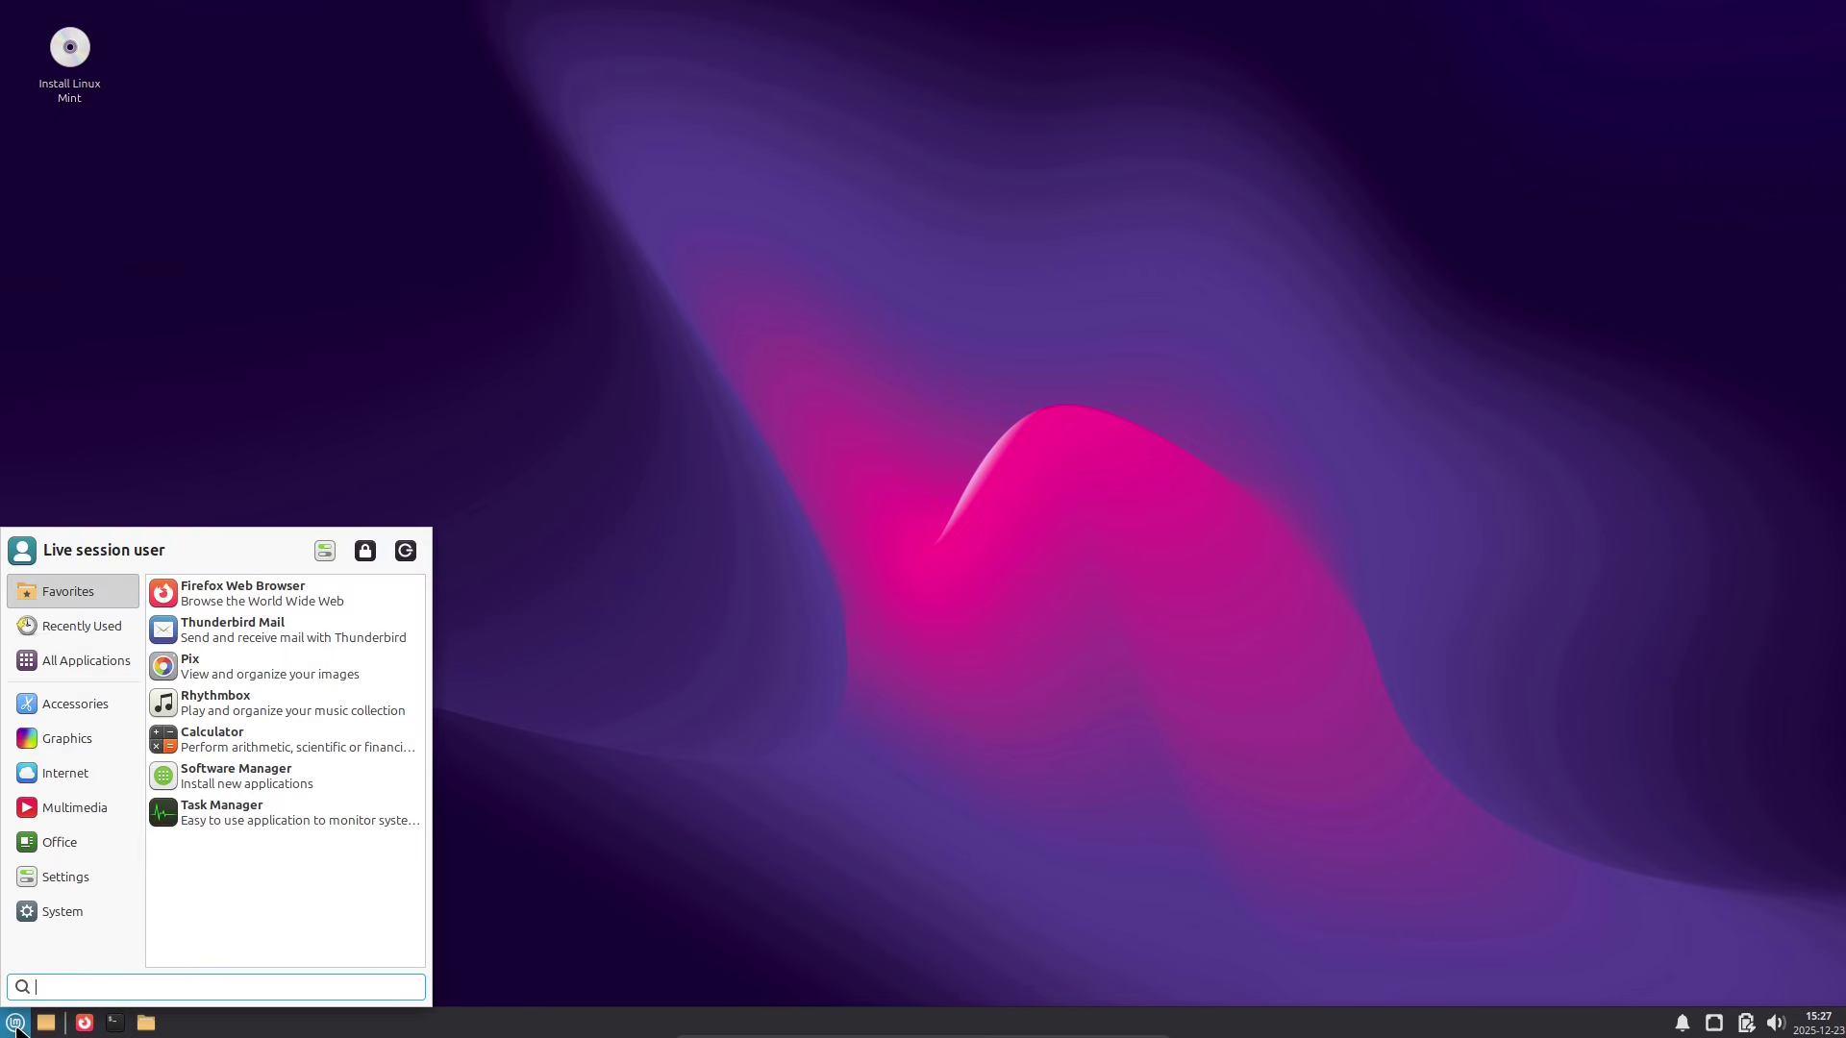
pyautogui.click(405, 550)
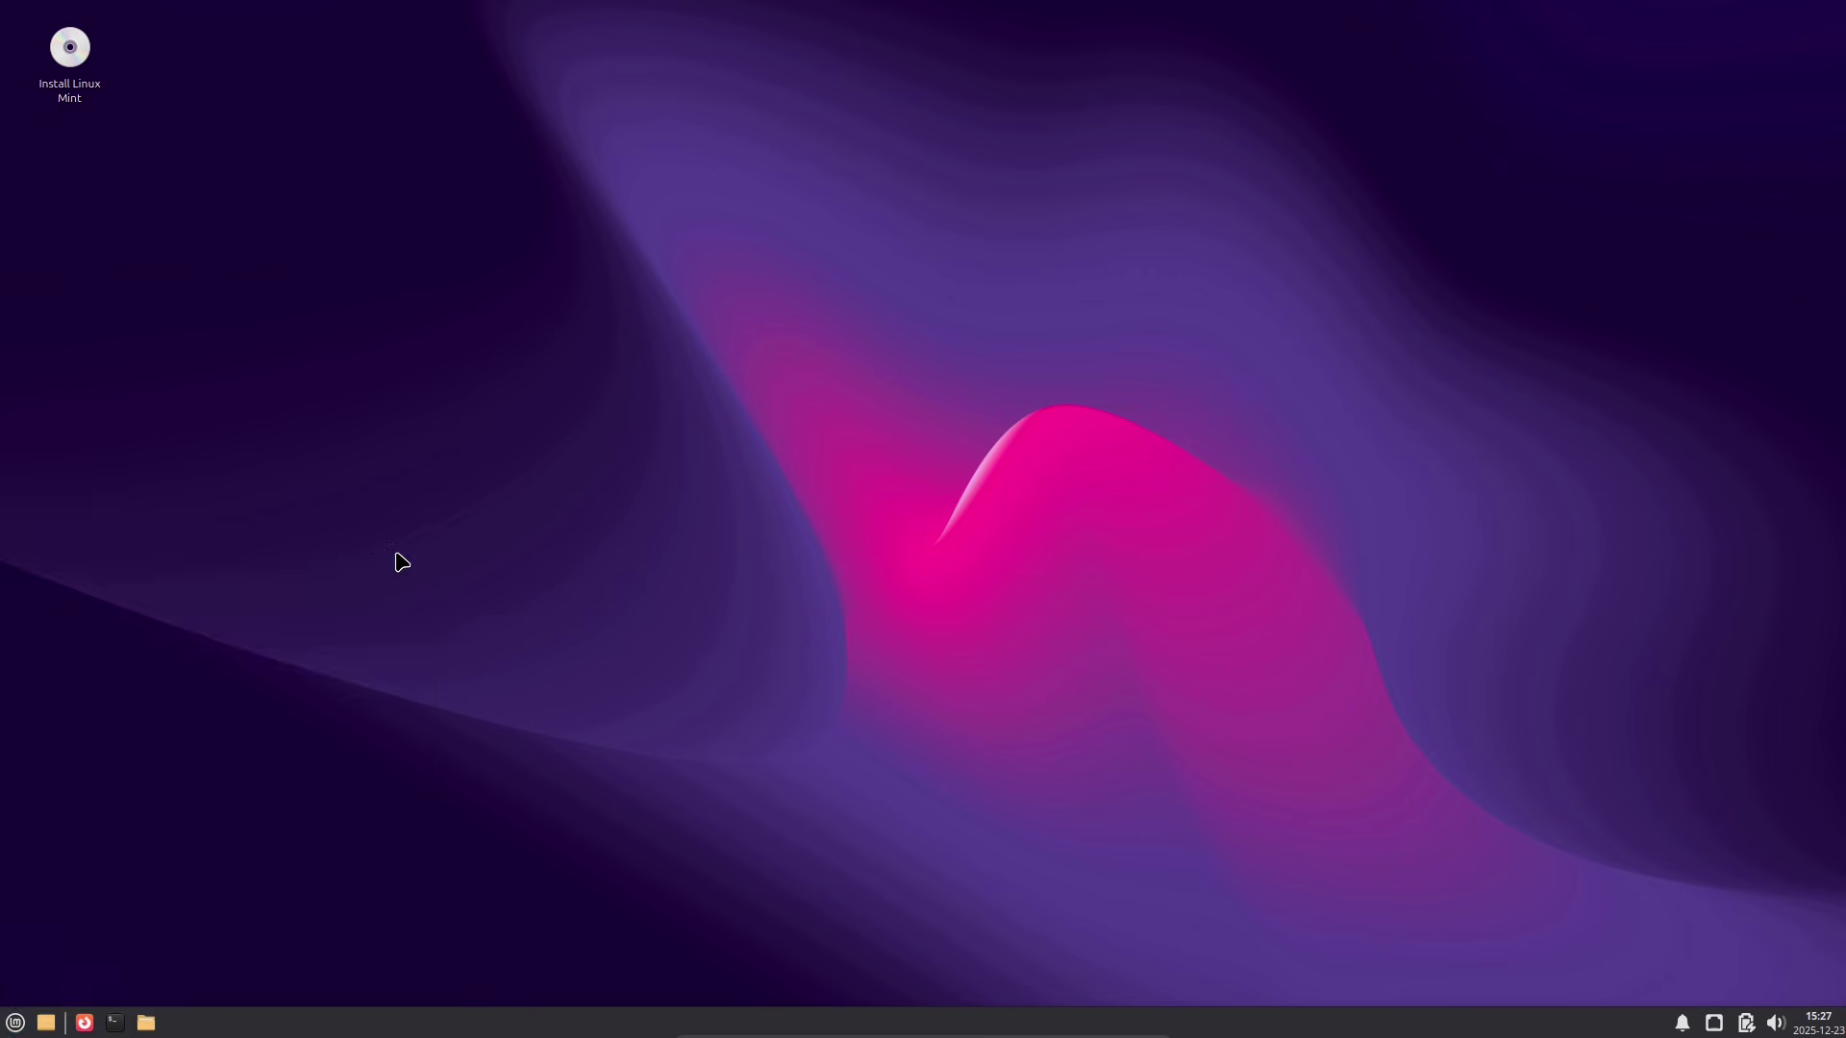
pyautogui.click(824, 458)
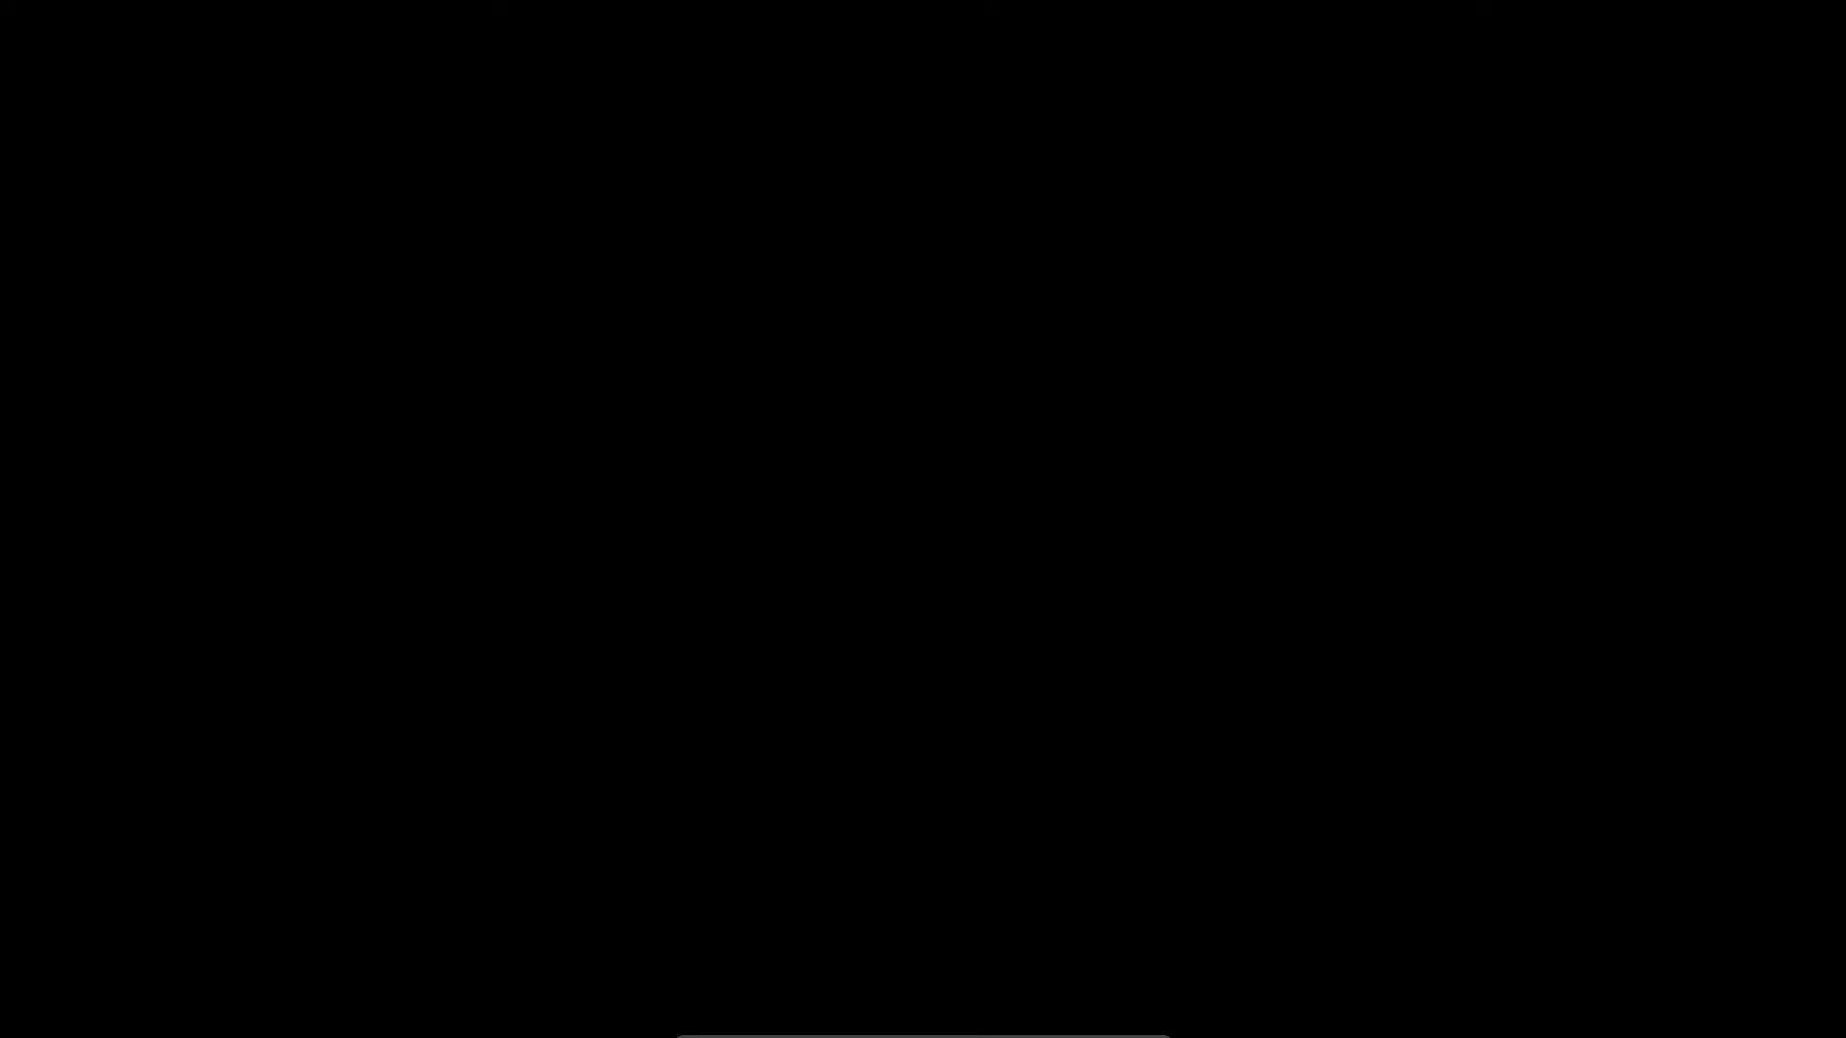